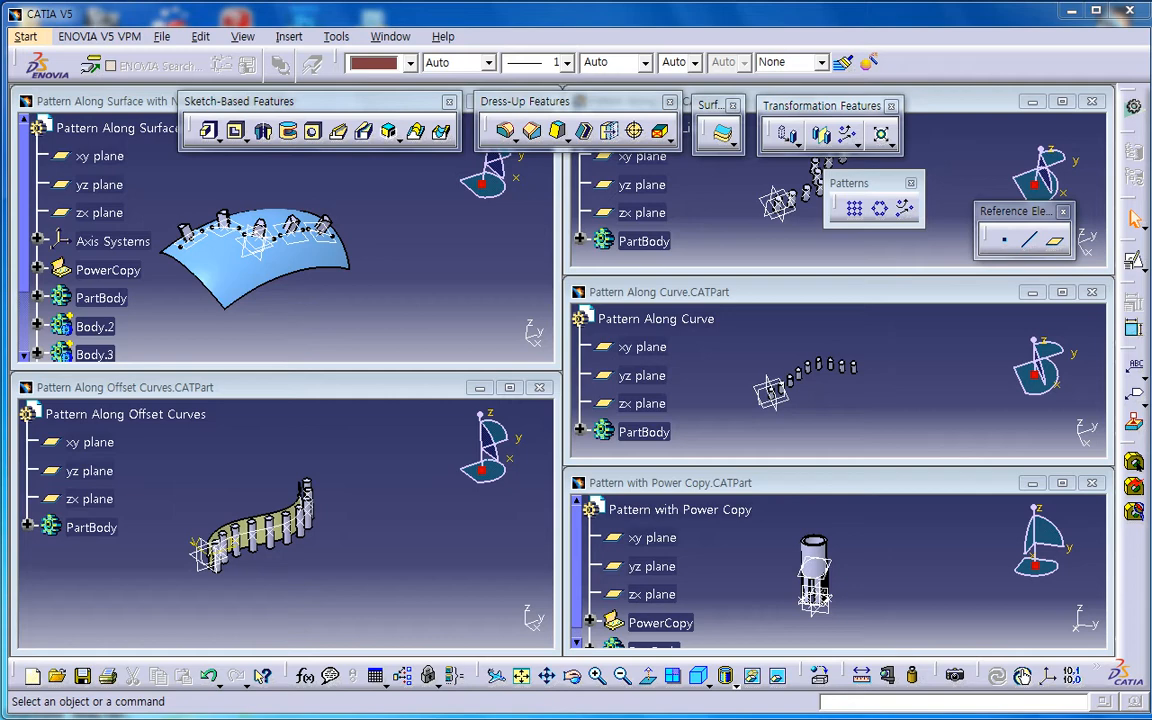
- Examine the Pattern Along Line part, maximized with its PartBody features expanded and the guide line sketch shown
left_click(1062, 101)
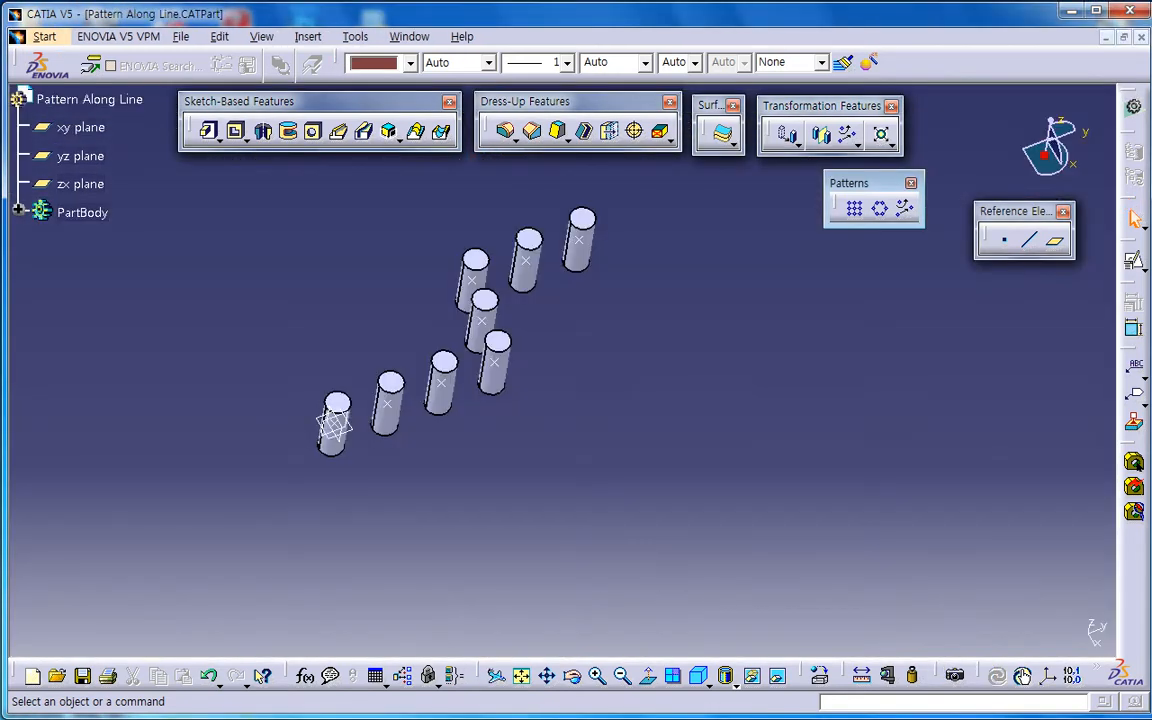
middle_click_drag(560, 370, 579, 421)
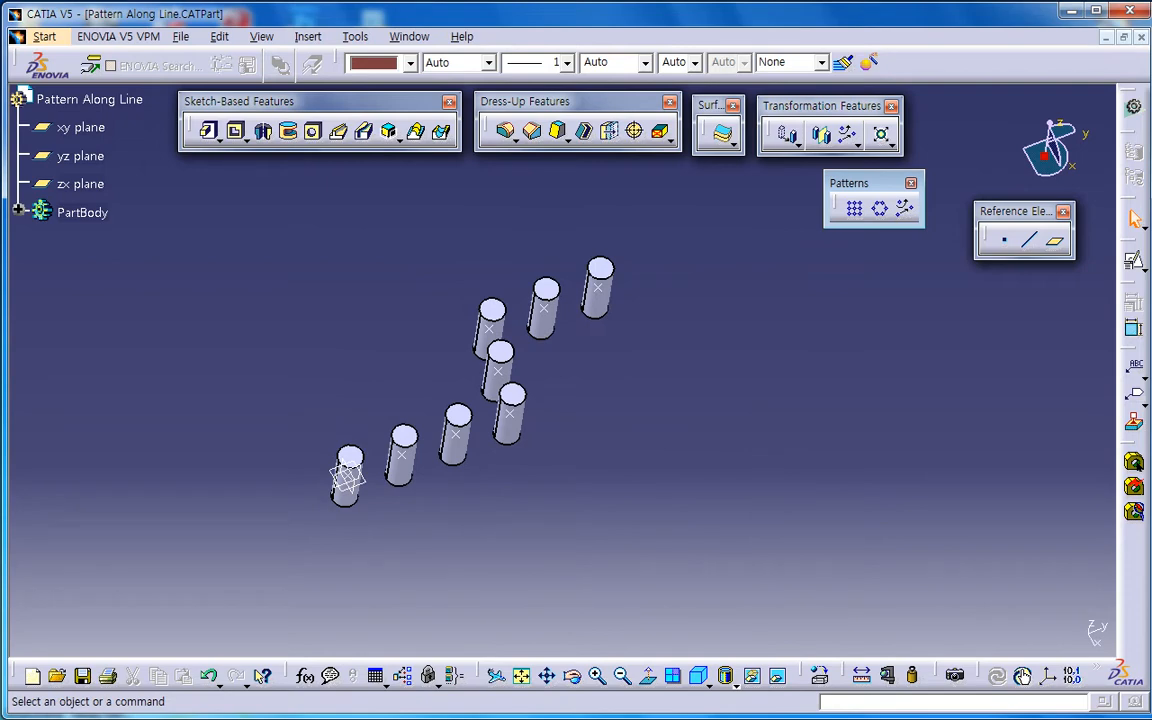
left_click(18, 212)
right_click(100, 241)
left_click(140, 293)
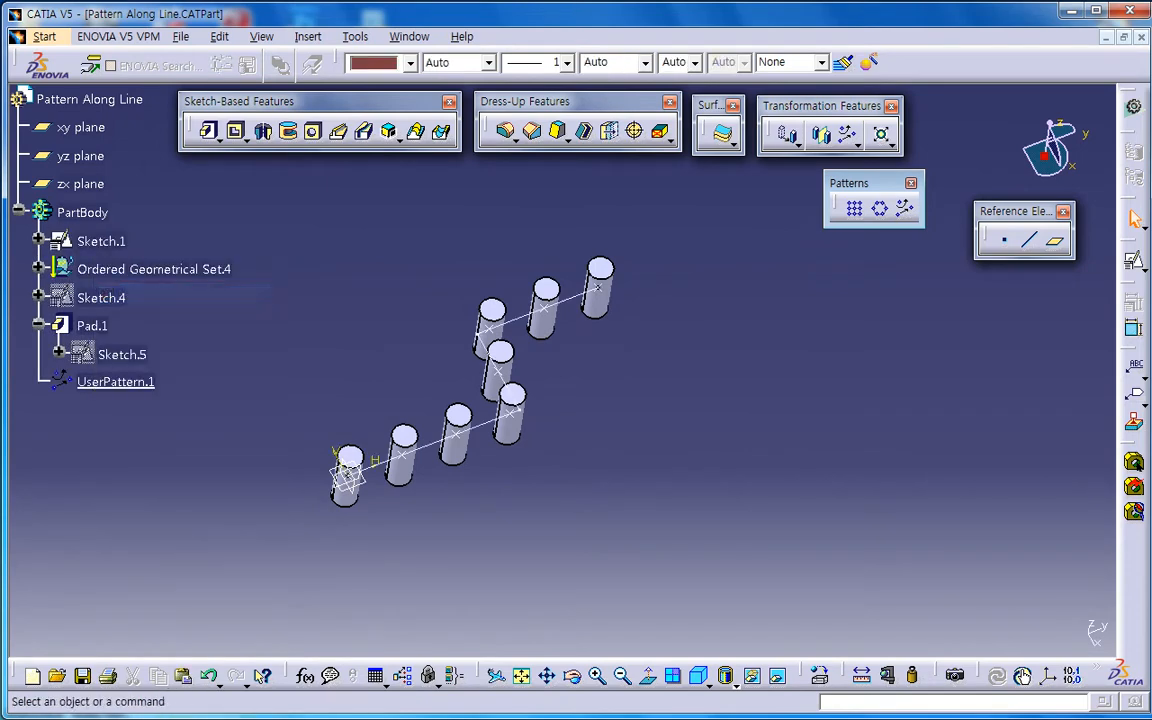
middle_click_drag(563, 373, 576, 425)
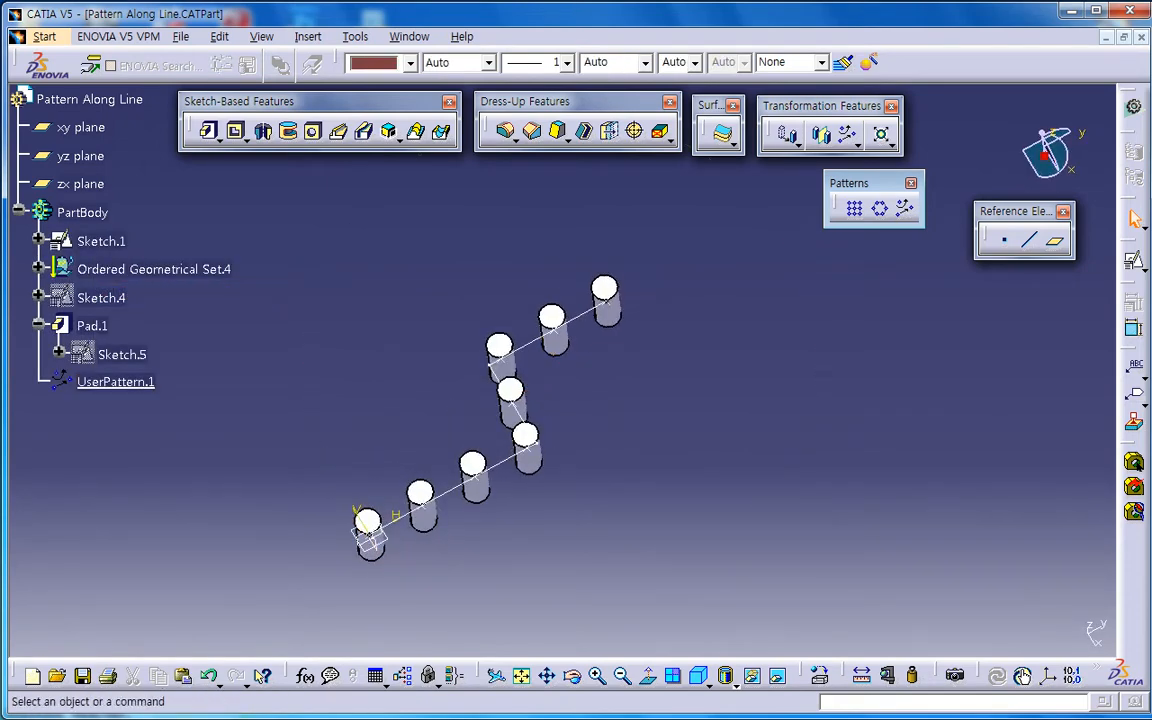
- Create a new Part document with the default name Part6 and hybrid design enabled
left_click(181, 36)
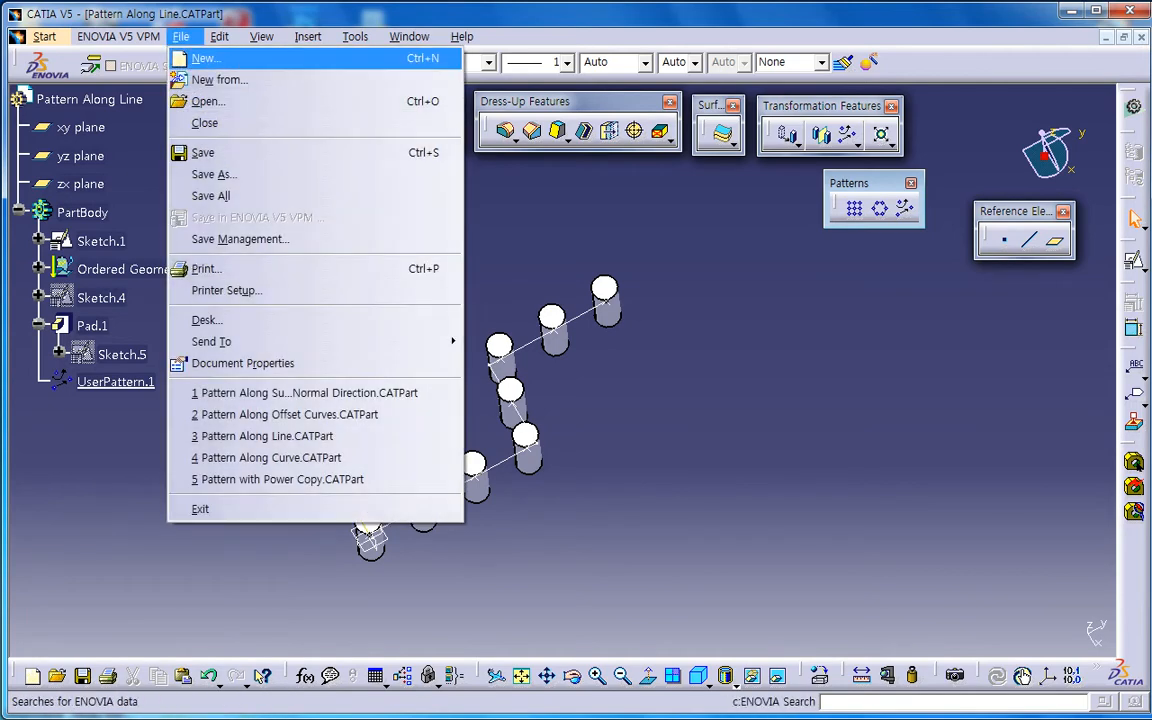
left_click(203, 58)
type("p")
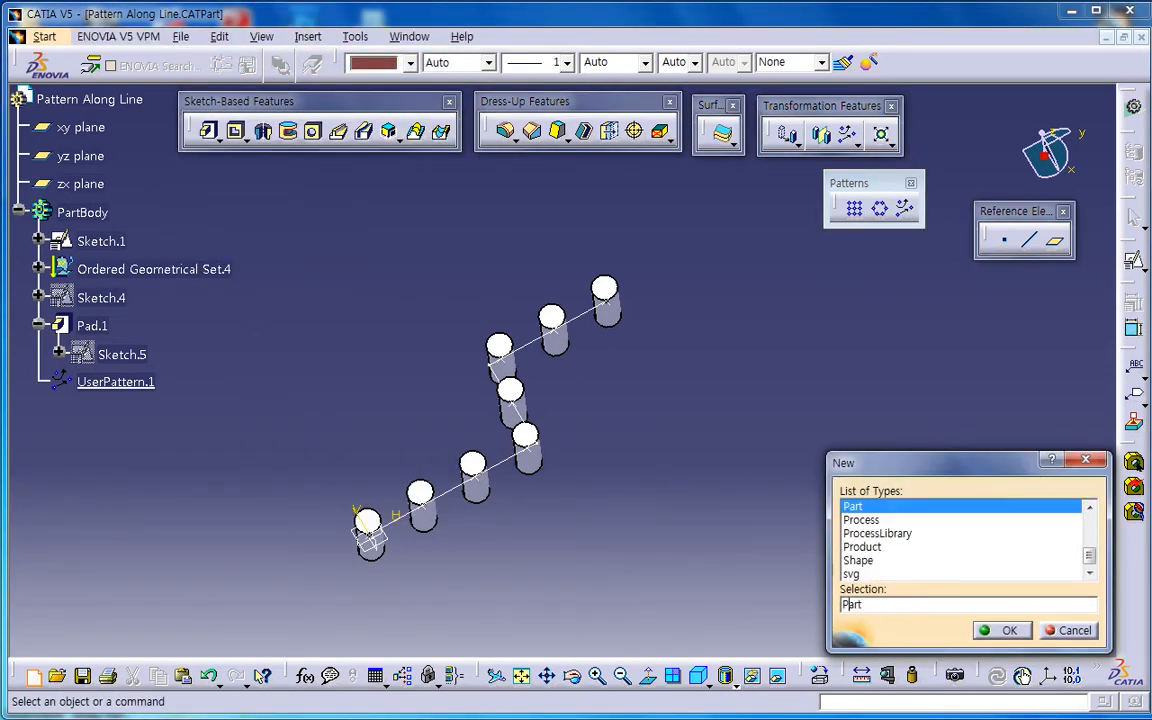
key("Return")
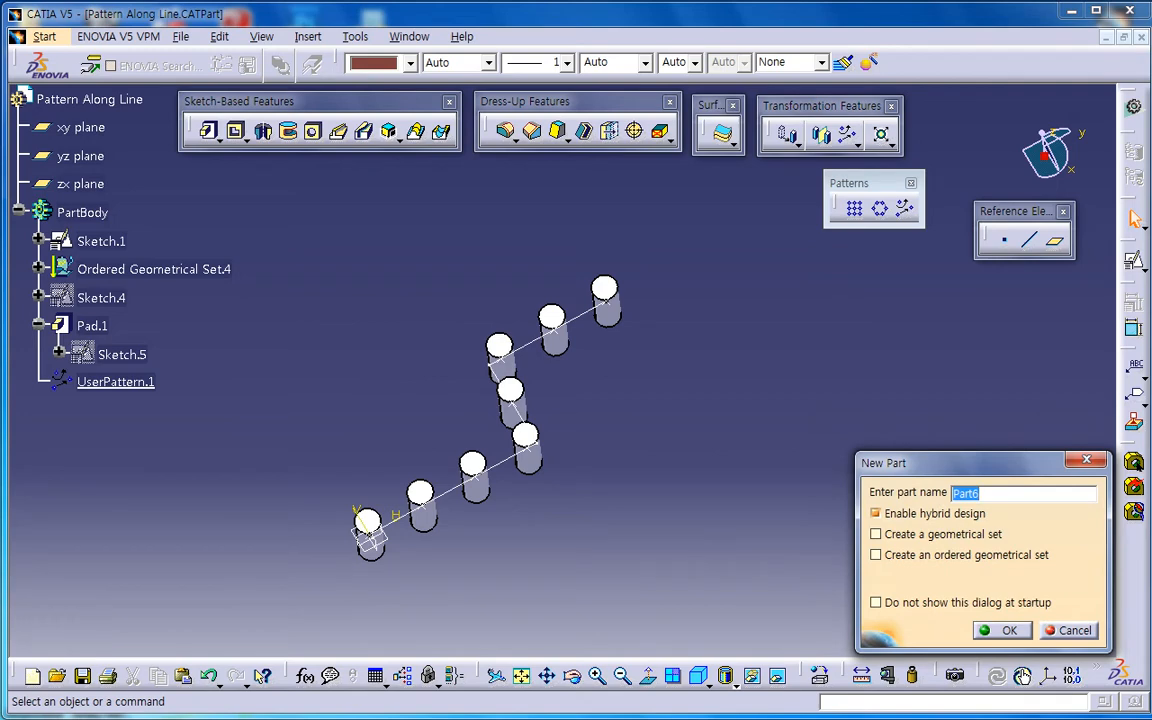
key("Return")
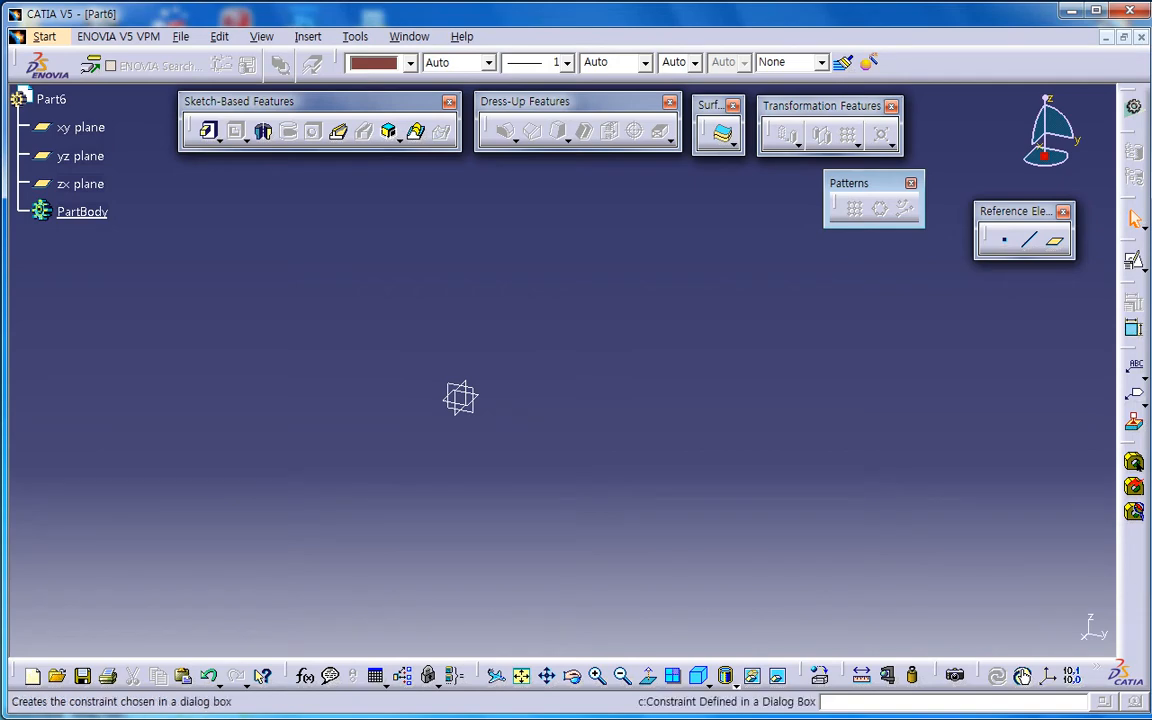
- Start a positioned sketch on the xy plane with its axes swapped and the V direction reversed
left_click_drag(1133, 248, 942, 272)
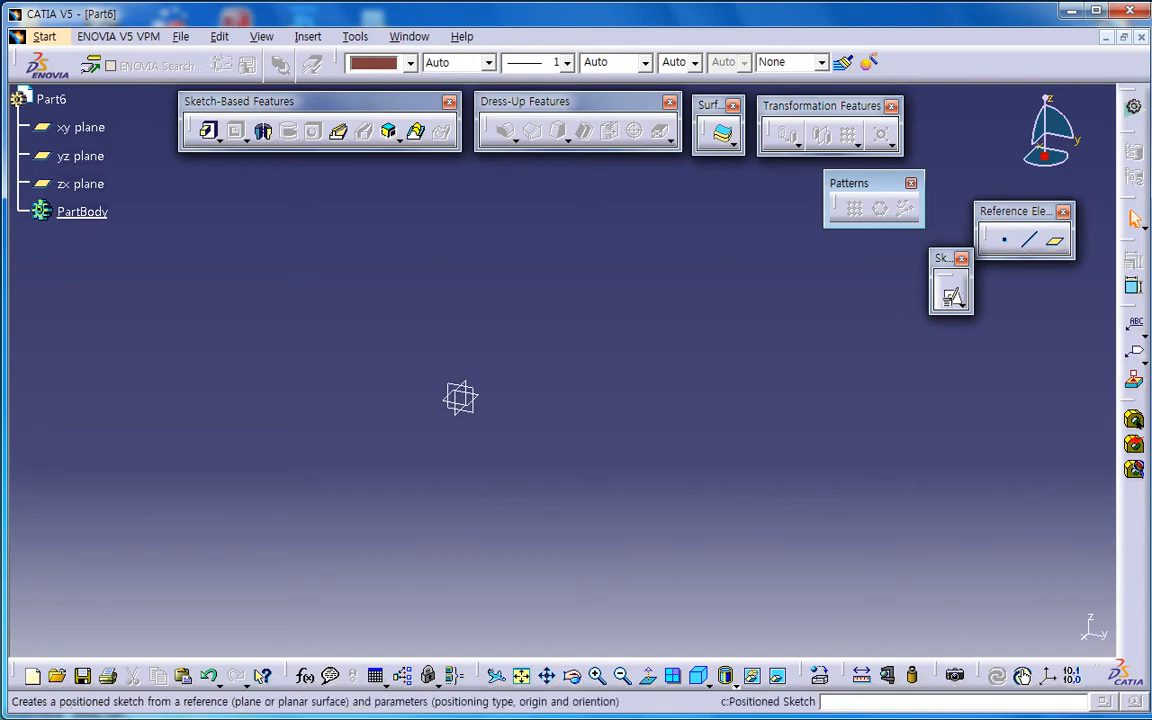
left_click(962, 306)
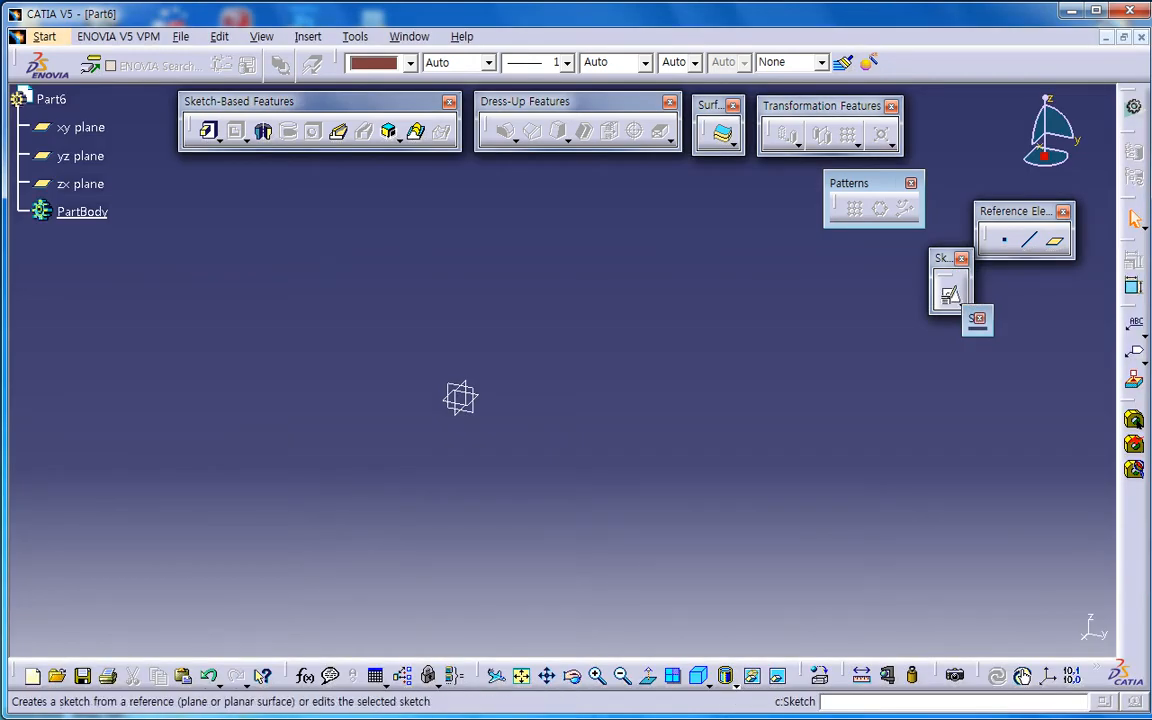
left_click(977, 318)
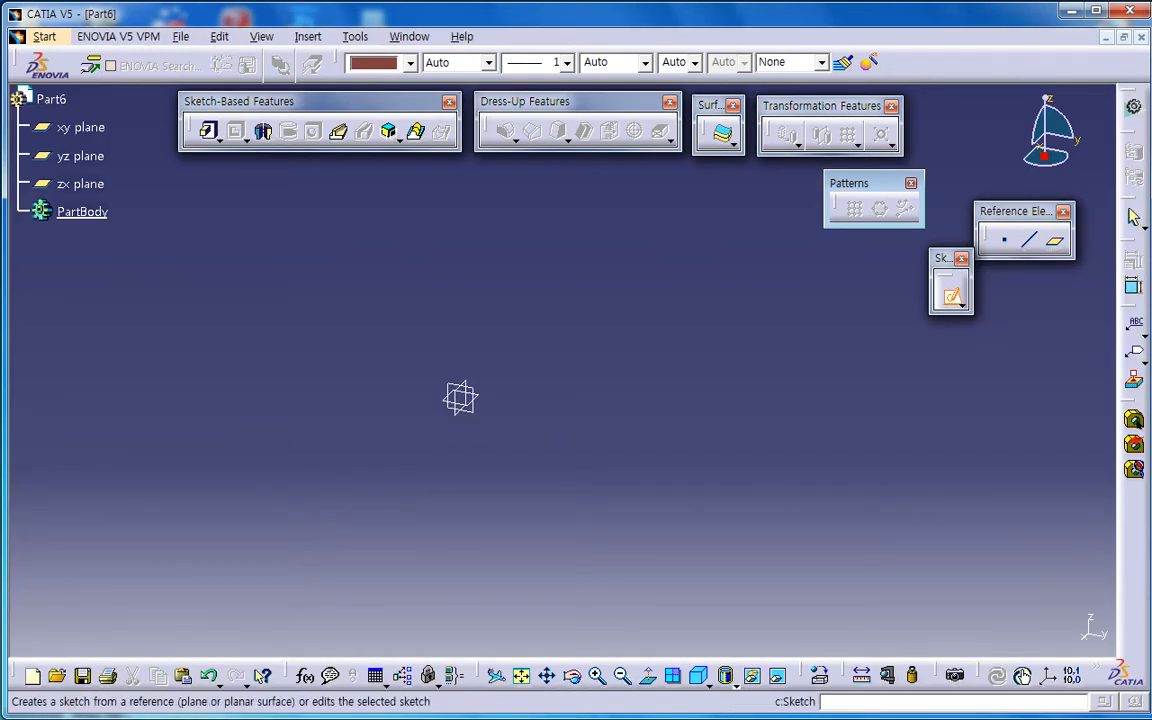
left_click(962, 306)
left_click_drag(984, 275, 1025, 326)
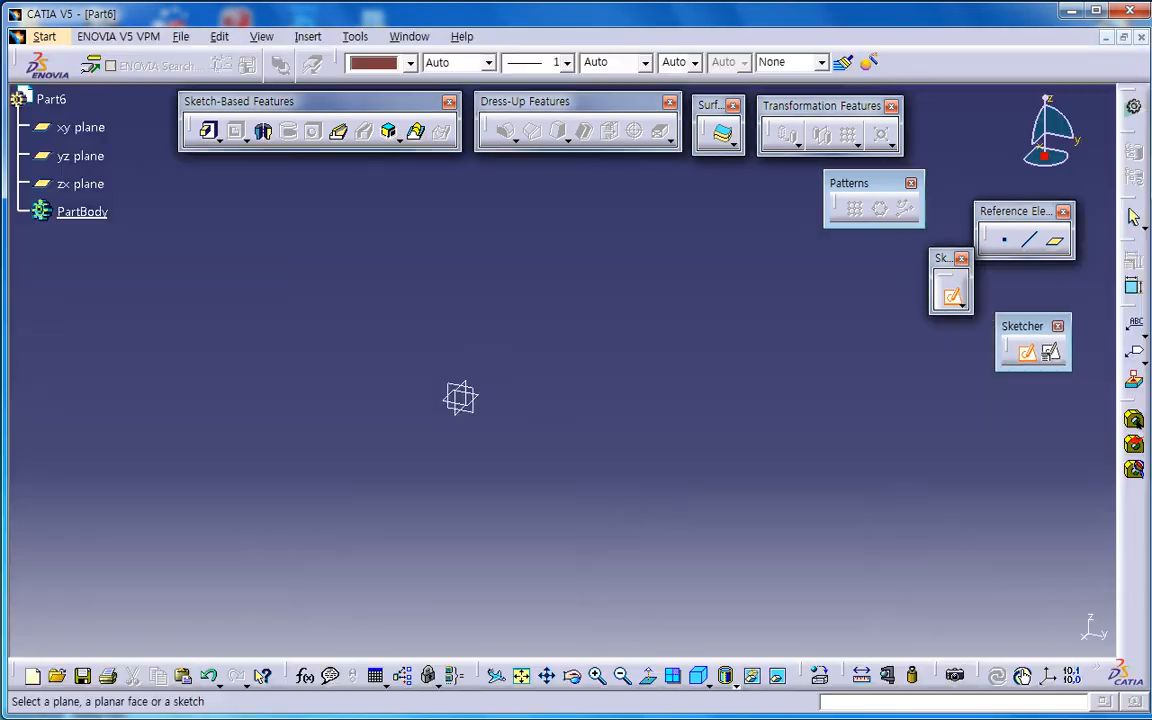
left_click(1051, 352)
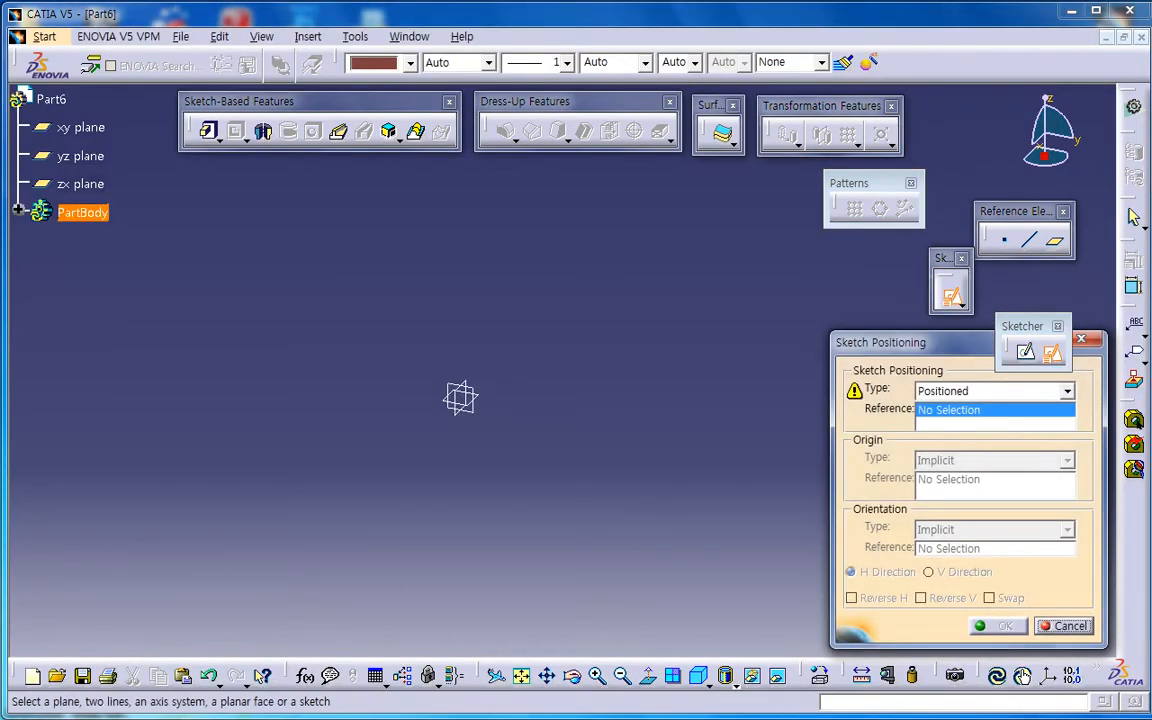
left_click(80, 128)
left_click(989, 598)
left_click(921, 598)
left_click(998, 626)
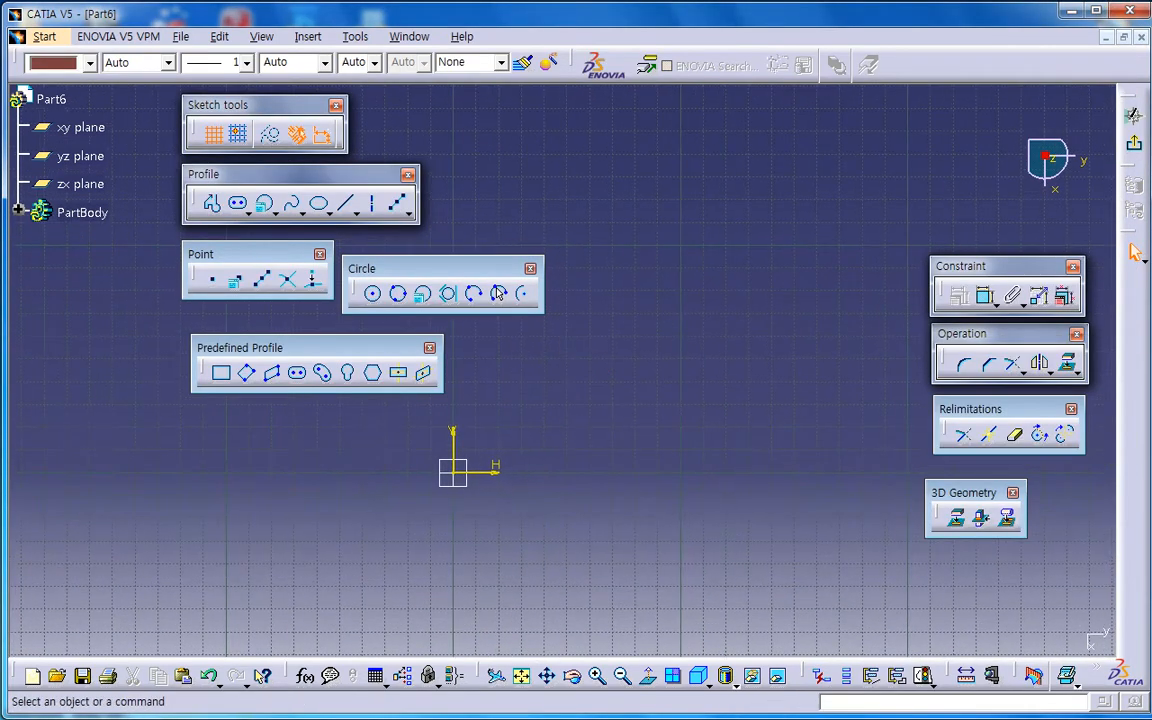
- Sketch an open stepped profile from the origin: a horizontal line about 117 mm long, a vertical line and another horizontal line, and exit the sketch
left_click(212, 203)
left_click(453, 469)
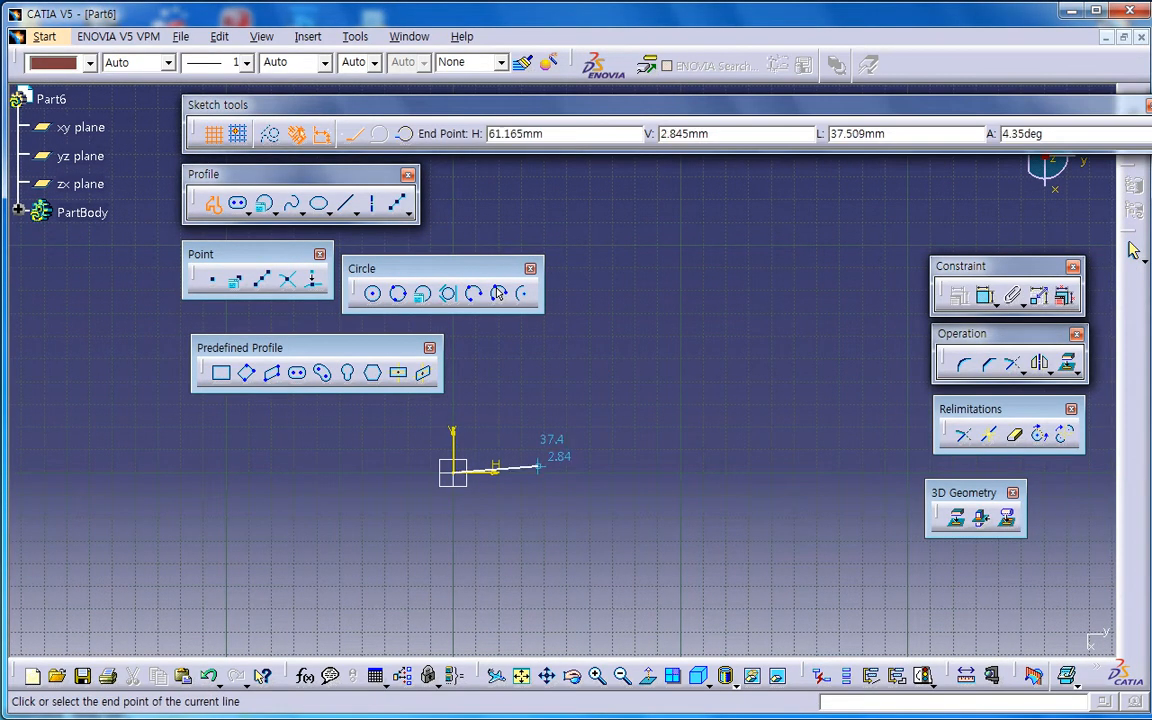
left_click(719, 471)
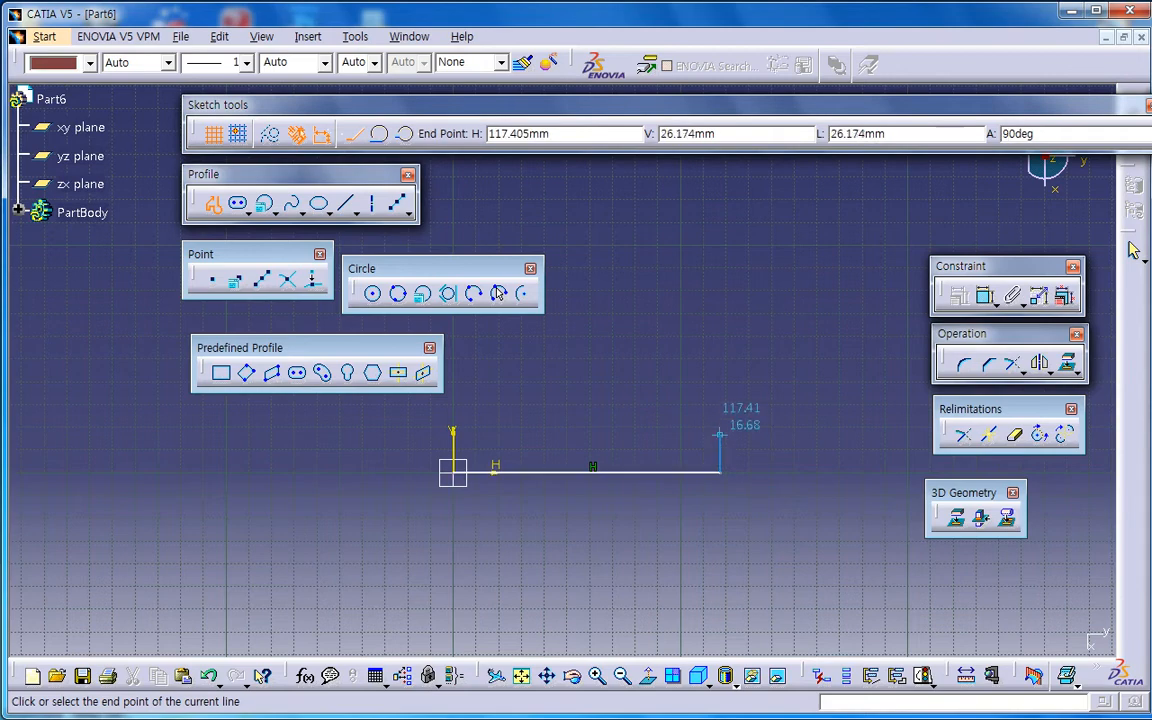
left_click(719, 302)
left_click(893, 302)
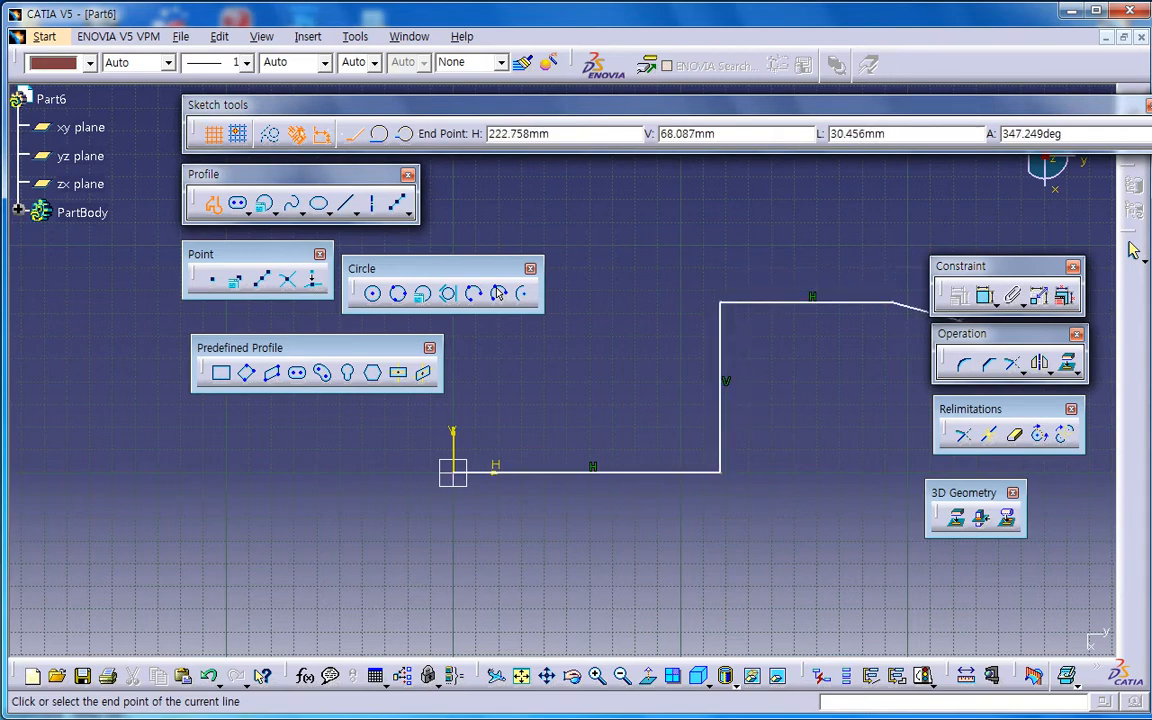
key("Escape")
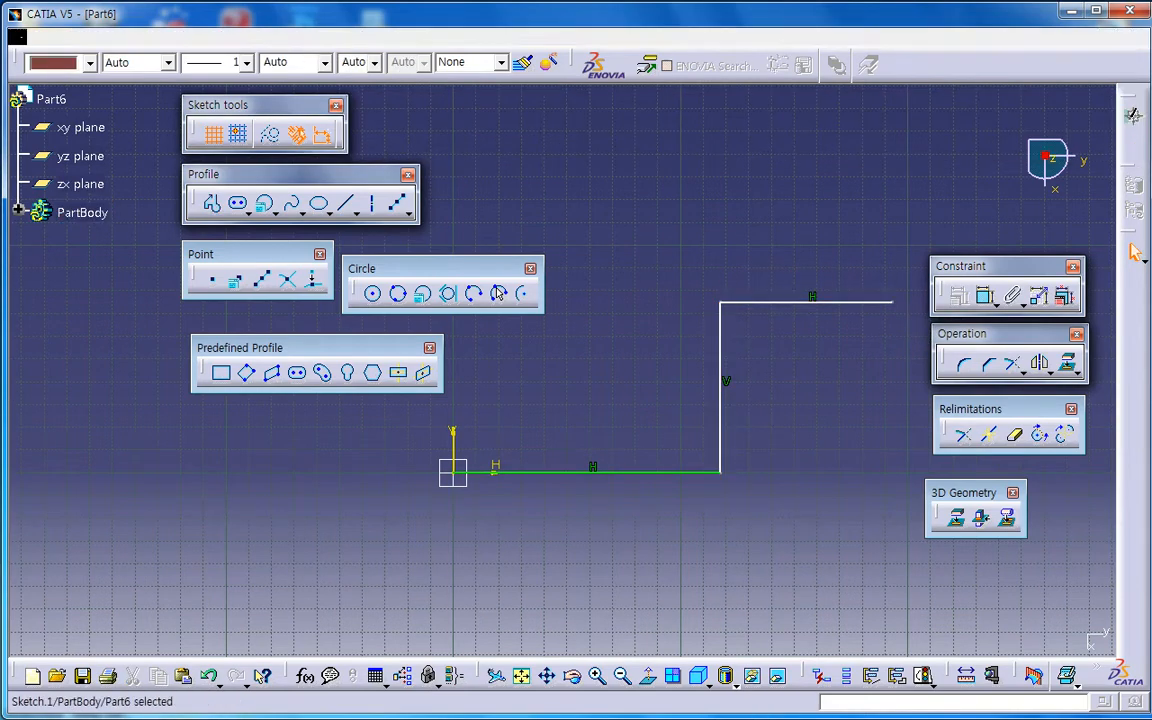
middle_click_drag(498, 292, 452, 287)
left_click(452, 287)
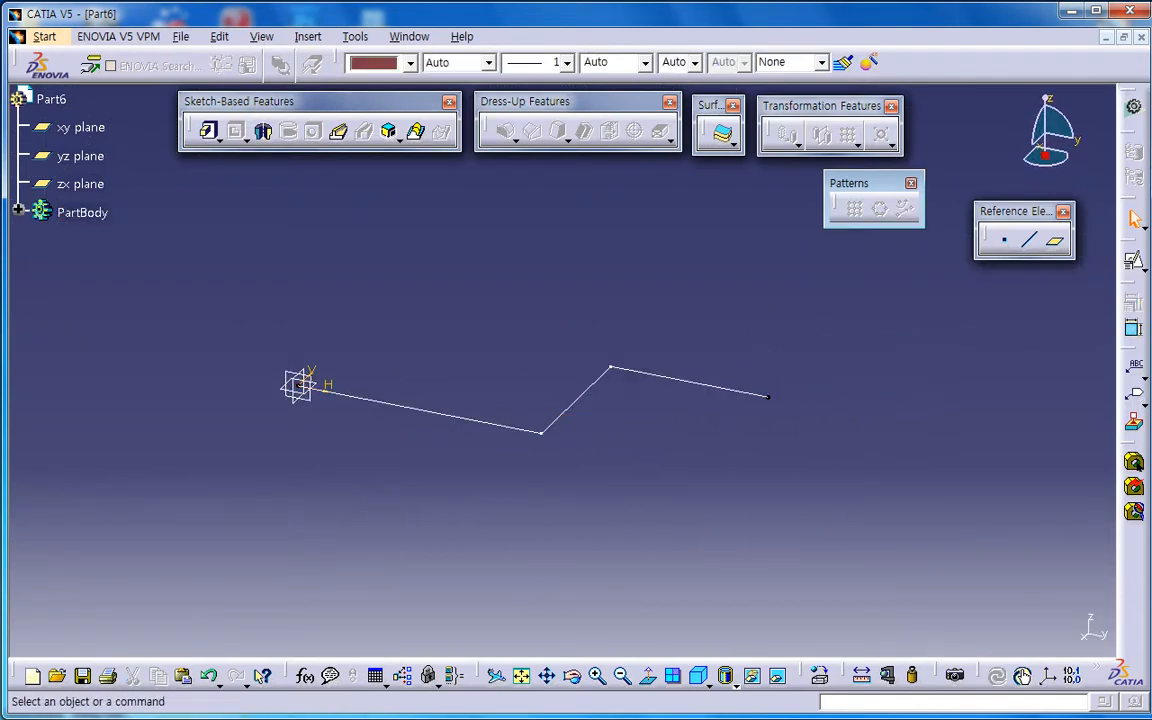
left_click(18, 212)
left_click(100, 240)
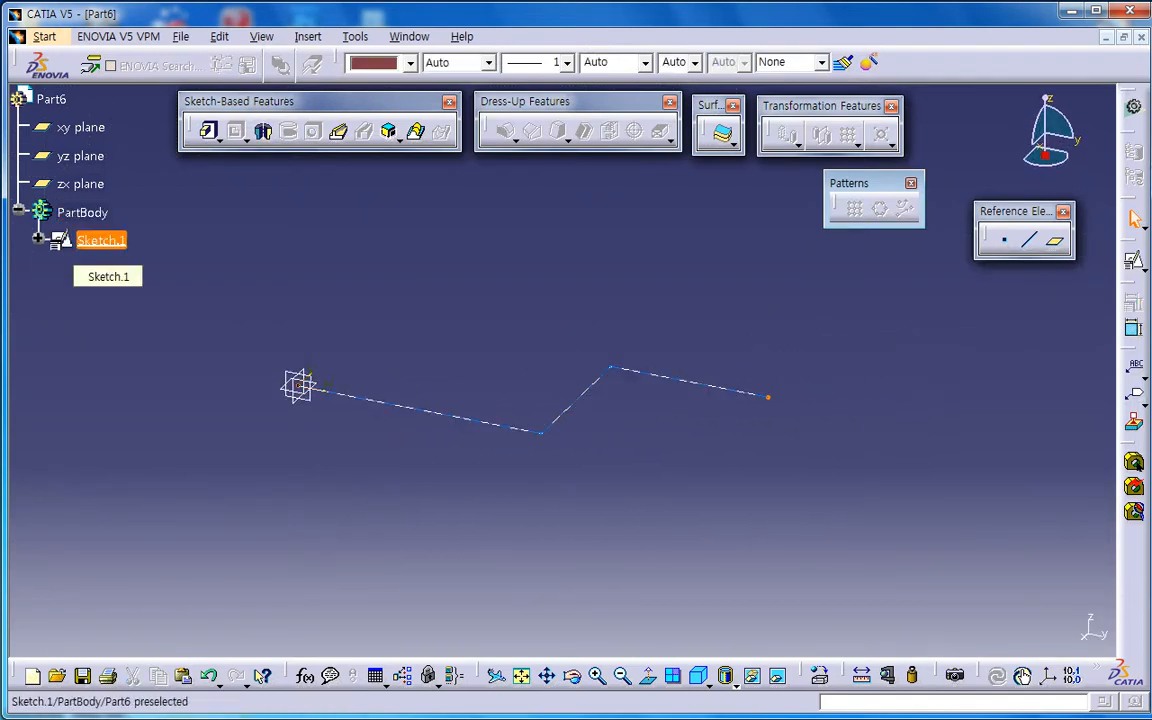
double_click(100, 240)
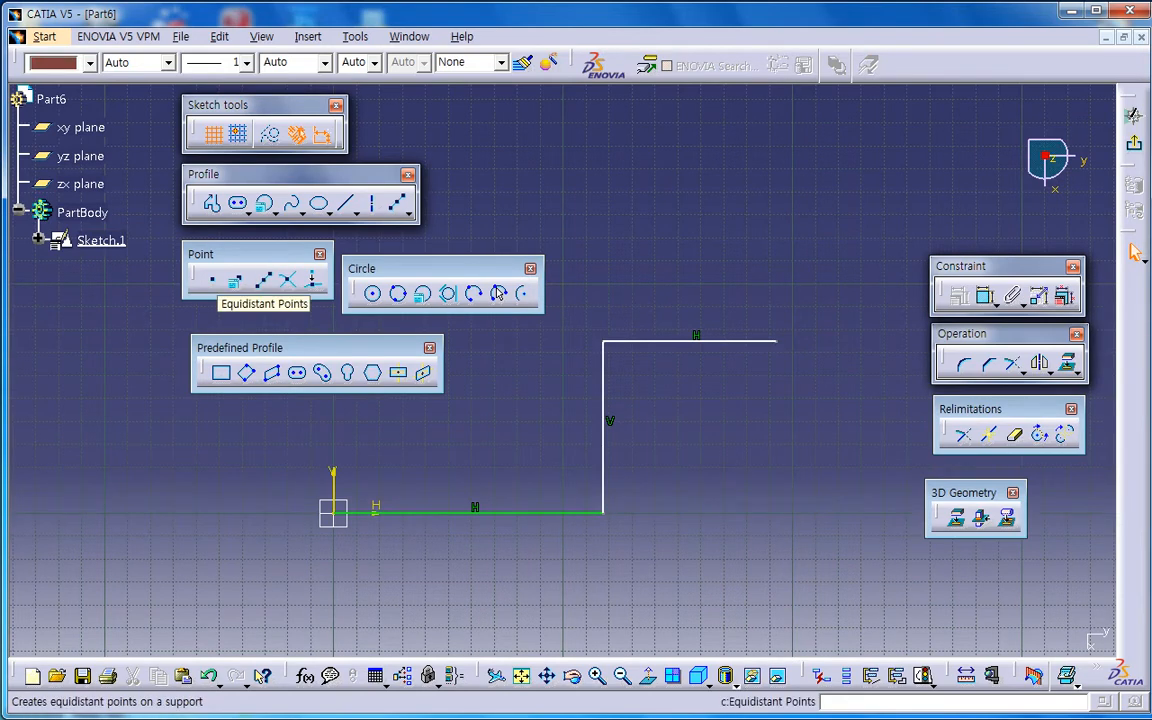
left_click(263, 280)
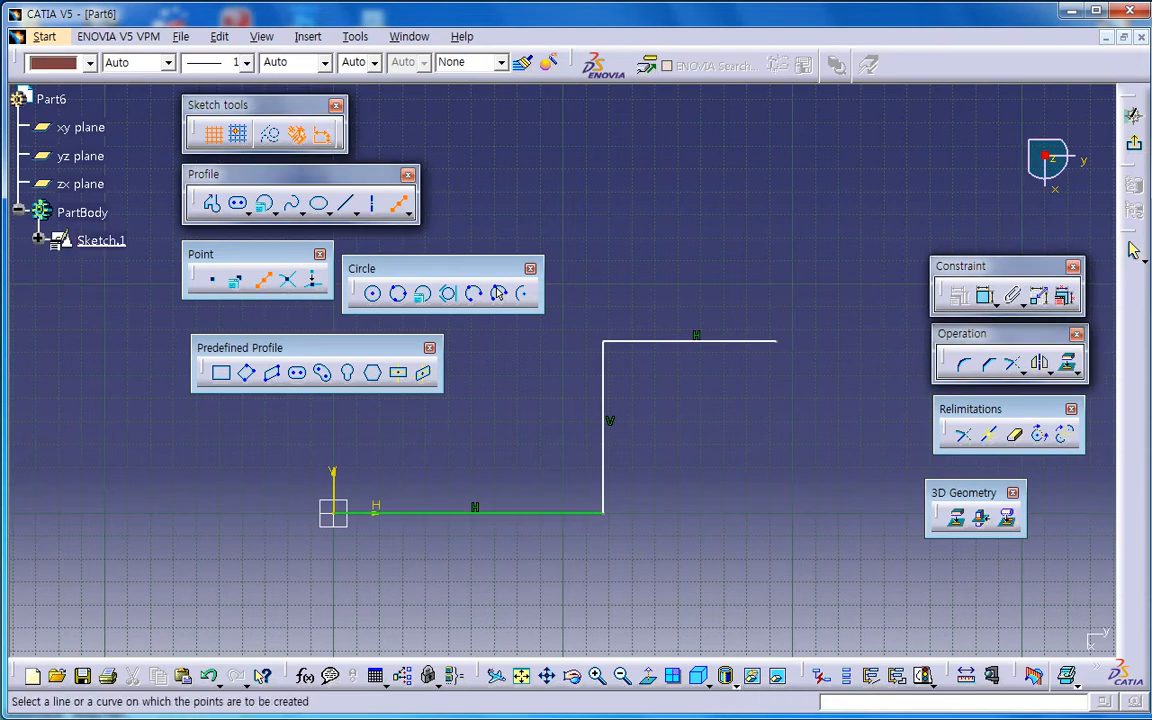
left_click(470, 513)
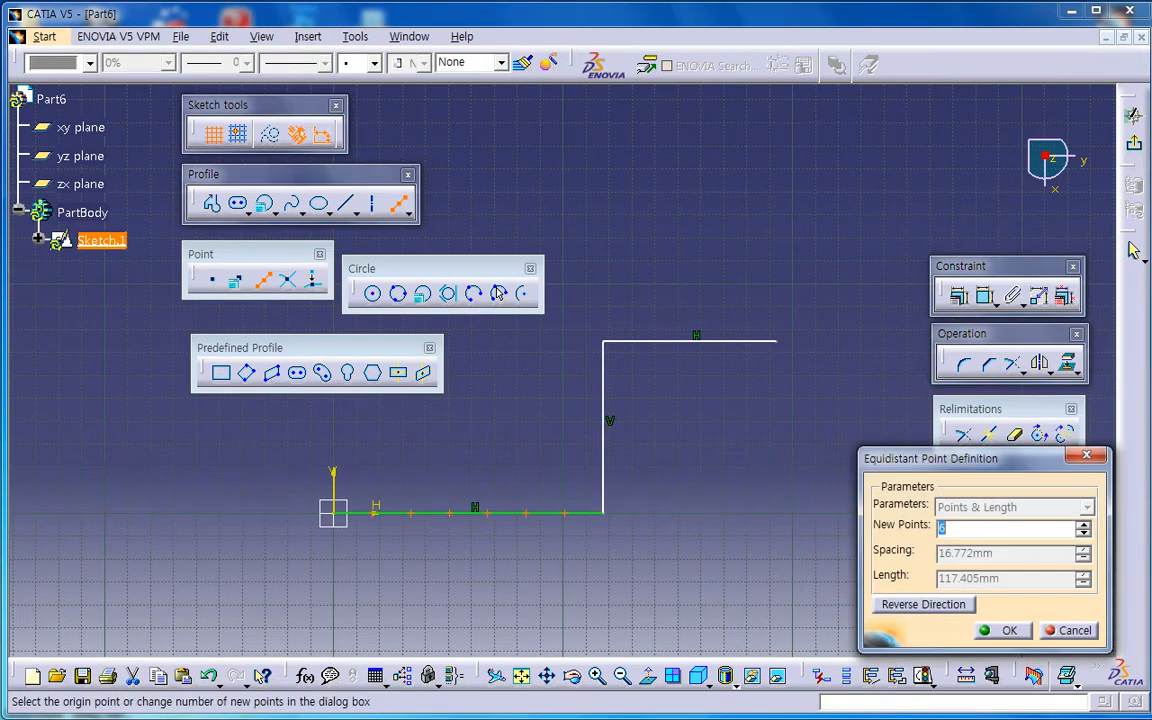
left_click(1069, 631)
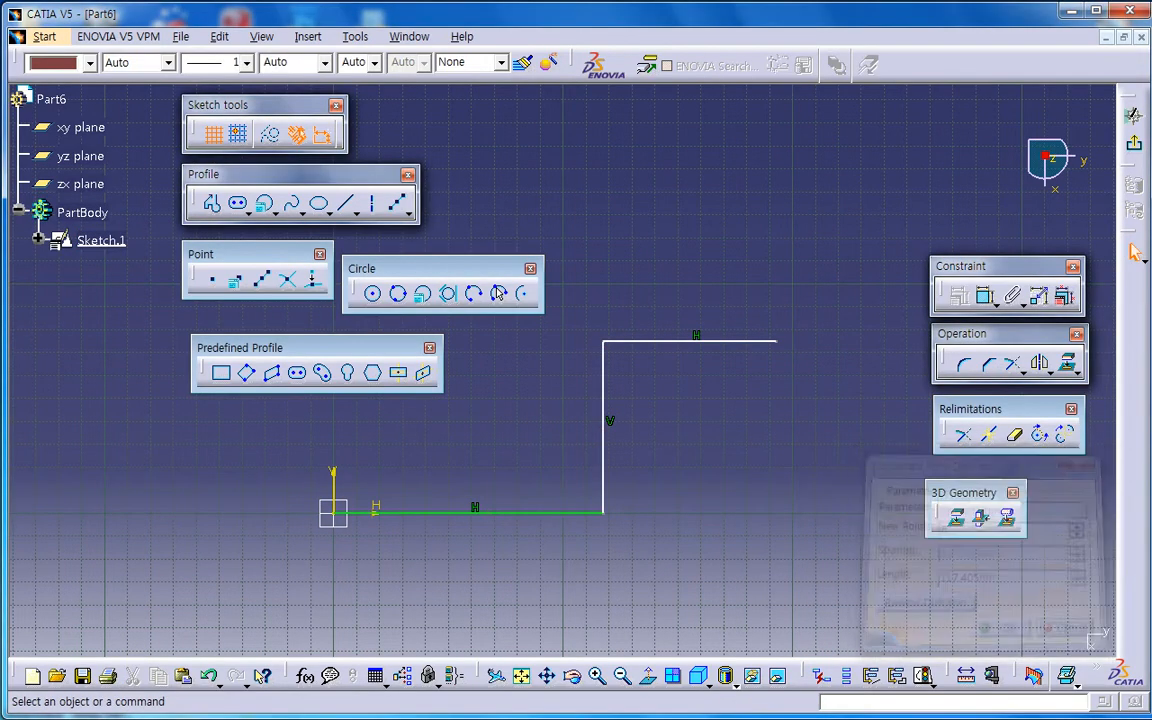
left_click(1134, 144)
middle_click_drag(690, 530, 640, 437)
left_click(640, 437)
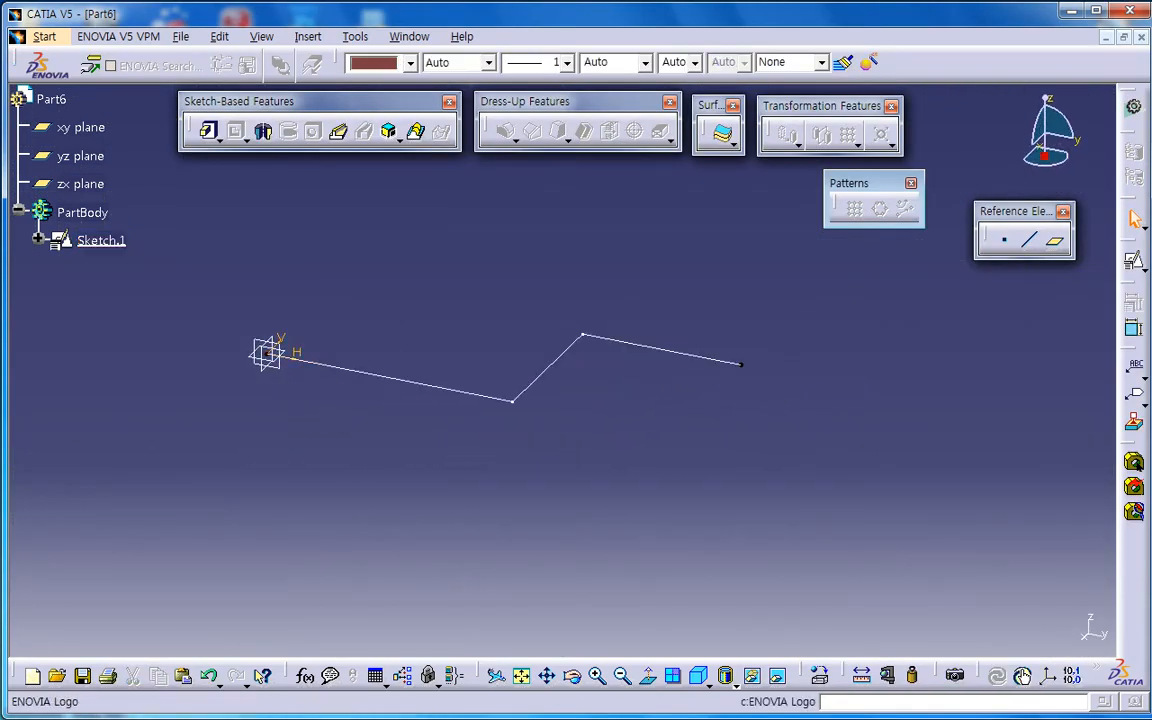
- Switch to the Generative Shape Design workbench
left_click(45, 37)
mouse_move(100, 217)
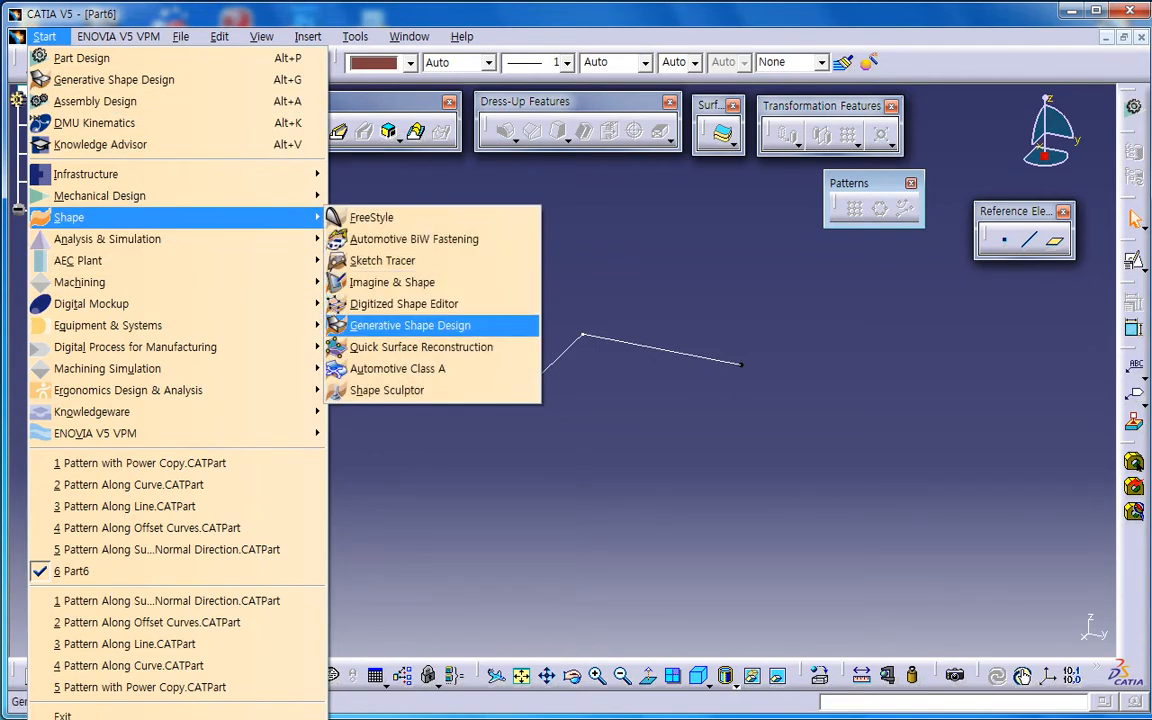
left_click(420, 327)
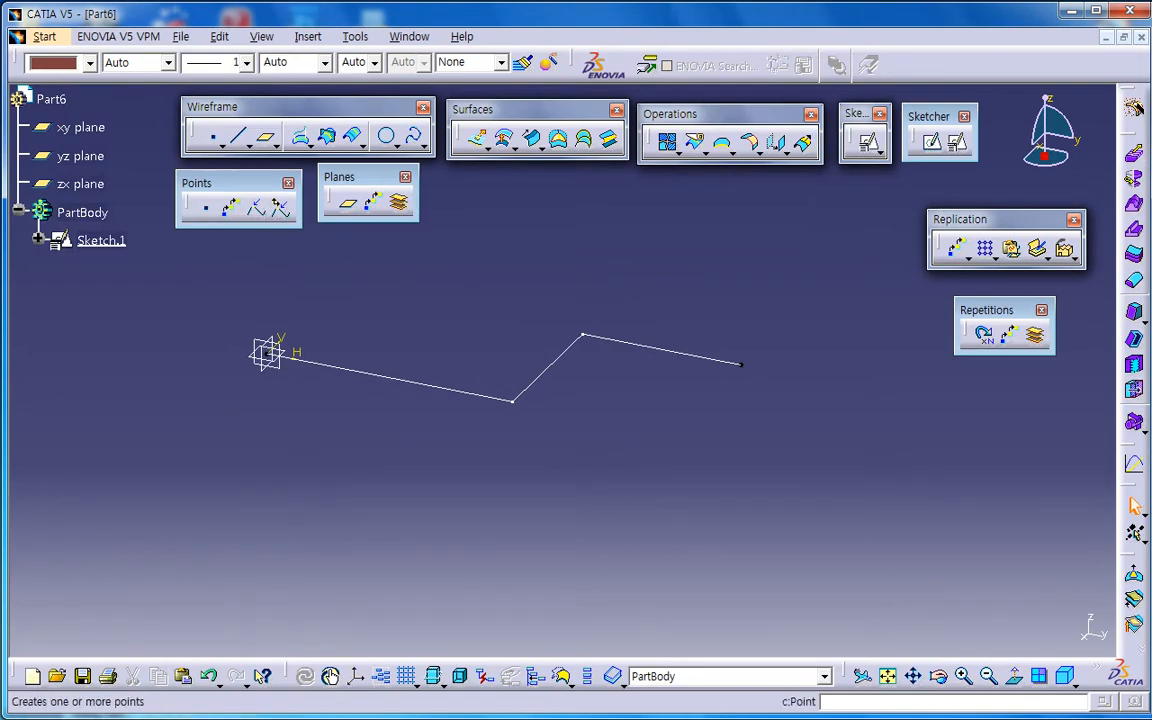
- Set up a Points & Planes Repetition along the stepped sketch with 8 instances and preview the points
left_click(222, 146)
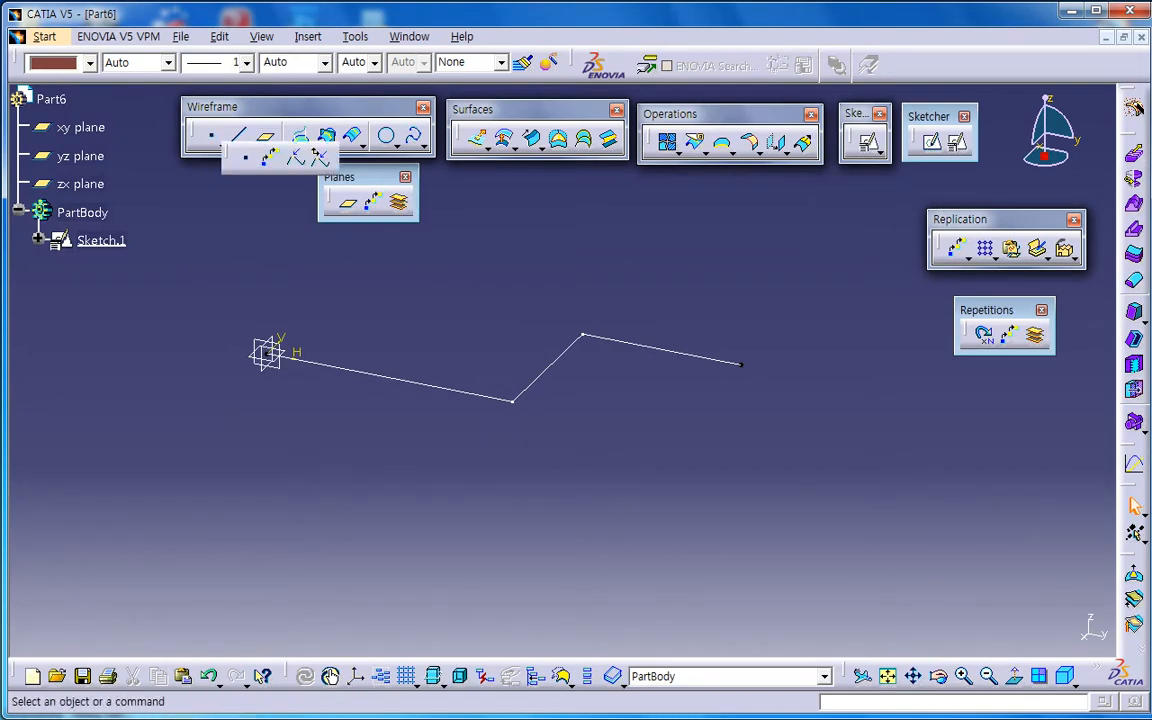
left_click(280, 250)
left_click(236, 193)
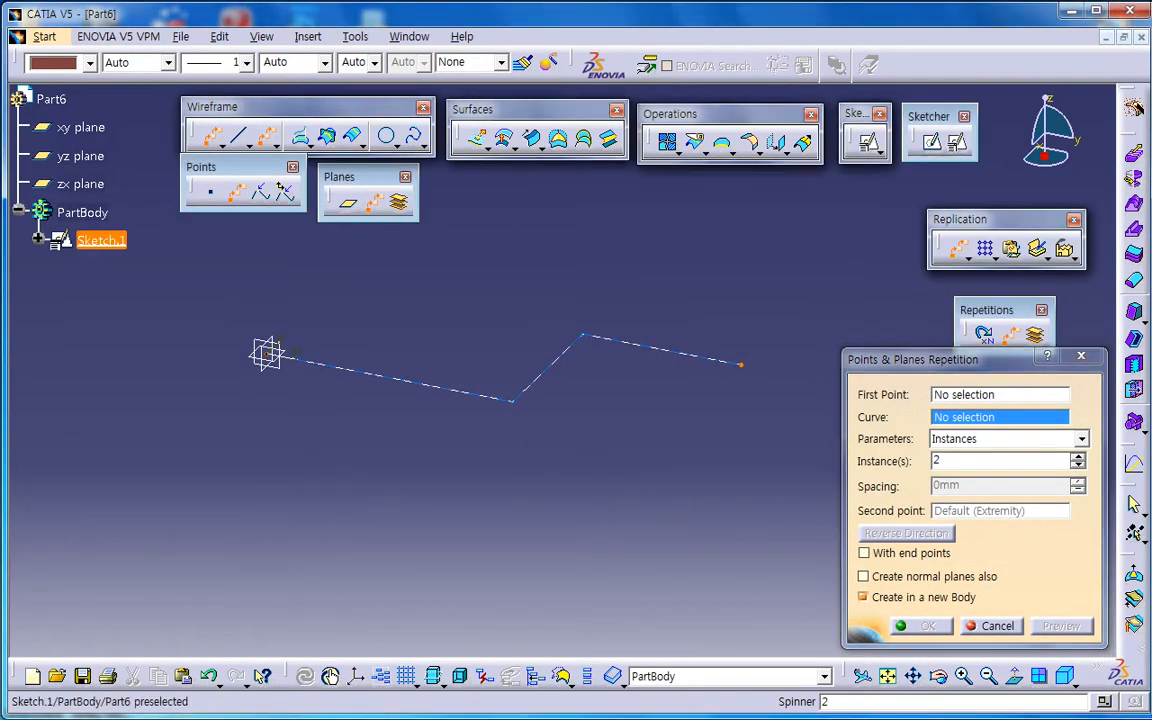
left_click(101, 240)
left_click_drag(953, 461, 915, 461)
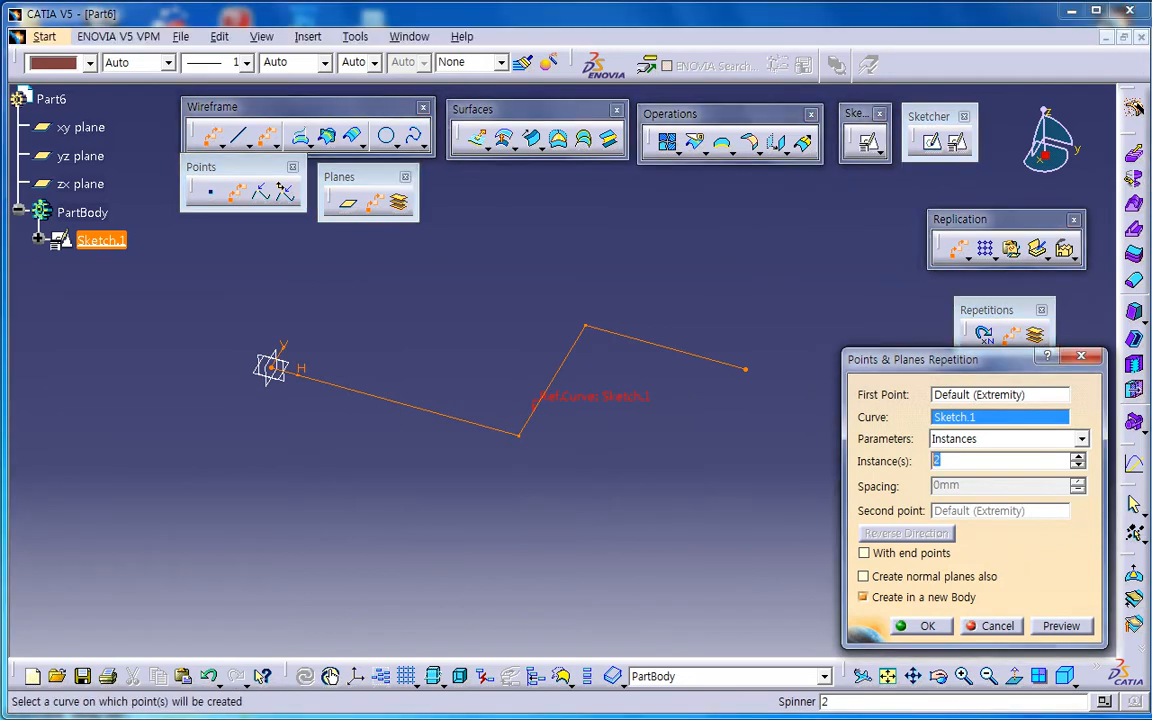
type("8")
key("Tab")
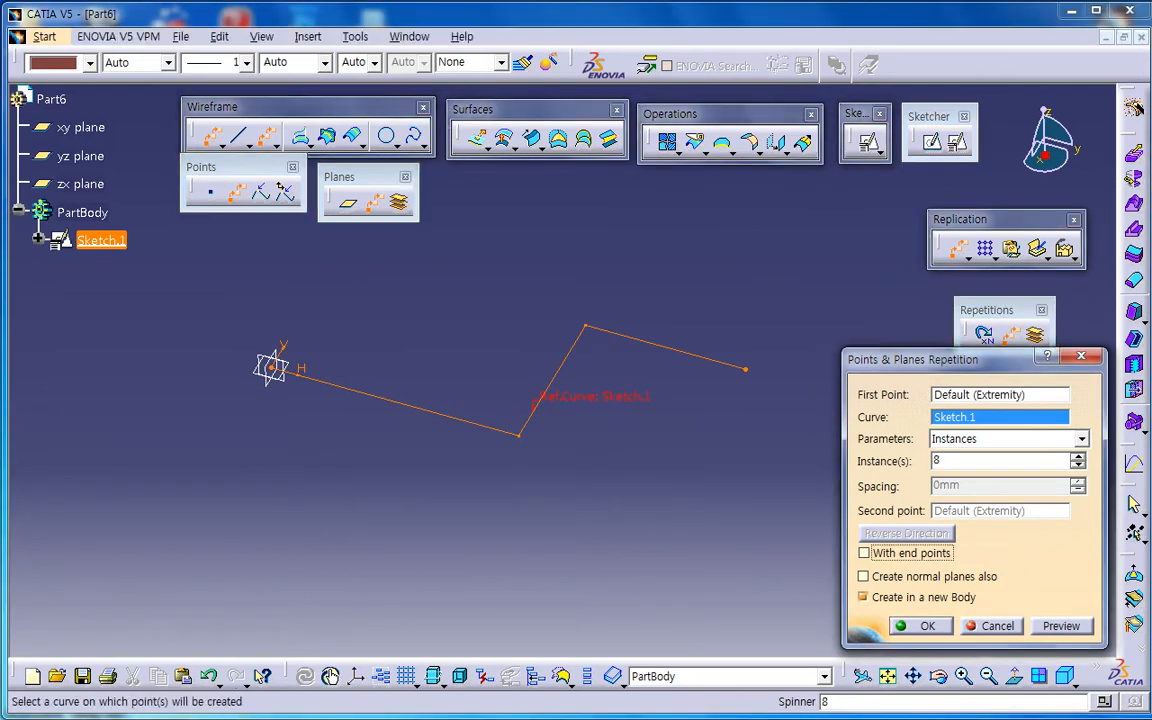
left_click(1061, 626)
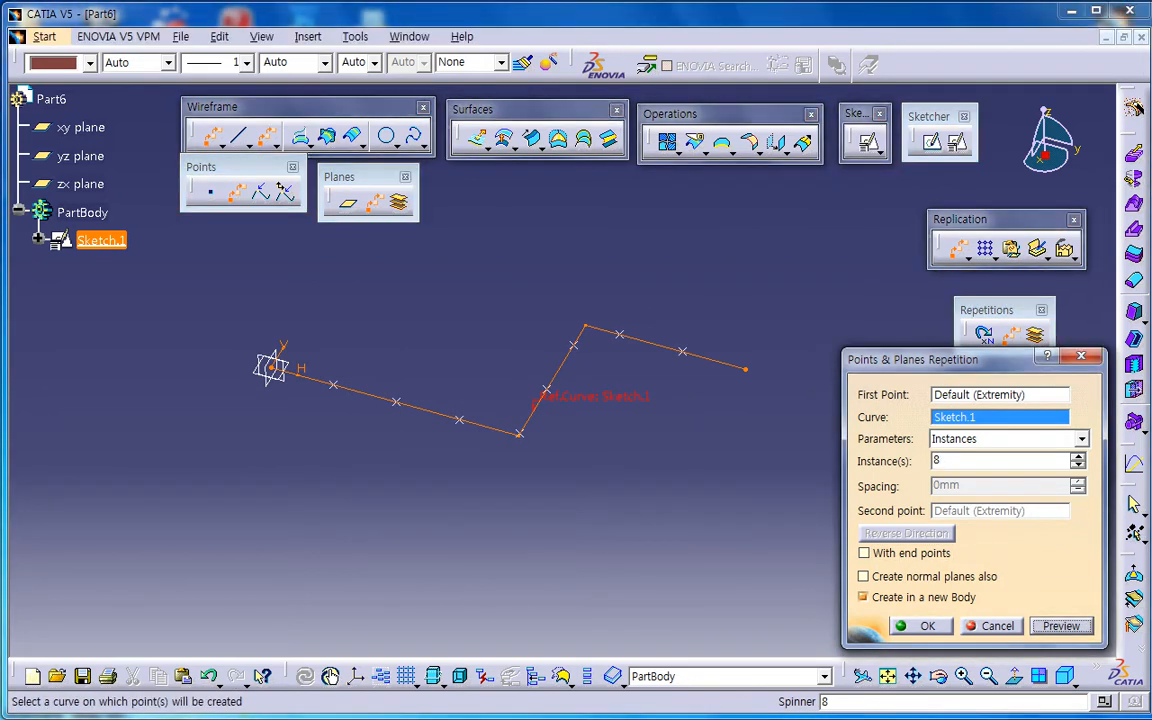
- Include the end points in the repetition along the stepped sketch and preview the updated spacing
mouse_move(574, 498)
middle_mouse_down()
mouse_move(568, 535)
mouse_move(550, 540)
middle_mouse_up()
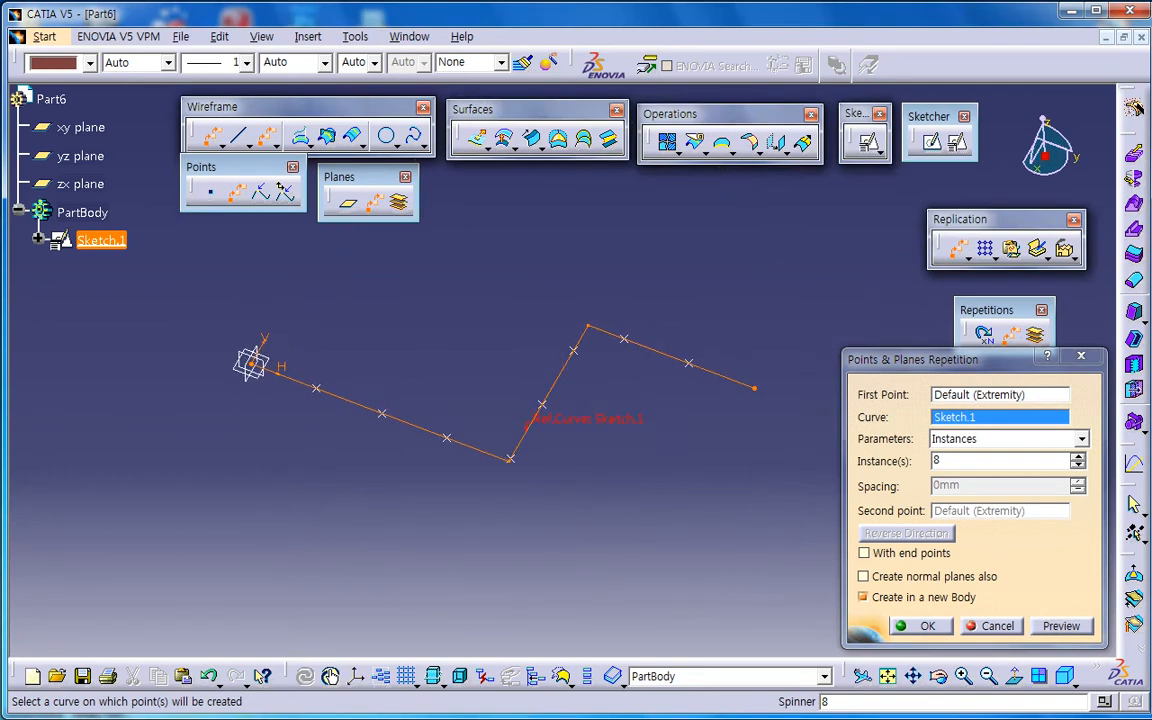
left_click(865, 553)
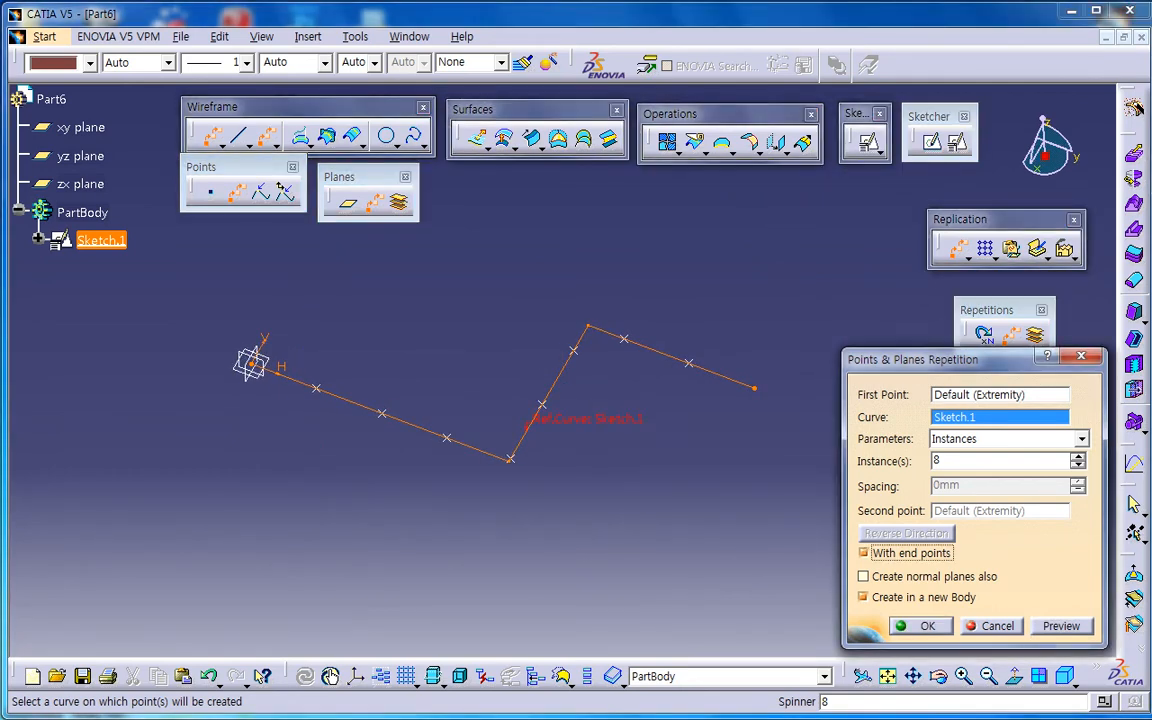
left_click(1061, 626)
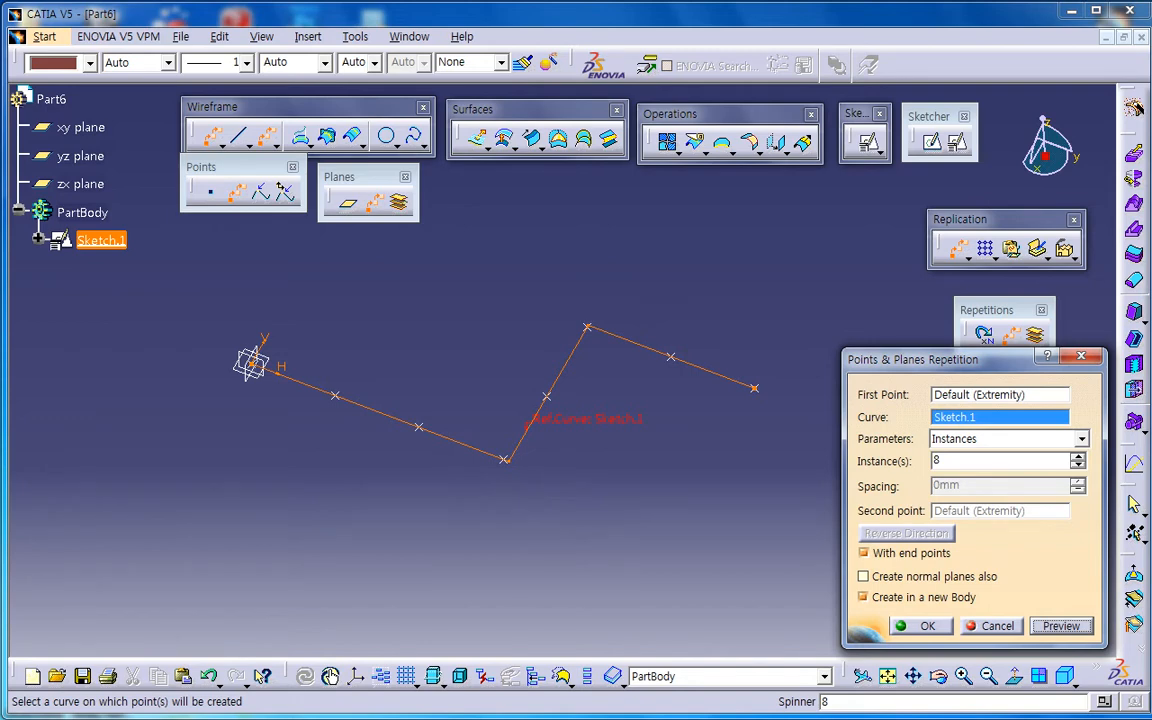
- Set the repetition along the stepped sketch to 9 instances, preview it and create the points in a new body
double_click(937, 461)
type("9")
key("Tab")
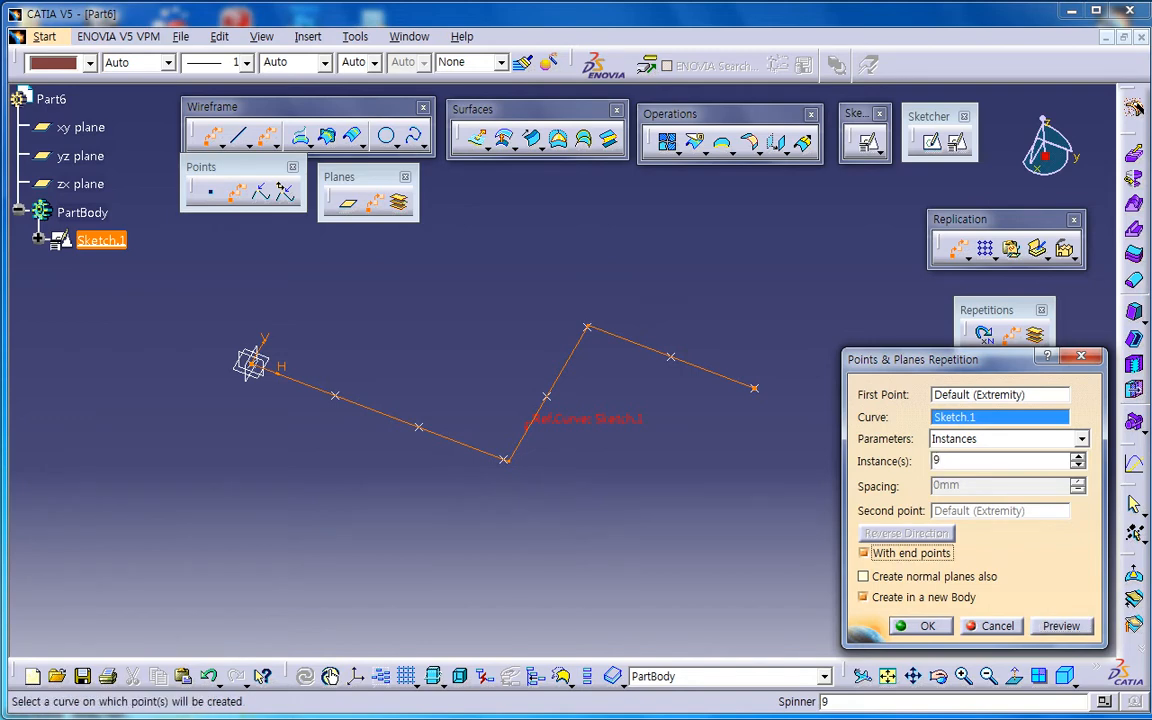
left_click(1061, 626)
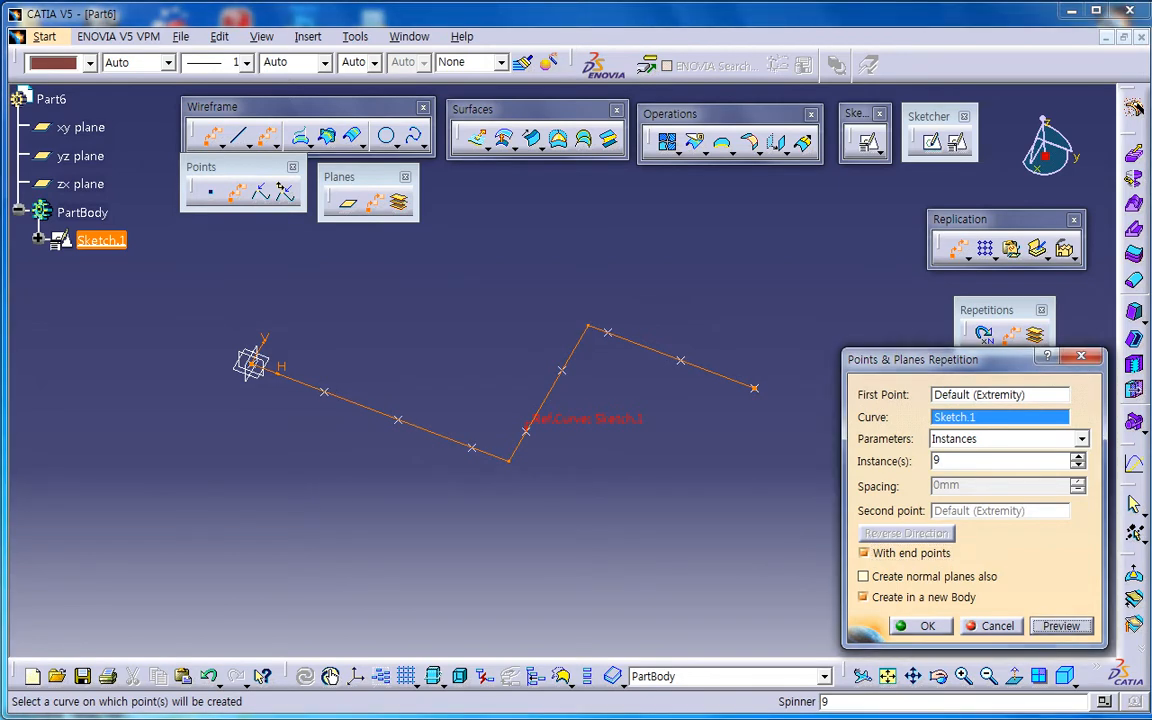
left_click(921, 626)
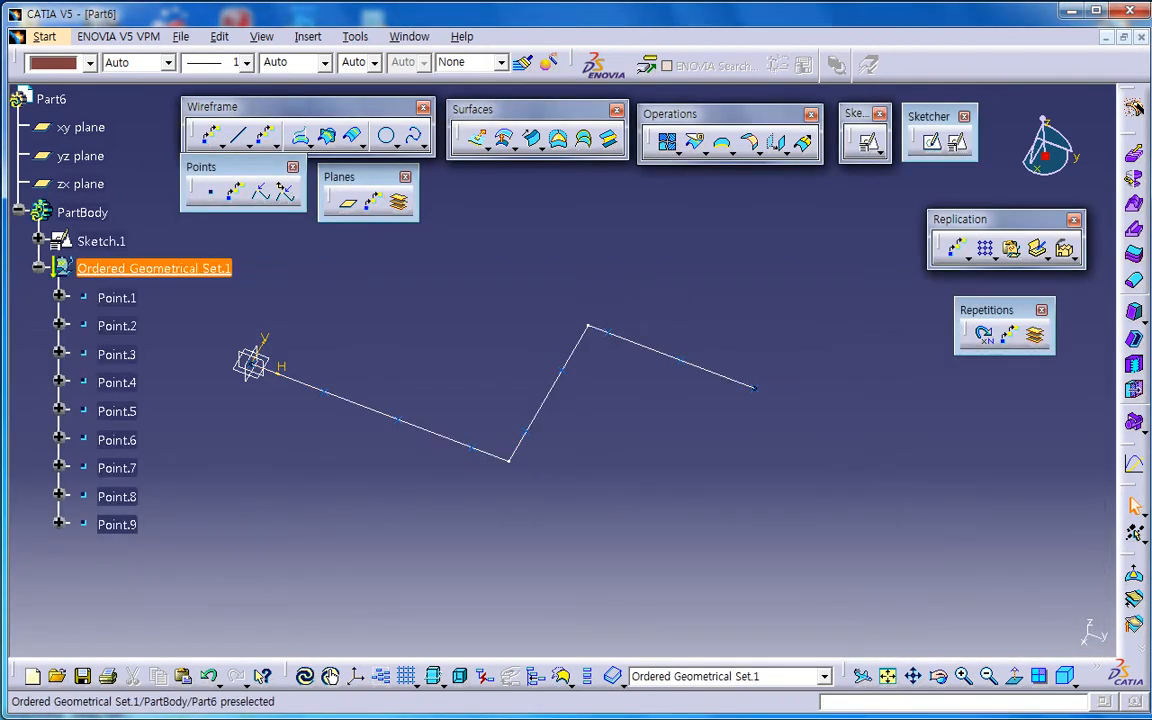
left_click(153, 268)
middle_click_drag(380, 290, 395, 265)
left_click(395, 265)
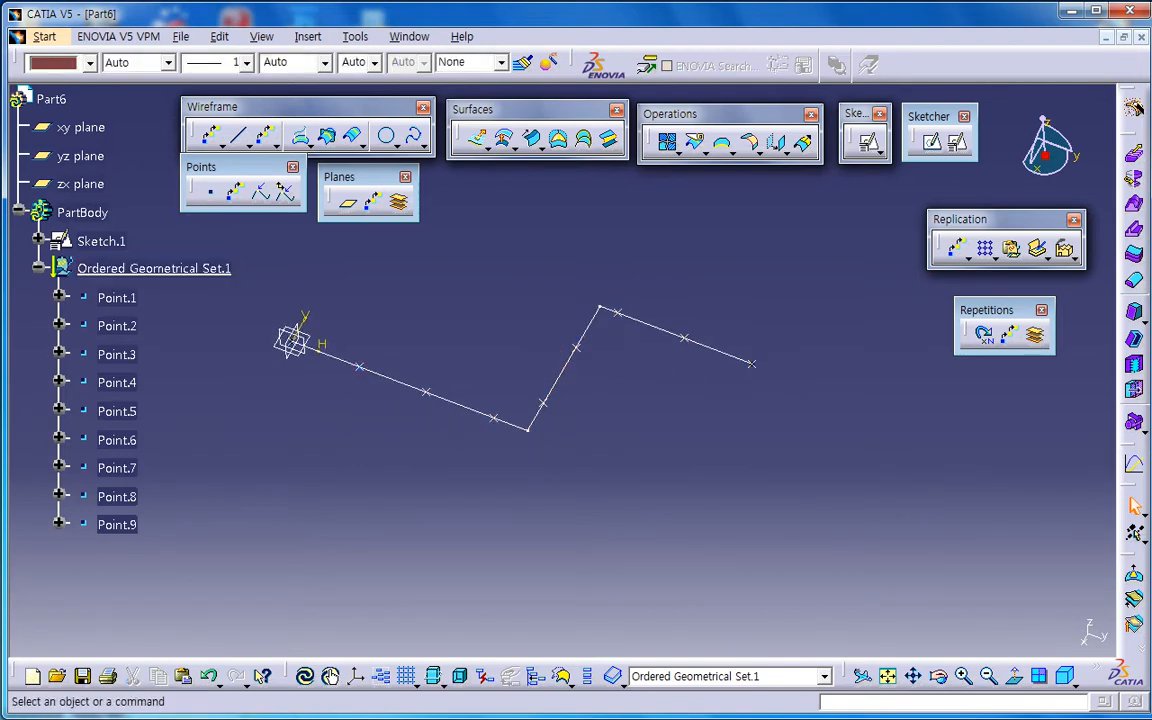
left_click(38, 268)
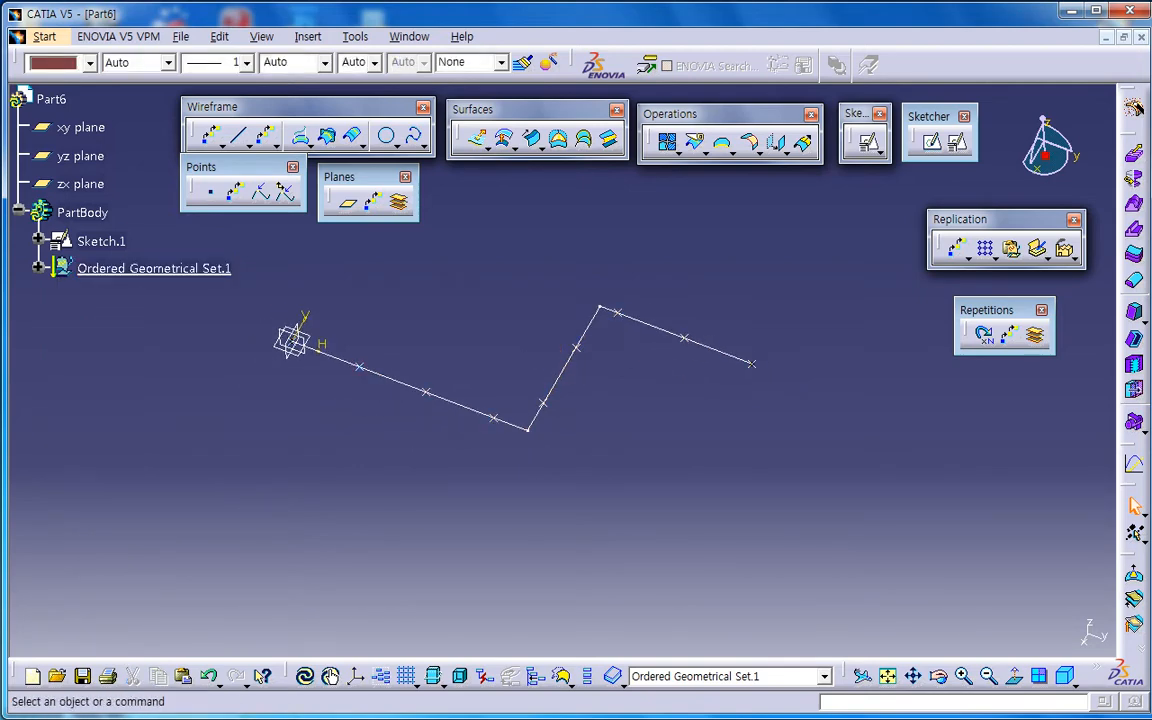
- Start a positioned sketch on the xy plane for the repeated points
left_click(957, 142)
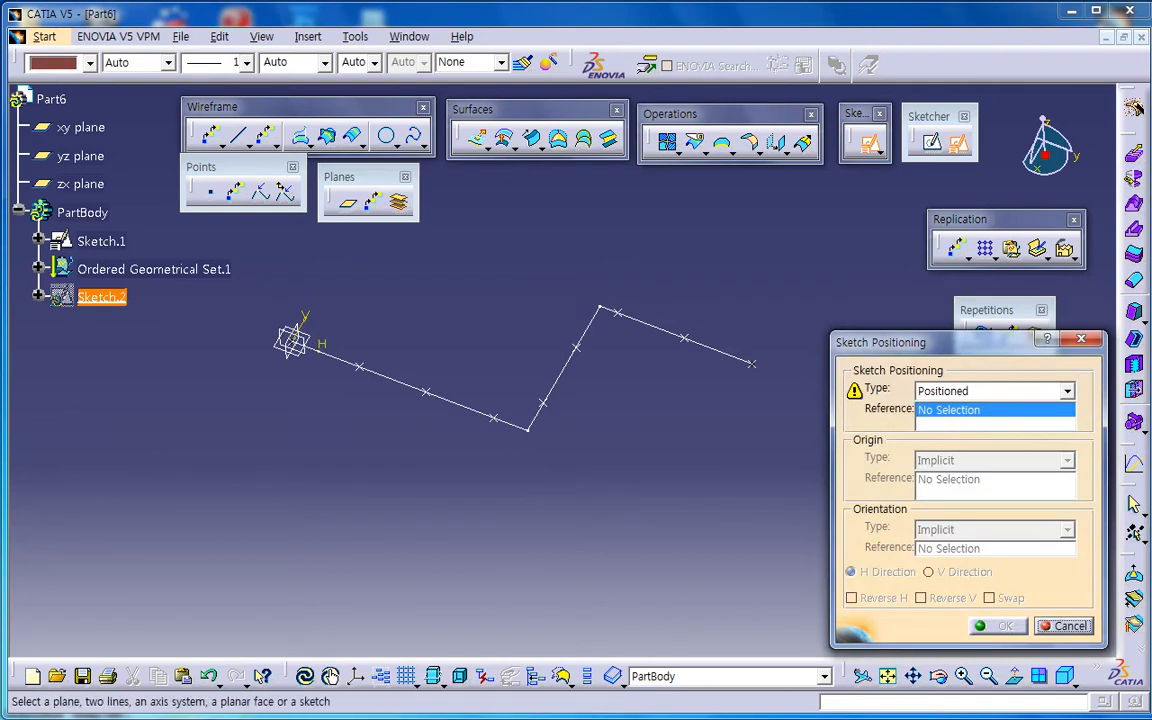
middle_click_drag(547, 365, 566, 375)
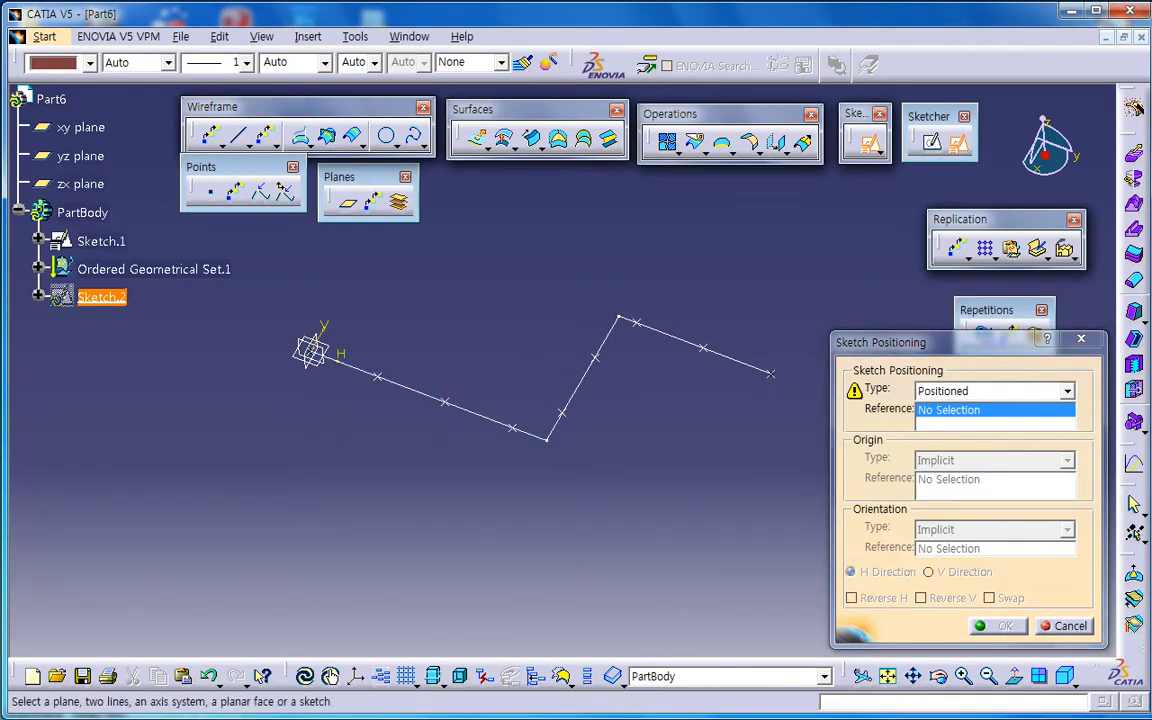
left_click(80, 127)
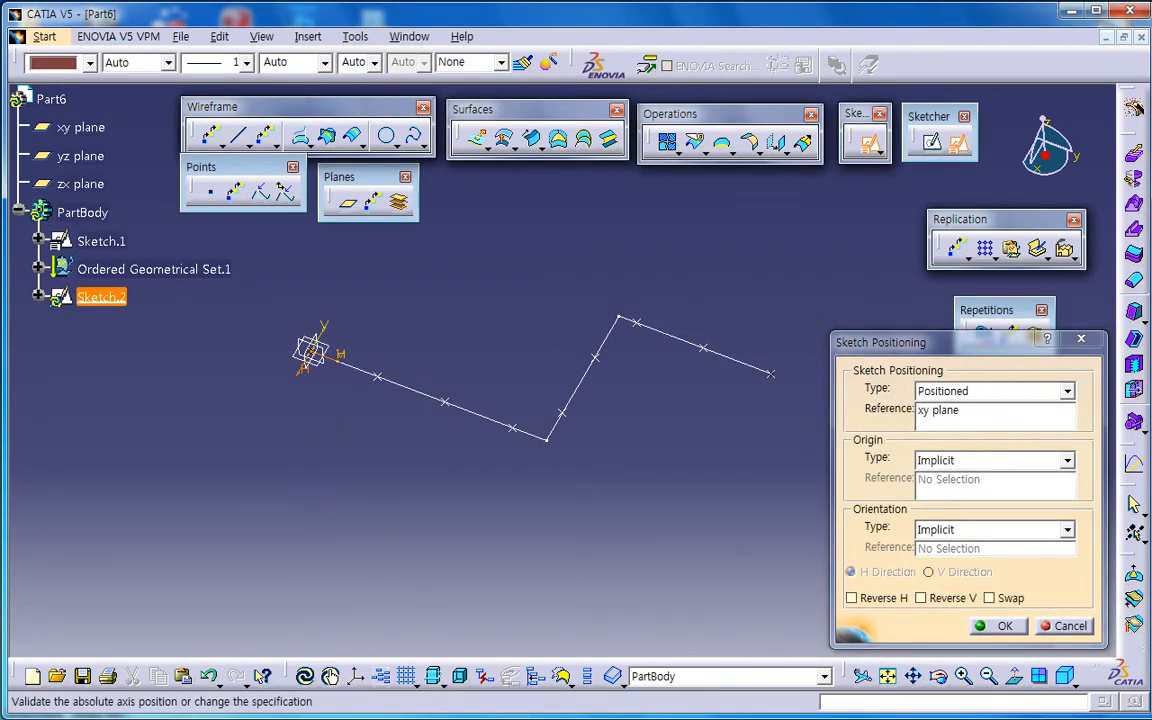
left_click(1000, 626)
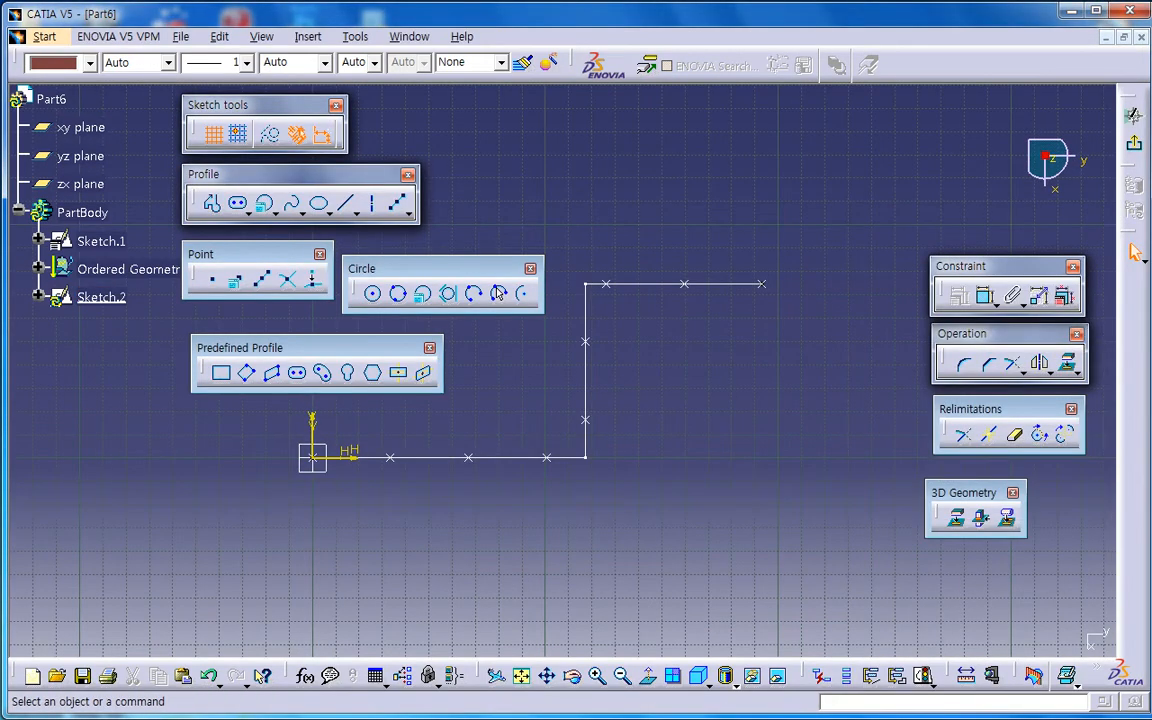
- Hide the stepped line sketch so that only its repeated points stay in view
right_click(512, 457)
left_click(553, 516)
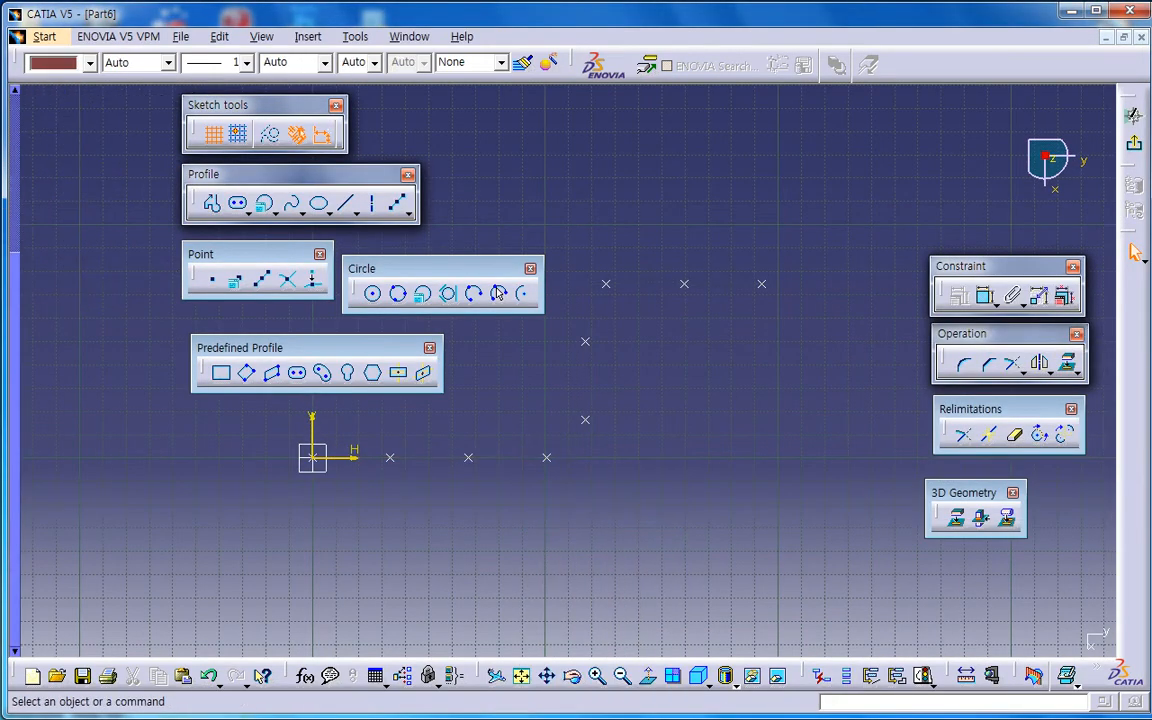
key("F3")
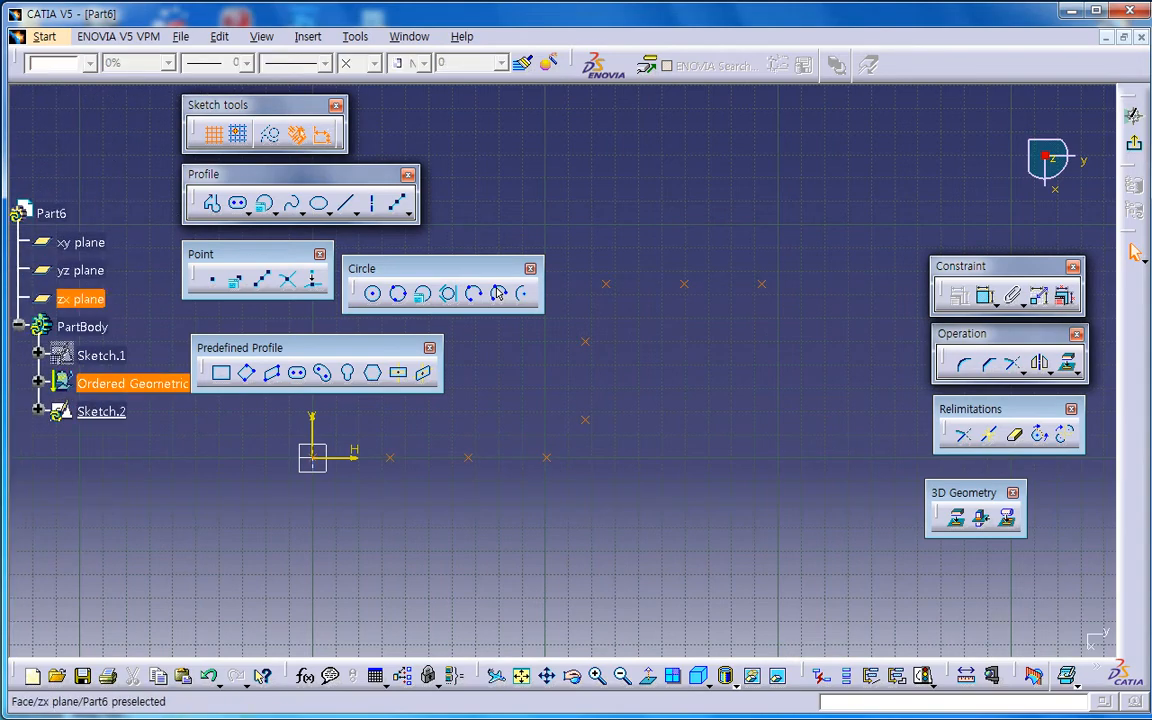
- Project all nine repeated points from the ordered geometrical set onto the sketch plane and exit the sketch
left_click(956, 517)
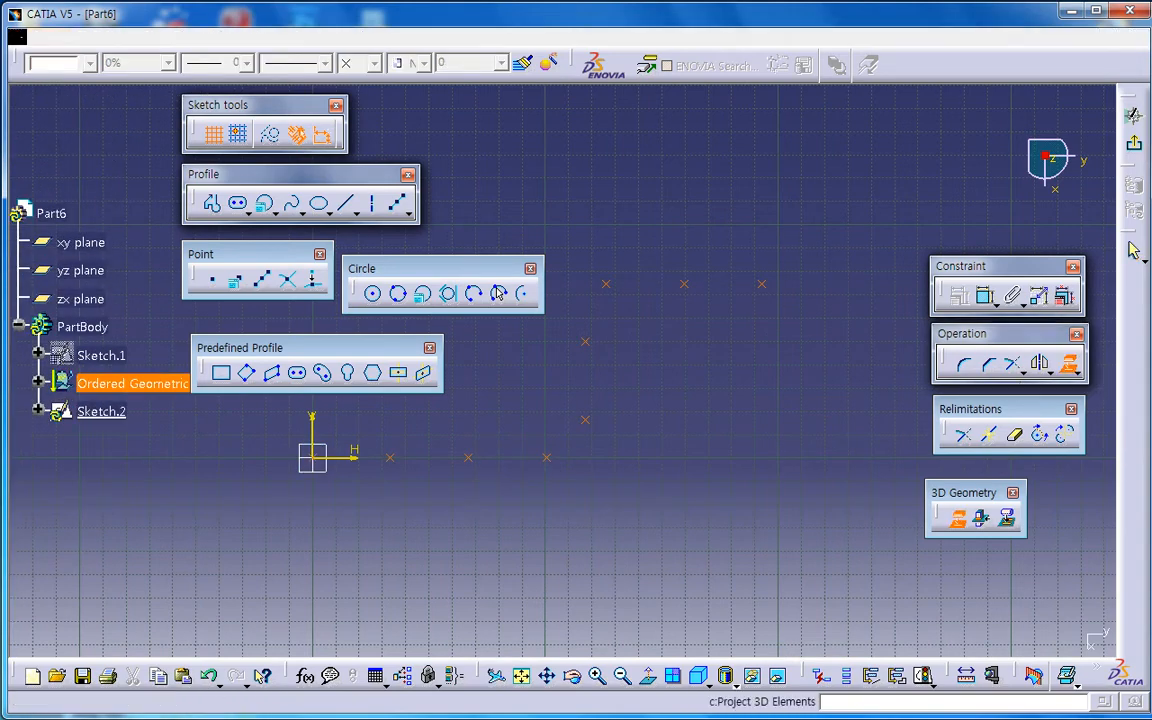
left_click(681, 408)
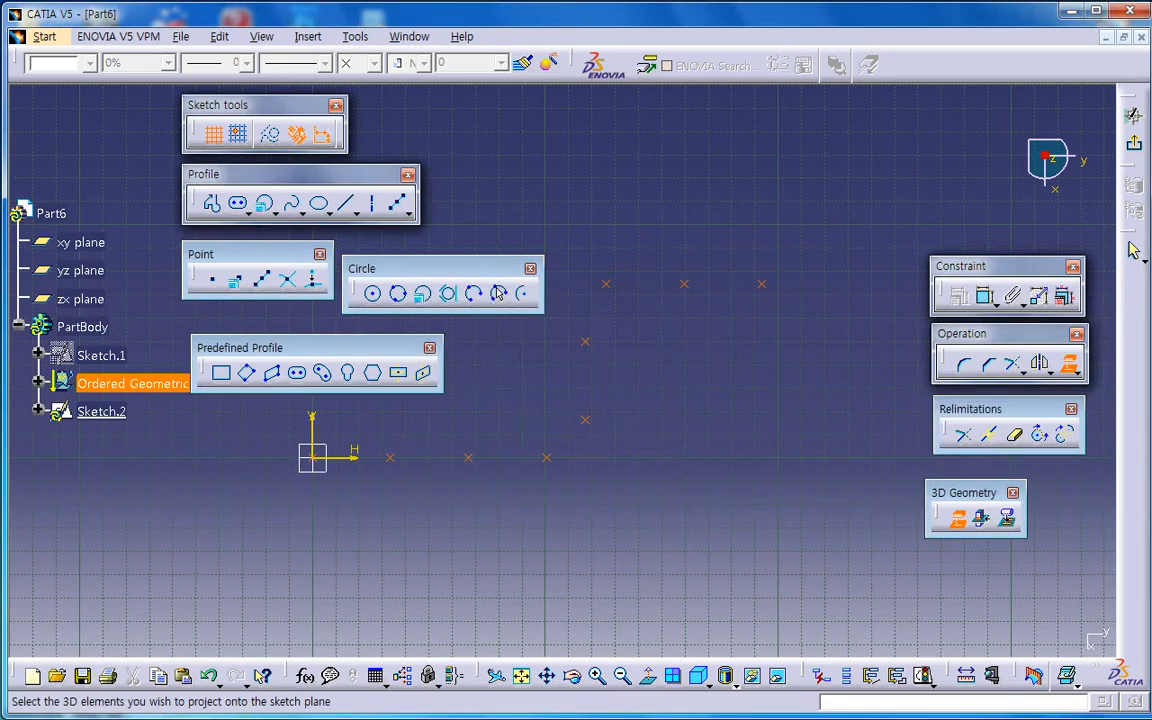
left_click(38, 382)
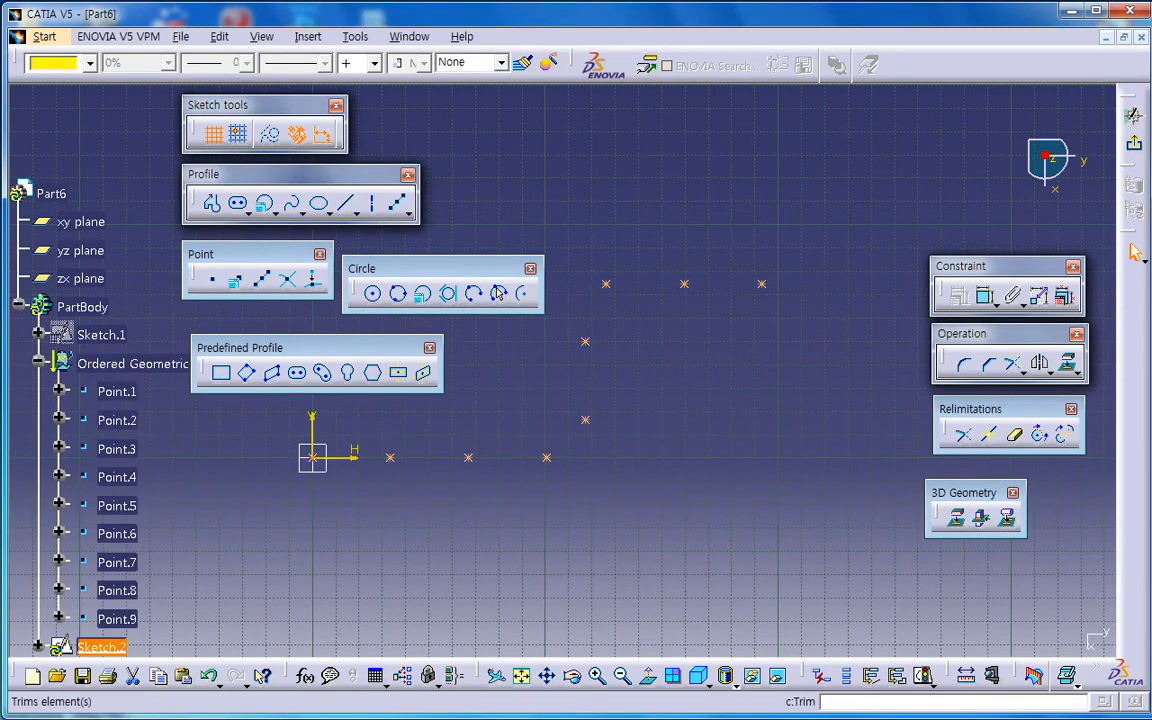
left_click(1134, 144)
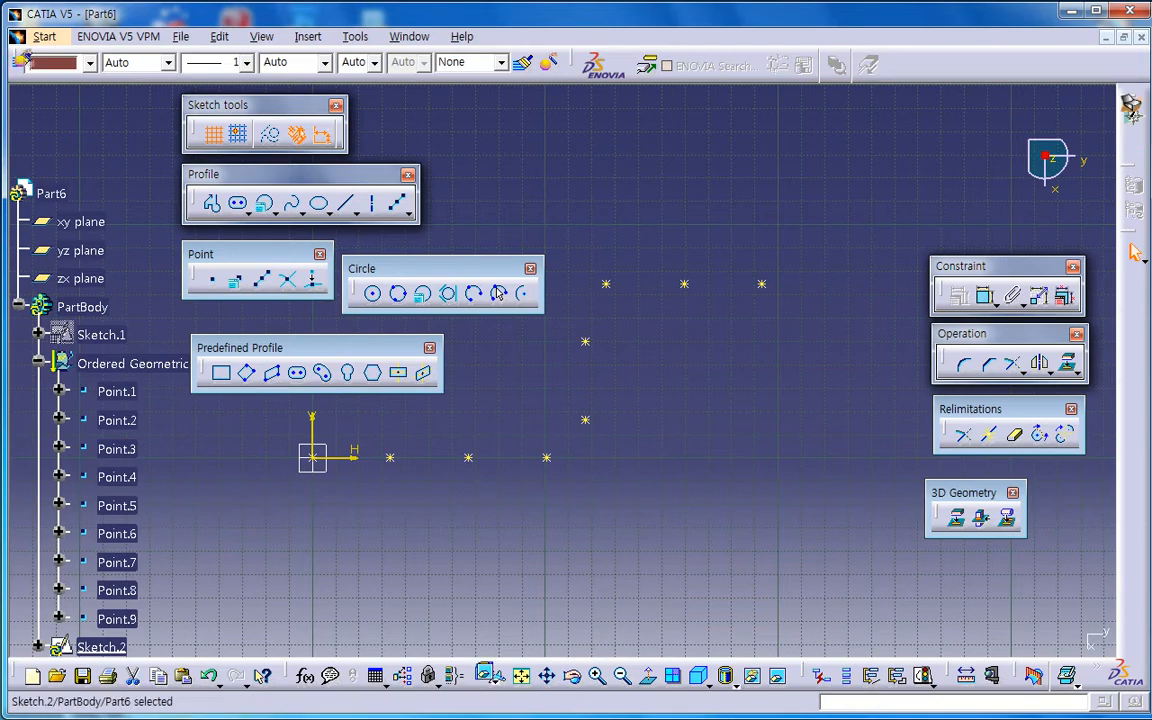
- Try to hide the ordered geometrical set that holds the repeated points
right_click(216, 248)
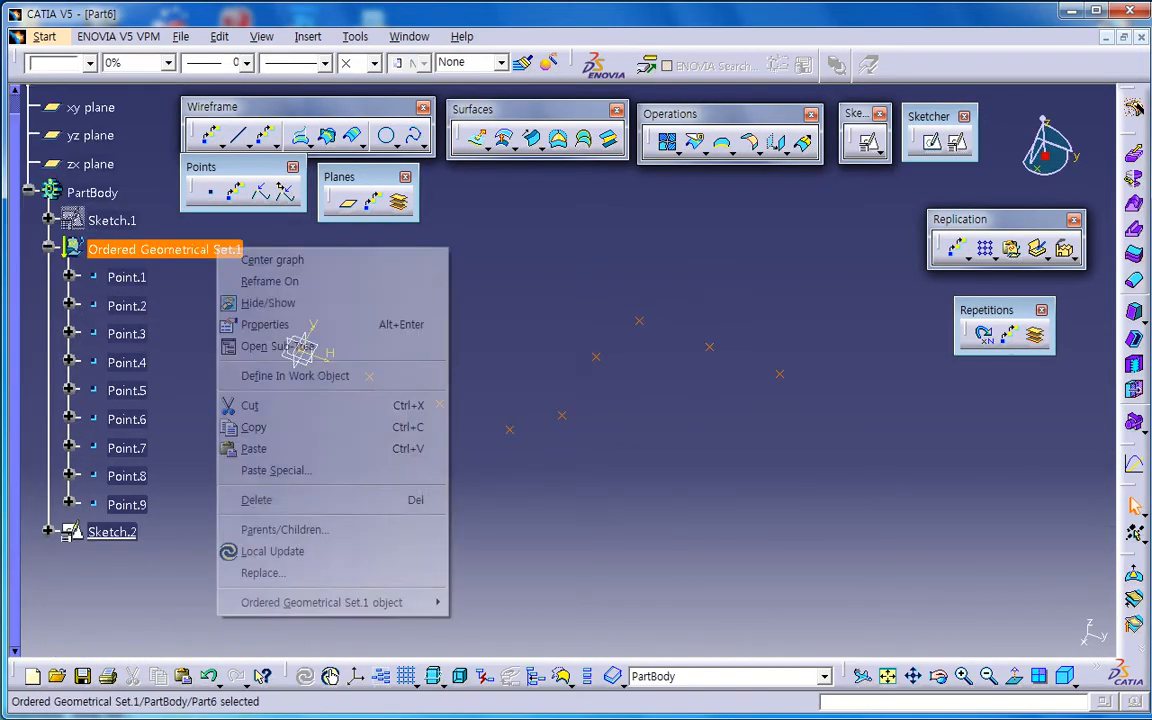
left_click(264, 303)
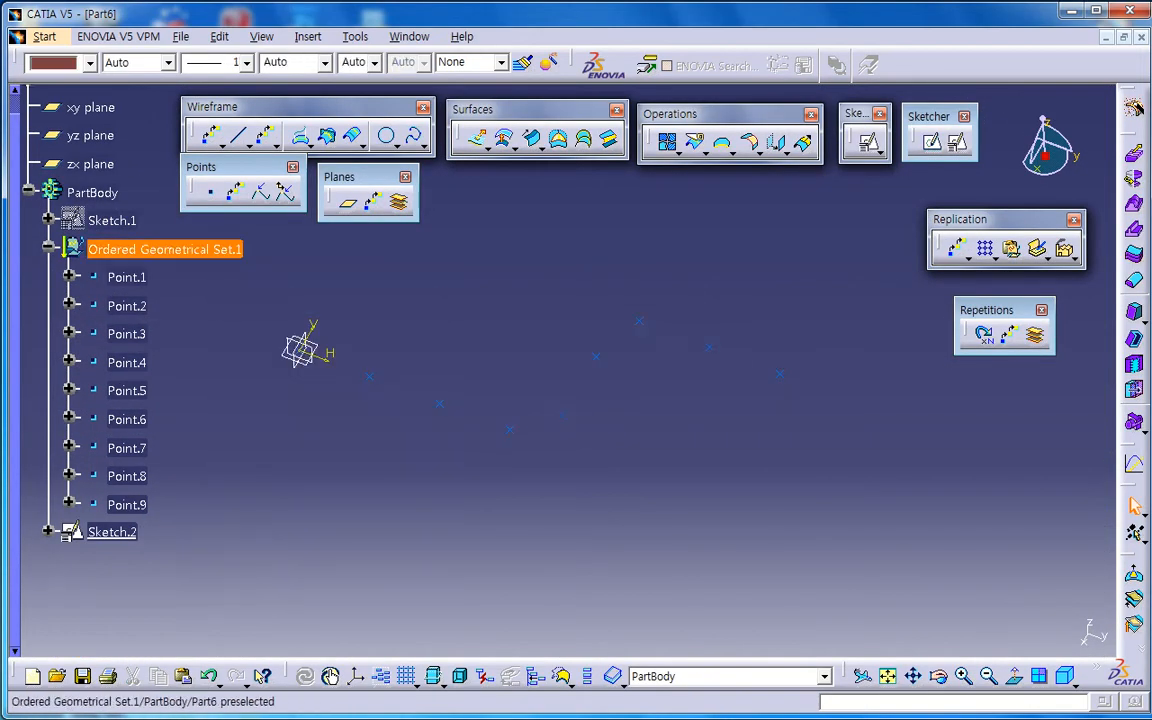
right_click(190, 252)
left_click(242, 312)
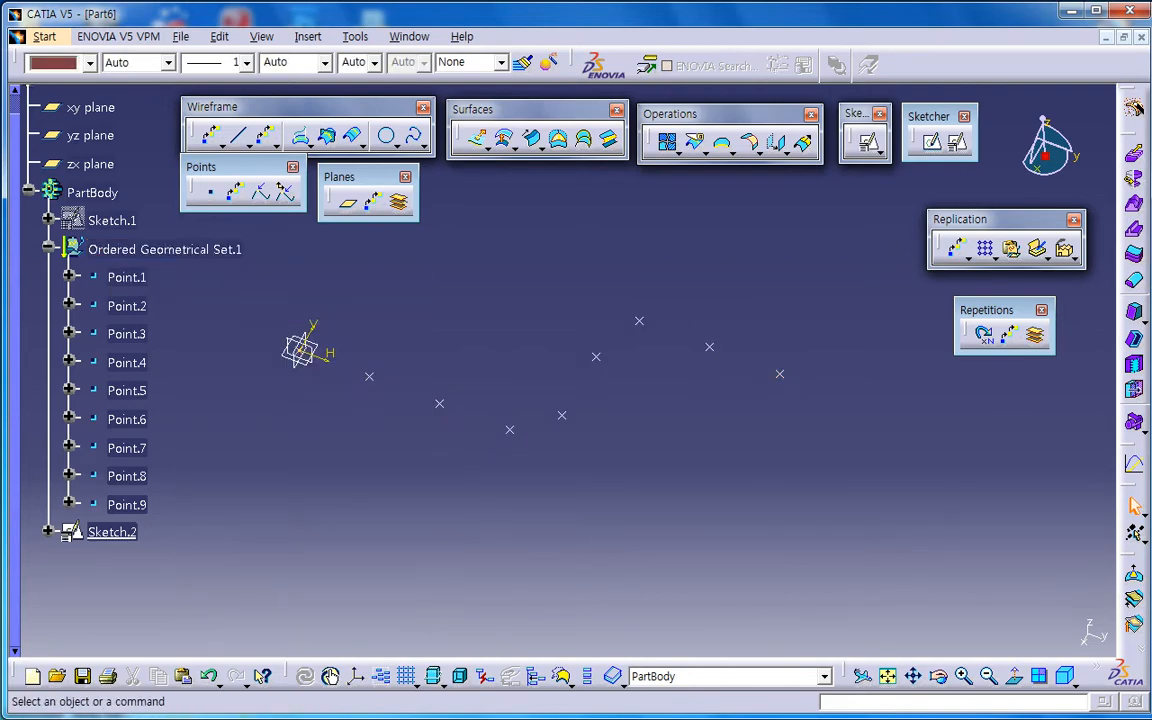
right_click(190, 248)
left_click(242, 306)
- Hide Point.1 through Point.9 in the ordered geometrical set and collapse the set in the tree
left_click(126, 277)
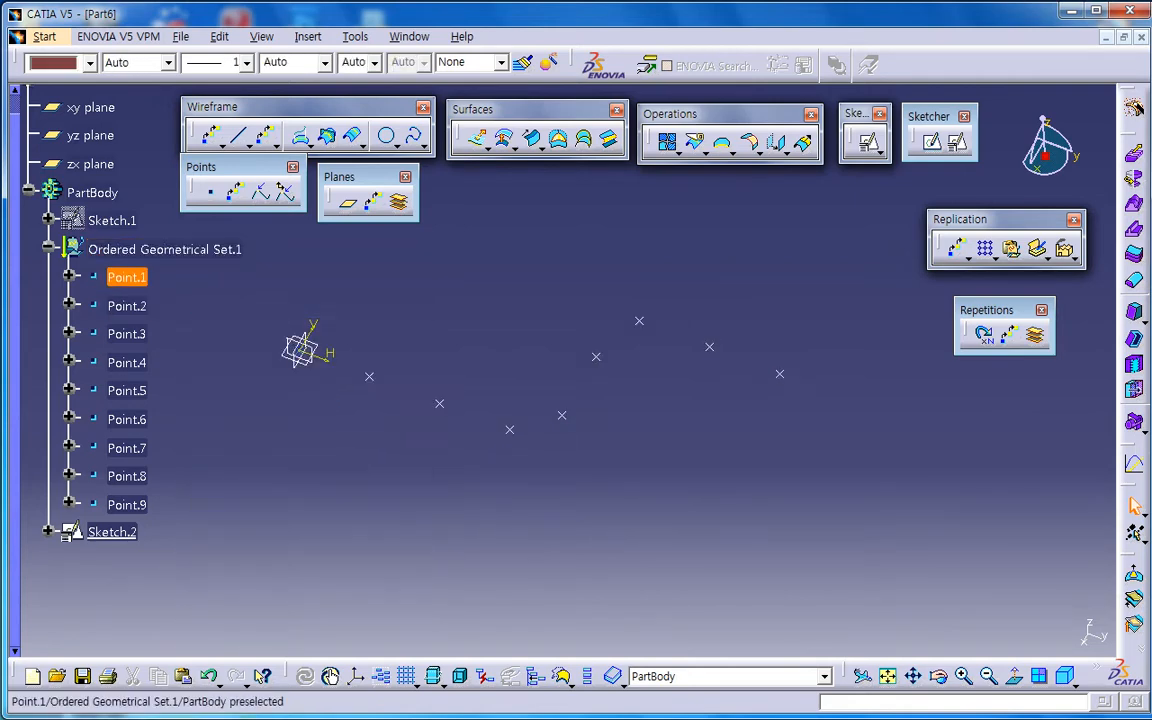
left_click(127, 504, "shift")
right_click(135, 504)
left_click(185, 556)
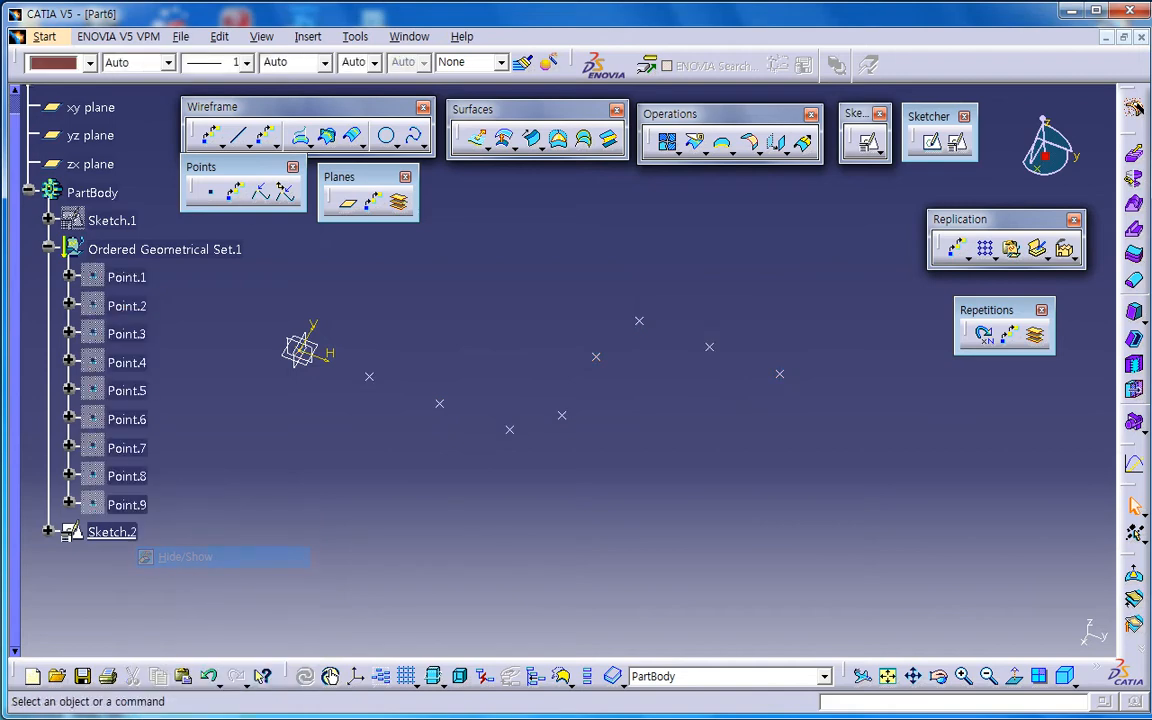
left_click(48, 248)
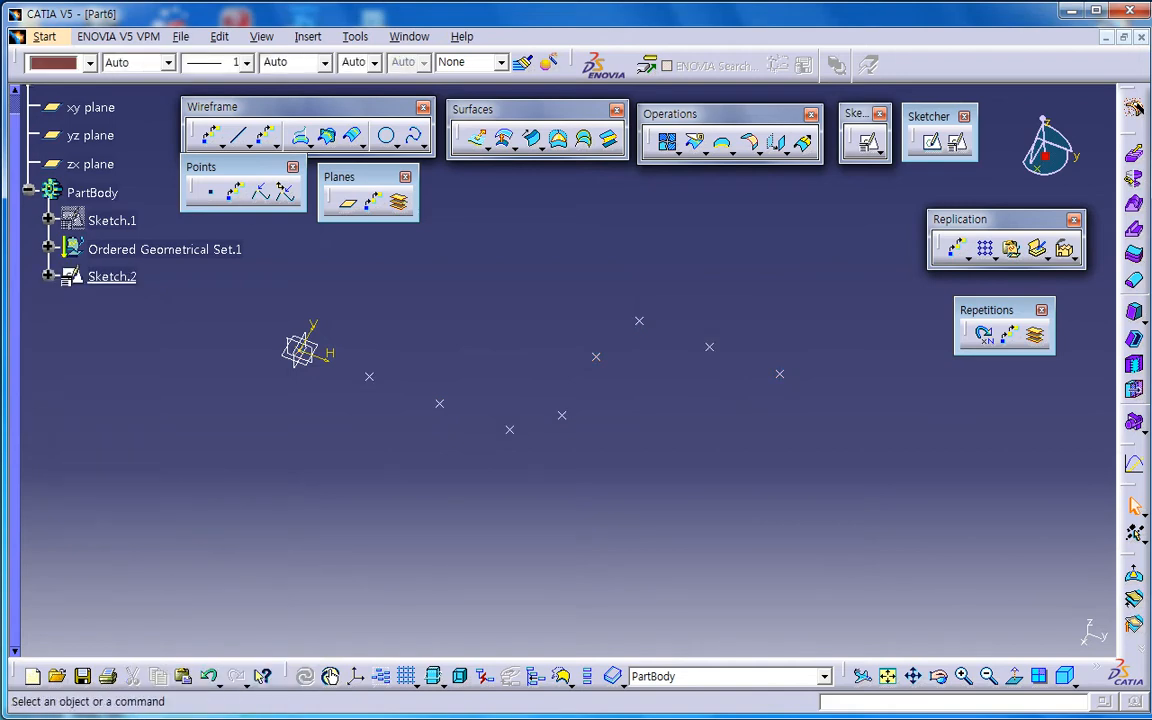
left_click(112, 276)
left_click(220, 320)
- Start another positioned sketch on the xy plane for the cylinder profile
left_click(868, 141)
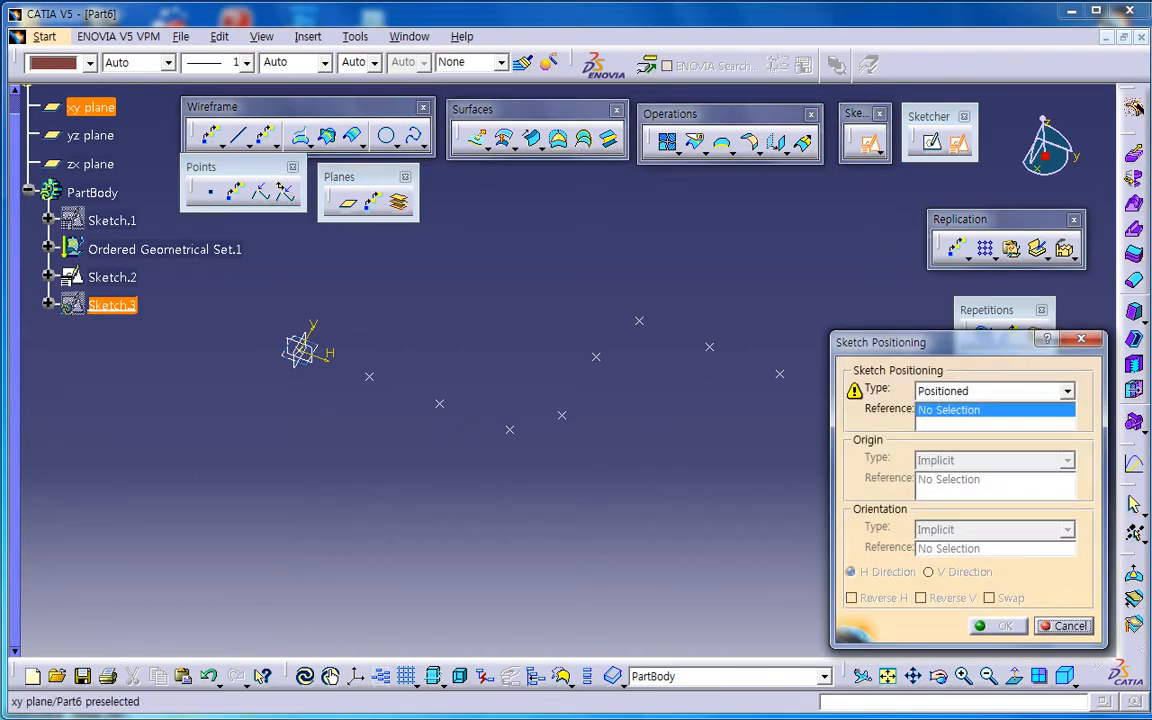
left_click(90, 107)
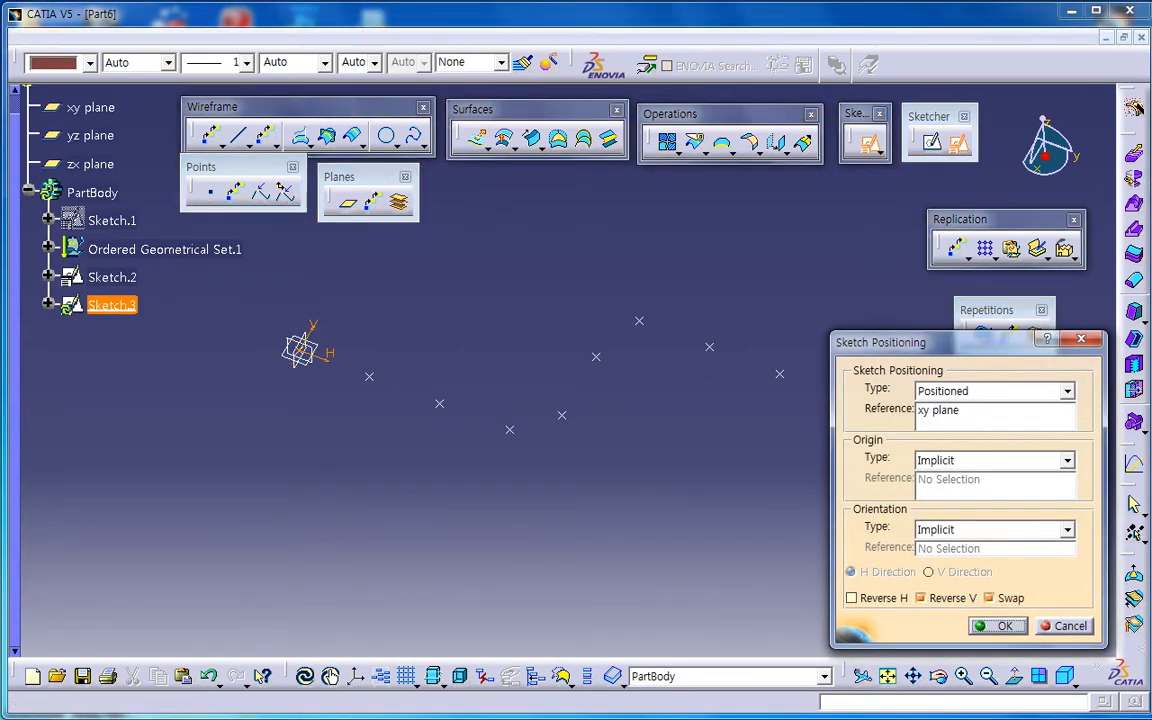
left_click(1003, 626)
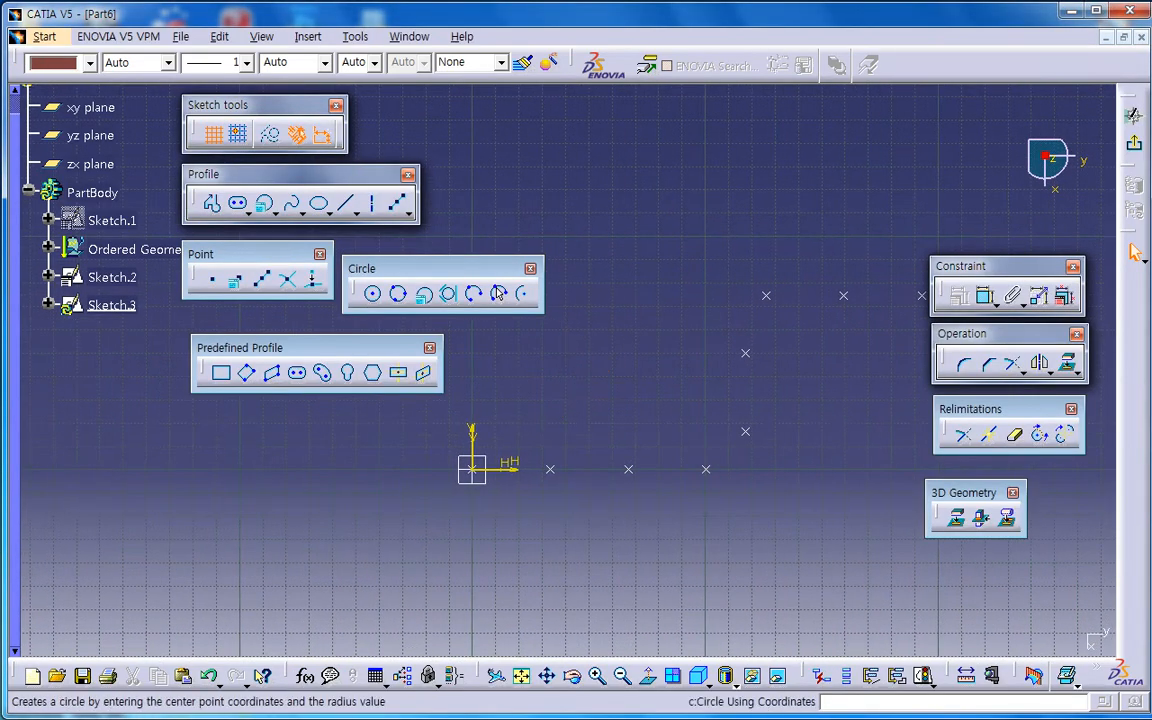
- Create a circle by coordinates centred at H 0 mm, V 0 mm with radius 7 mm, and exit the sketch
left_click(422, 293)
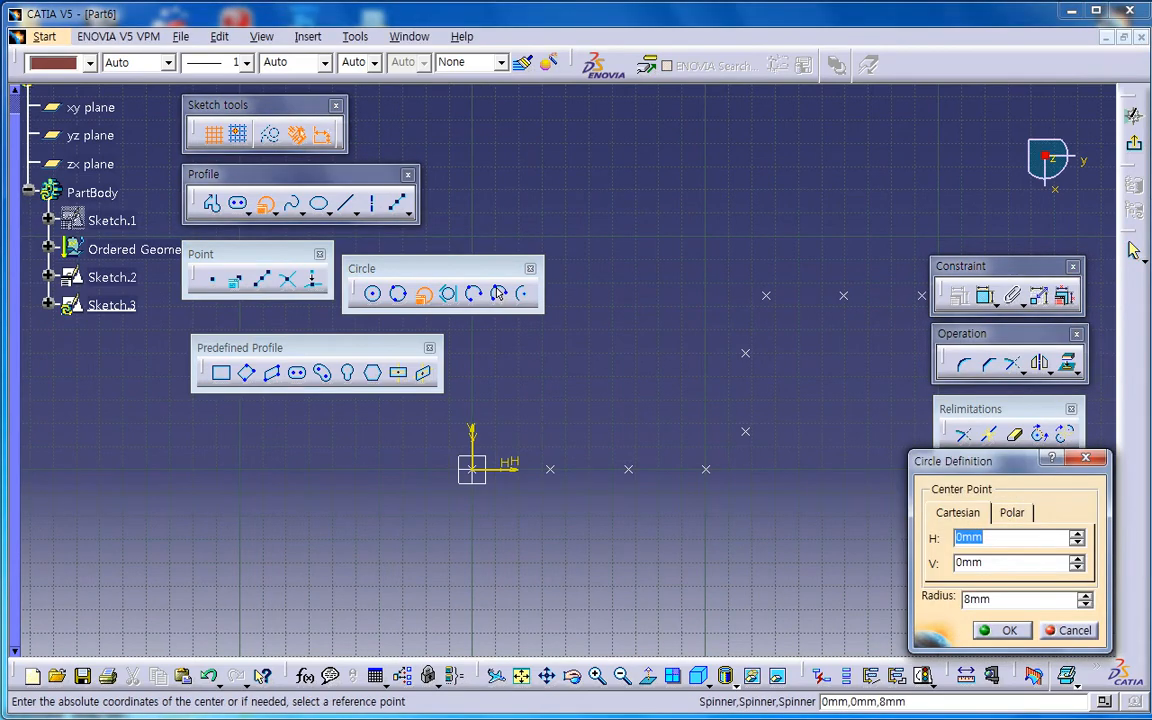
key("Tab")
key("Tab")
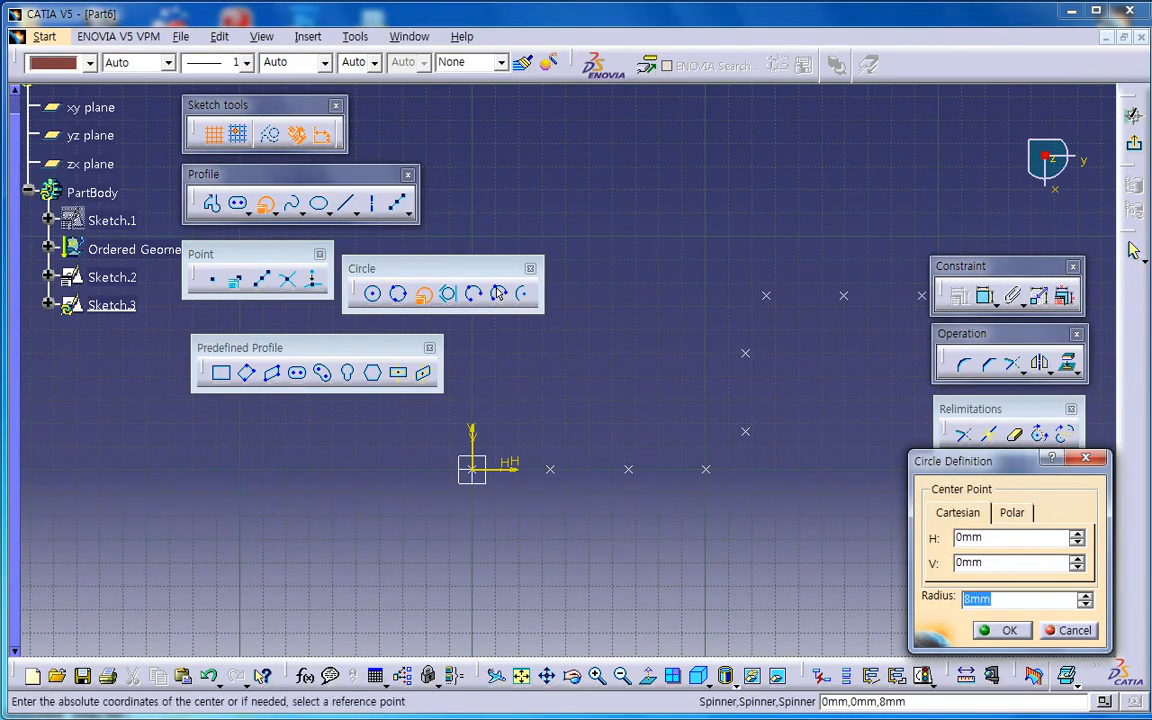
type("7")
key("Return")
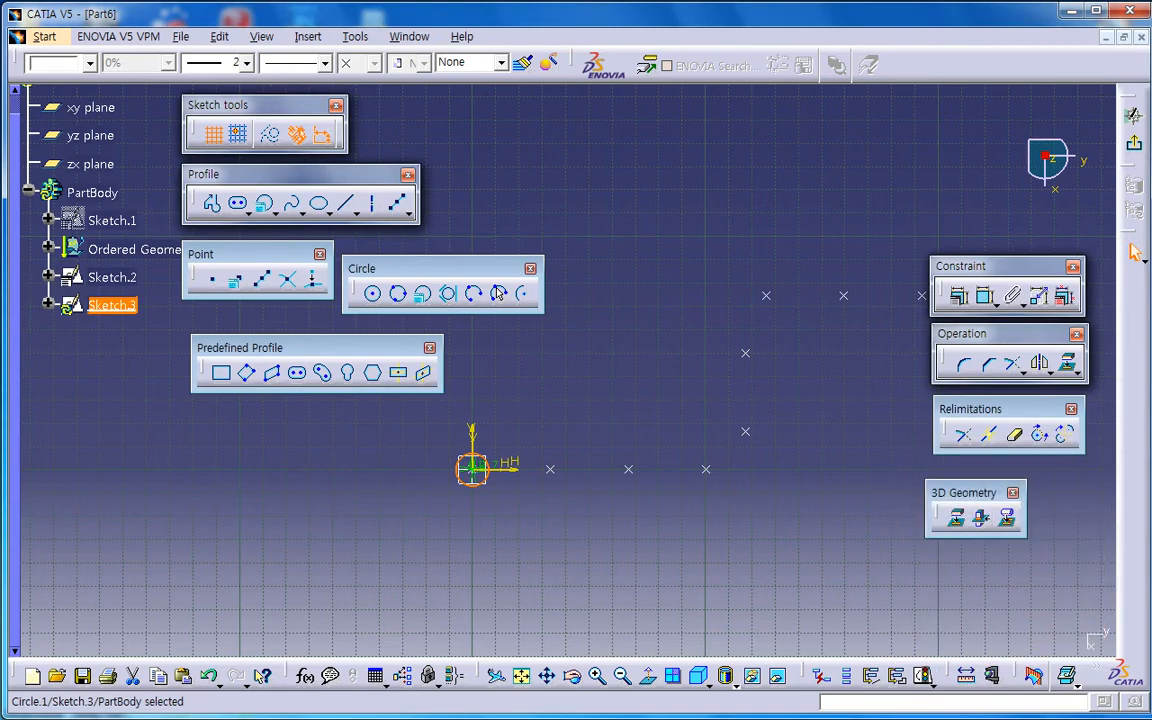
left_click(1134, 115)
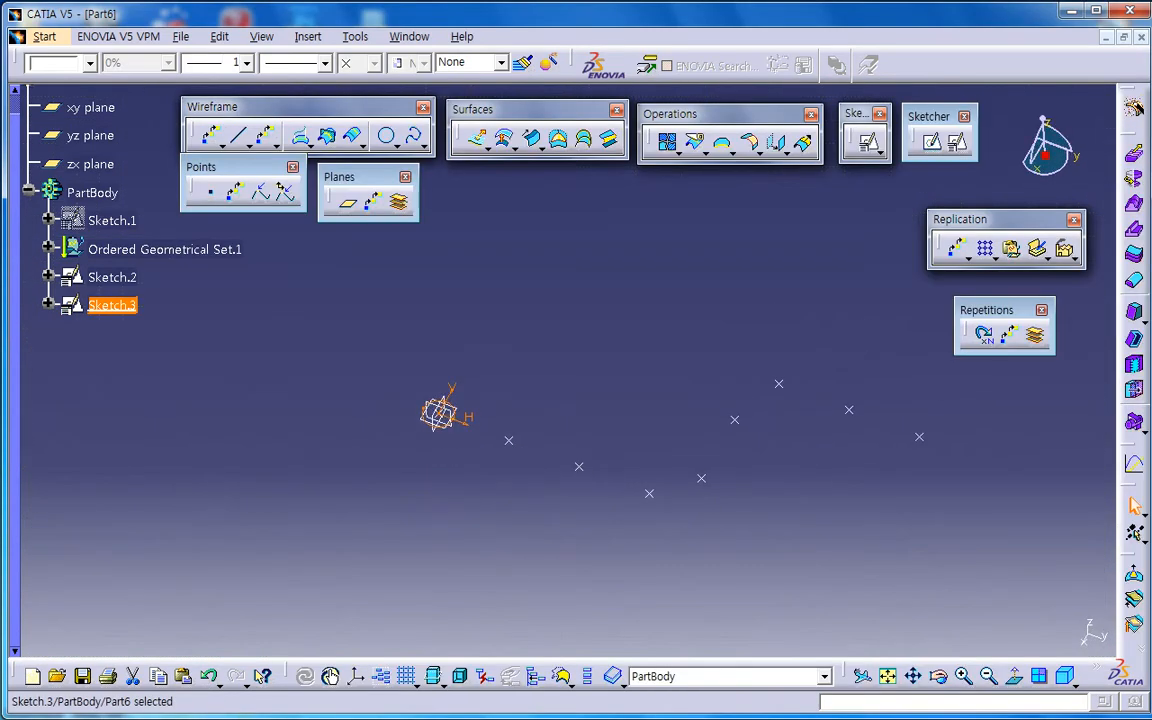
- Switch to the Part Design workbench and clear the selection
left_click(44, 36)
left_click(77, 59)
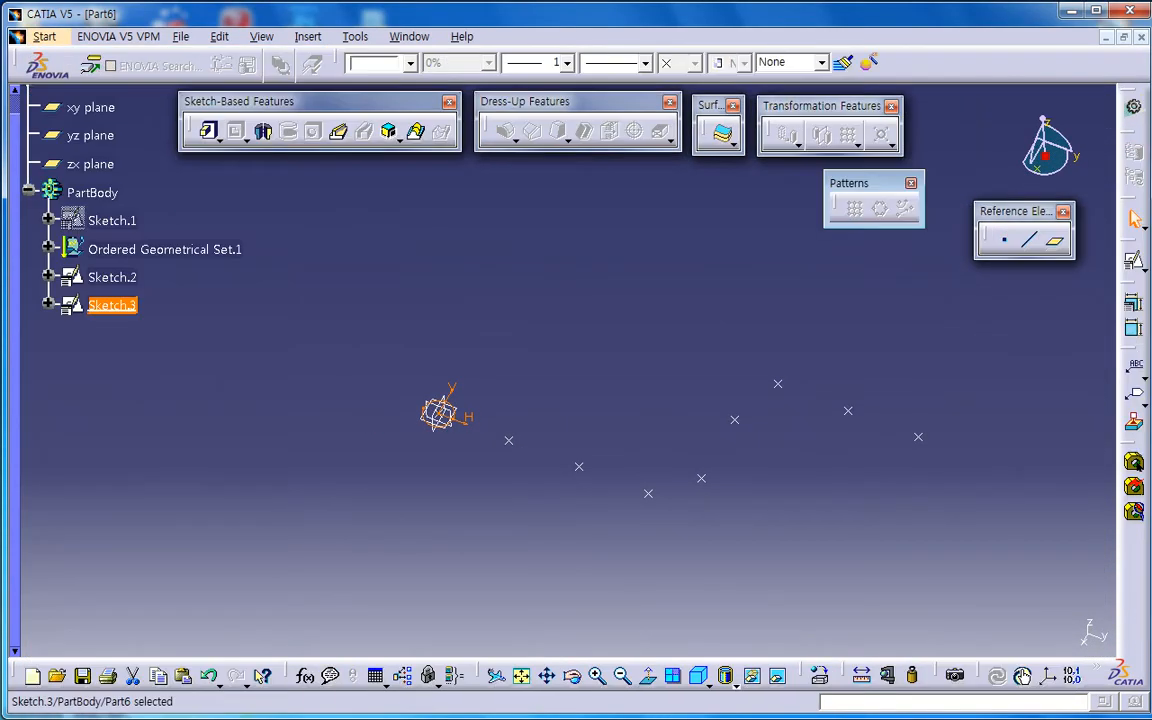
left_click(280, 230)
- Pad the circle sketch with a length of 20 mm and mirrored extent
left_click(208, 131)
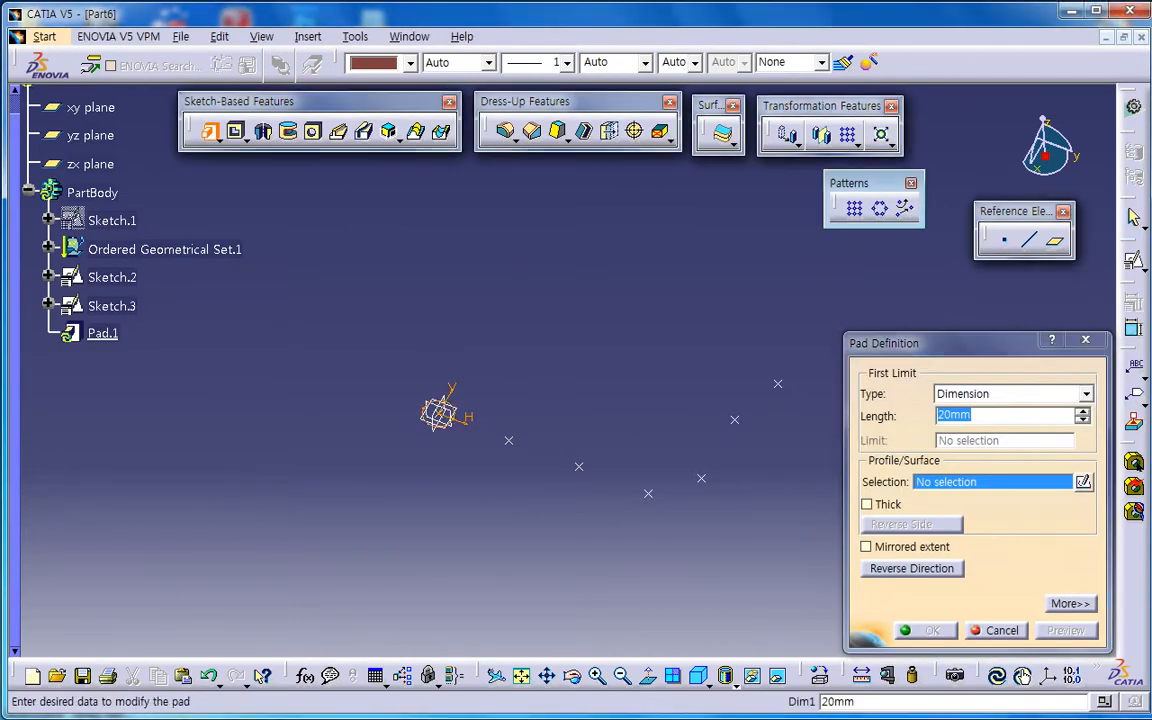
left_click(439, 412)
left_click(867, 547)
left_click(926, 631)
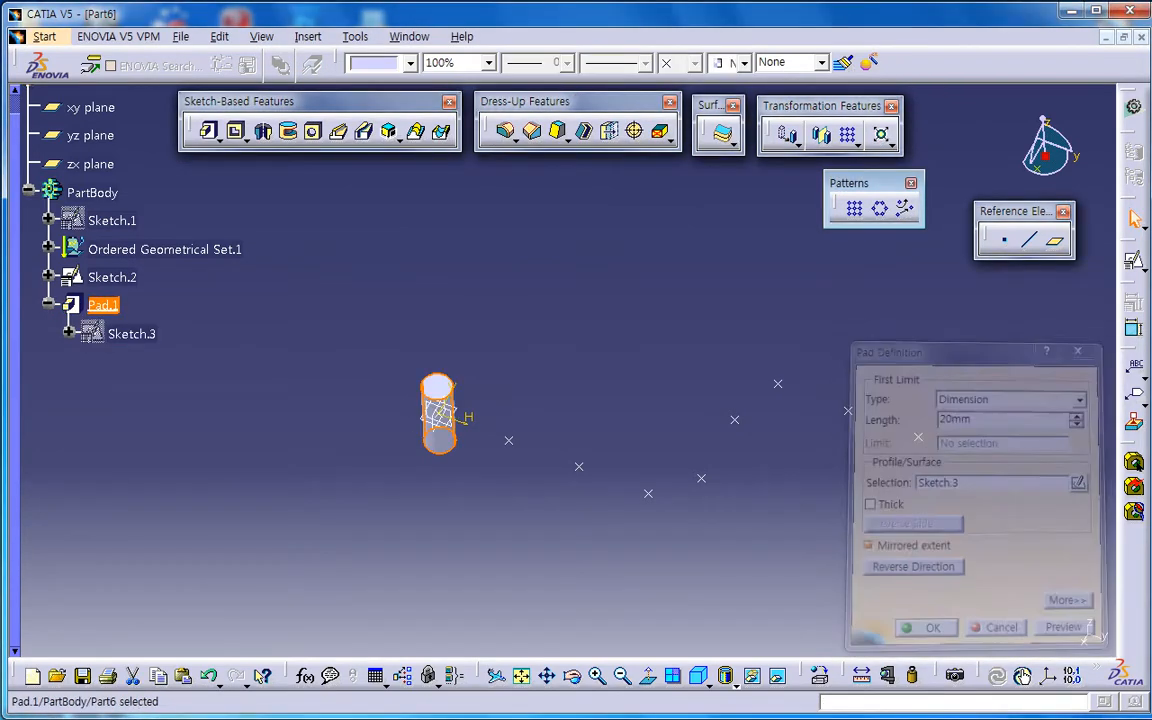
- Create a User Pattern of the padded cylinder, using the projected points of Sketch.2 as the positions
middle_click_drag(760, 540, 626, 542)
left_click(626, 542)
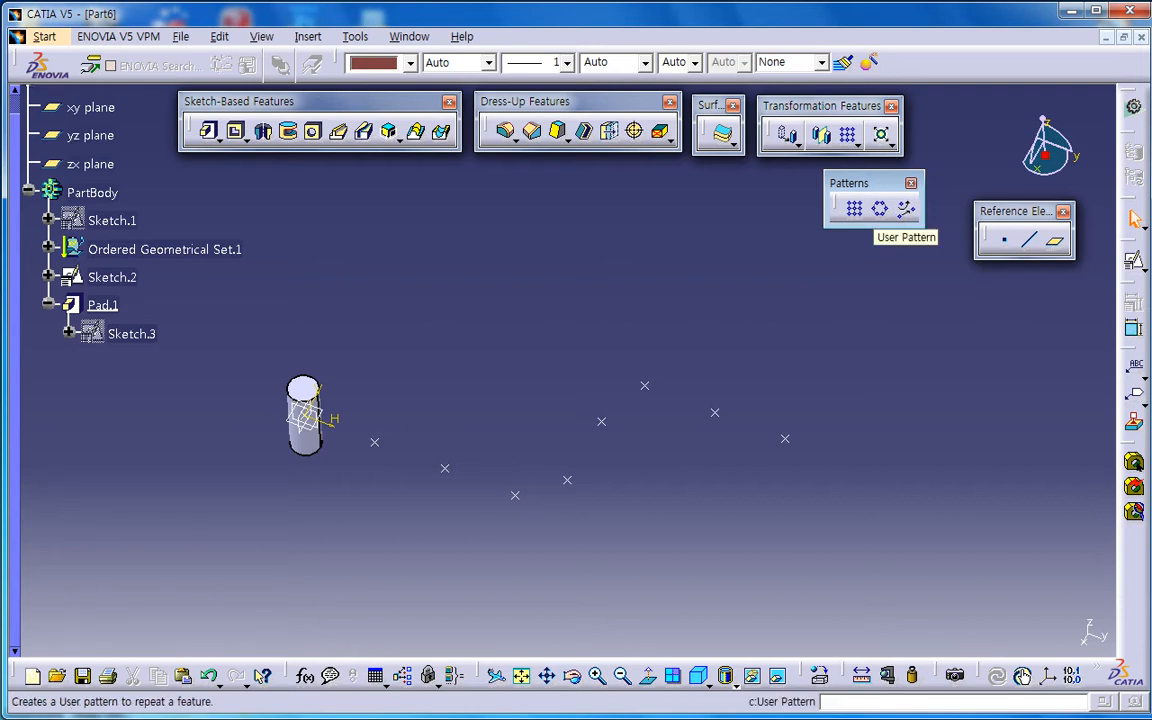
left_click(906, 208)
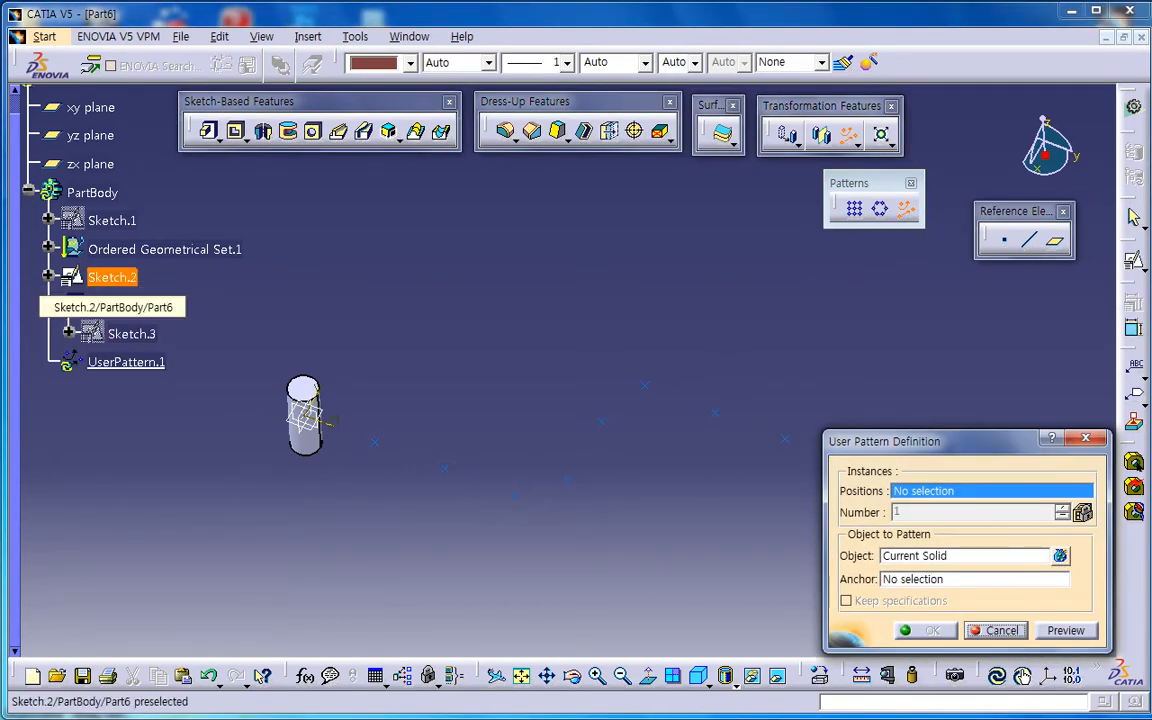
left_click(111, 277)
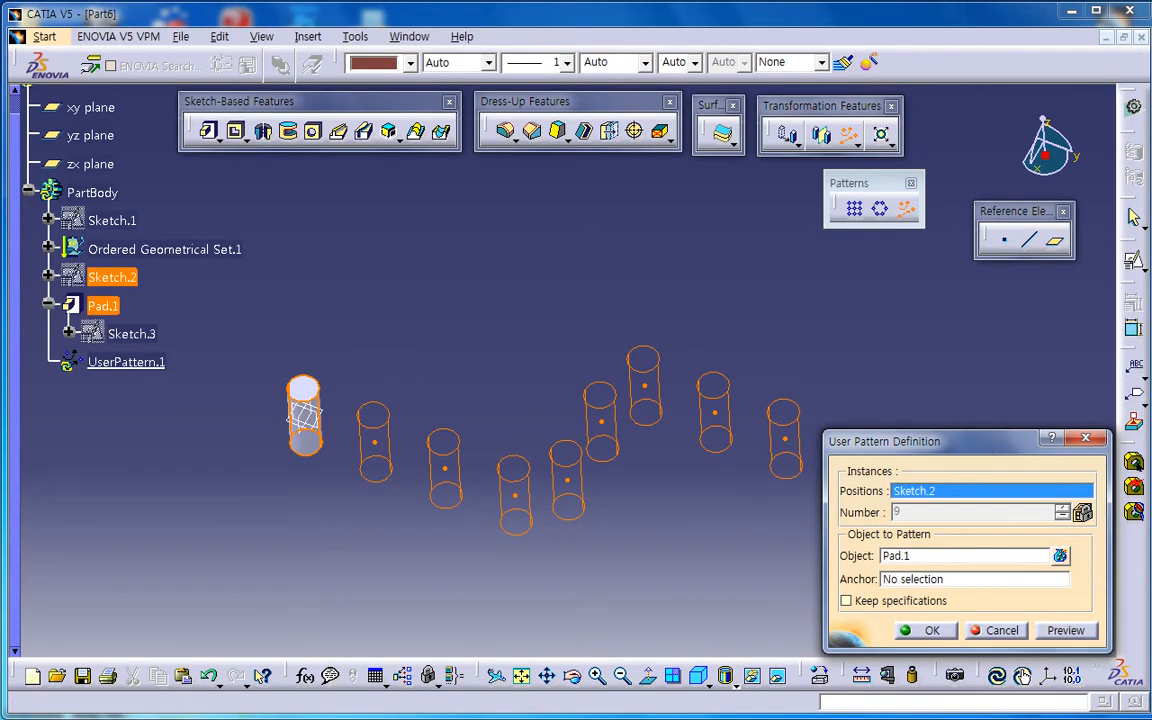
left_click(927, 630)
middle_click_drag(700, 472, 492, 558)
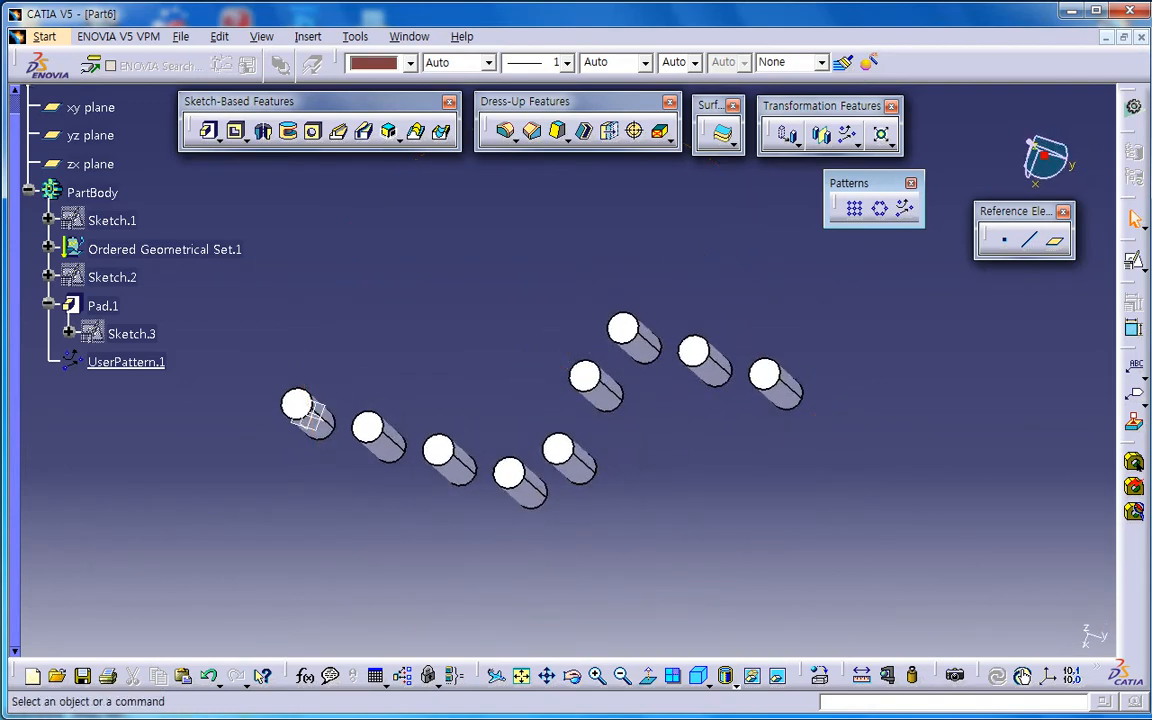
- Delete the user pattern of cylinders, keeping only the original pad
middle_click_drag(595, 543, 625, 519)
middle_click_drag(335, 390, 357, 437)
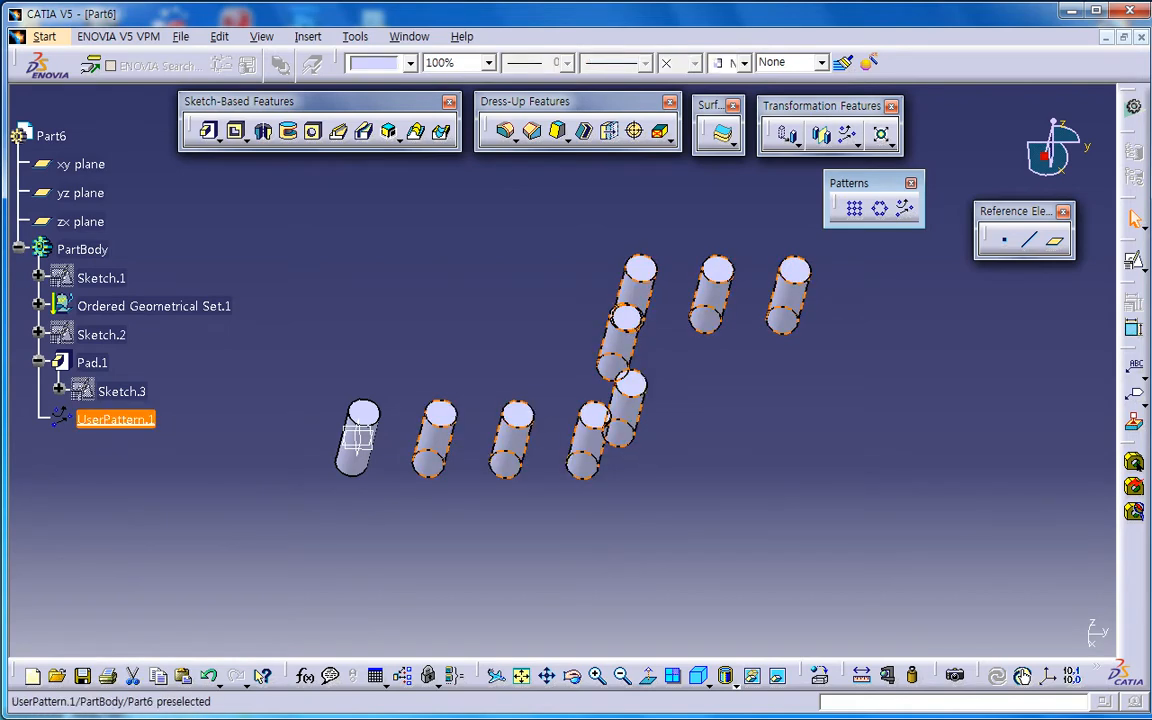
left_click(115, 420)
key("Delete")
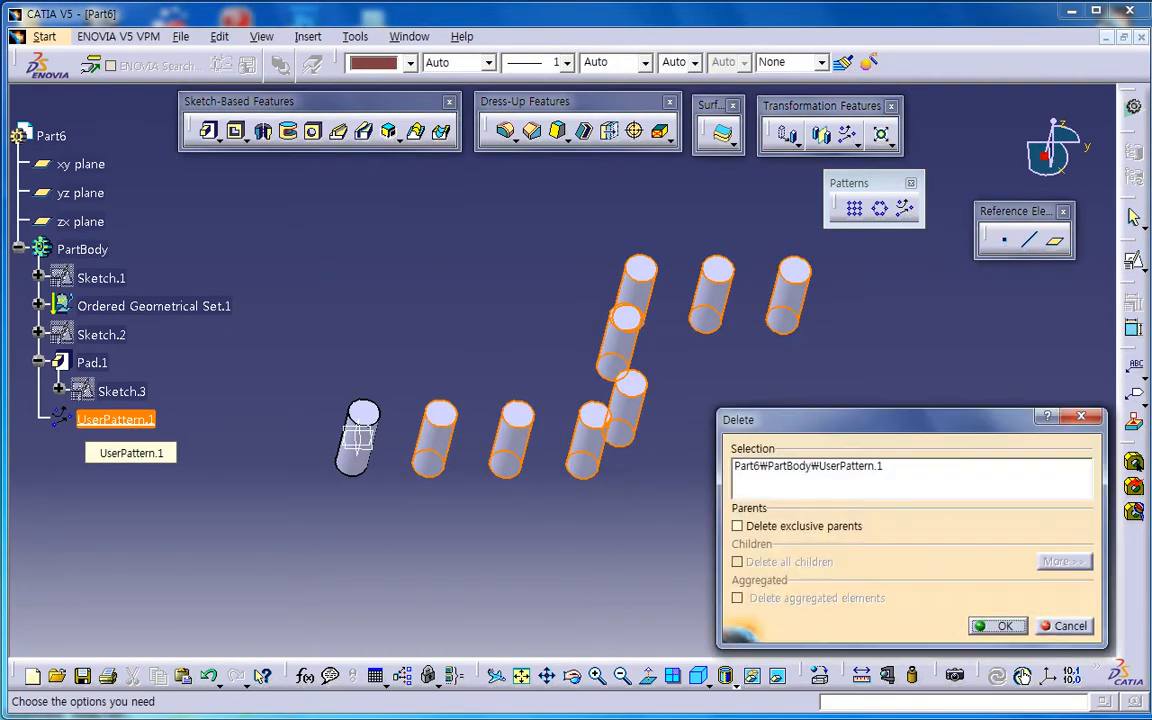
key("Return")
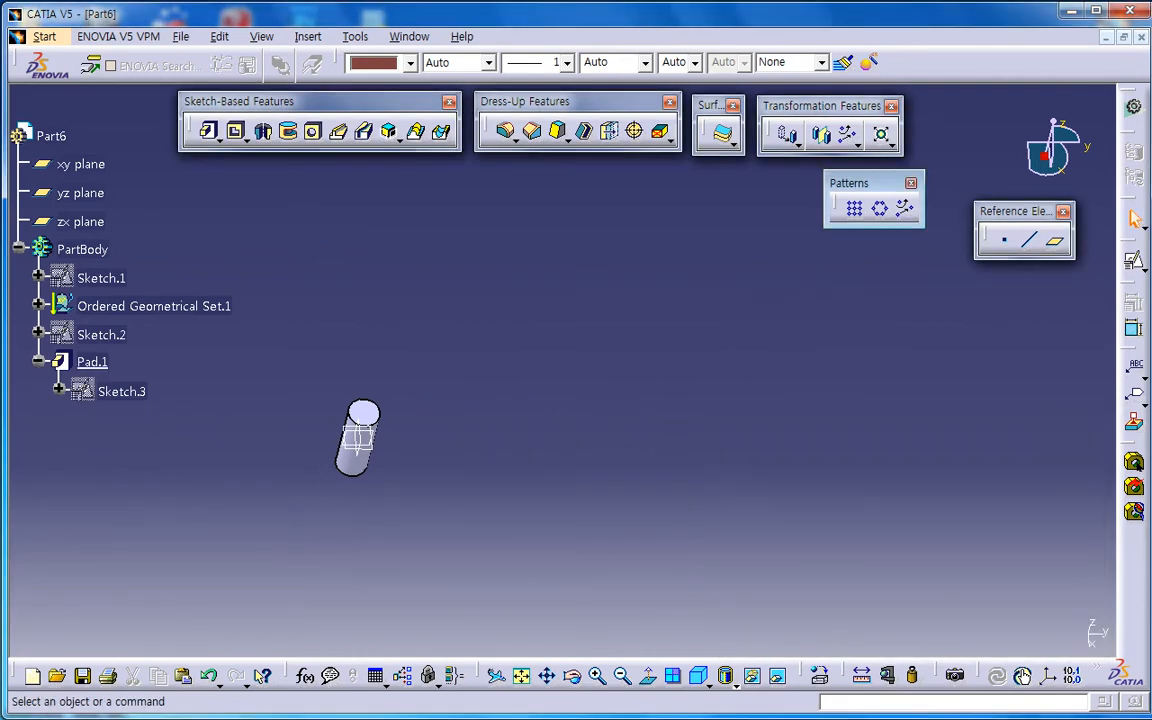
- Edit Sketch.3 to give the pad an origin-centred rectangular profile about 12 mm wide and 16 mm high, and exit the sketch
double_click(121, 391)
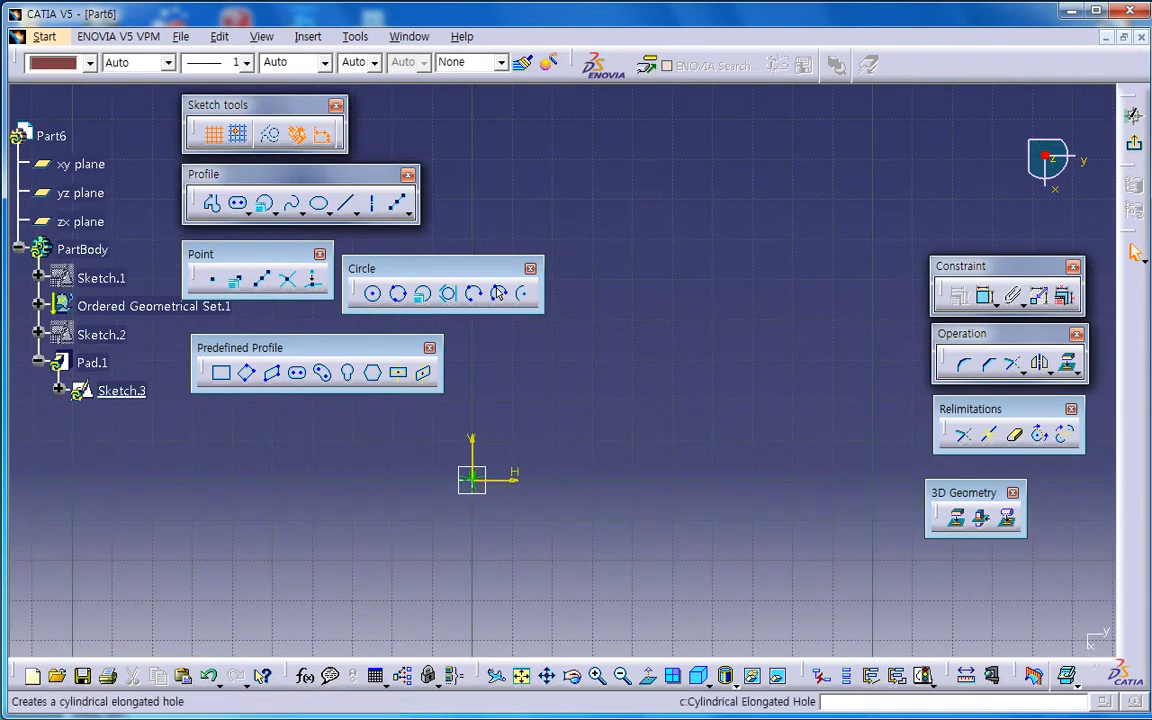
left_click(398, 373)
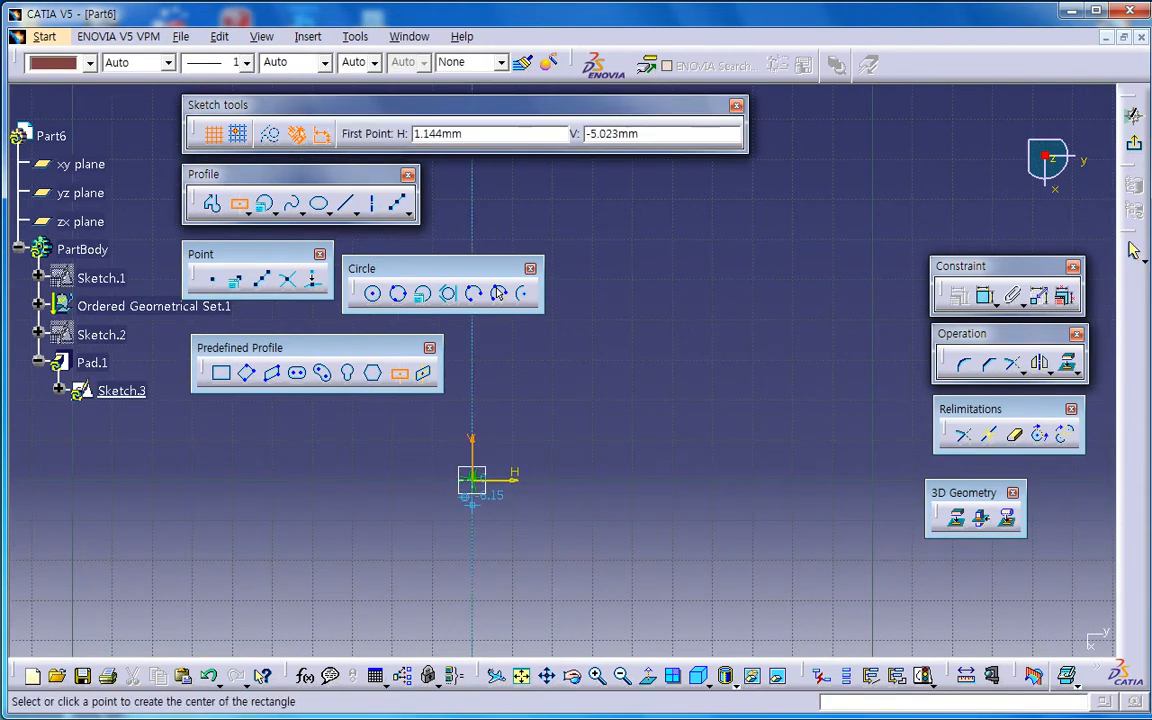
left_click(472, 480)
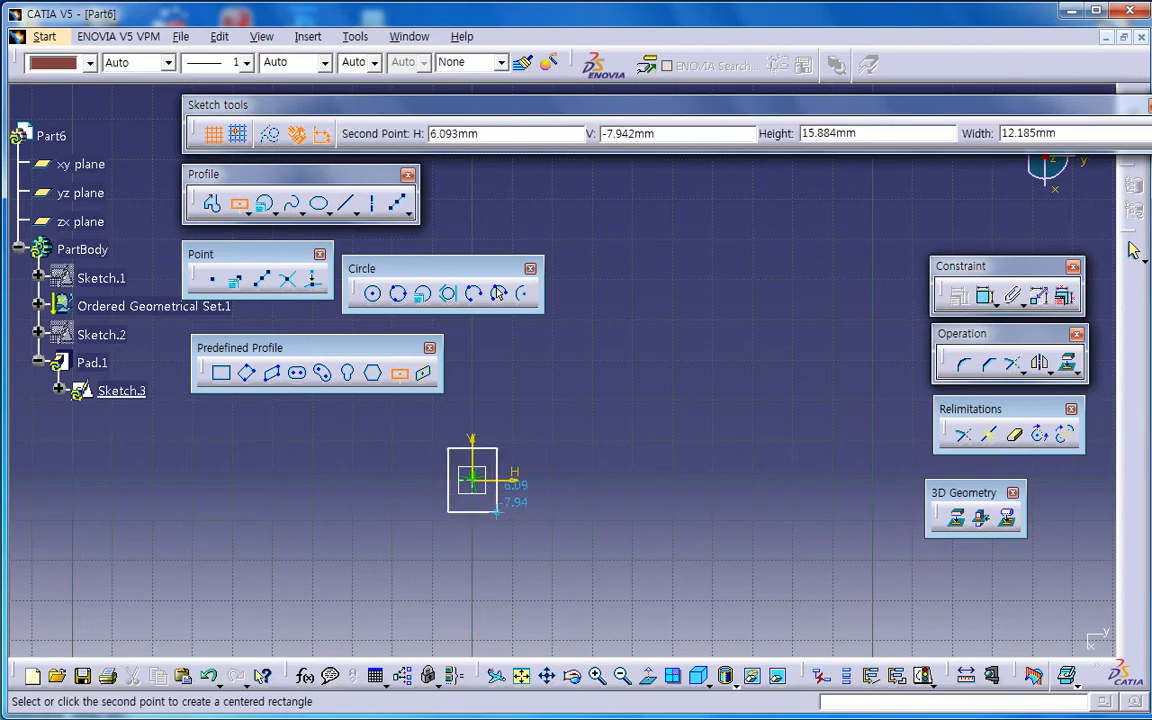
left_click(497, 510)
left_click(1135, 145)
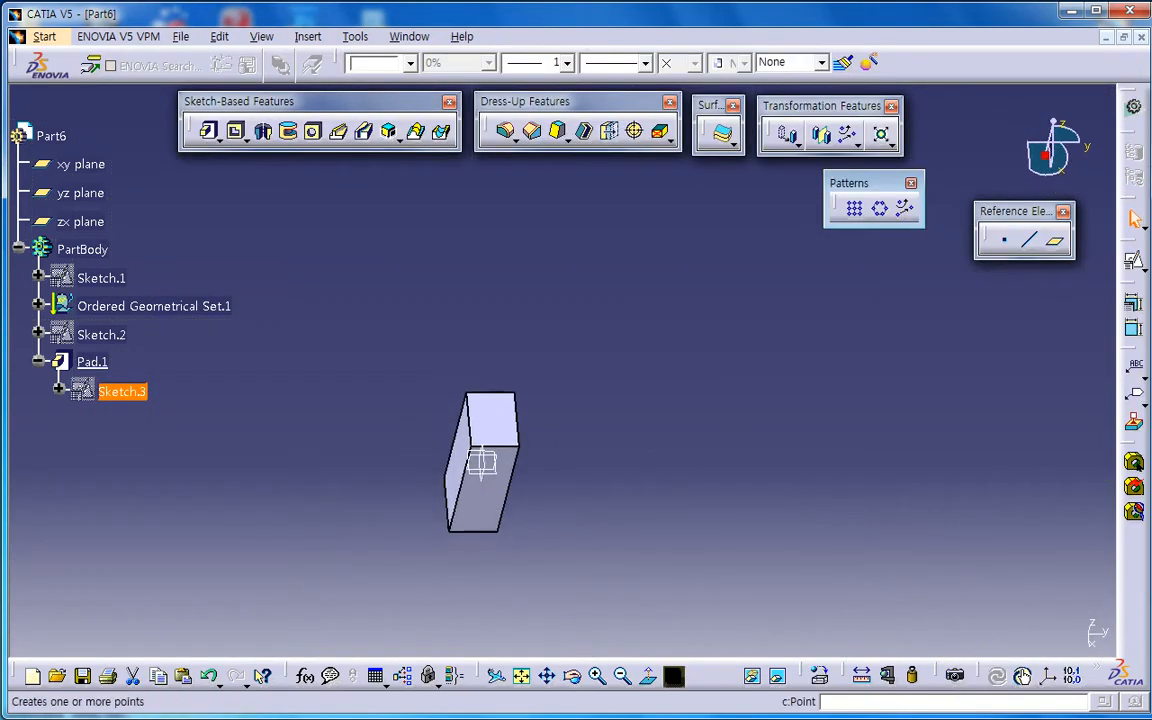
- Show the points of Sketch.2 in the 3D view
right_click(122, 338)
left_click(172, 396)
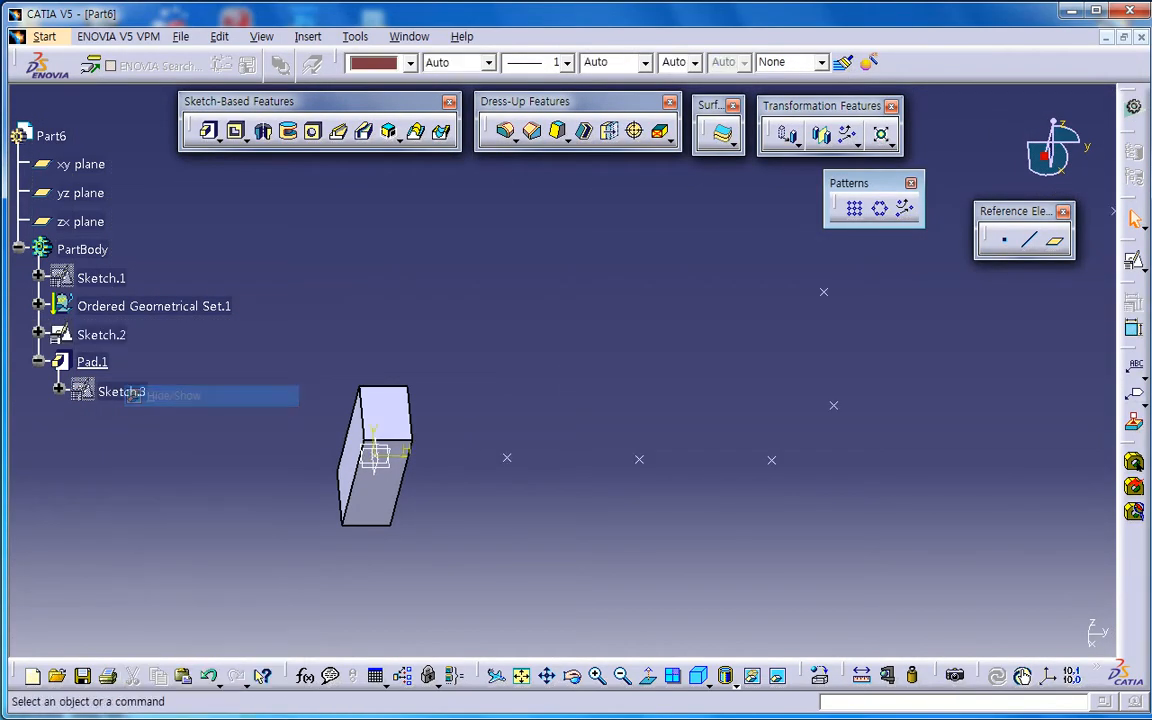
middle_click_drag(316, 403, 319, 419)
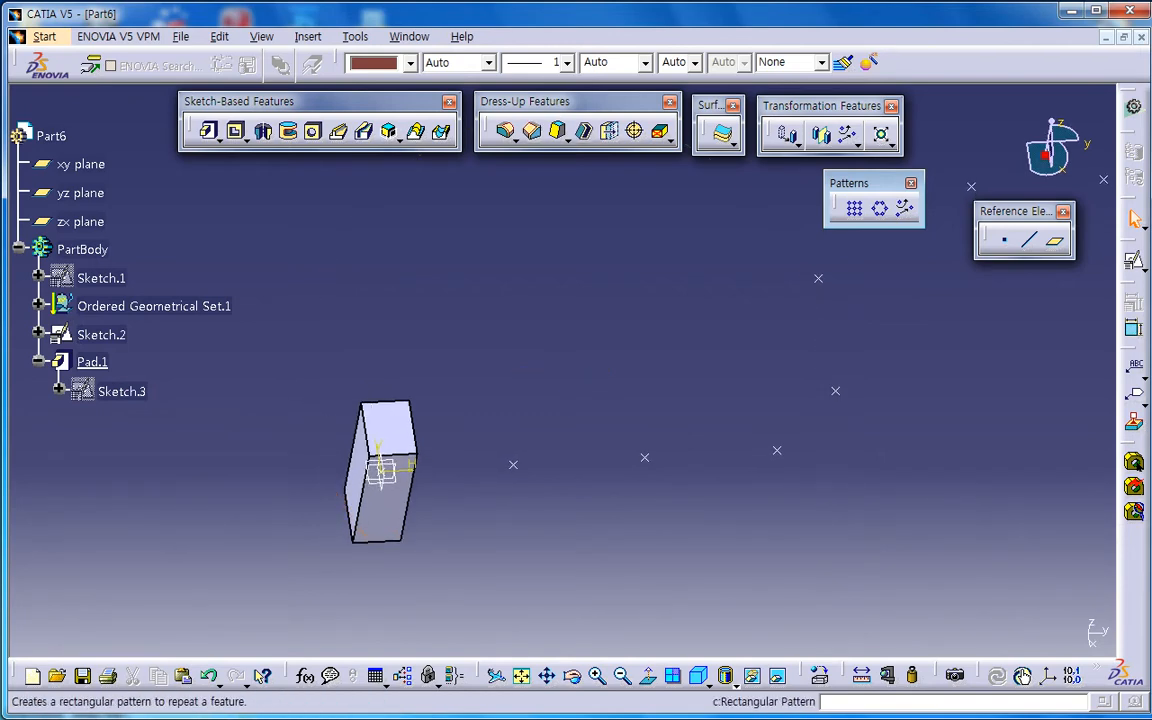
- Define a User Pattern of Pad.1 with Sketch.2 as the positions and a vertex of the pad as the anchor
left_click(905, 207)
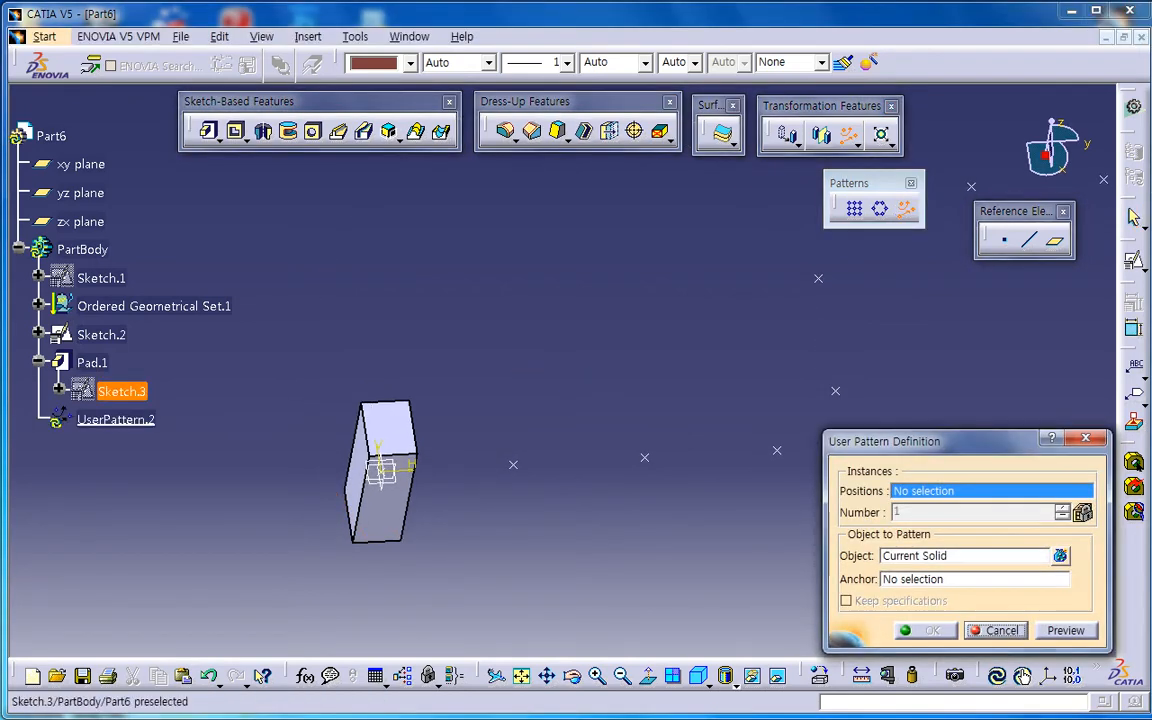
left_click(101, 335)
left_click(965, 555)
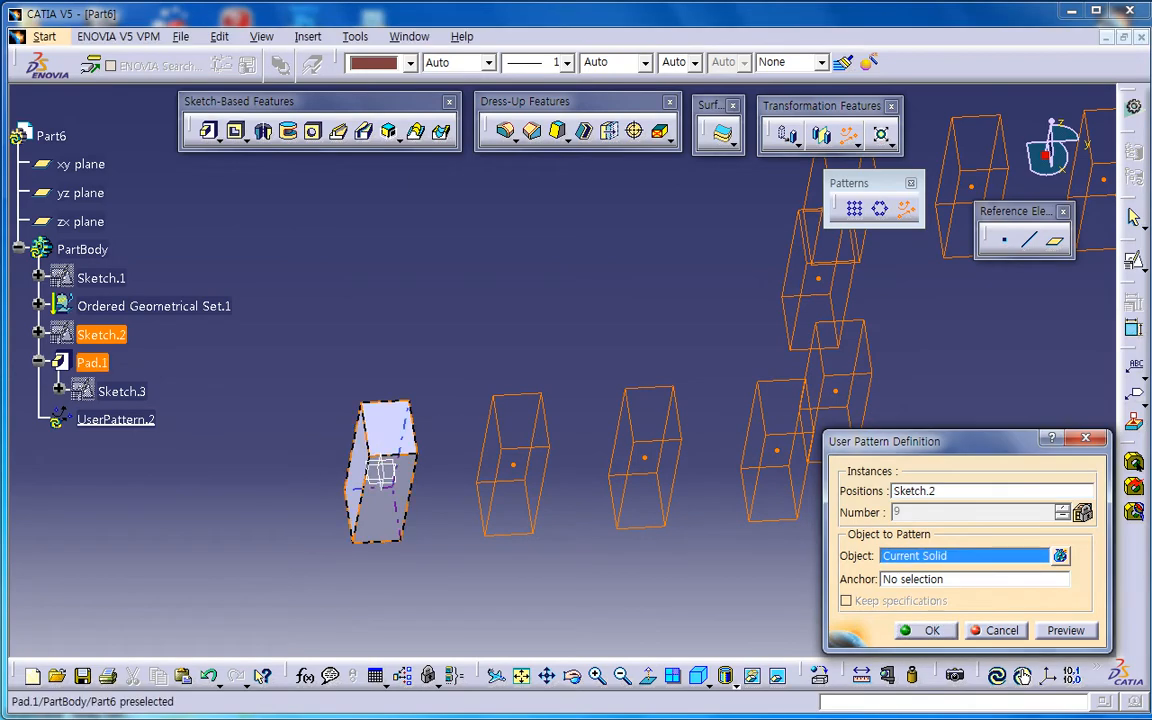
left_click(92, 362)
middle_click_drag(485, 425, 612, 420)
scroll(582, 550, "up", 1)
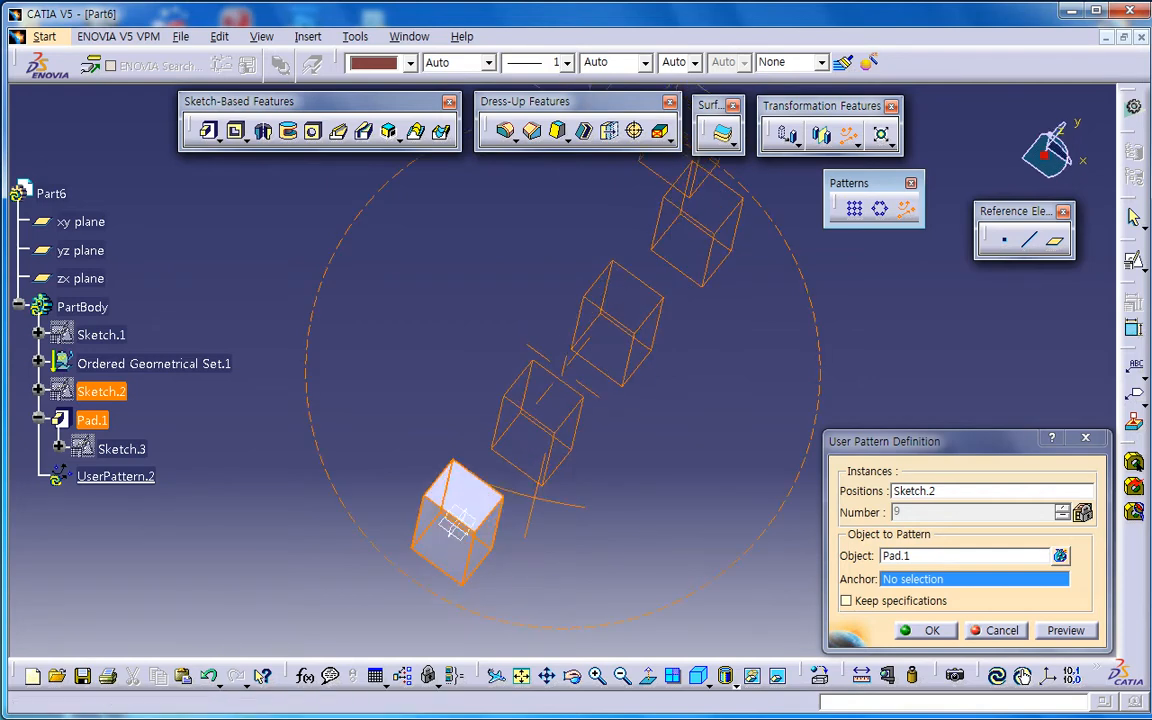
left_click(452, 527)
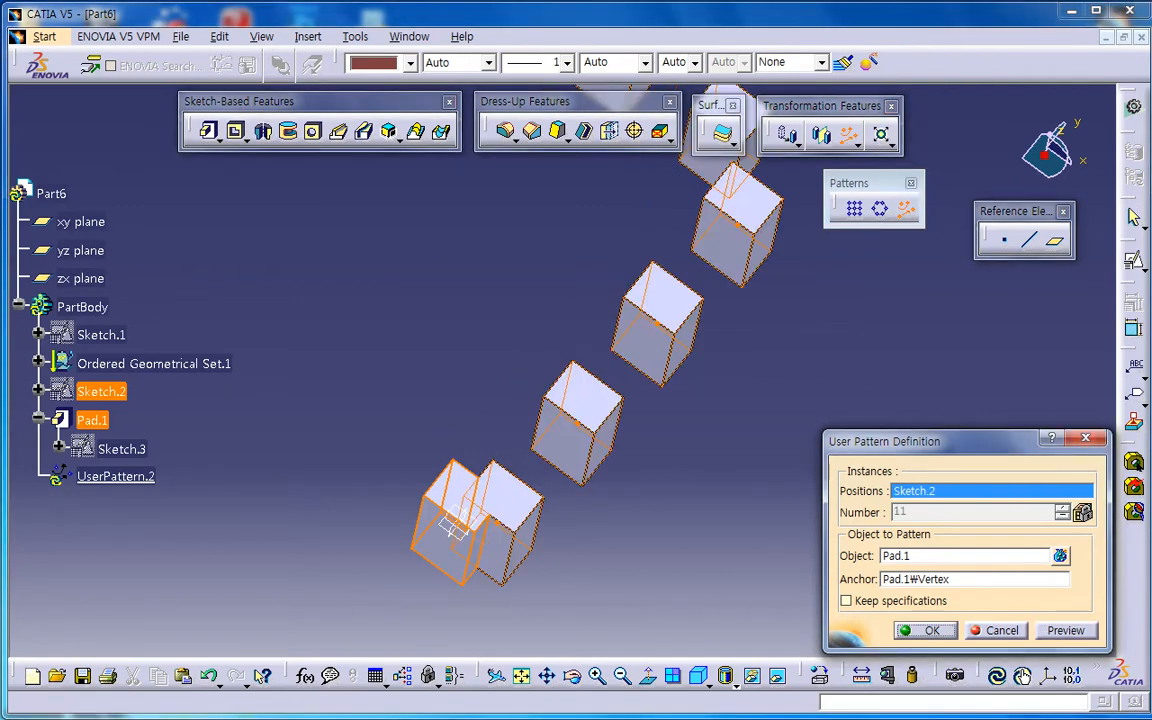
- Show Sketch.2 again to compare its points with the instances, and confirm the user pattern
middle_click_drag(600, 420, 594, 496)
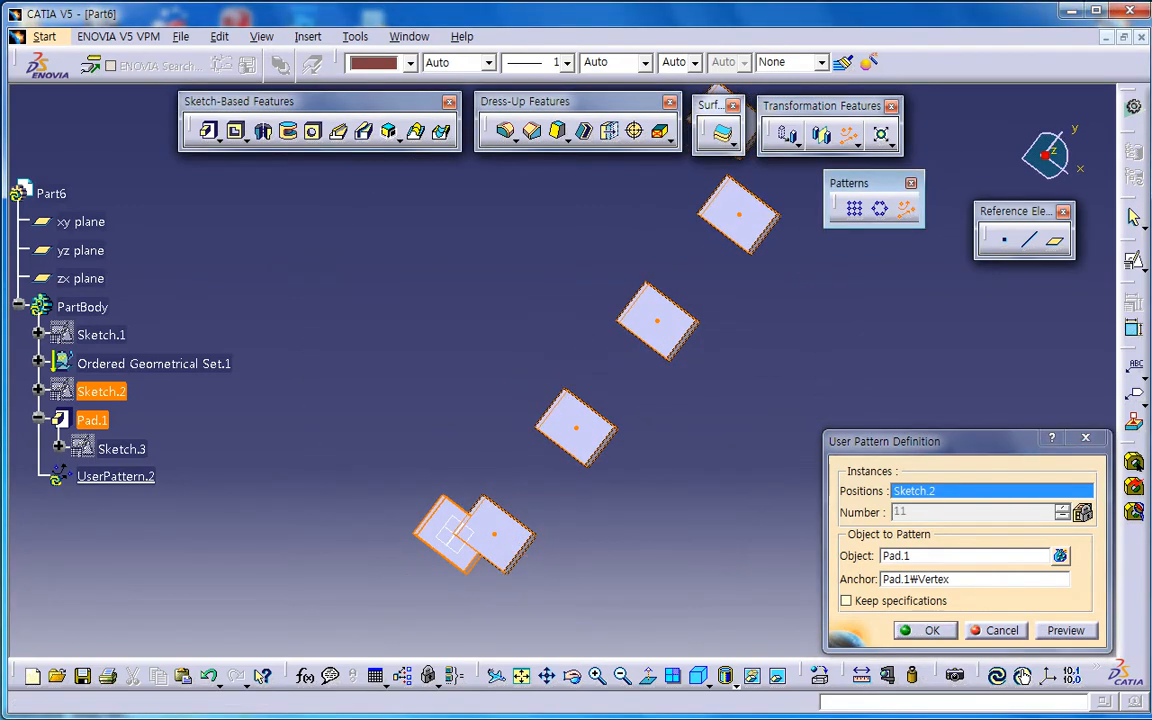
right_click(88, 391)
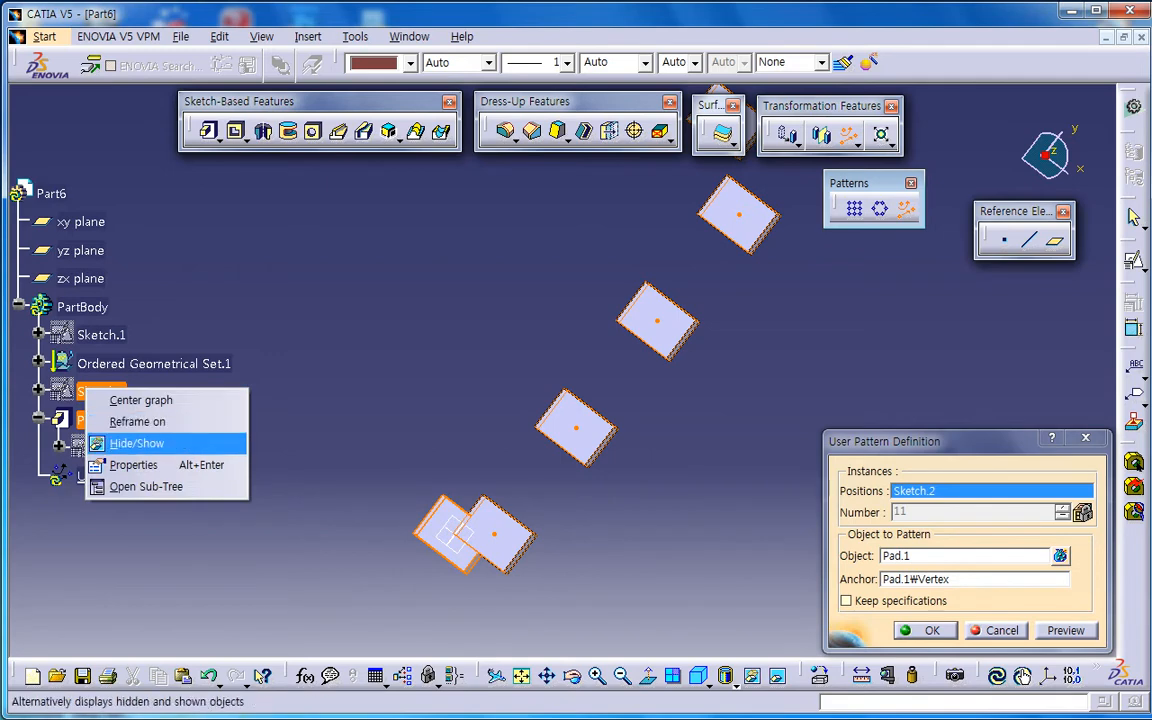
left_click(128, 442)
middle_click_drag(536, 392, 556, 396)
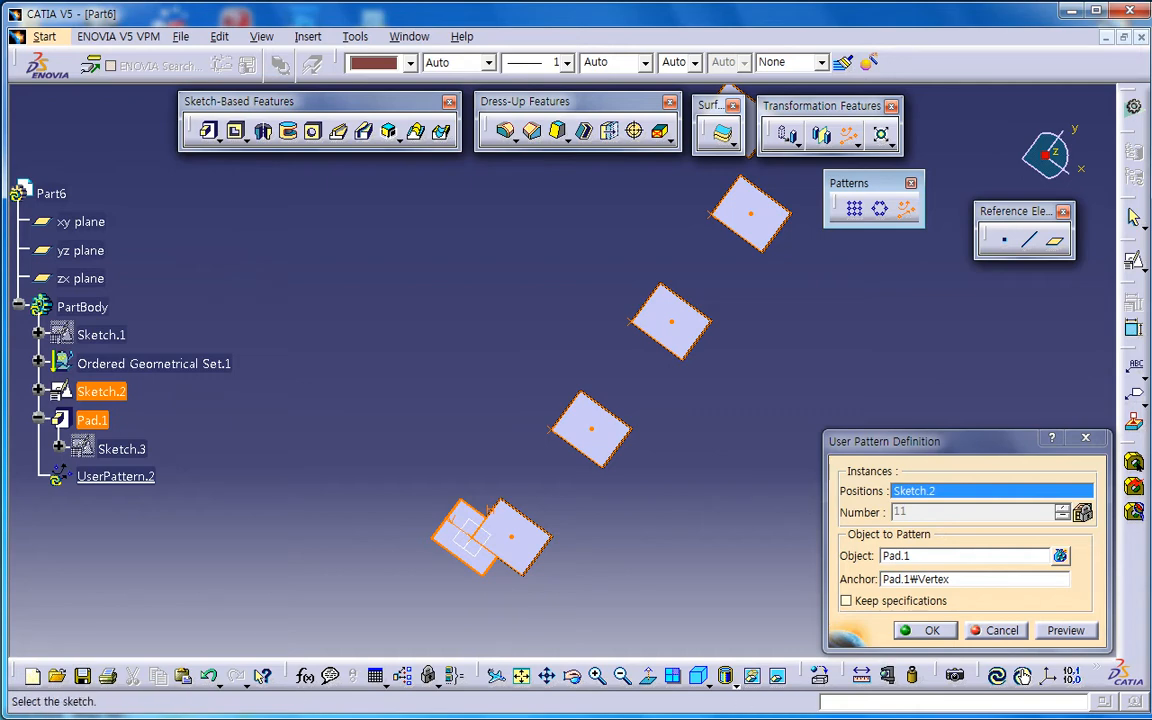
left_click(926, 630)
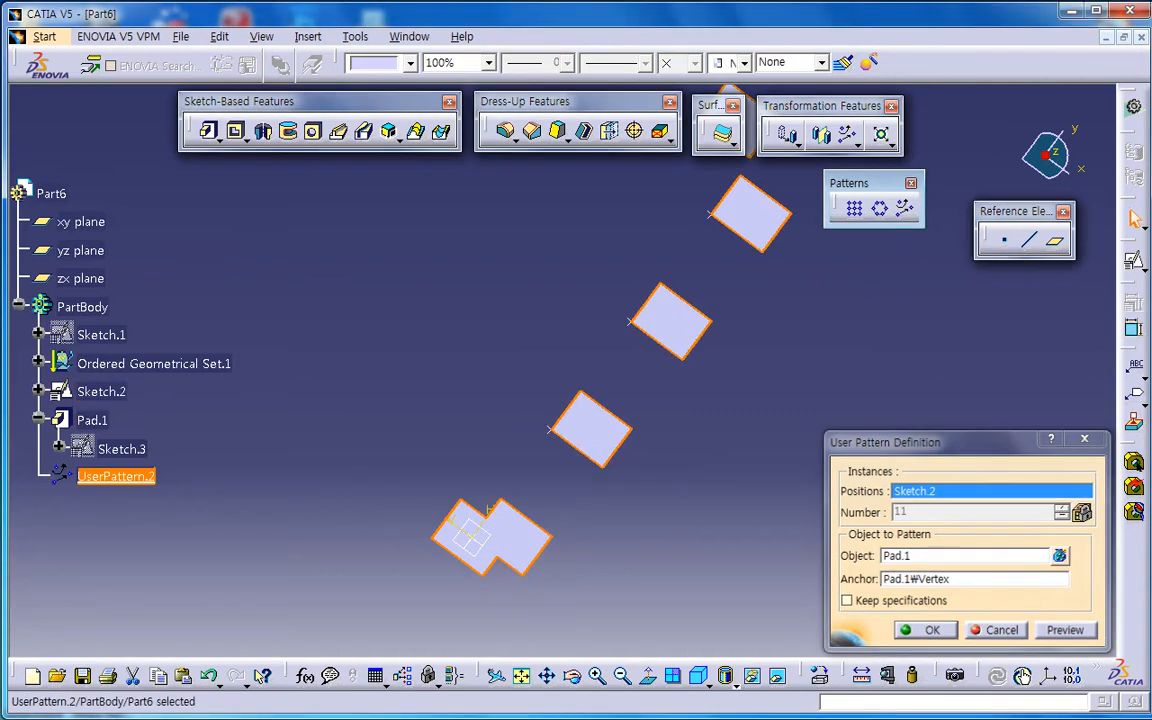
- Hide and reshow Pad.1, and highlight the pattern and the pad to compare the original solid with the instances
middle_click_drag(520, 570, 487, 505)
right_click(92, 421)
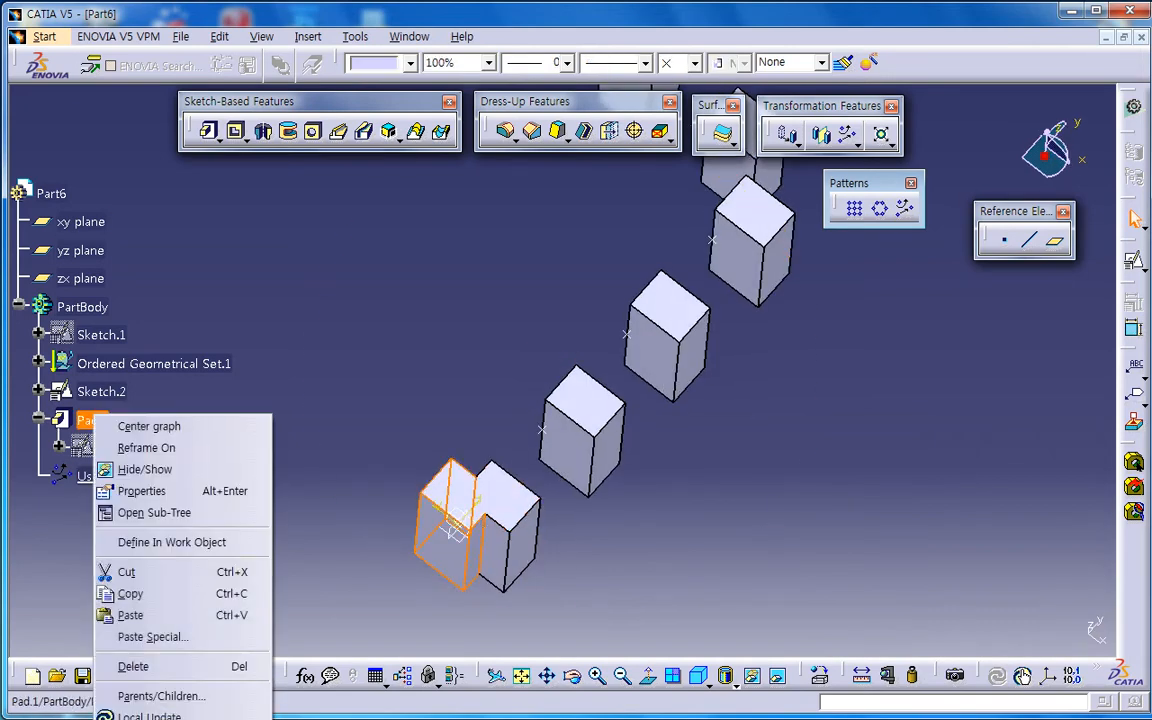
left_click(145, 476)
right_click(84, 421)
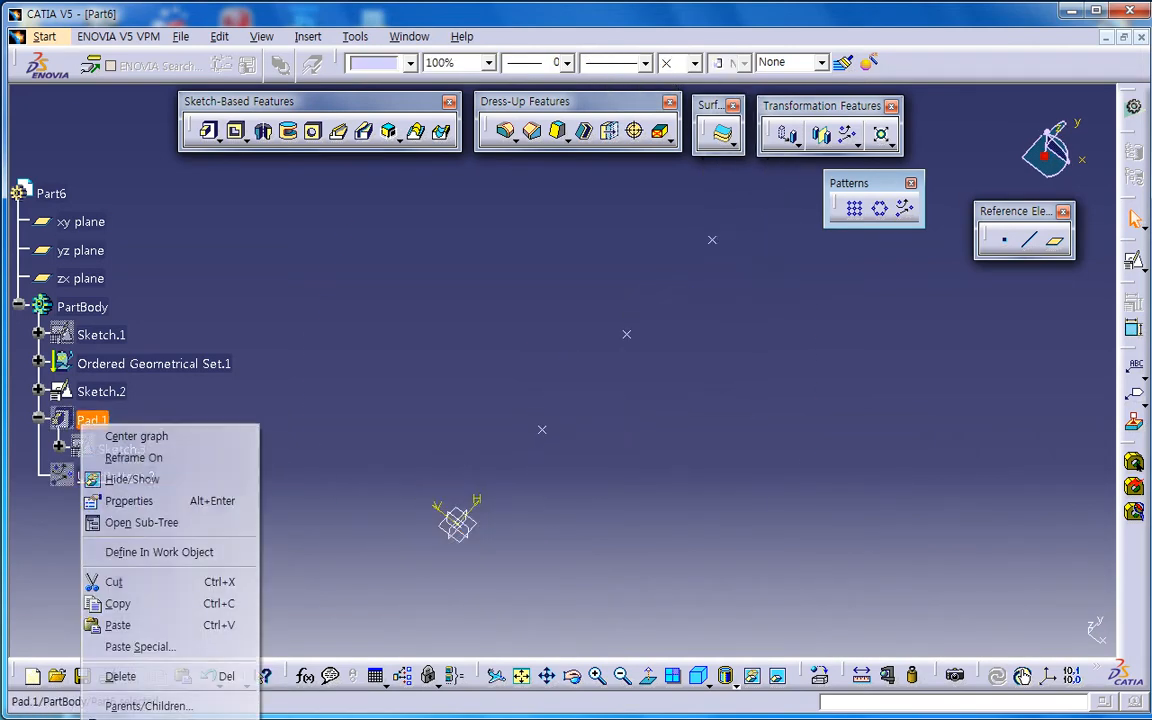
left_click(128, 479)
middle_click_drag(535, 430, 520, 442)
left_click(115, 476)
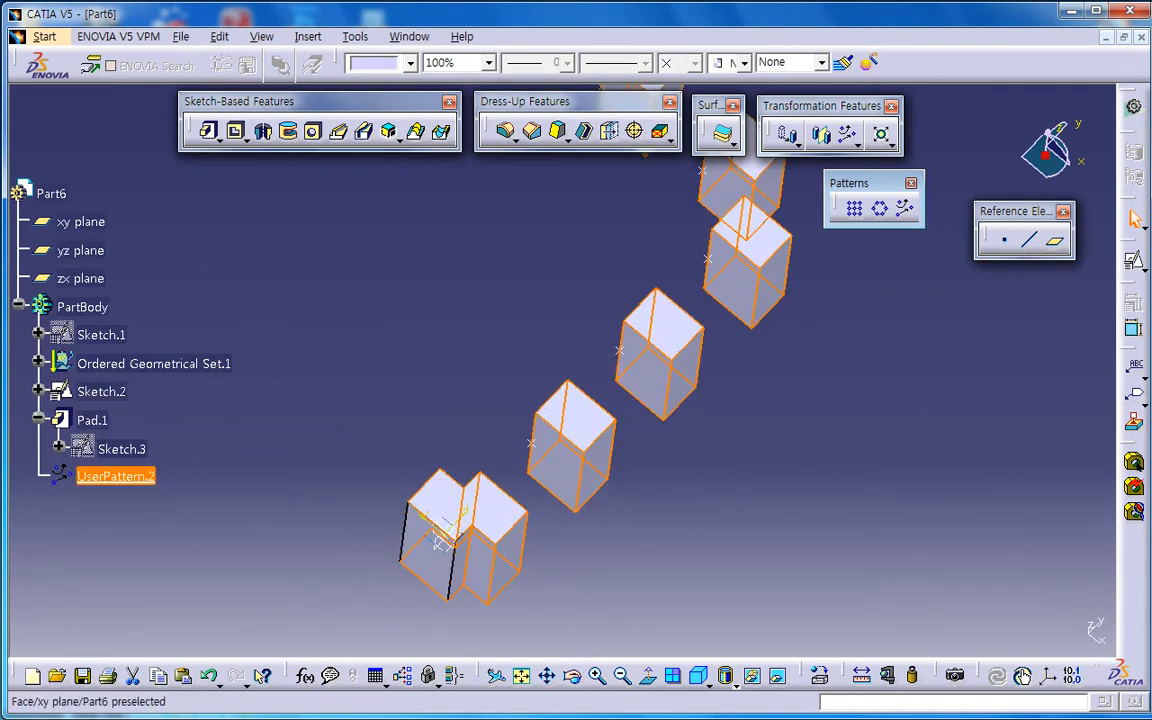
left_click(437, 541)
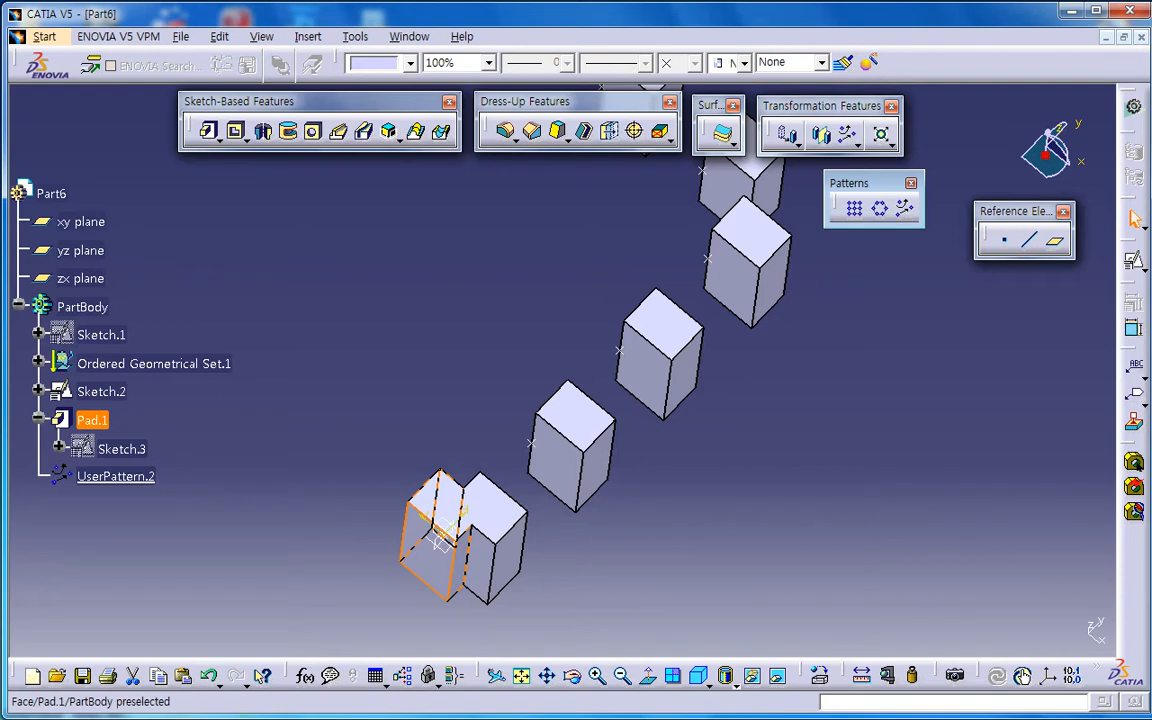
mouse_move(465, 495)
middle_mouse_down()
mouse_move(424, 510)
mouse_move(455, 535)
mouse_move(441, 579)
mouse_move(402, 545)
middle_mouse_up()
mouse_move(538, 568)
middle_mouse_down()
mouse_move(496, 514)
mouse_move(416, 485)
mouse_move(495, 537)
mouse_move(487, 516)
mouse_move(487, 526)
middle_mouse_up()
scroll(489, 537, "down", 1)
- Explode UserPattern.2 into individual pads
right_click(136, 418)
key("Escape")
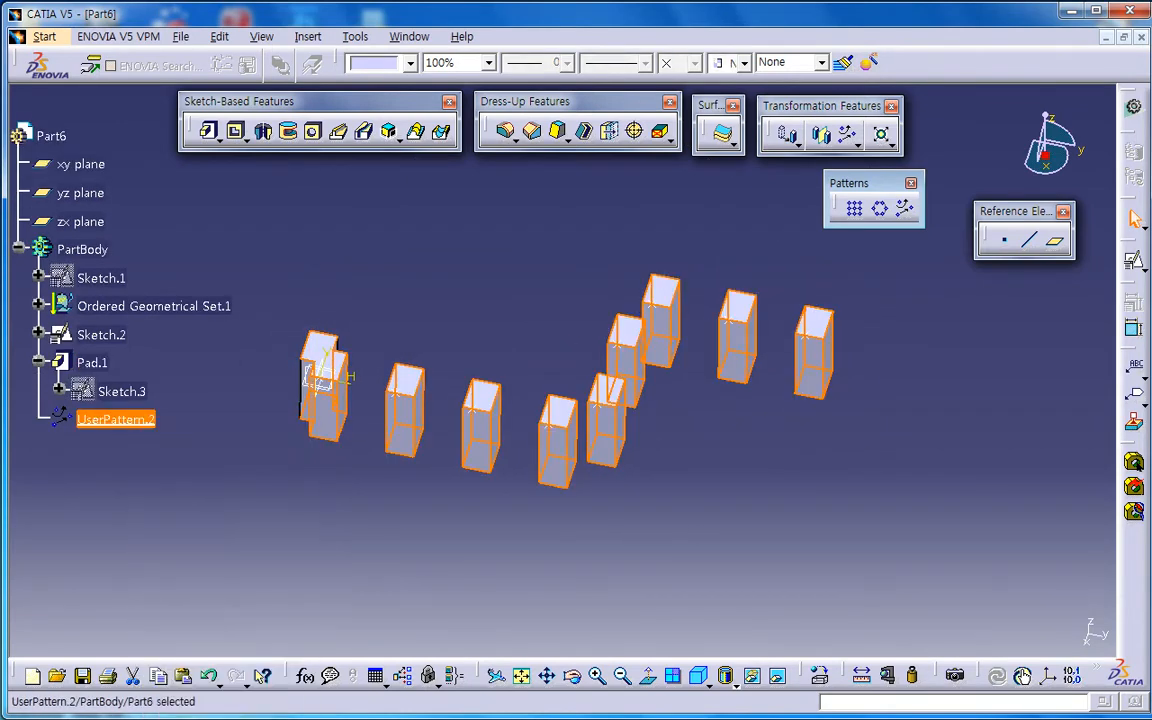
scroll(136, 418, "down", 3)
right_click(126, 247)
mouse_move(250, 605)
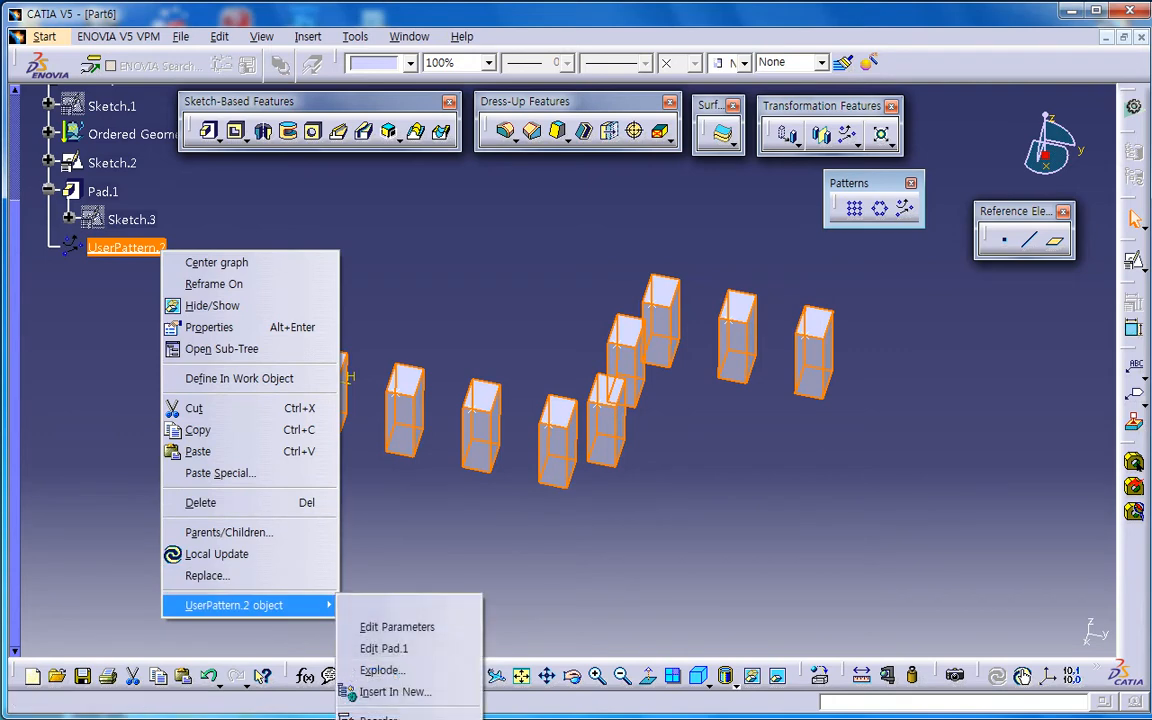
left_click(380, 670)
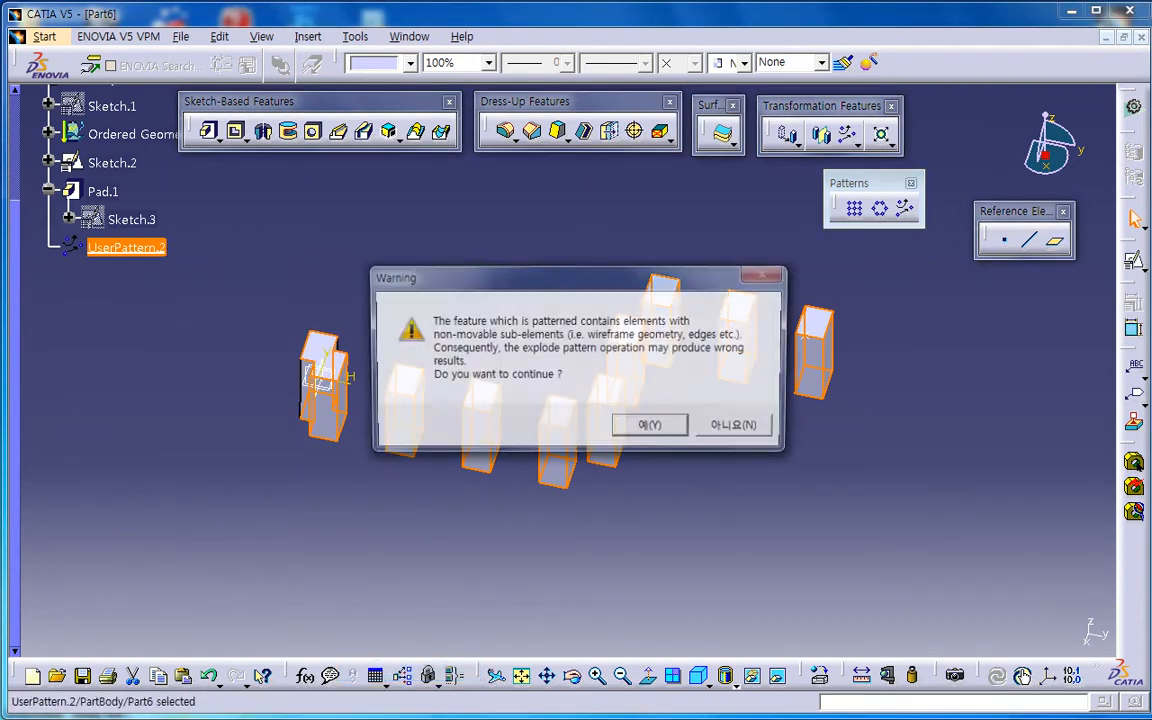
key("Return")
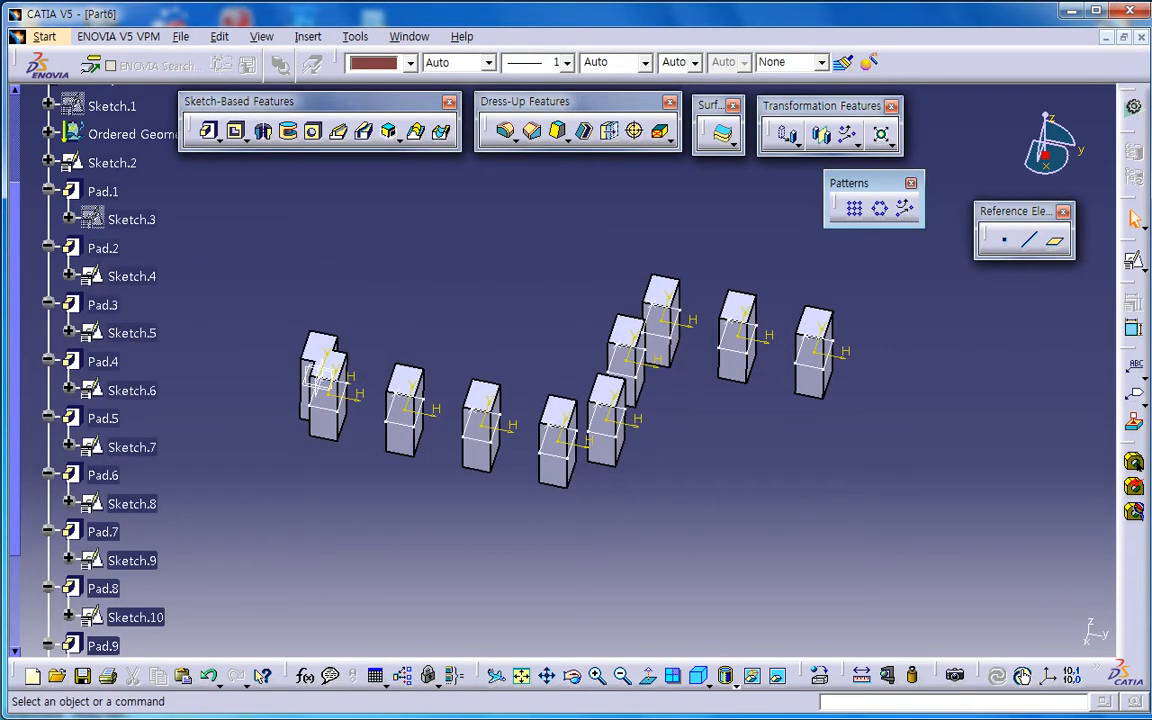
- Set the length of Pad.3 to 30 mm and dismiss the update notice
scroll(110, 370, "up", 2)
double_click(102, 419)
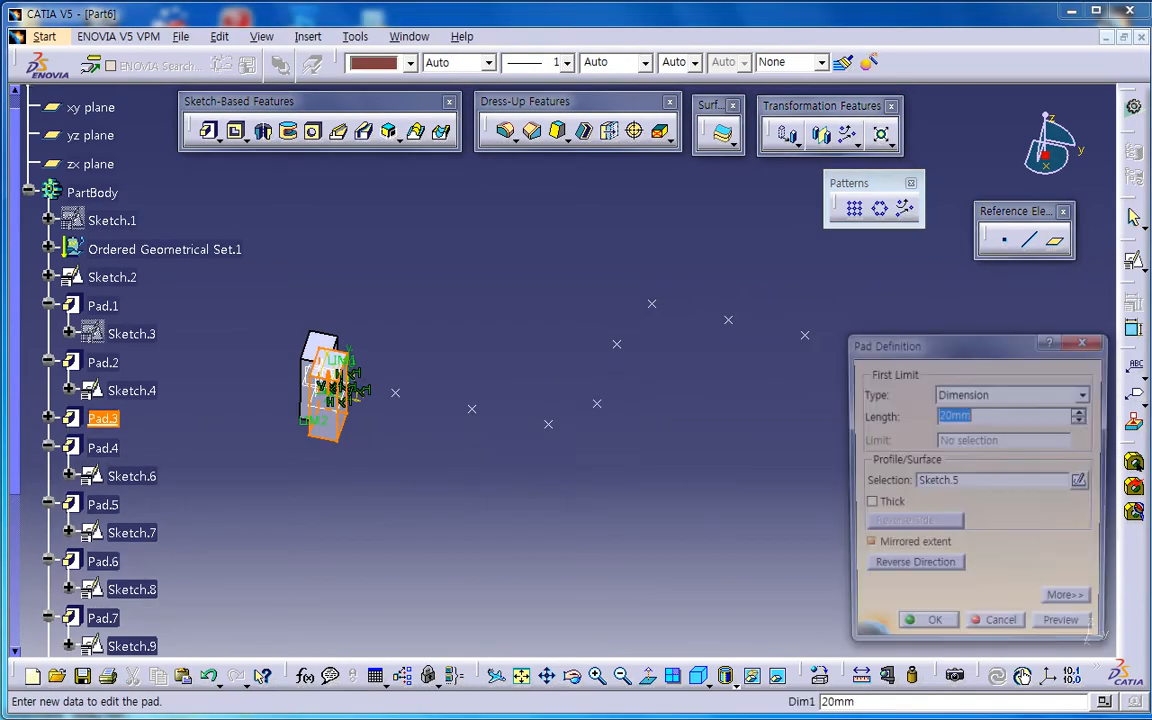
type("30")
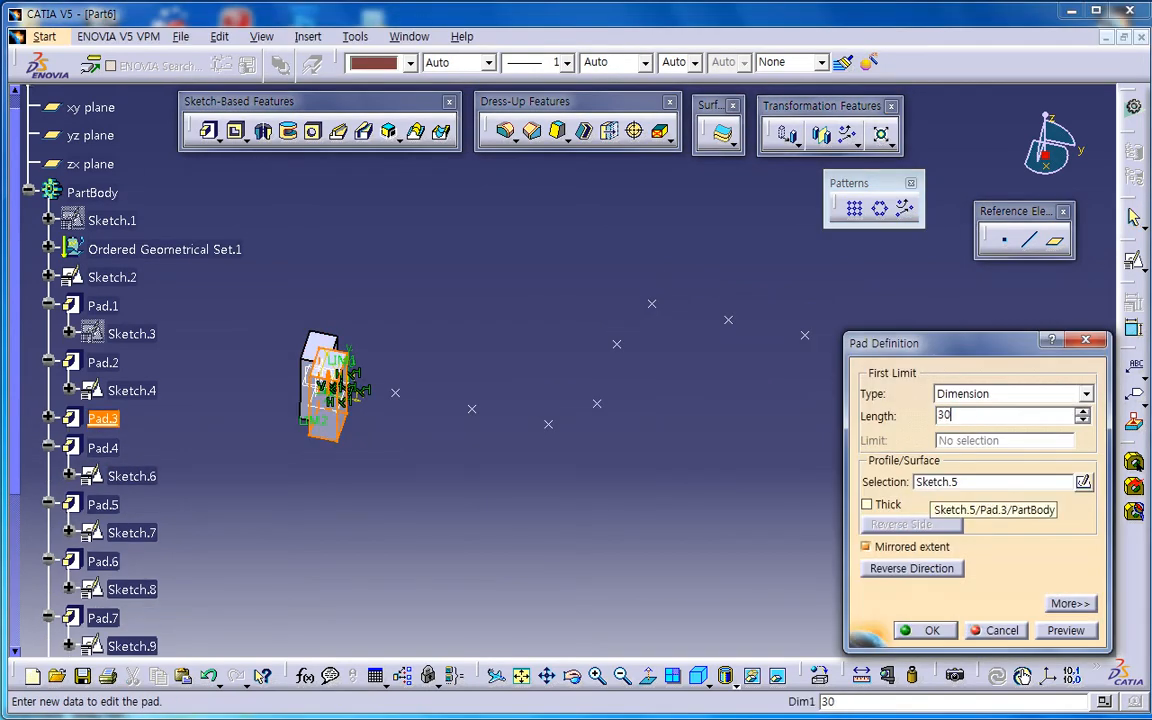
key("Return")
left_click(1067, 626)
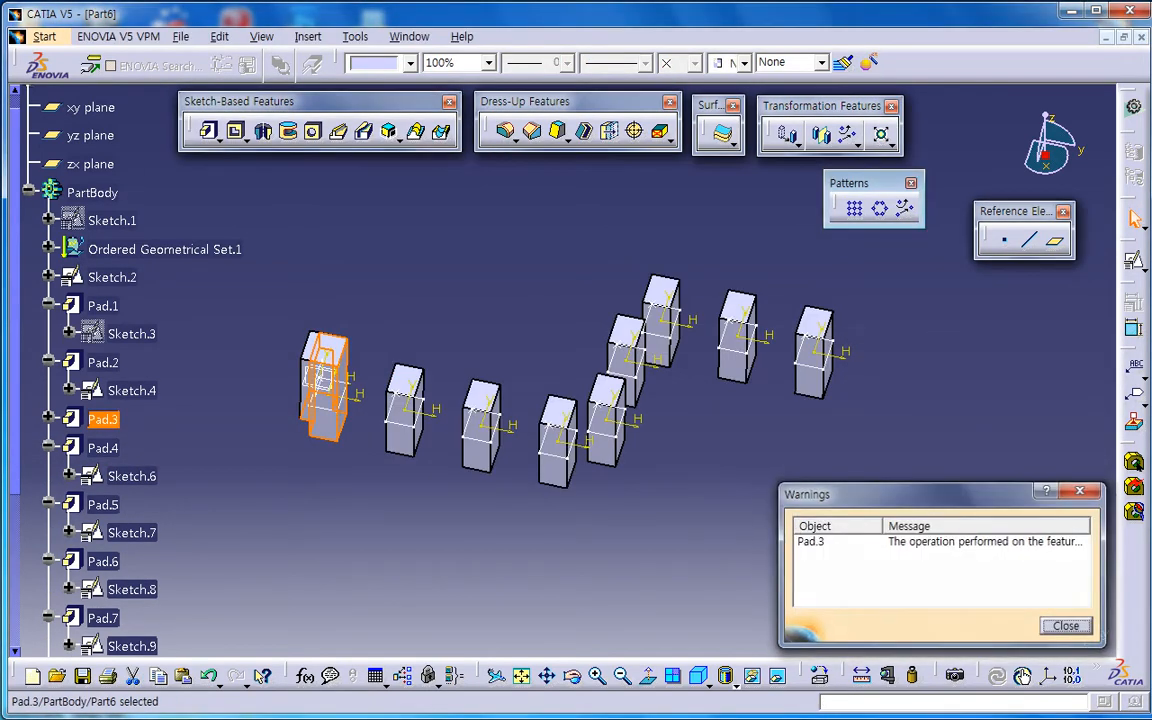
- Set the length of Pad.6, at the lower bend of the row, to 10 mm
middle_click_drag(565, 540, 512, 490)
left_click(510, 490)
double_click(505, 466)
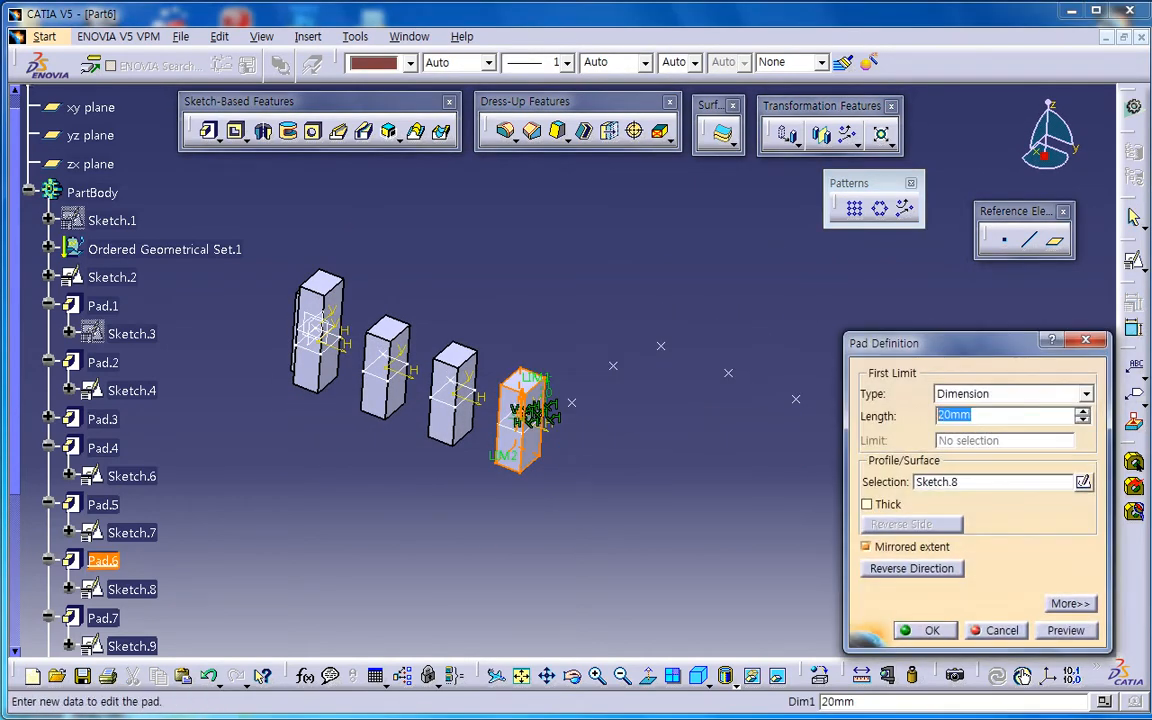
type("10")
key("Return")
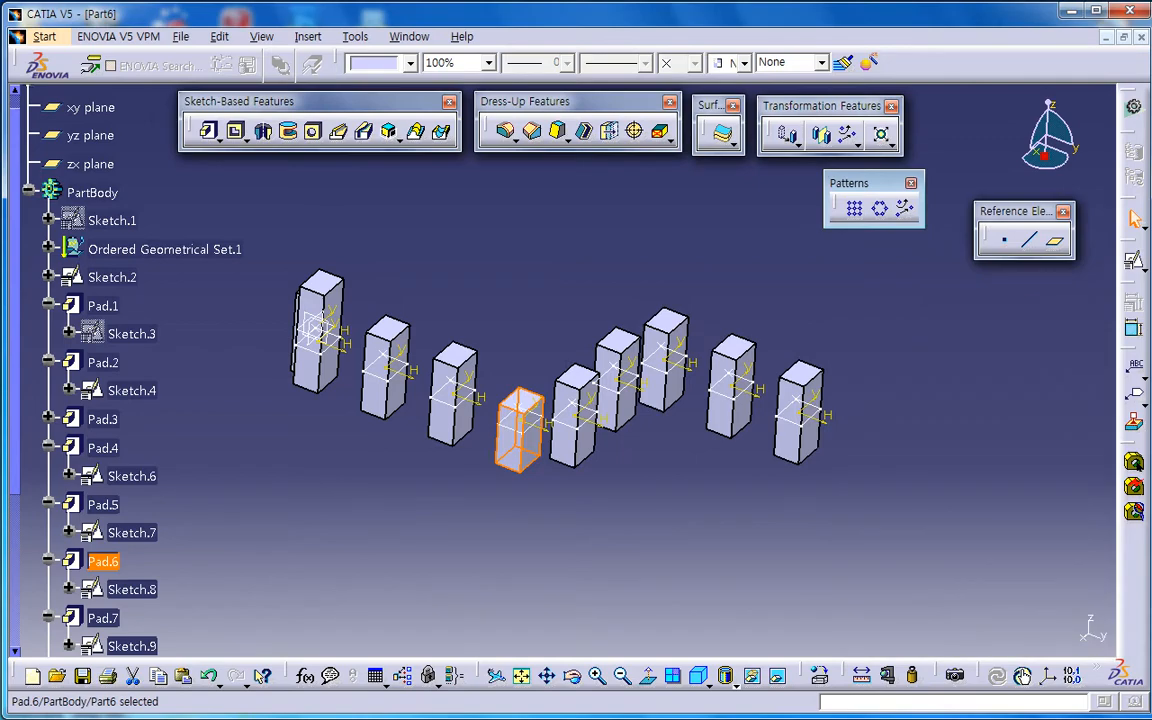
left_click(530, 510)
middle_click_drag(530, 510, 526, 509)
middle_click_drag(645, 472, 472, 503)
scroll(510, 472, "up", 1)
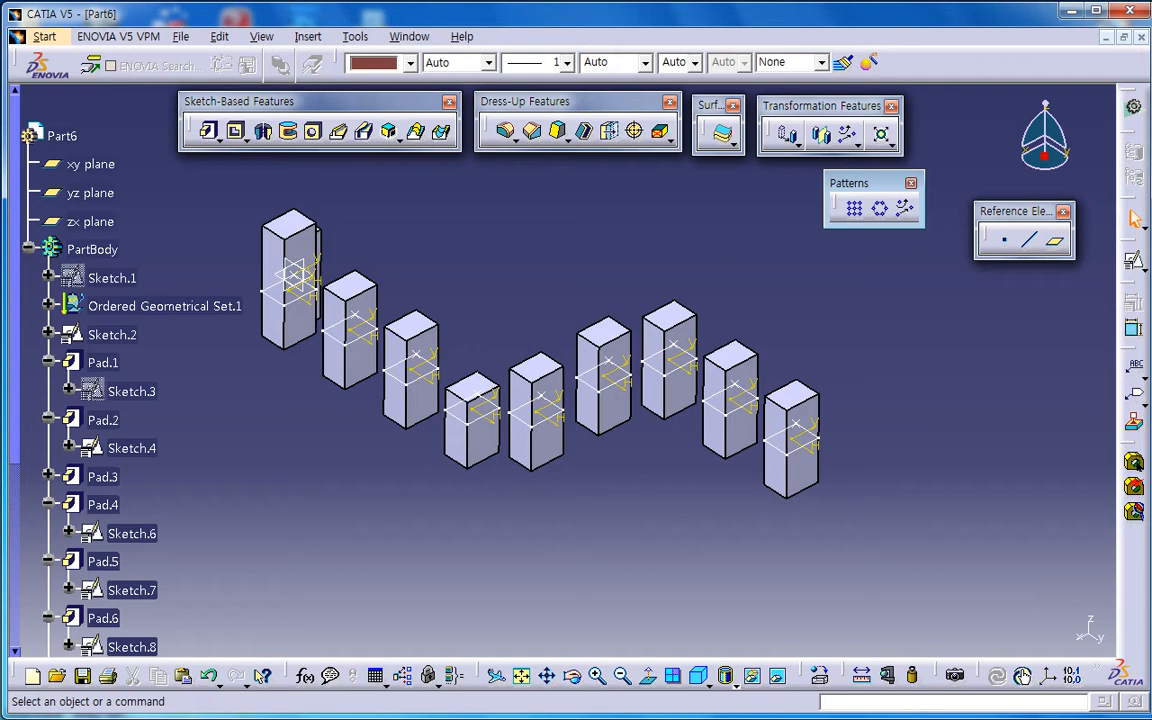
- Undo the pad length edits, the pattern explosion and the user pattern, back to the single rectangular pad
key("ctrl+shift+w")
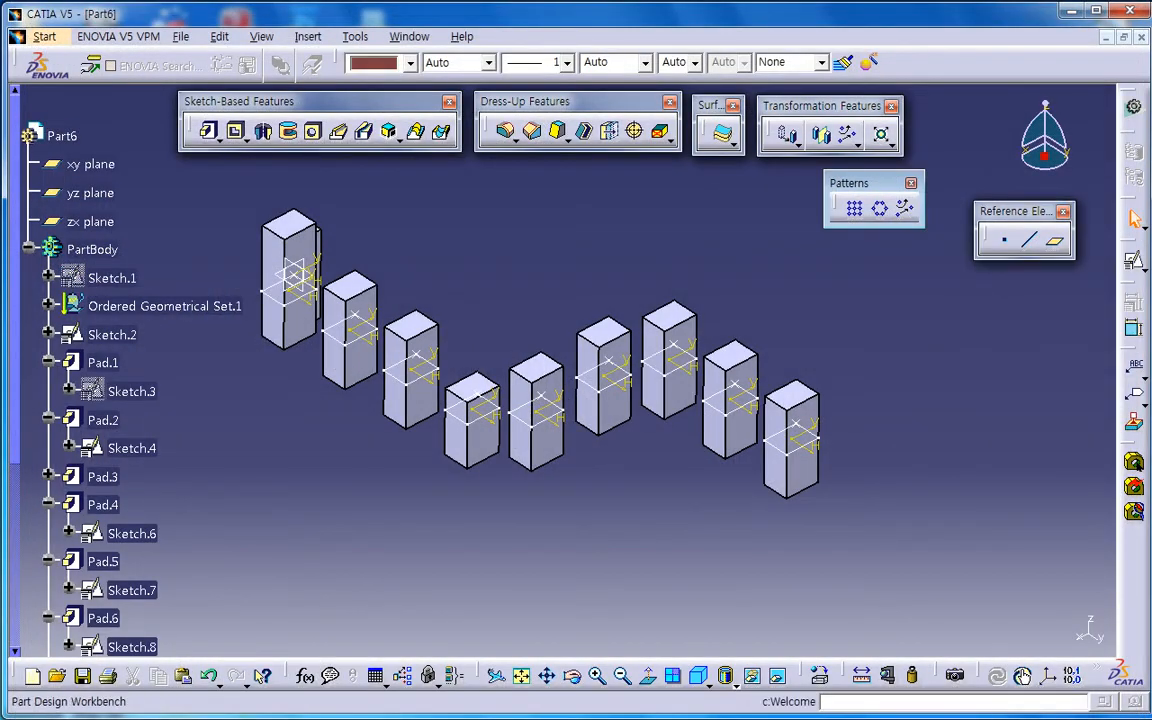
key("ctrl+z")
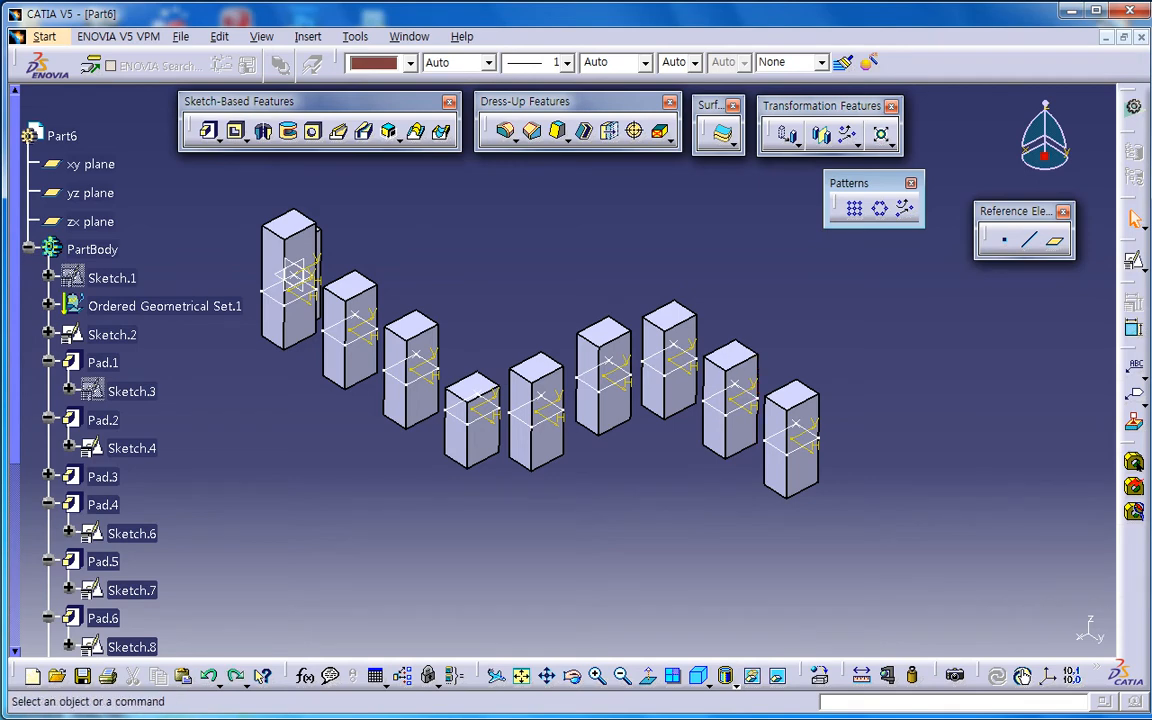
key("ctrl+z")
key("ctrl+z")
key("ctrl+z")
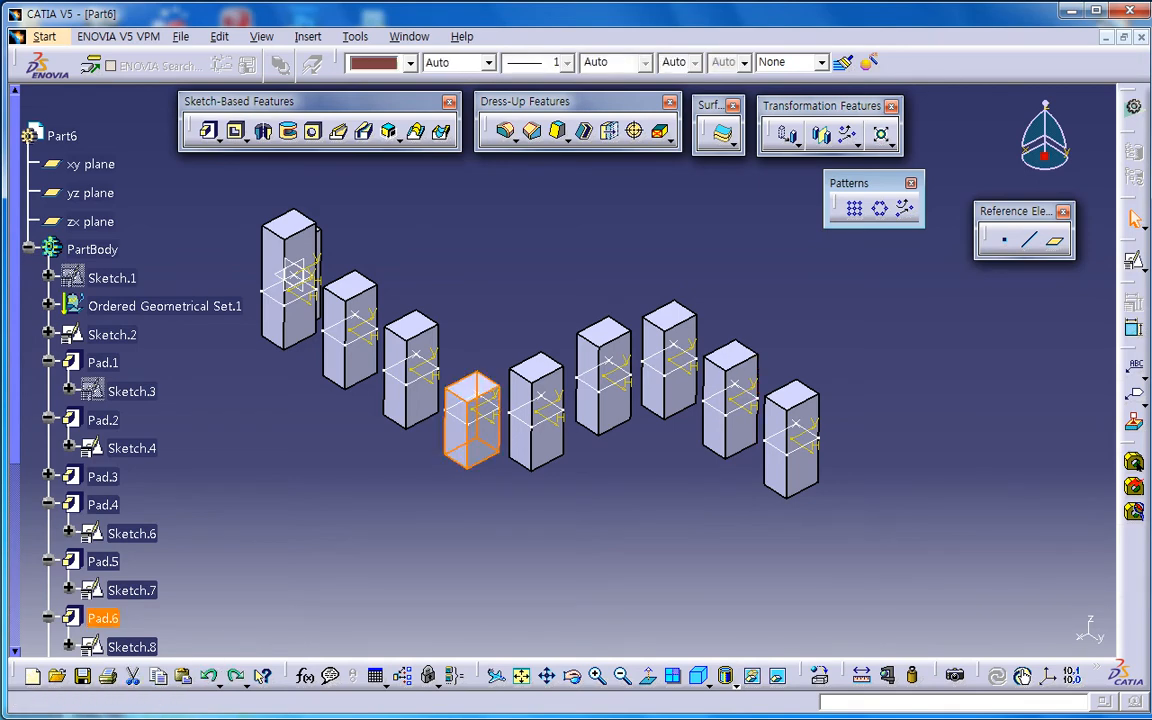
key("ctrl+z")
key("ctrl+z")
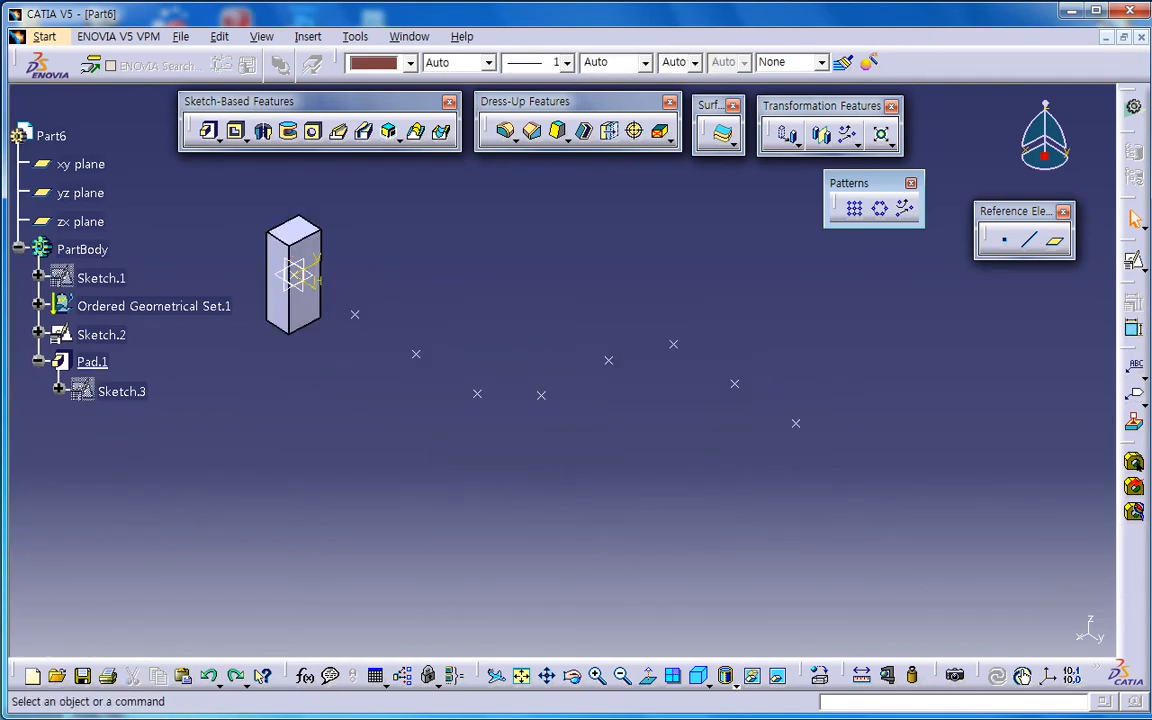
- Edit Sketch.3 of Pad.1 and delete its rectangular profile
middle_click_drag(428, 483, 685, 482)
middle_click_drag(578, 430, 596, 524)
double_click(122, 391)
mouse_move(388, 262)
middle_mouse_down()
mouse_move(498, 293)
mouse_move(498, 236)
middle_mouse_up()
left_click(498, 293)
left_click_drag(366, 455, 571, 570)
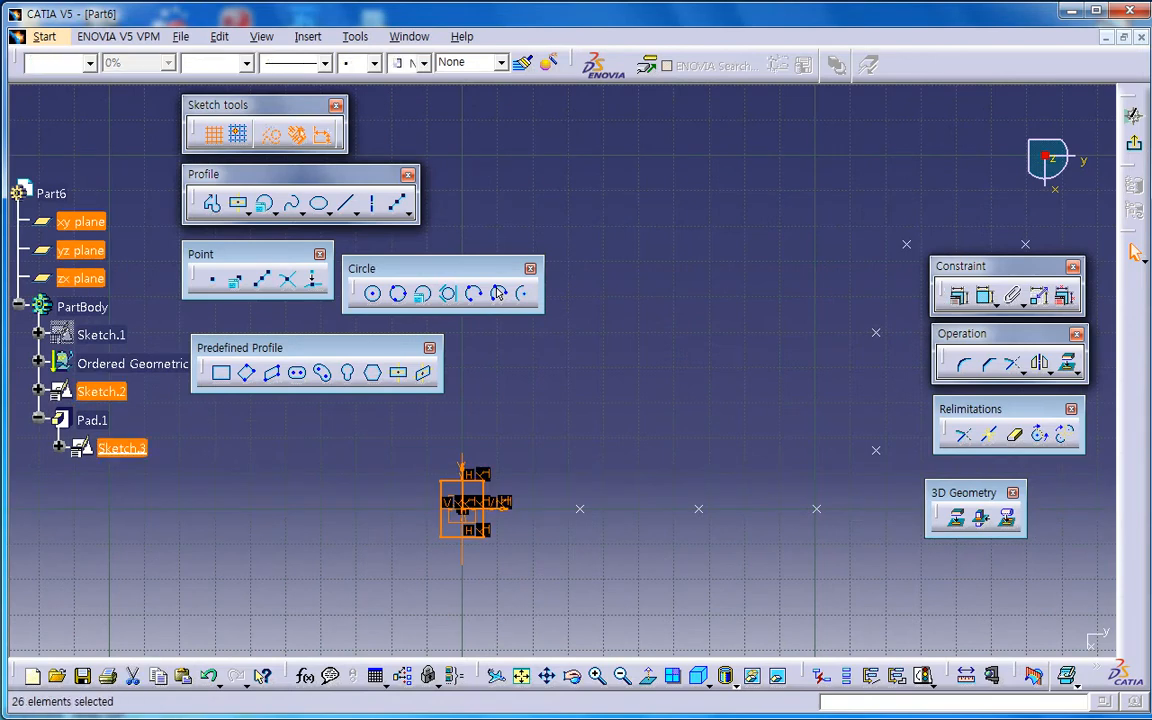
key("Delete")
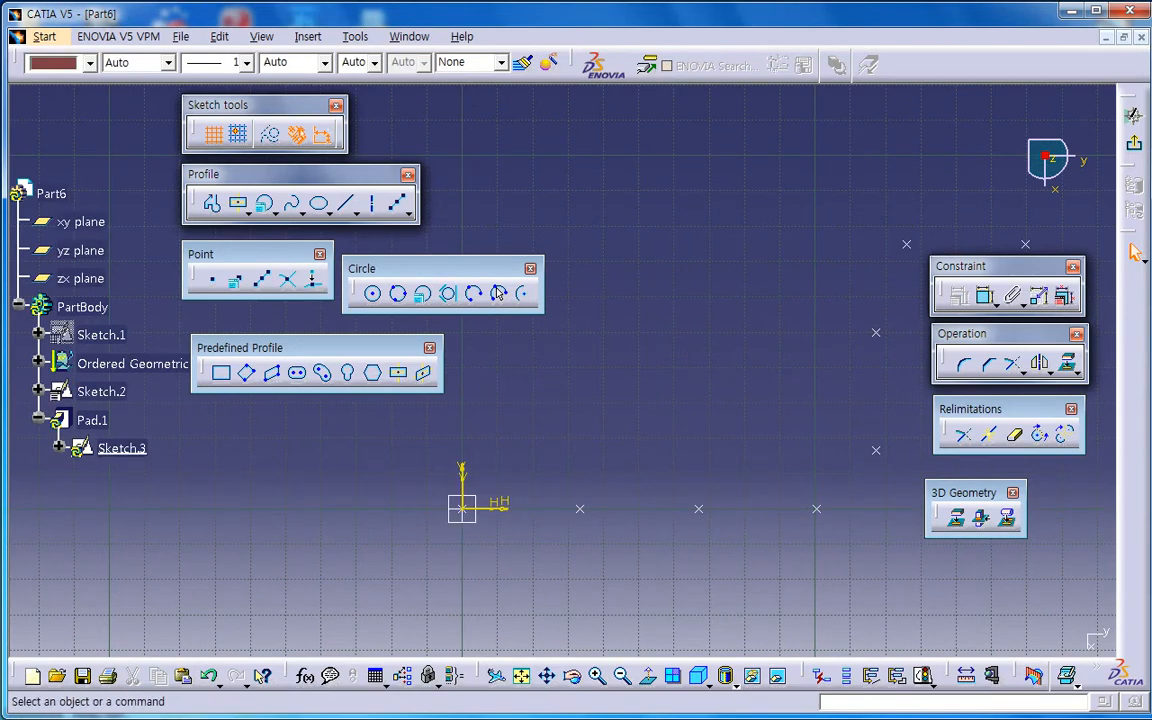
- Draw an irregular closed profile of six straight lines with a notch around the sketch origin, and exit the sketch to update Pad.1
left_click(213, 203)
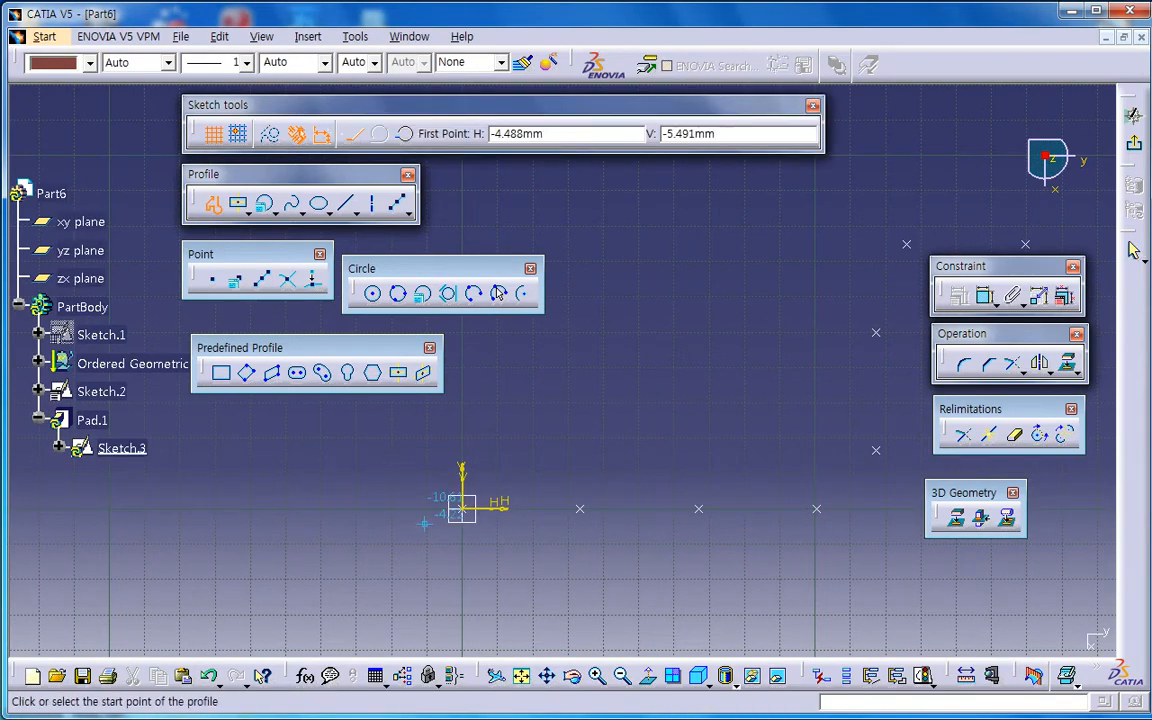
left_click(456, 457)
left_click(418, 545)
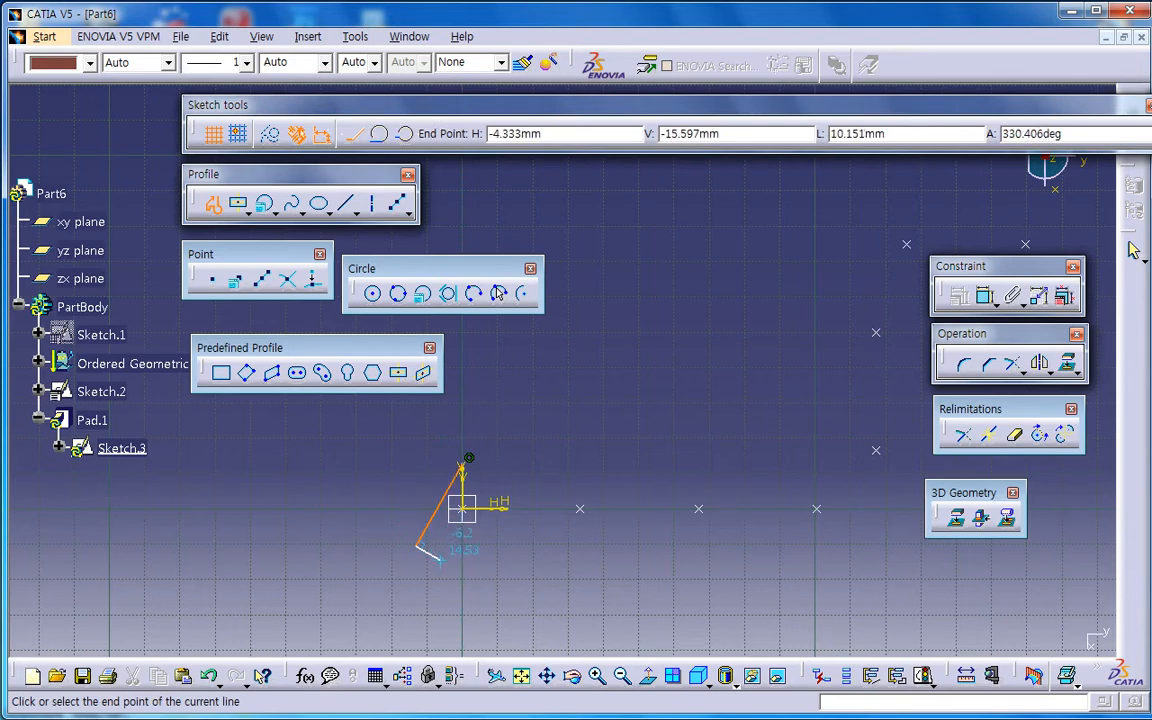
left_click(470, 576)
left_click(502, 538)
left_click(484, 530)
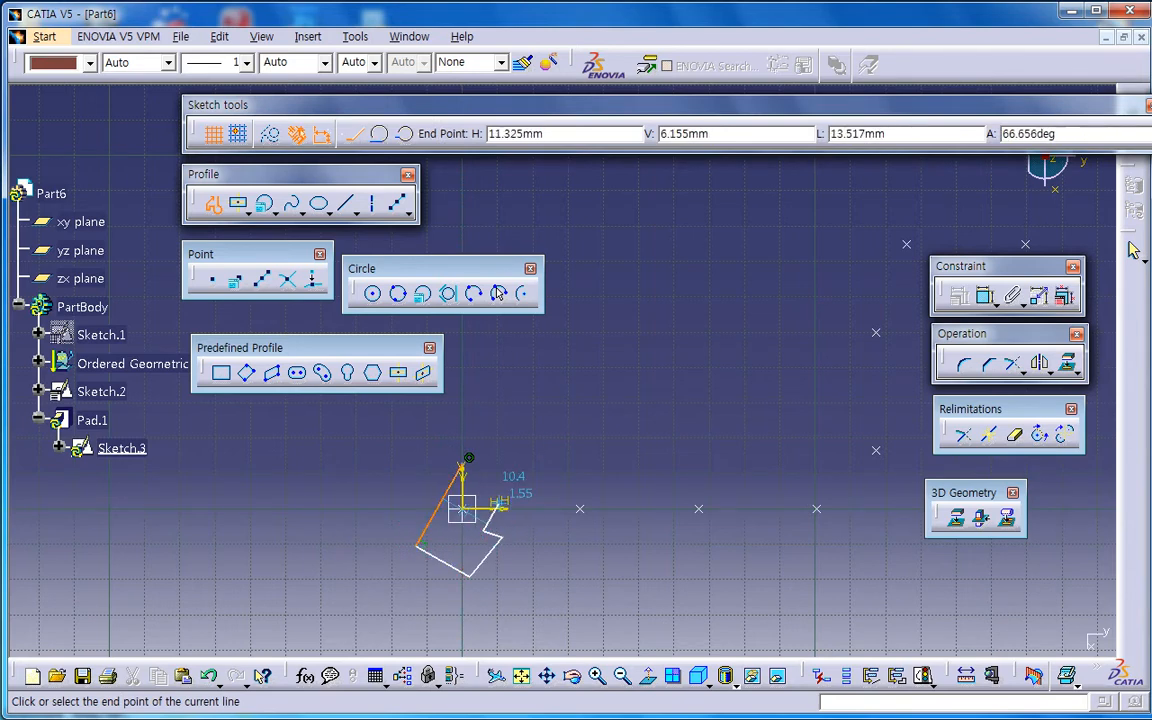
left_click(504, 468)
left_click(467, 459)
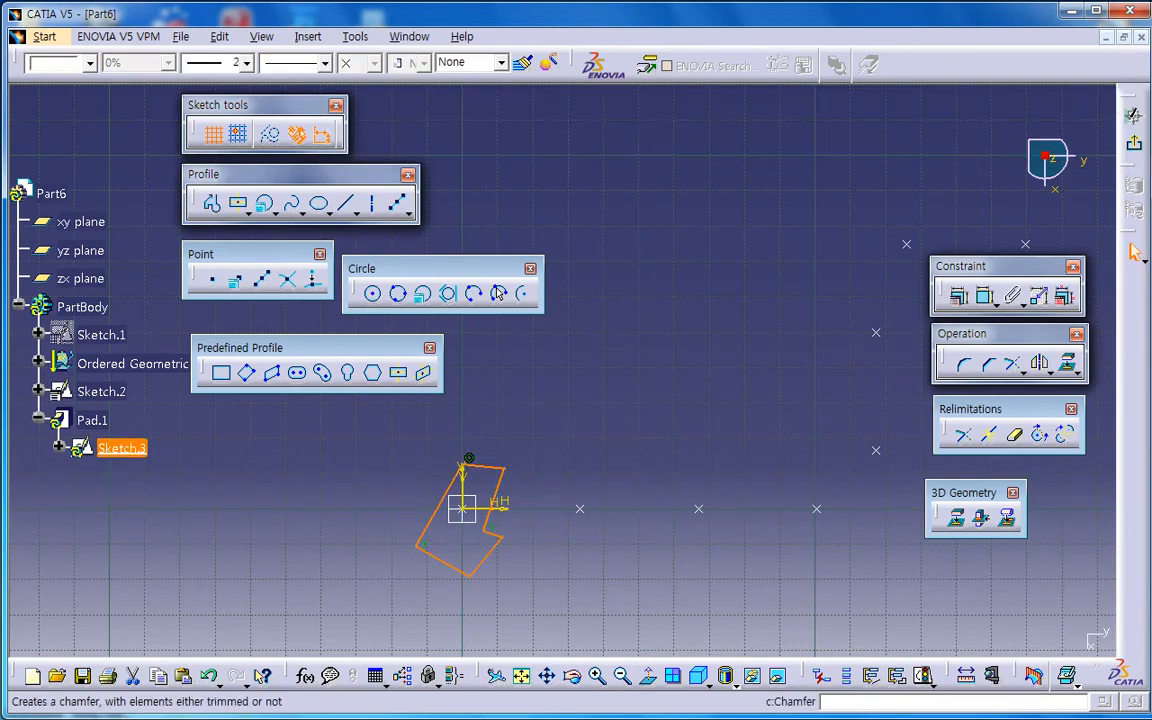
left_click(1137, 143)
mouse_move(598, 544)
middle_mouse_down()
mouse_move(496, 522)
mouse_move(488, 490)
mouse_move(468, 520)
middle_mouse_up()
left_click(520, 540)
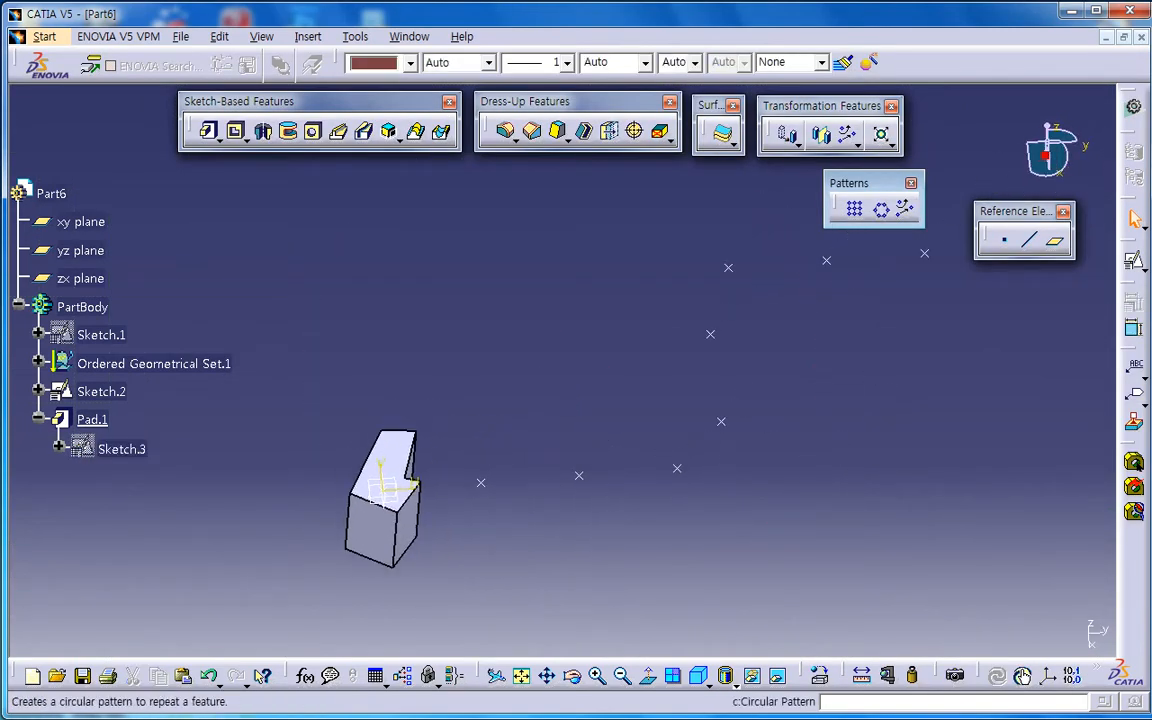
- Preview a user pattern of Pad.1 at the Sketch.2 positions, examine the instances' orientation from above, and cancel the pattern
left_click(905, 209)
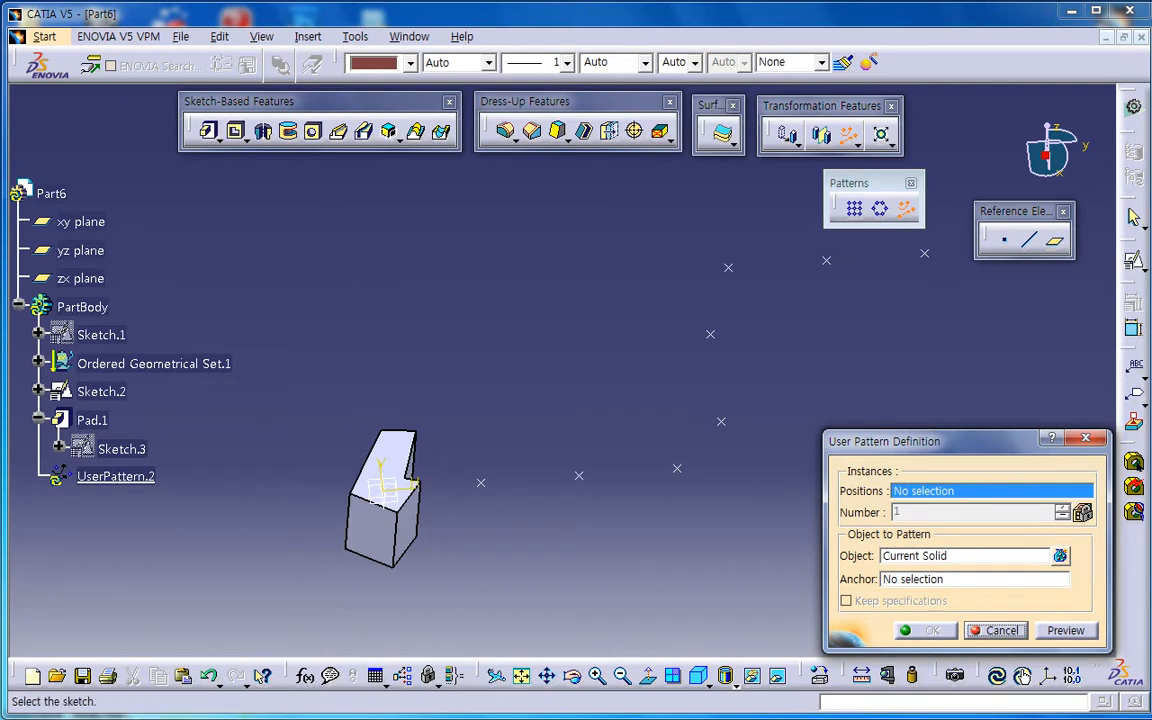
left_click(101, 392)
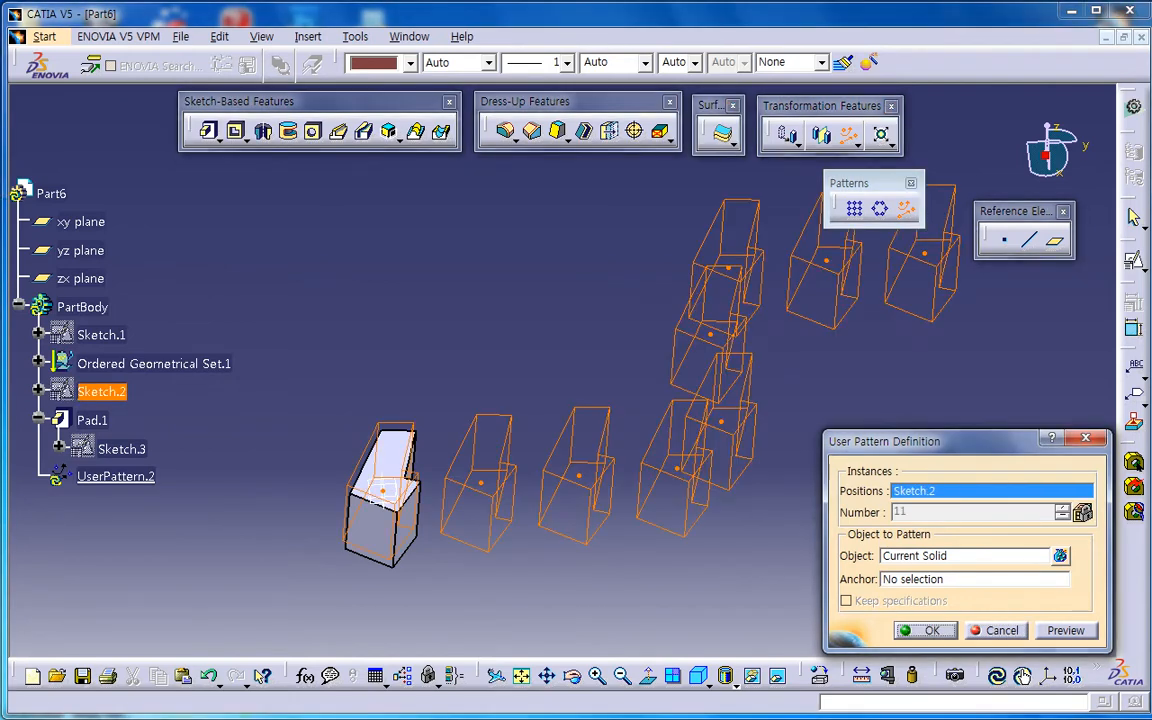
left_click(964, 556)
left_click(93, 421)
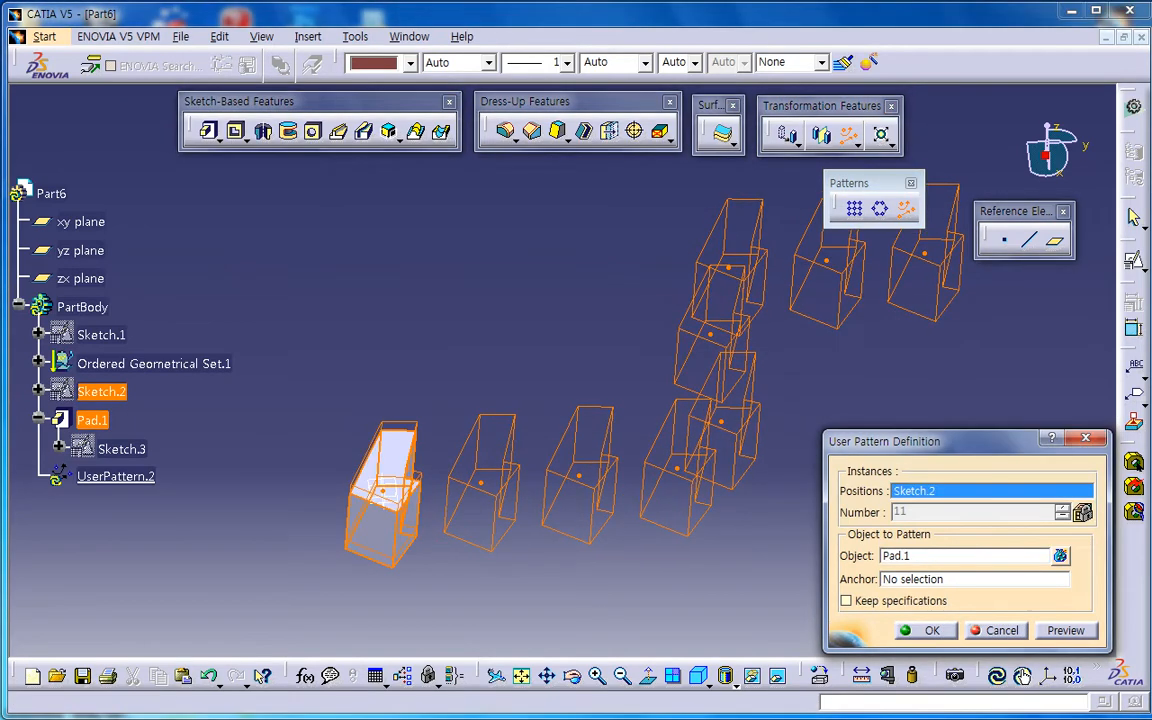
left_click(1066, 631)
middle_click_drag(620, 390, 556, 606)
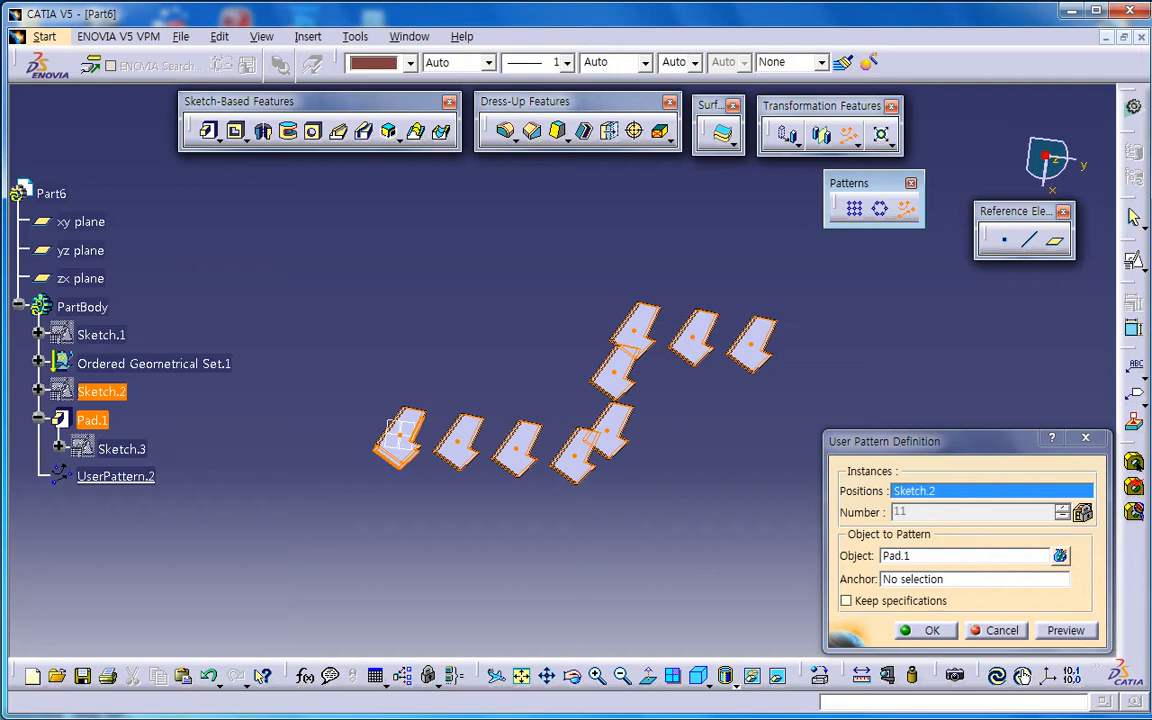
key("Escape")
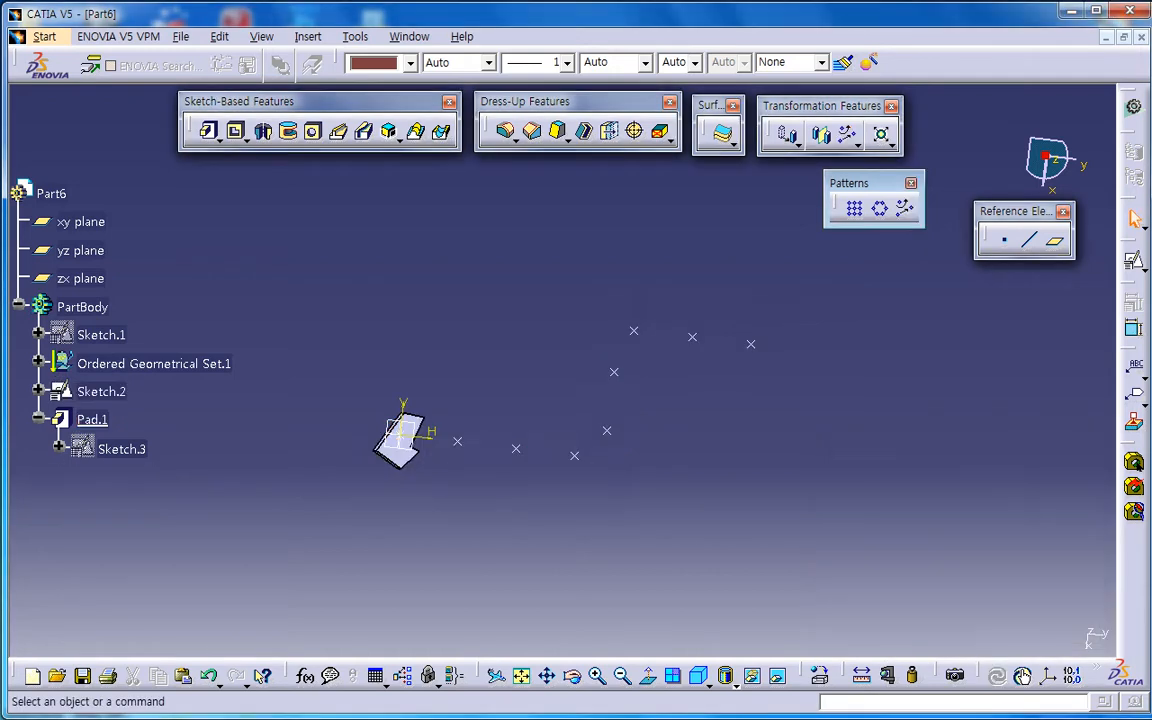
- Delete Pad.1 together with its aggregated elements
middle_click_drag(500, 585, 515, 395)
middle_click_drag(438, 498, 460, 473)
left_click(398, 445)
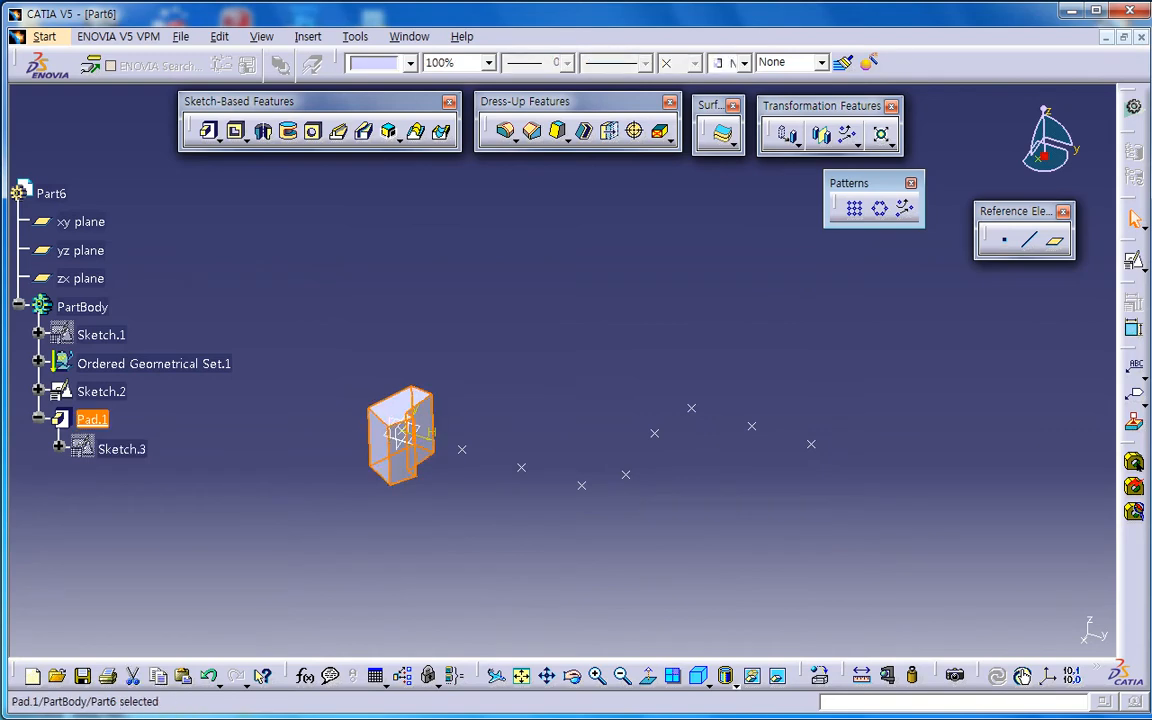
key("Escape")
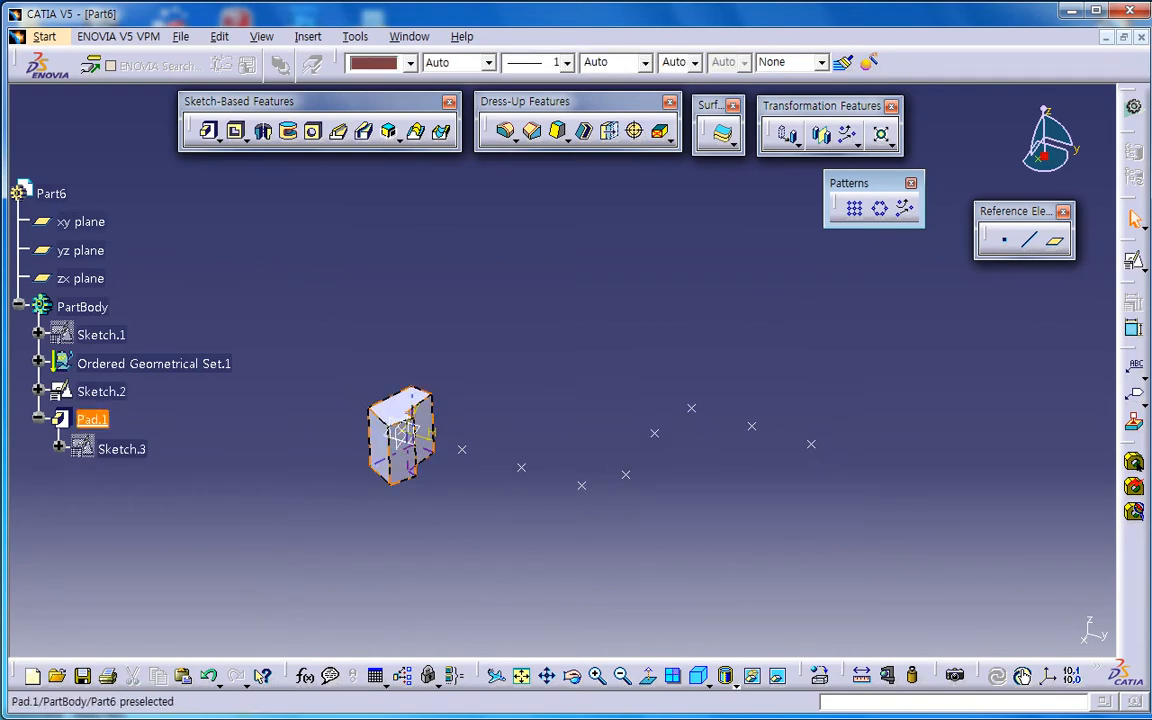
left_click(403, 432)
key("Delete")
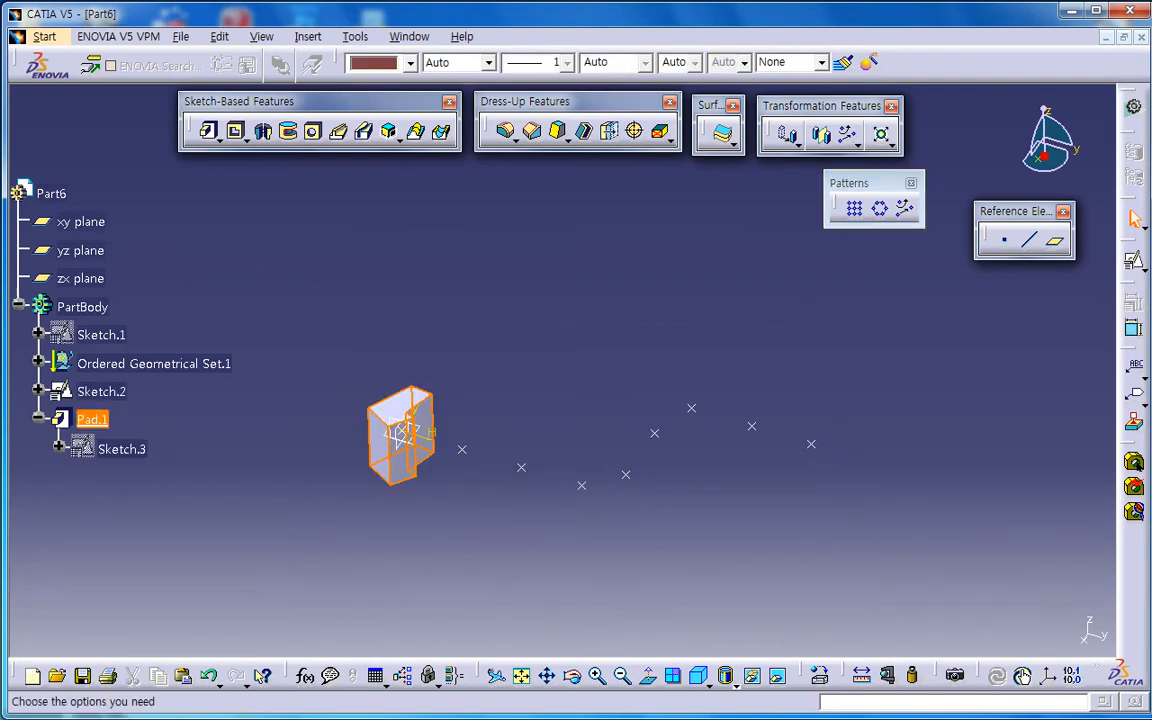
left_click(737, 598)
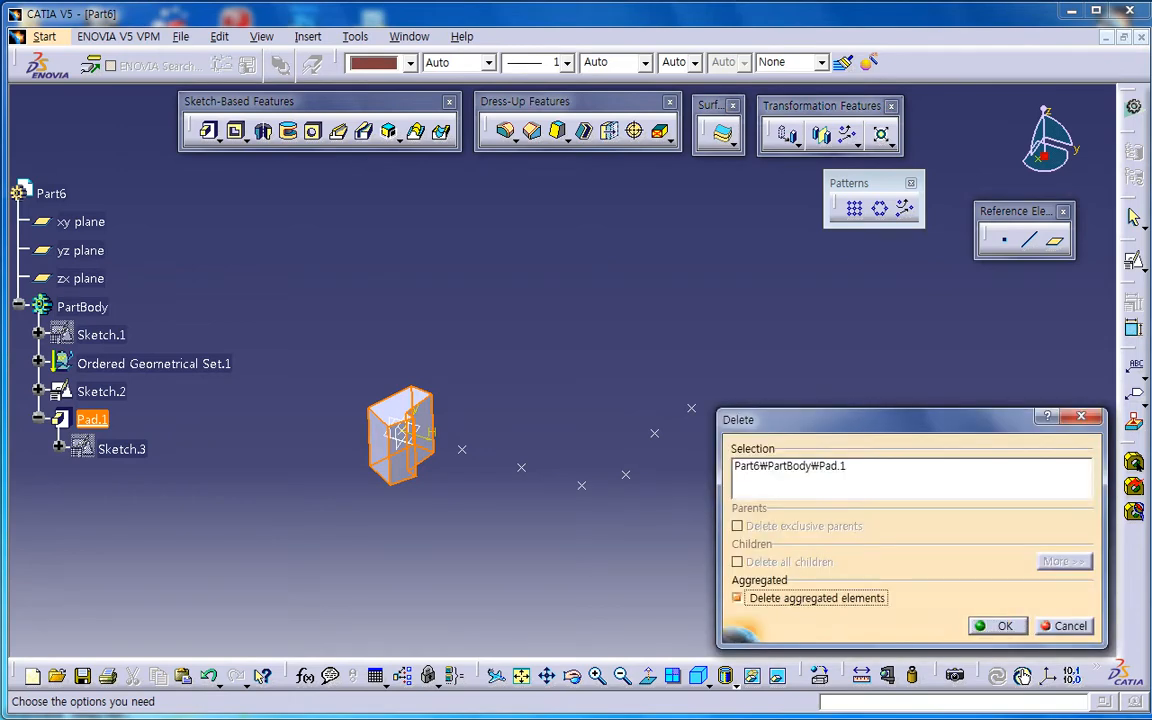
left_click(1065, 626)
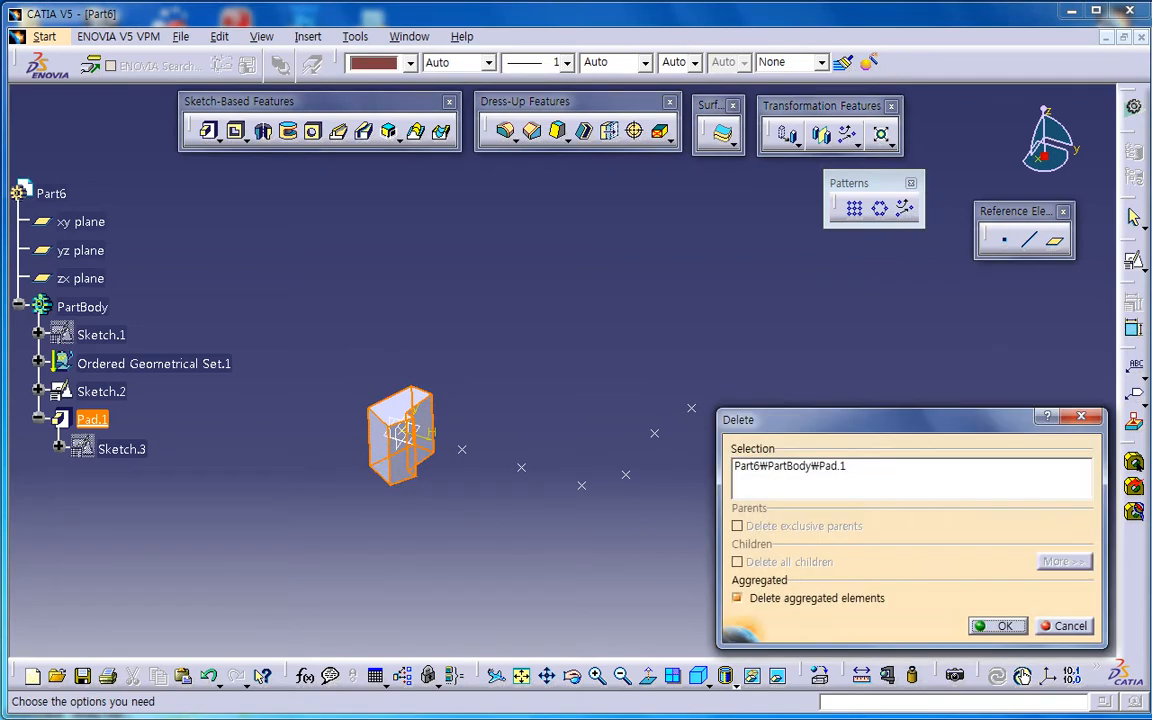
key("Return")
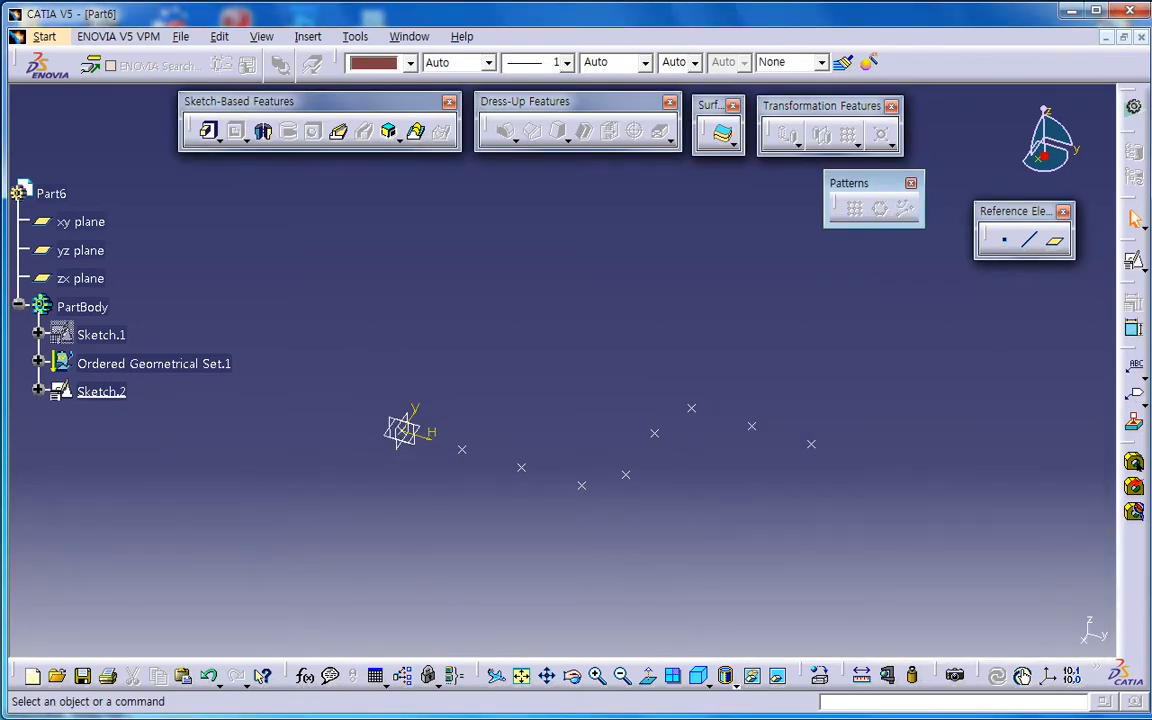
- Float the Tools toolbar over the workspace and show the hidden Sketch.1 polyline
left_click_drag(977, 676, 621, 580)
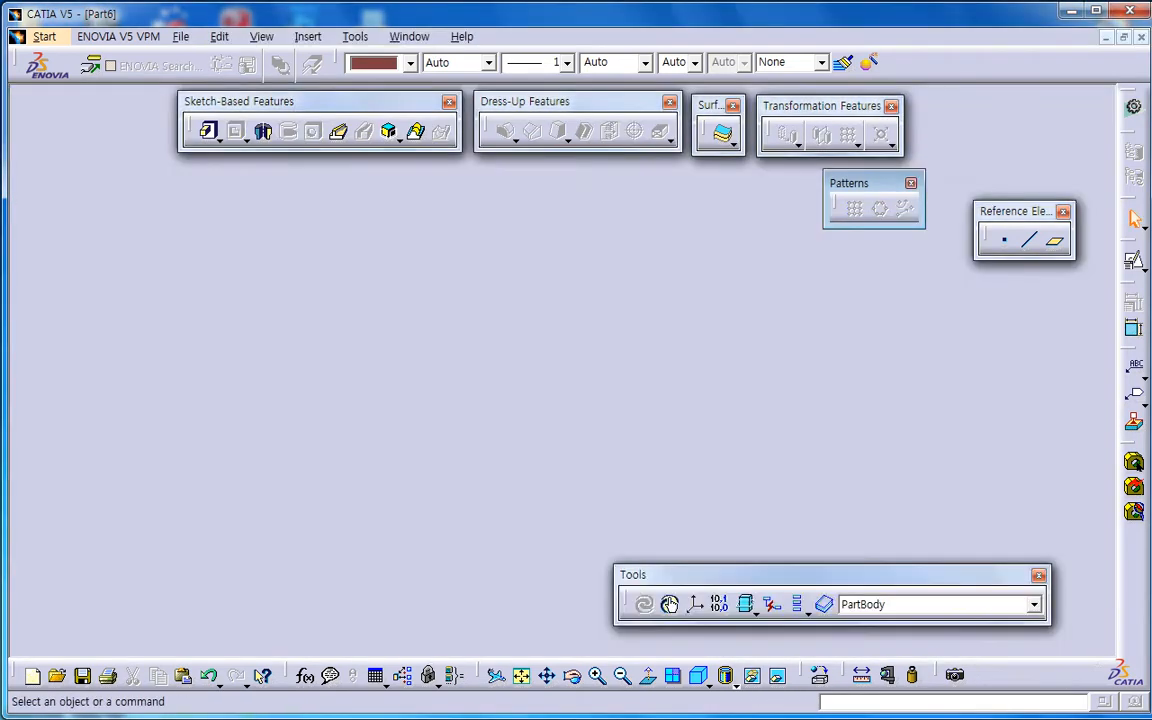
left_click(695, 604)
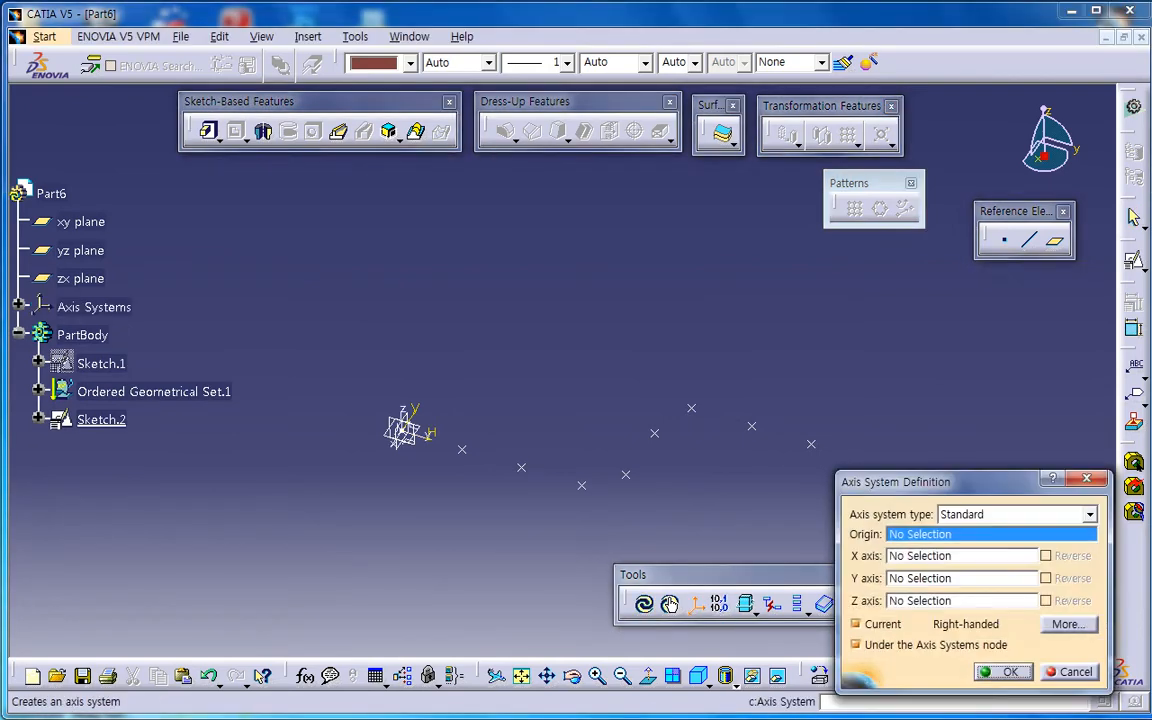
middle_click_drag(563, 420, 563, 370, "ctrl")
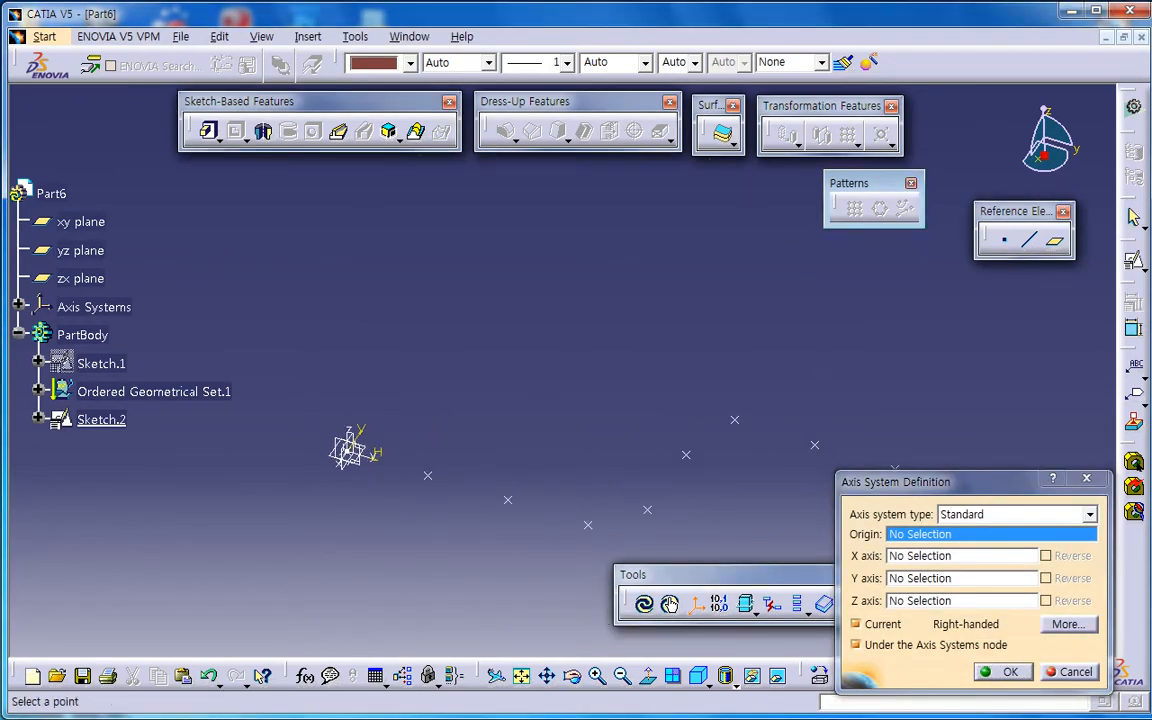
key("Escape")
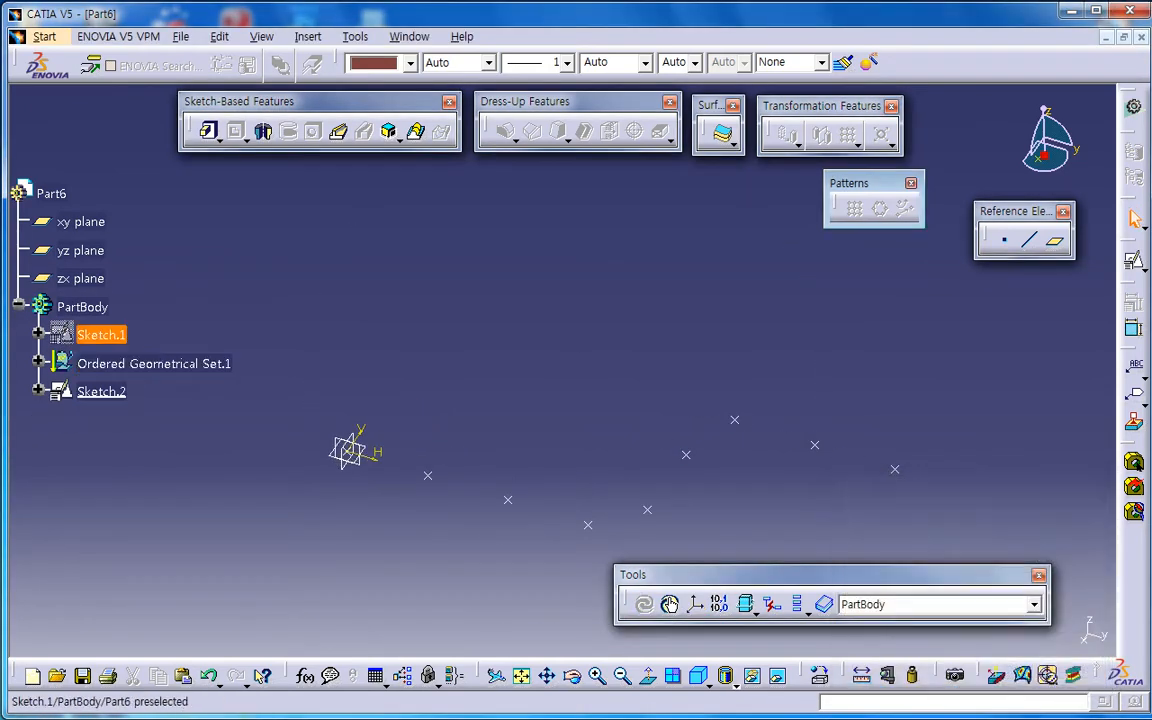
right_click(100, 335)
left_click(130, 392)
middle_click_drag(563, 410, 527, 370)
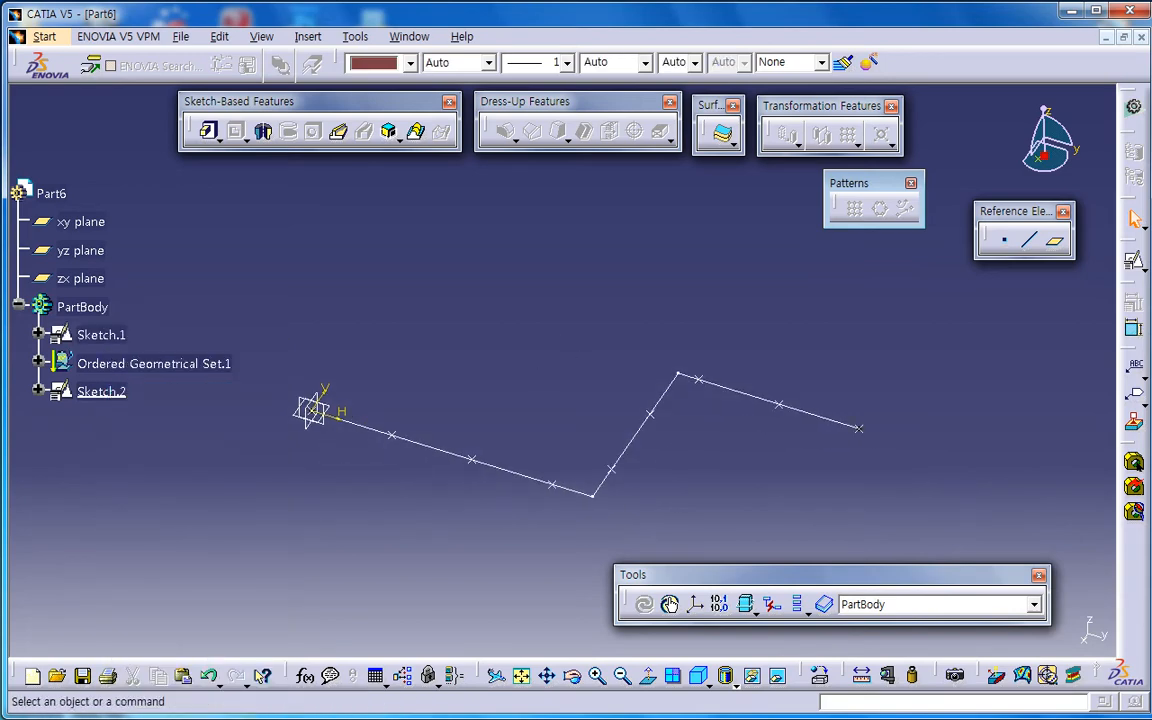
- Create a Standard axis system at the part origin with the default axes
left_click(695, 604)
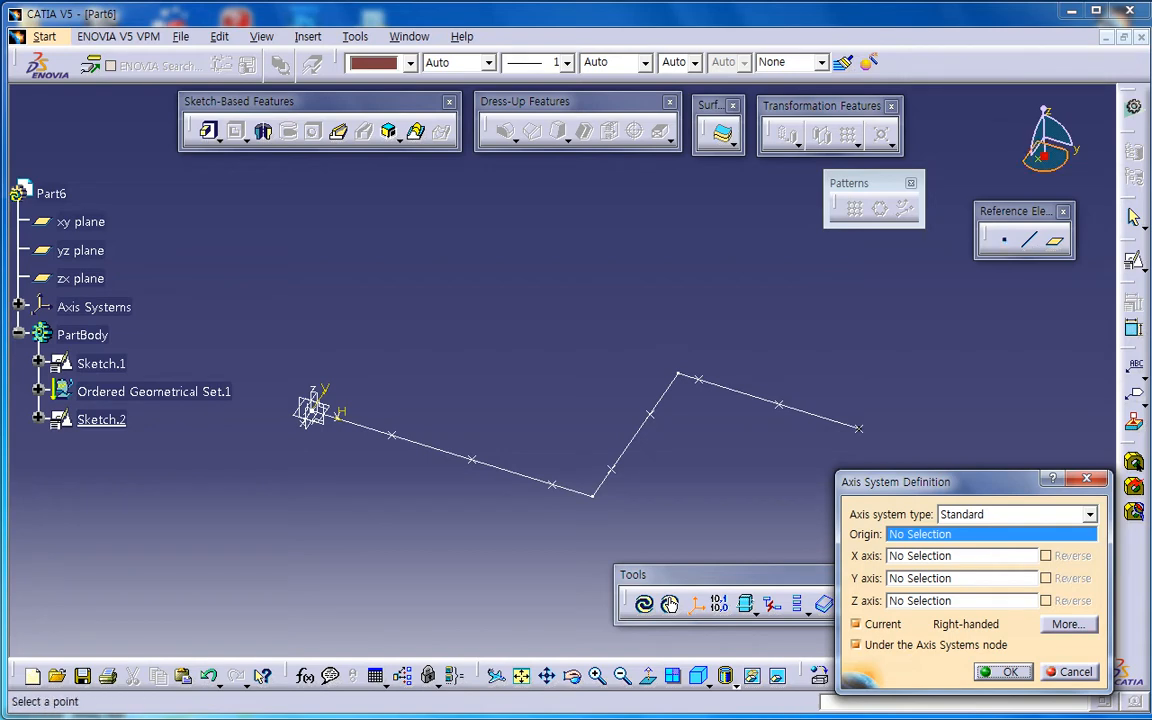
left_click_drag(950, 476, 939, 437)
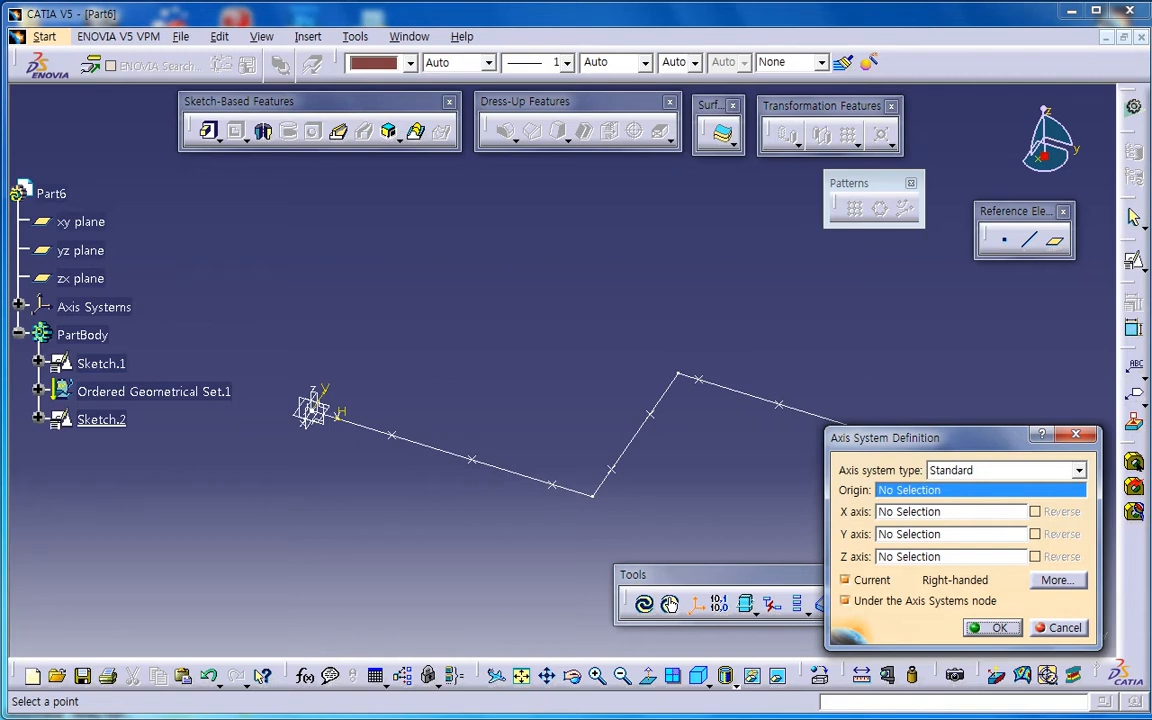
left_click(993, 628)
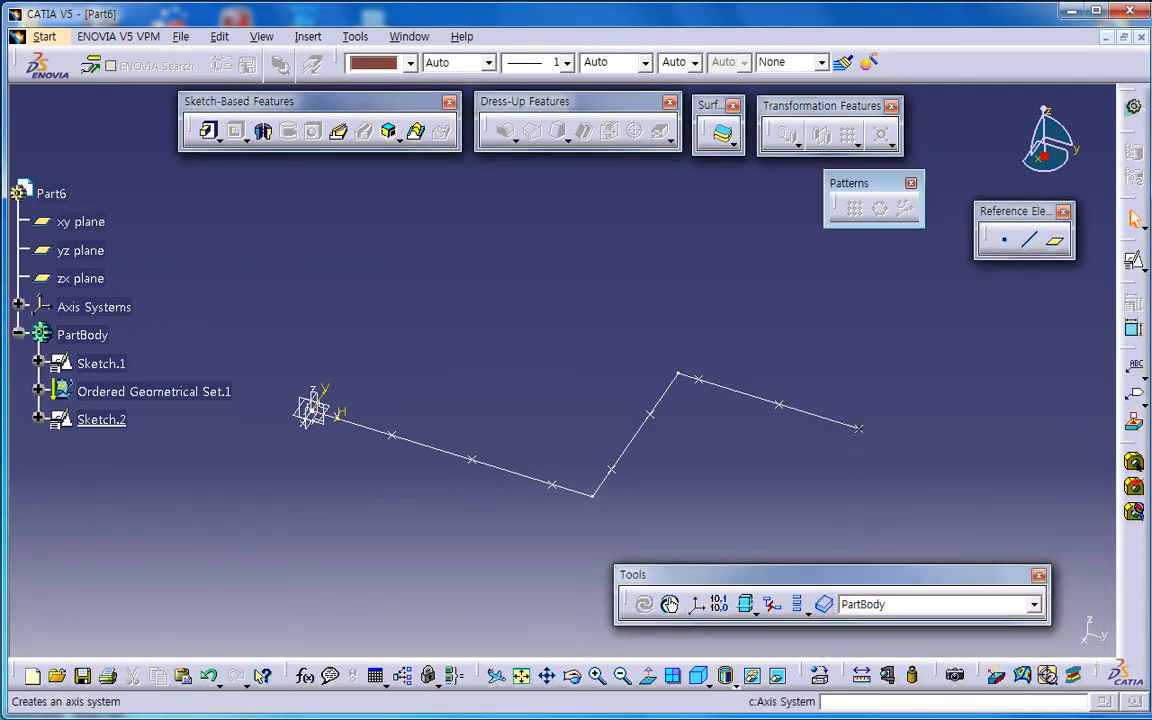
- Start another Standard axis system with its origin at the upper Sketch.2 point on the slanted segment and its X axis along that segment, unreversed
left_click(695, 604)
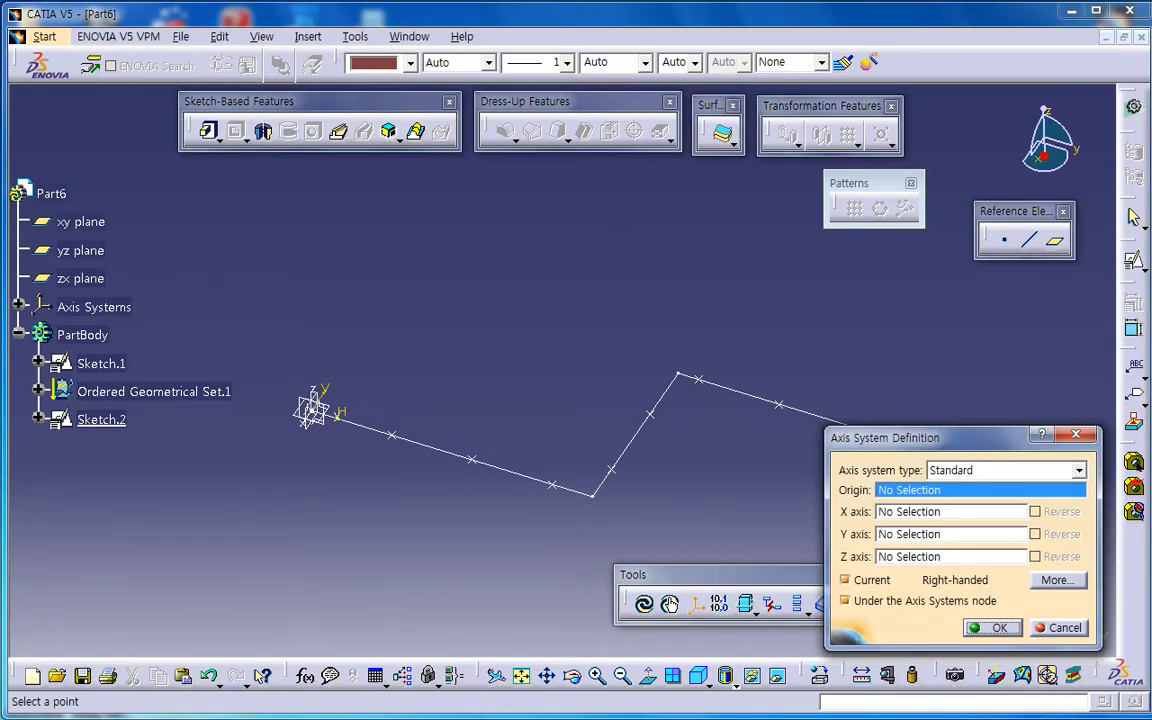
left_click(650, 412)
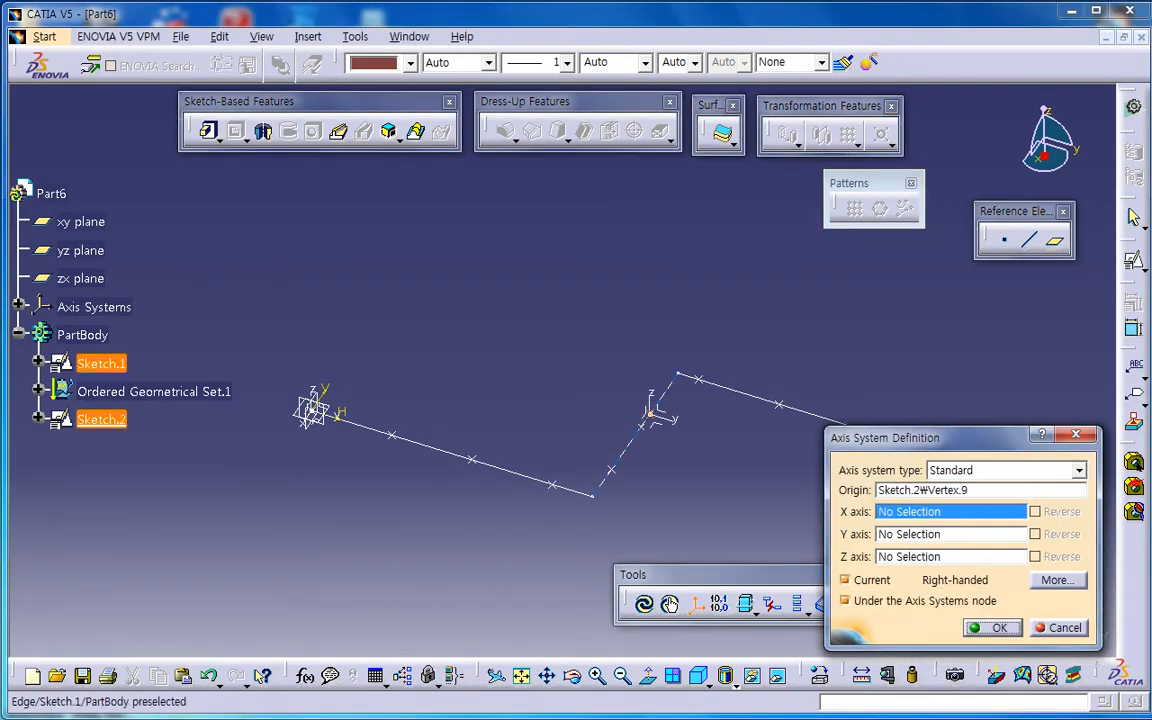
left_click(643, 425)
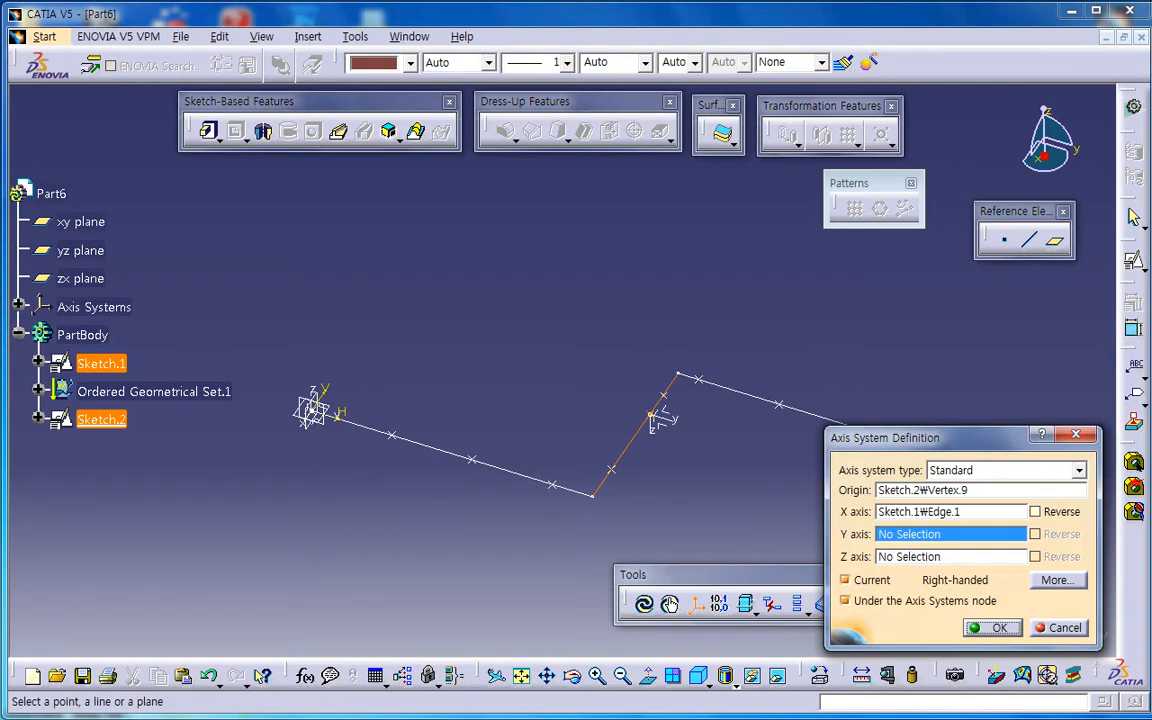
left_click(950, 557)
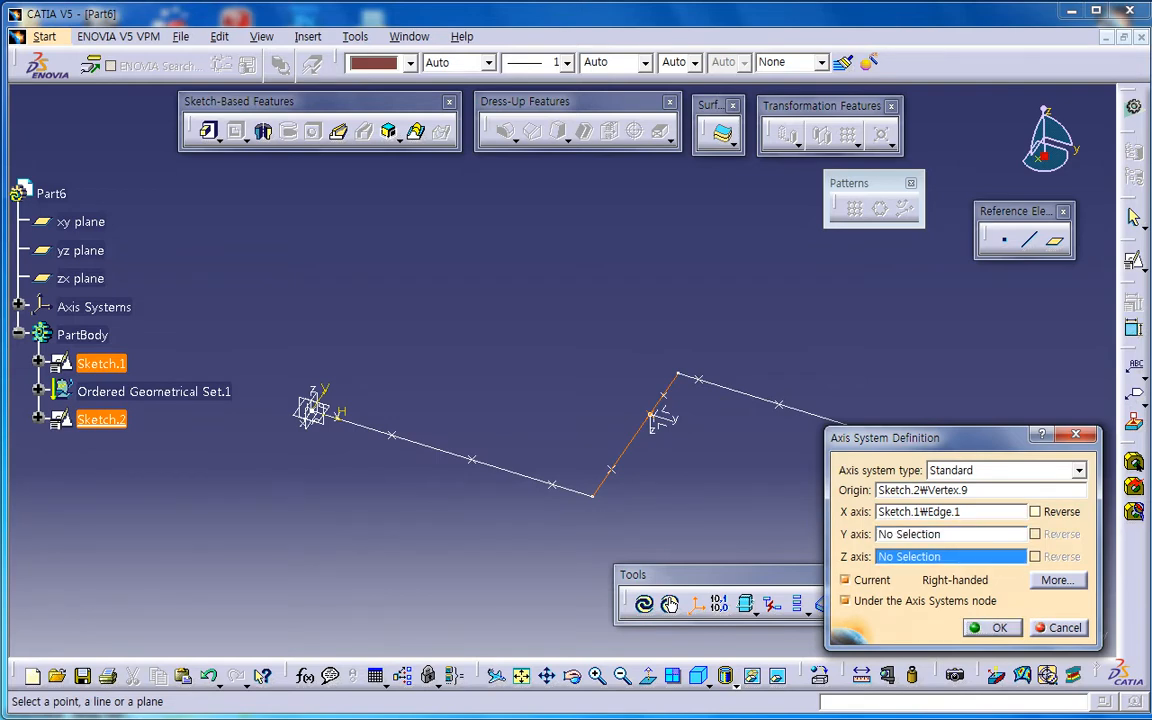
left_click(1036, 511)
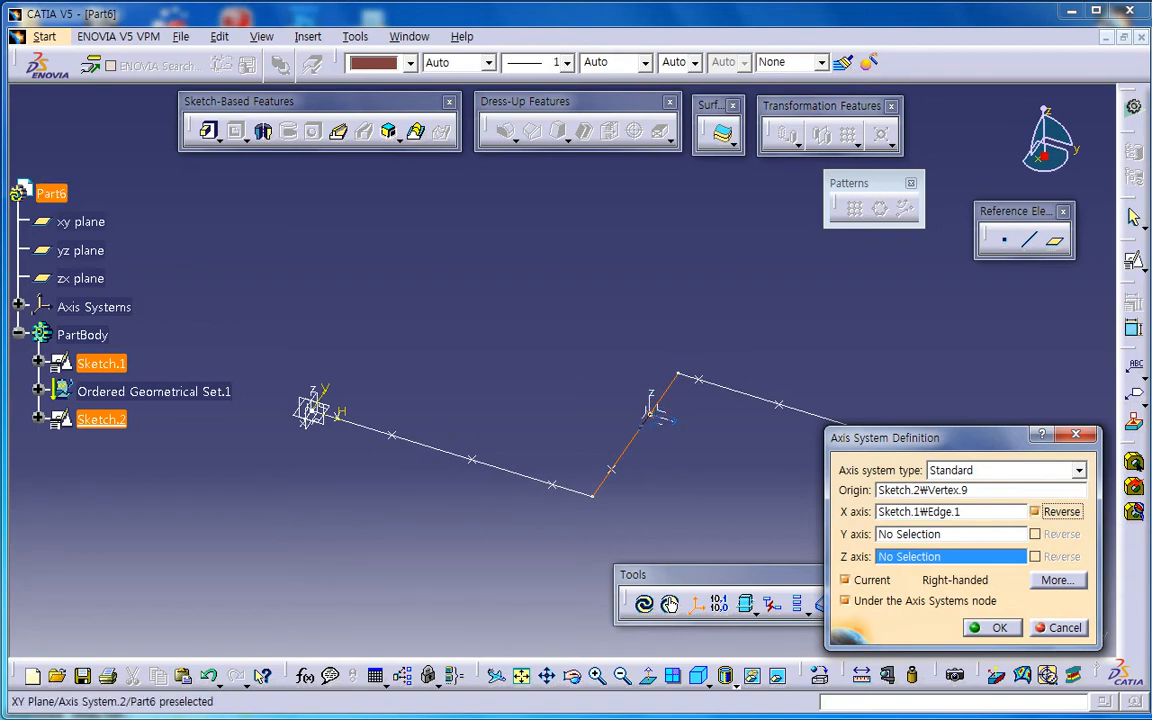
left_click(950, 511)
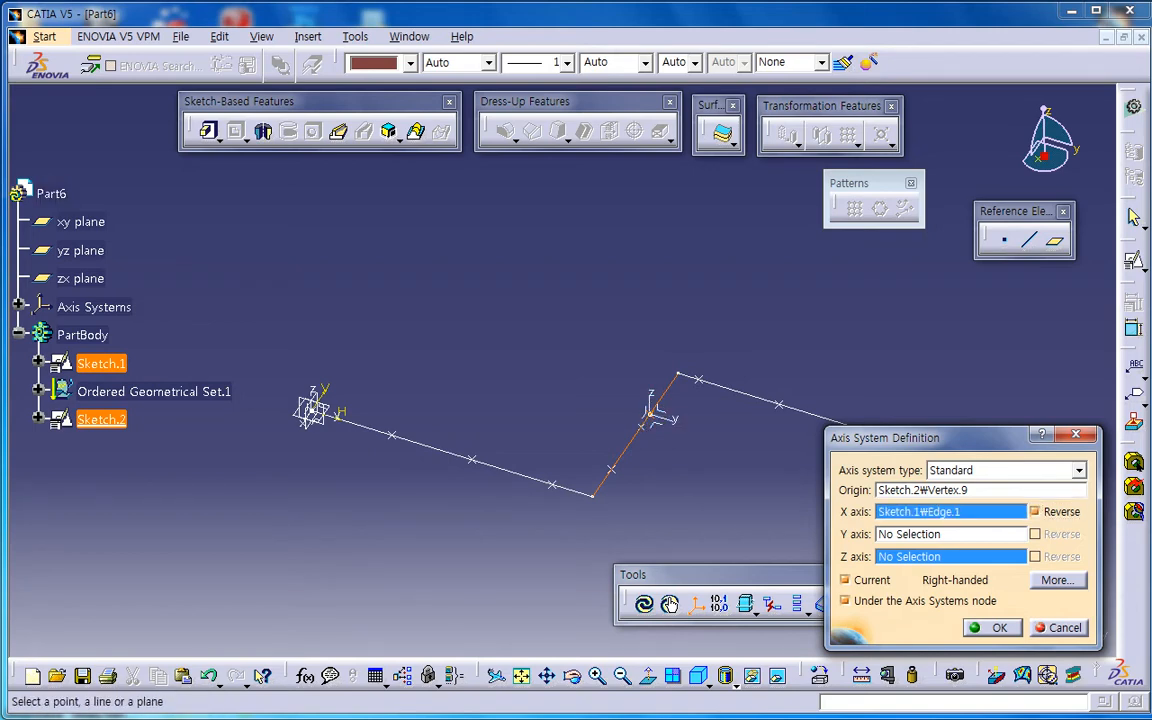
left_click(1036, 511)
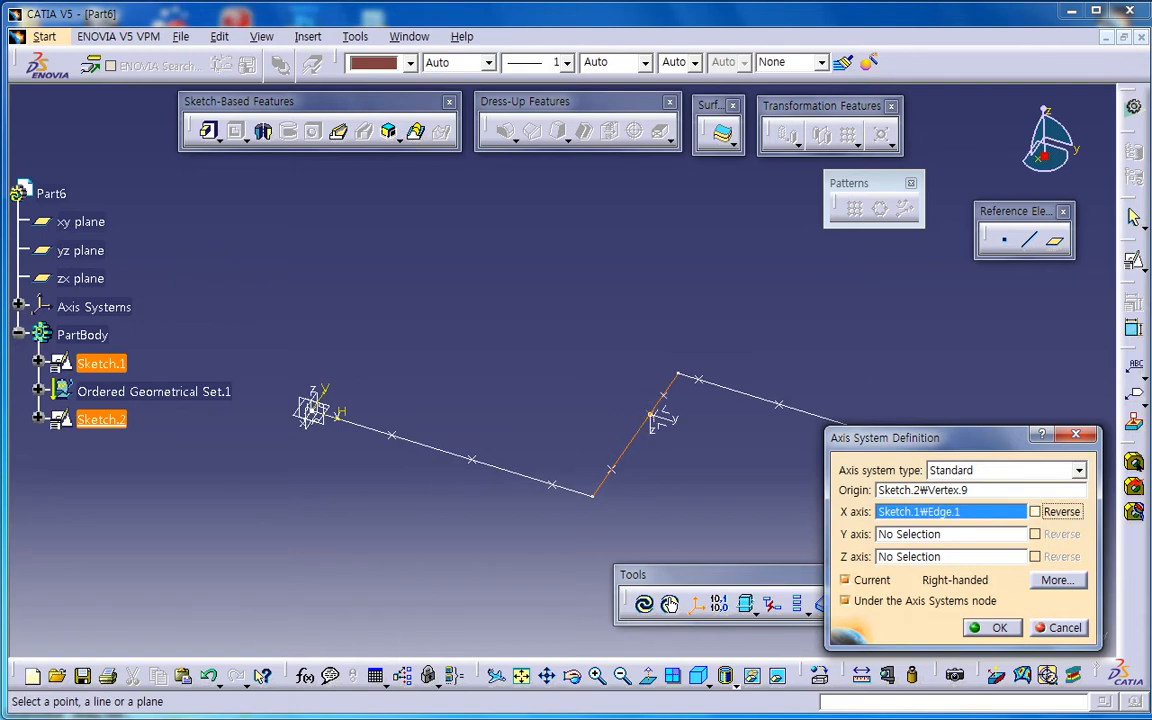
- Orient the axis system's Y axis along the adjoining upper Sketch.1 segment, reversed, and finish it as a right-handed current system
left_click(950, 534)
left_click(735, 391)
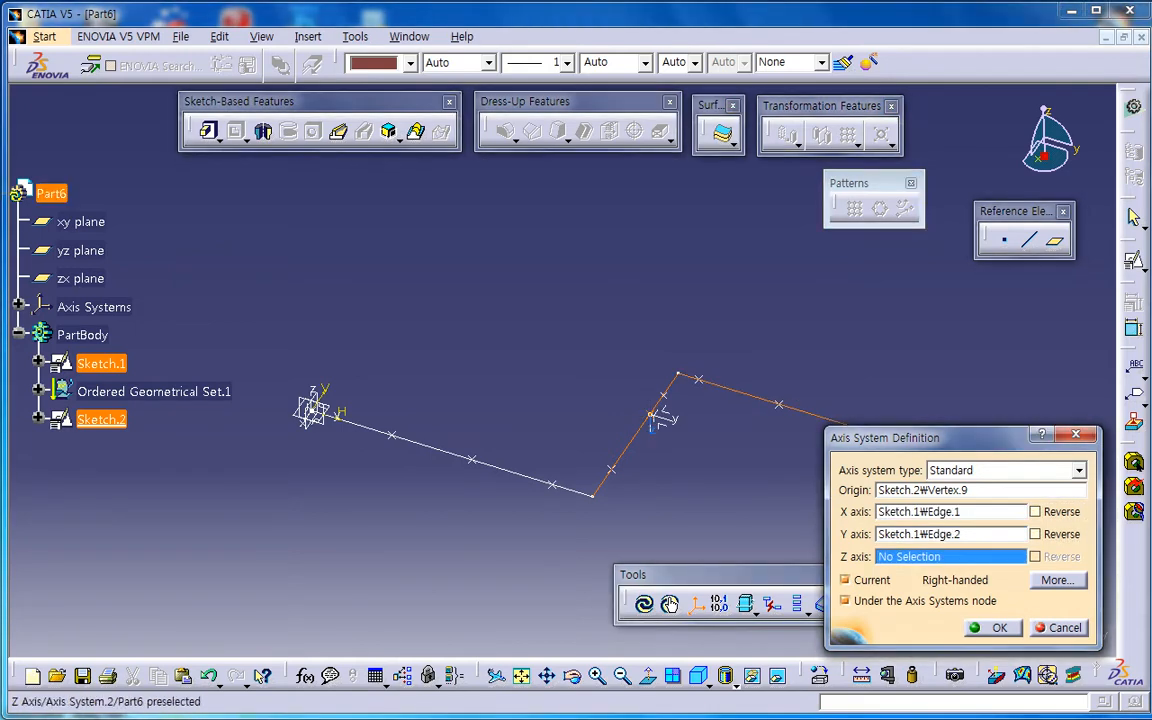
left_click(1036, 534)
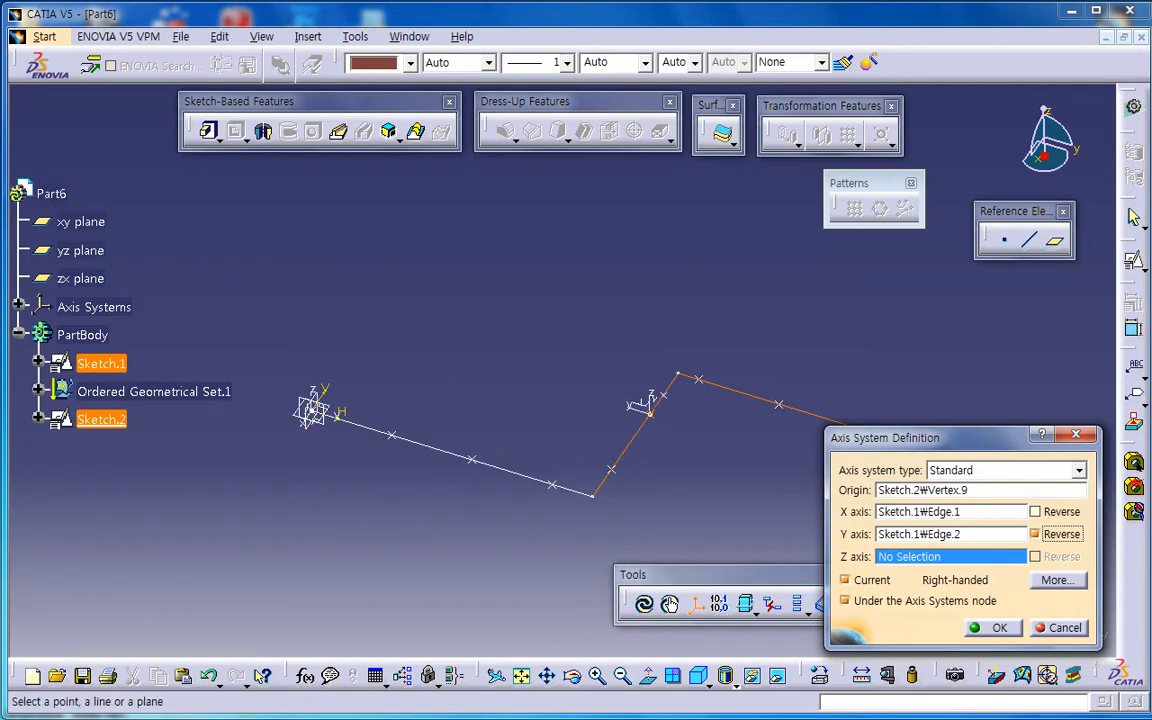
left_click(993, 628)
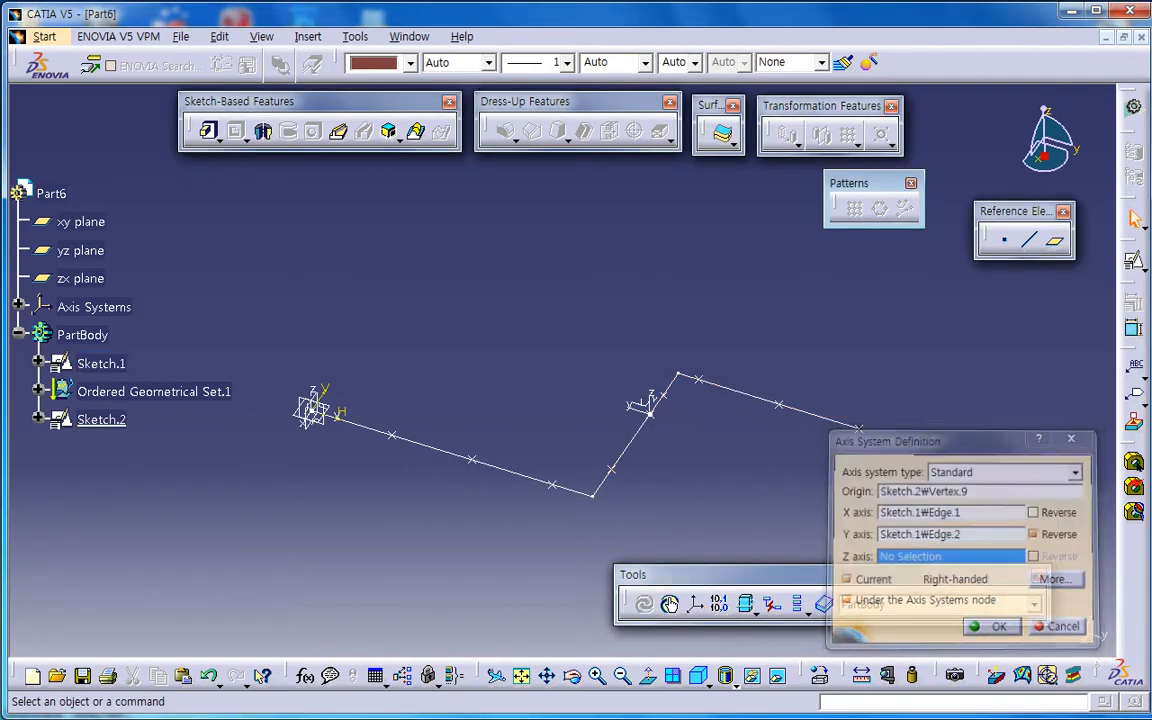
mouse_move(425, 592)
middle_mouse_down()
mouse_move(516, 551)
mouse_move(594, 545)
middle_mouse_up()
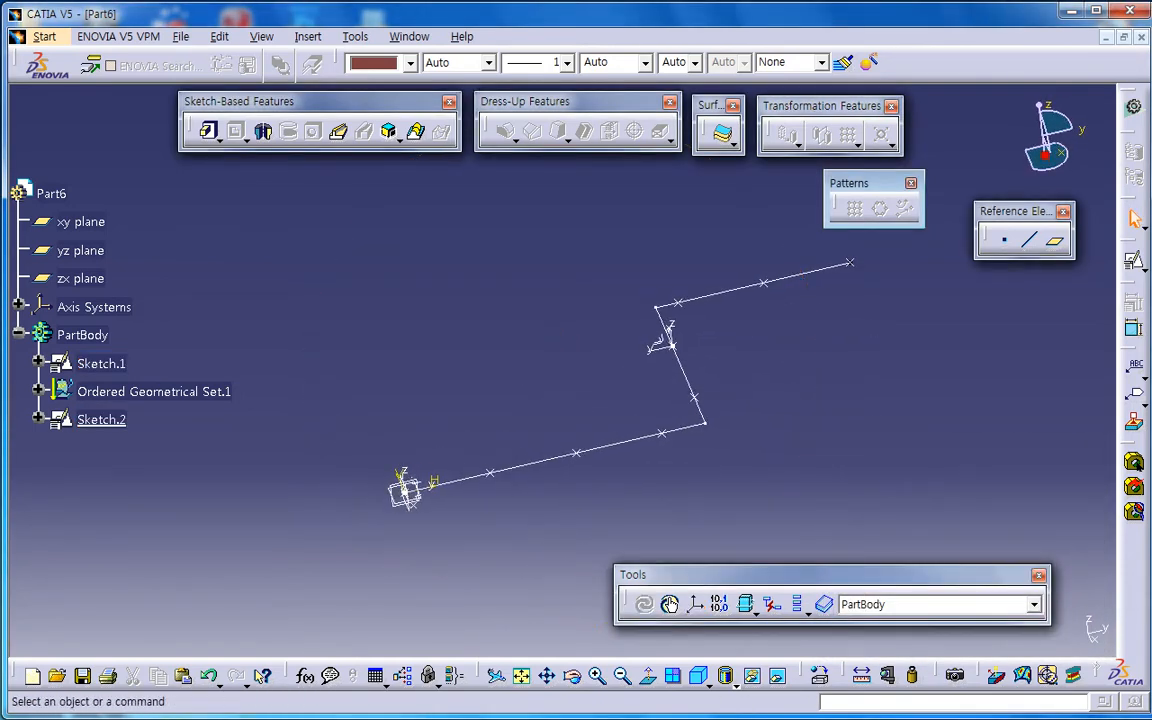
- Expand the Axis Systems node and examine which axes in the model belong to Axis System.1 and Axis System.2
left_click(18, 305)
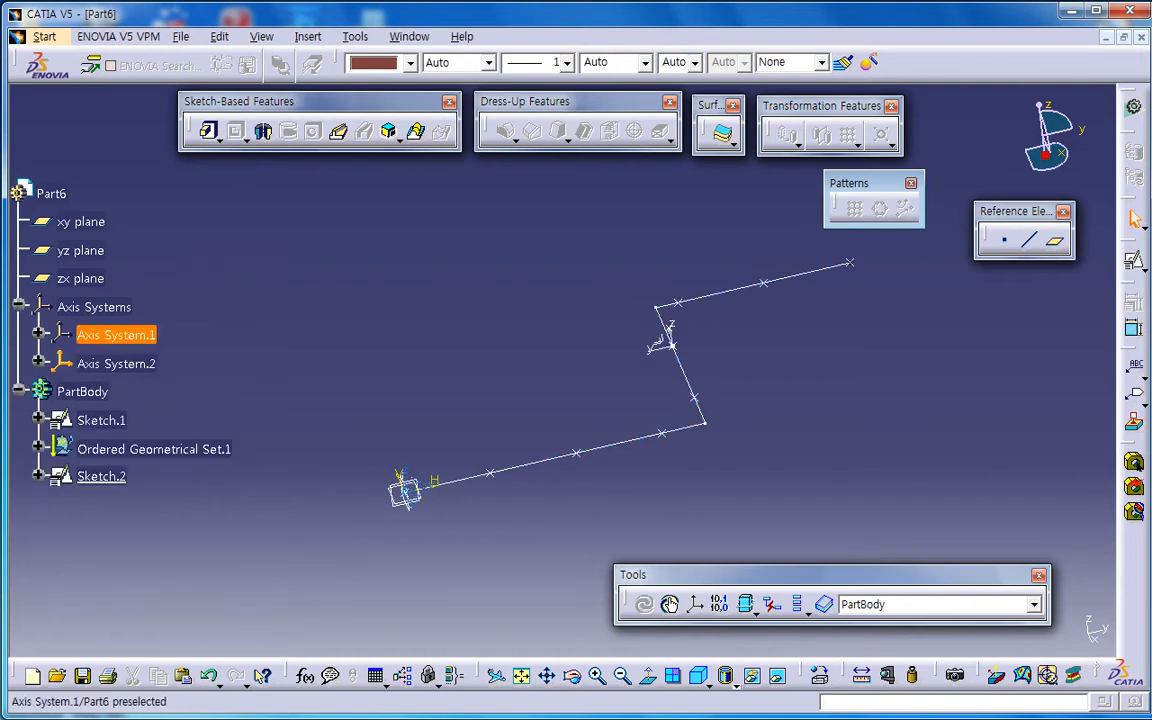
left_click(116, 336)
left_click(116, 364)
left_click(116, 336)
left_click(116, 364)
left_click(215, 364)
left_click(127, 336)
right_click(127, 336)
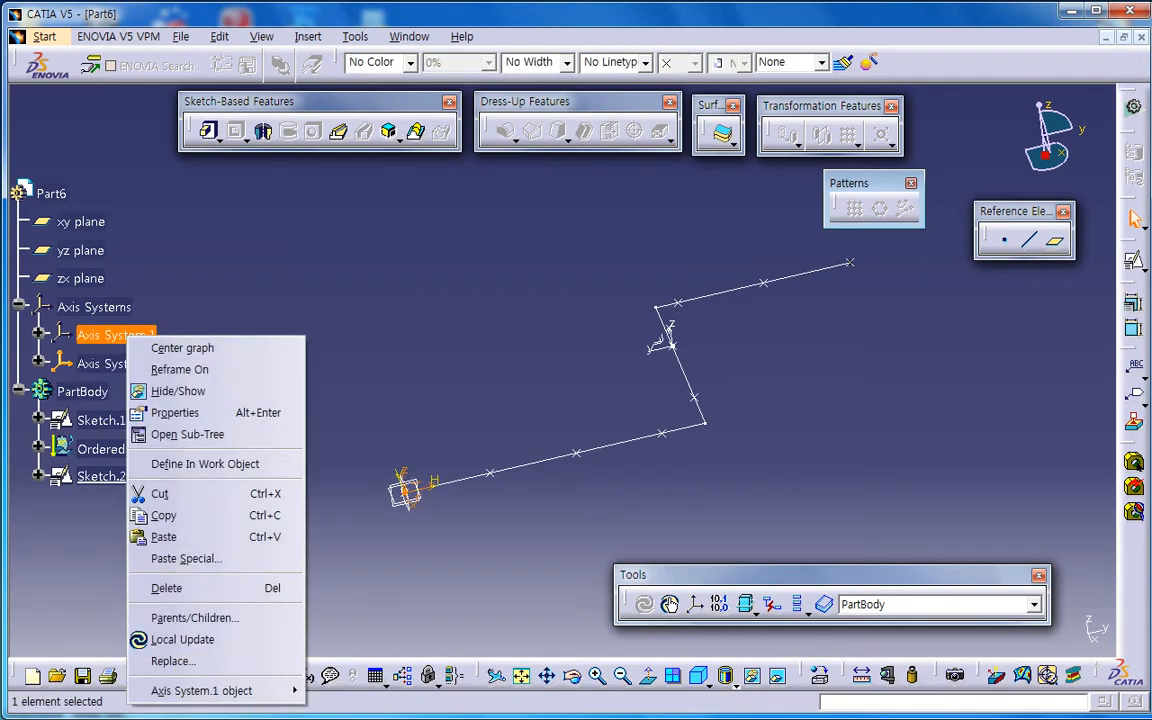
left_click(205, 464)
middle_click_drag(555, 362, 560, 358)
right_click(145, 279)
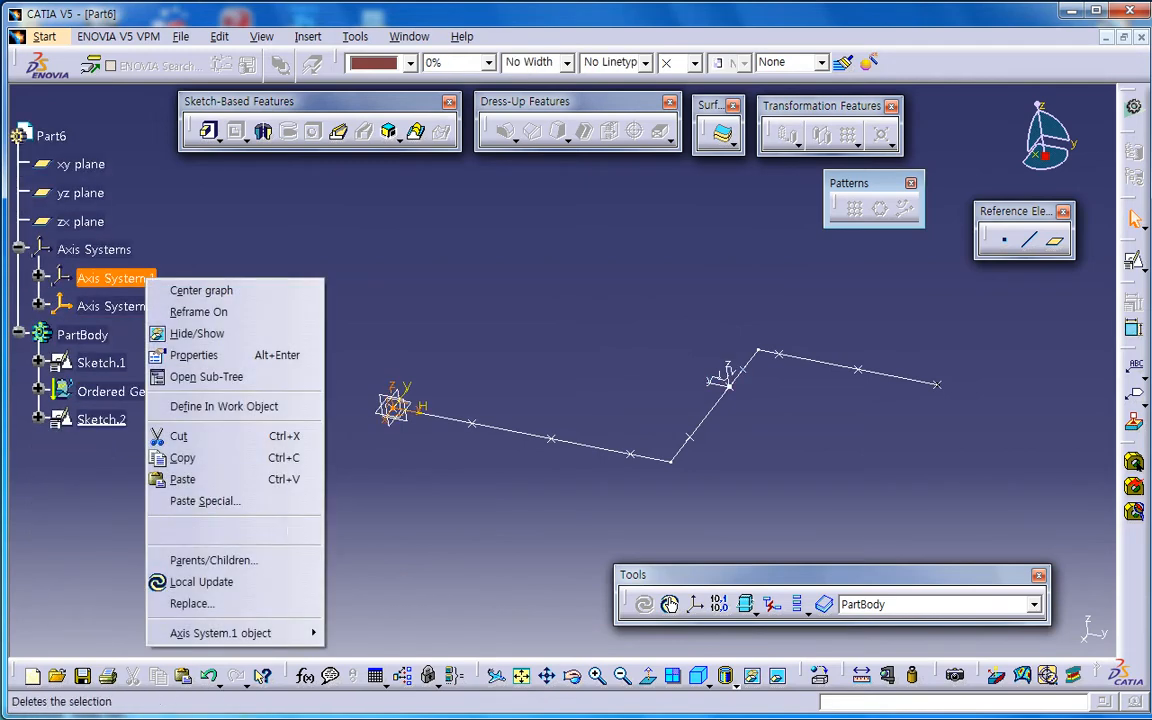
mouse_move(220, 633)
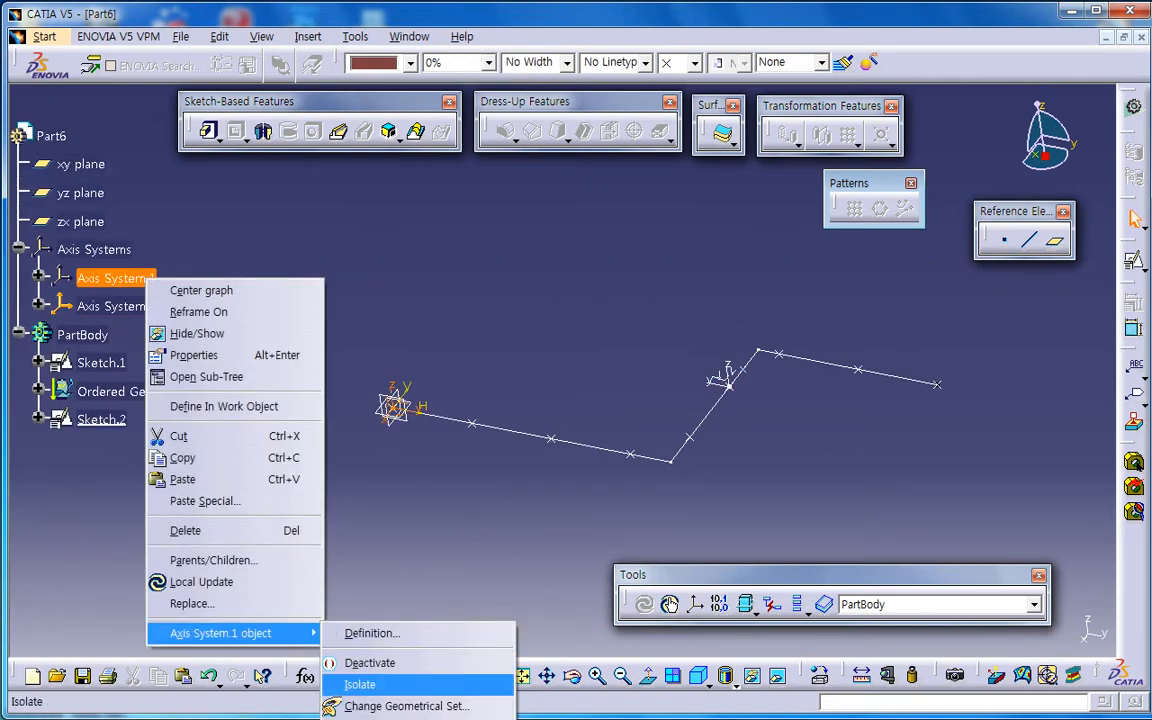
key("Escape")
- Set Axis System.1 as the current axis system
scroll(130, 300, "down", 2)
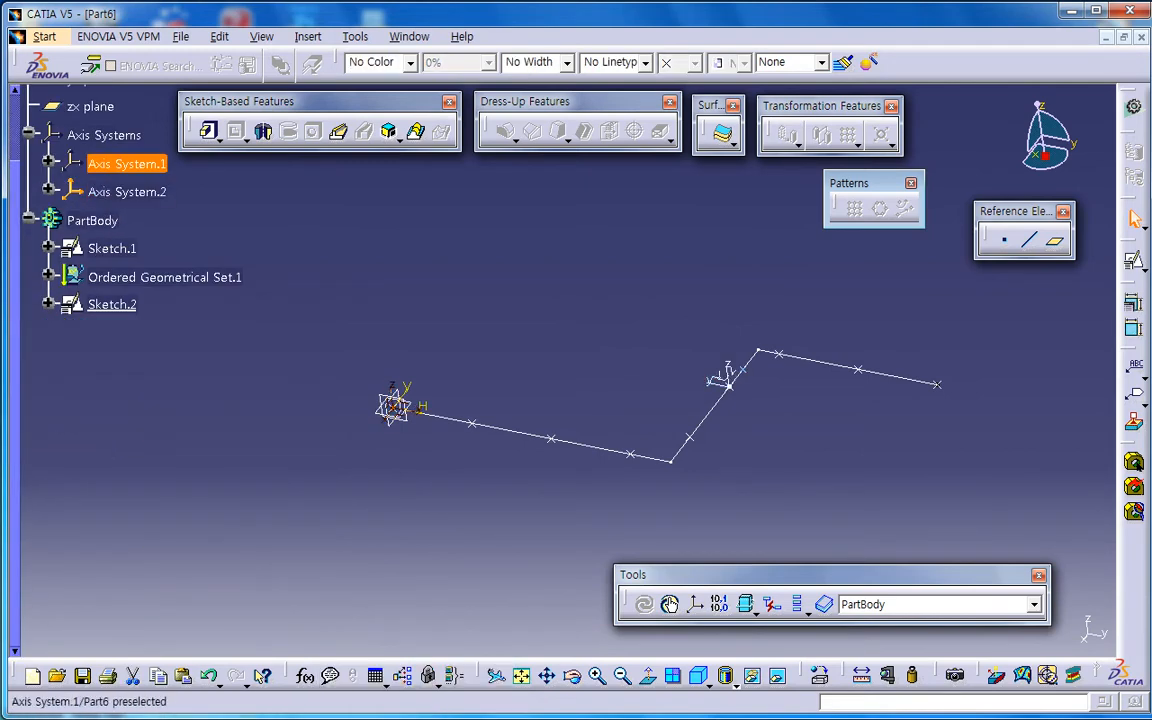
right_click(140, 166)
mouse_move(225, 523)
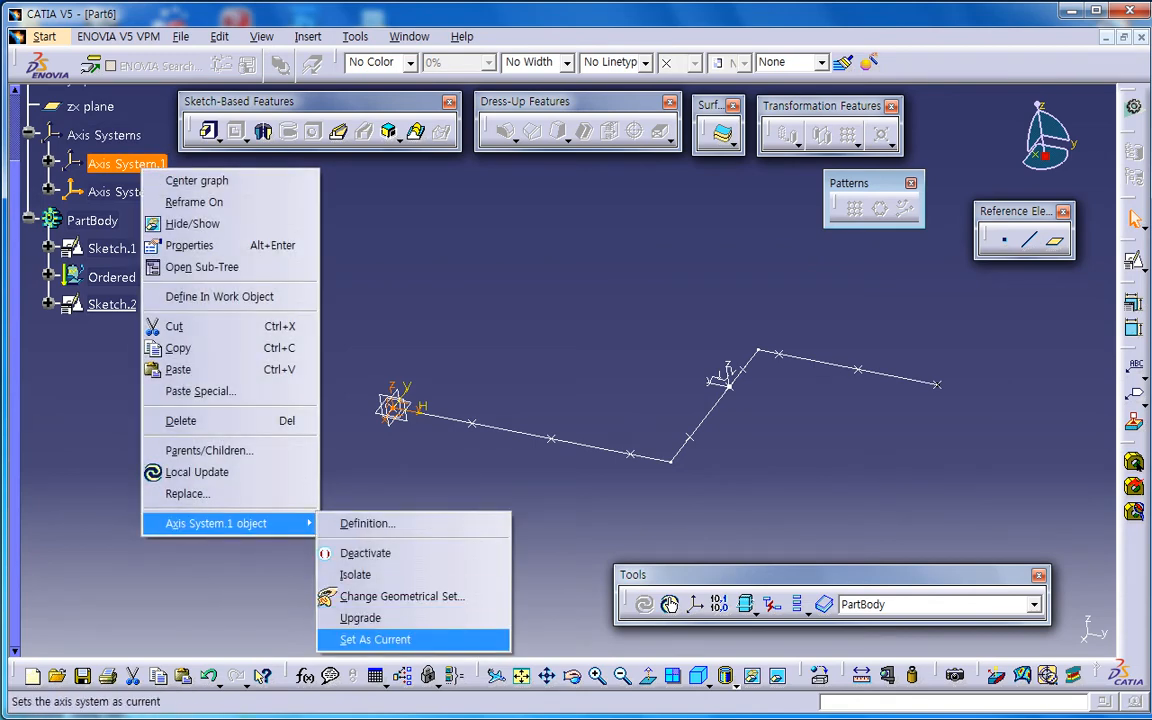
left_click(375, 639)
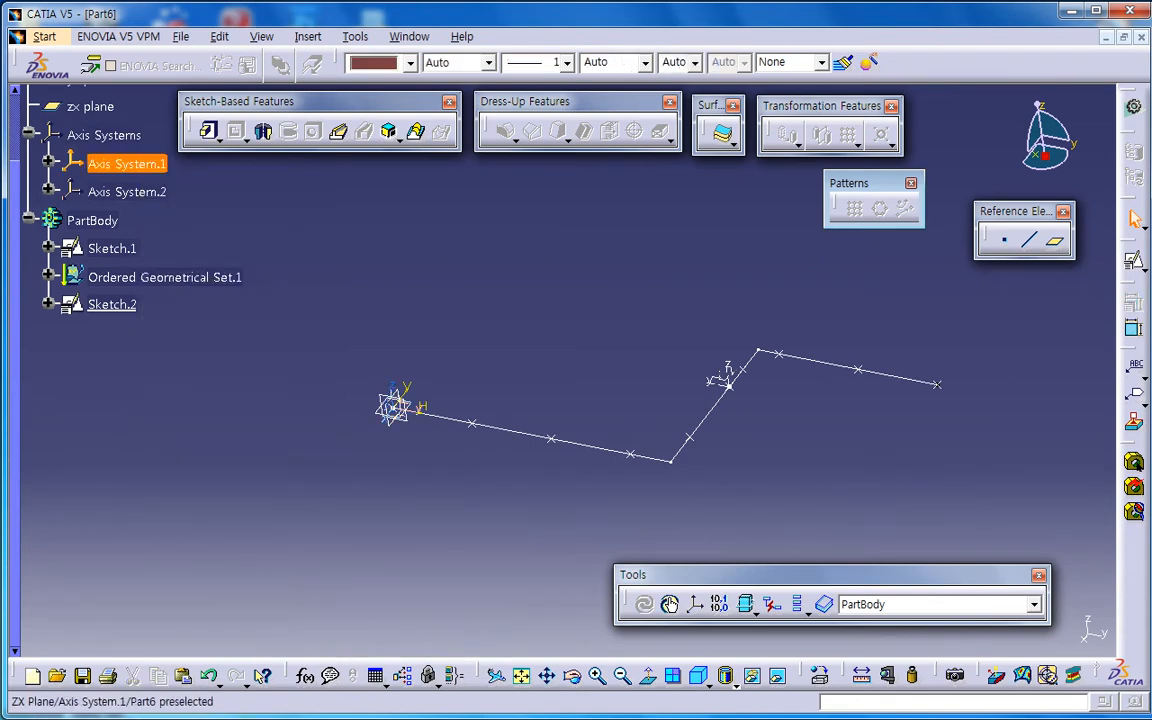
- Hide the xy, yz and zx reference planes together
scroll(120, 222, "up", 2)
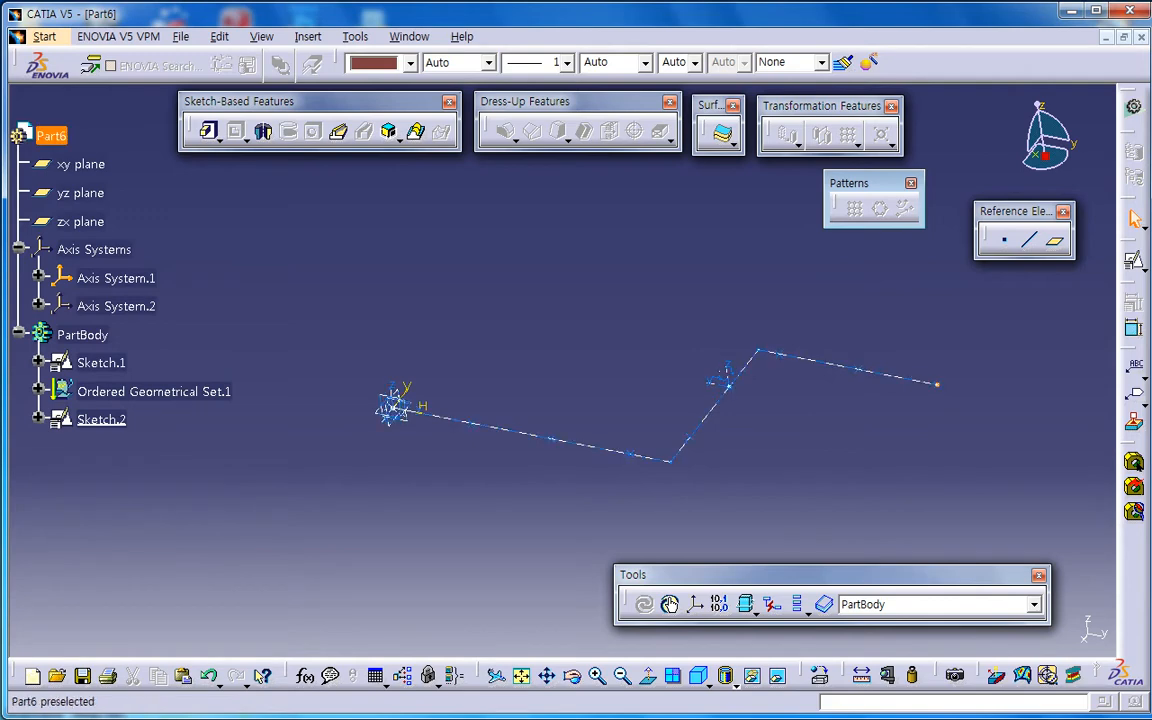
left_click(80, 221)
left_click(80, 164, "shift")
right_click(78, 162)
left_click(120, 221)
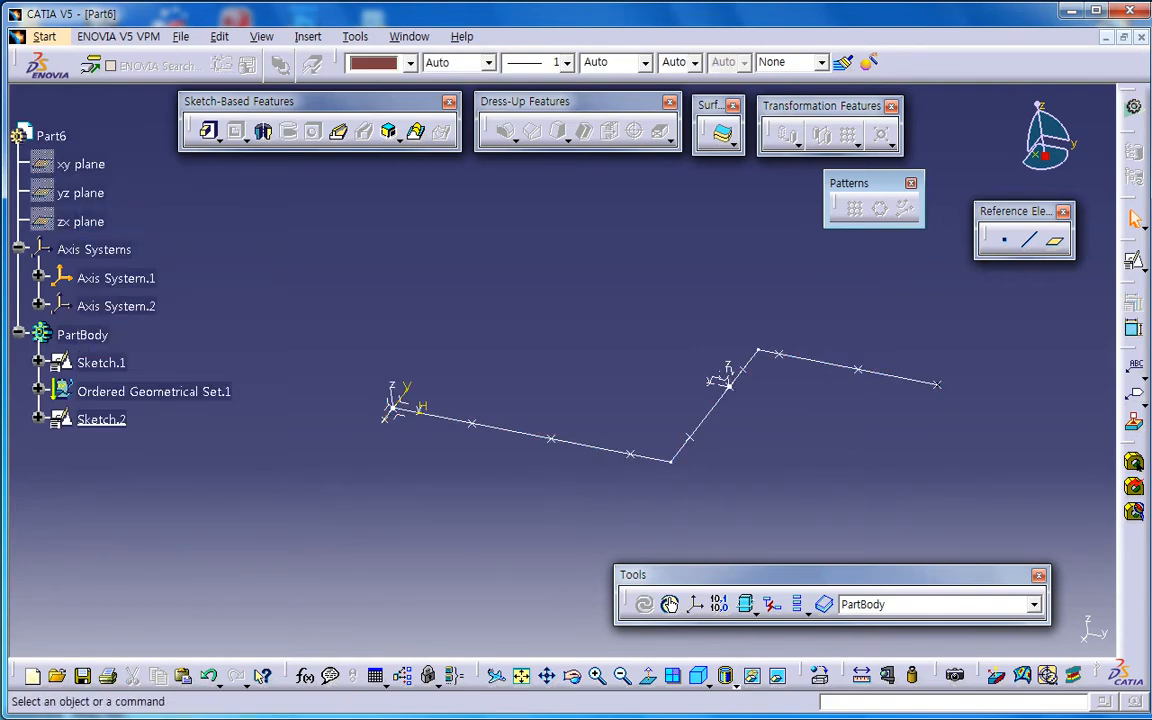
- Start a positioned sketch on the XY plane of Axis System.1 with implicit origin and orientation
left_click(208, 130)
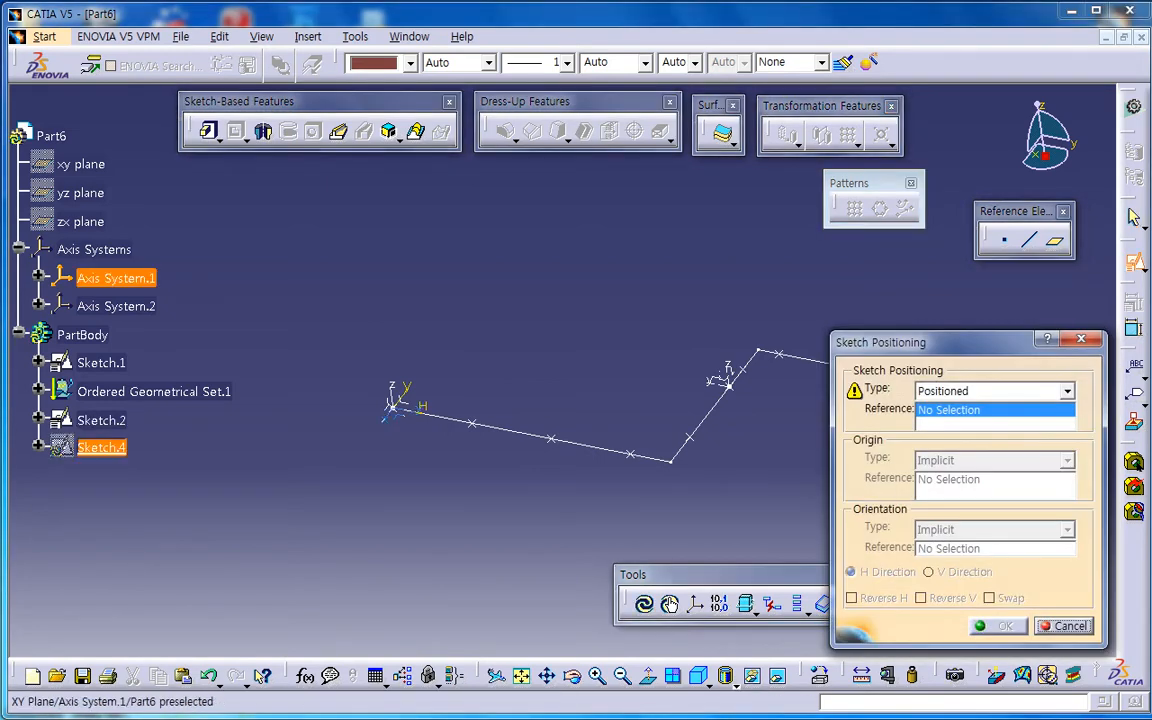
left_click(400, 408)
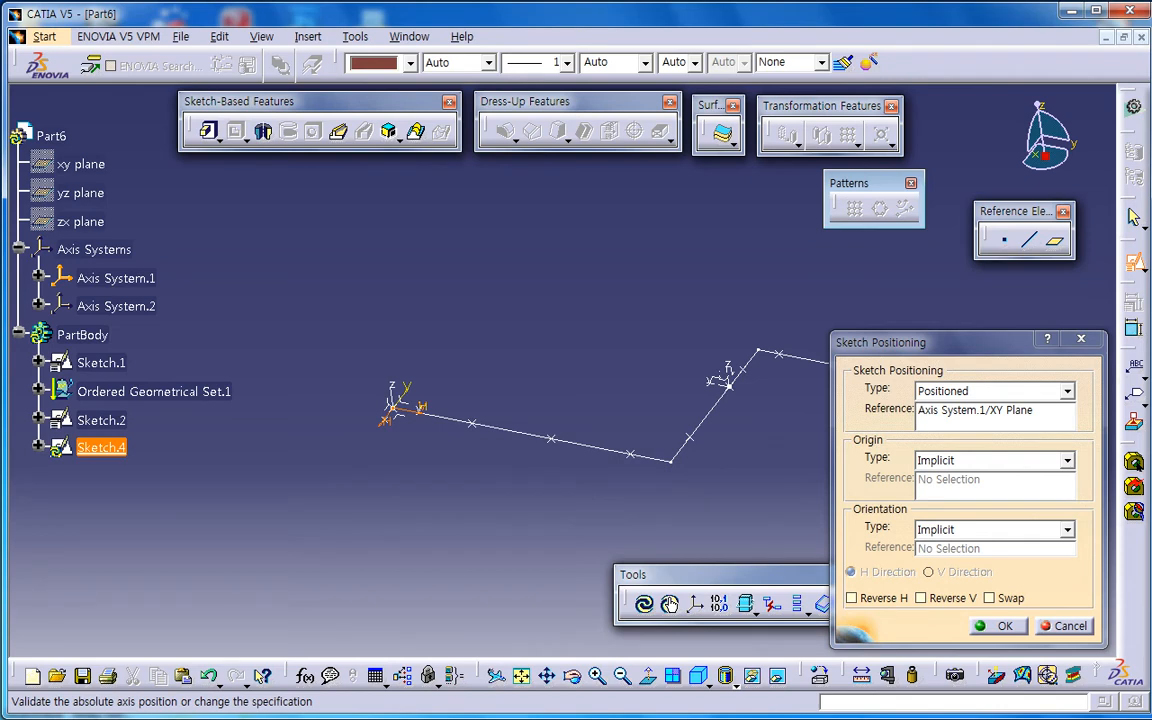
scroll(562, 420, "up", 1)
middle_click_drag(562, 420, 562, 375)
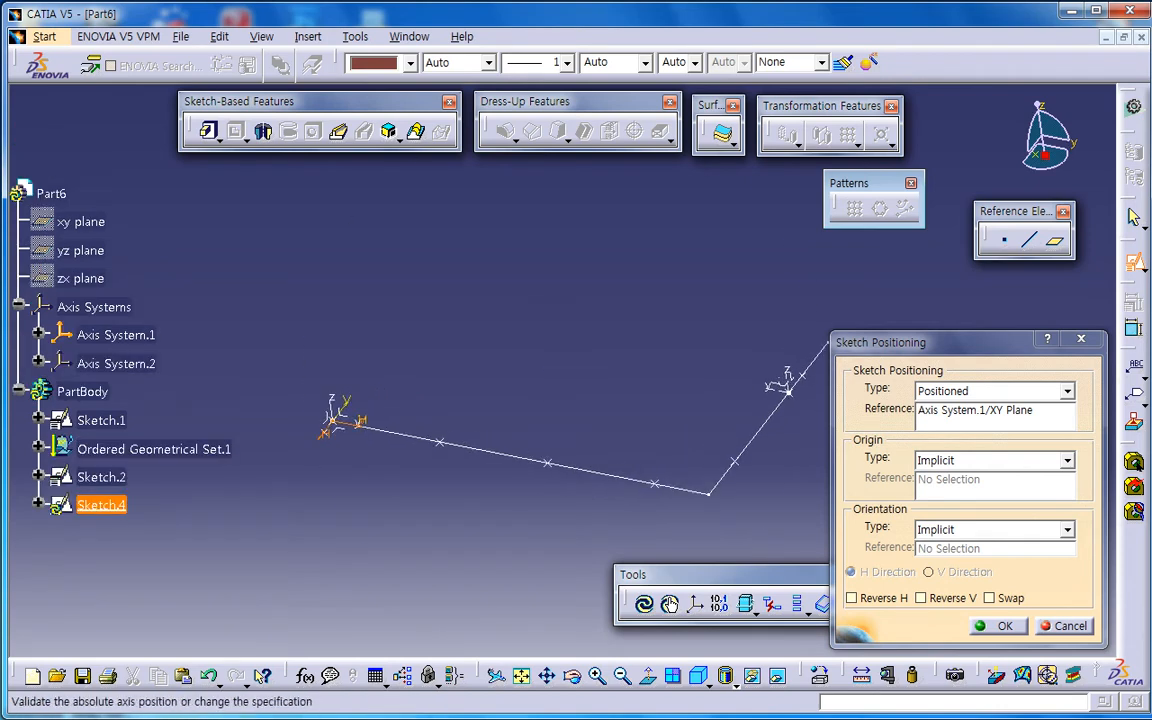
left_click(997, 625)
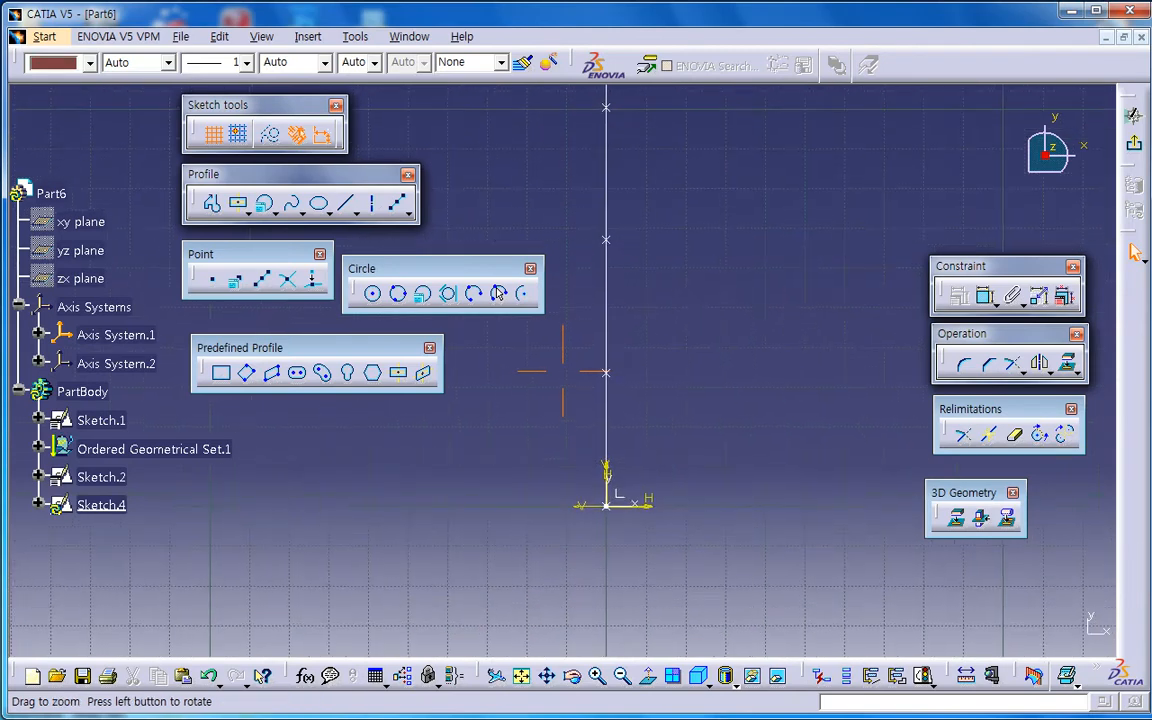
- Sketch a closed six-sided profile from the origin, tapering towards negative H, about 19 mm high and reaching H about 10 mm, and exit the sketch
left_click(213, 203)
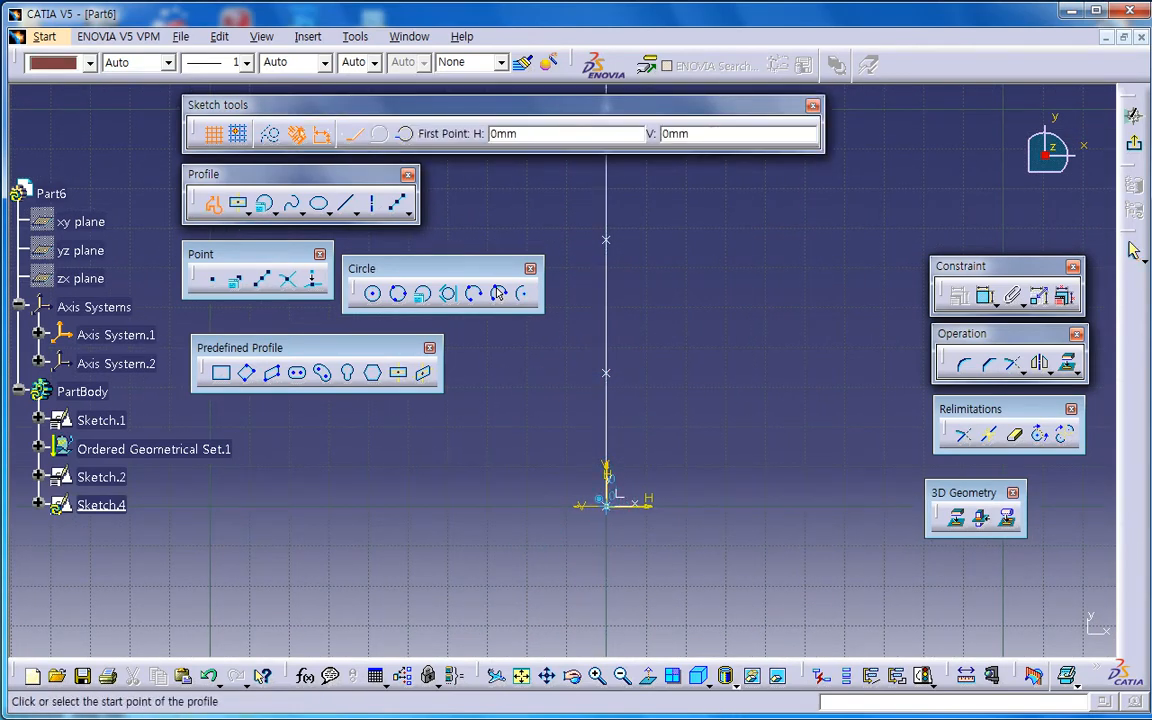
left_click(605, 503)
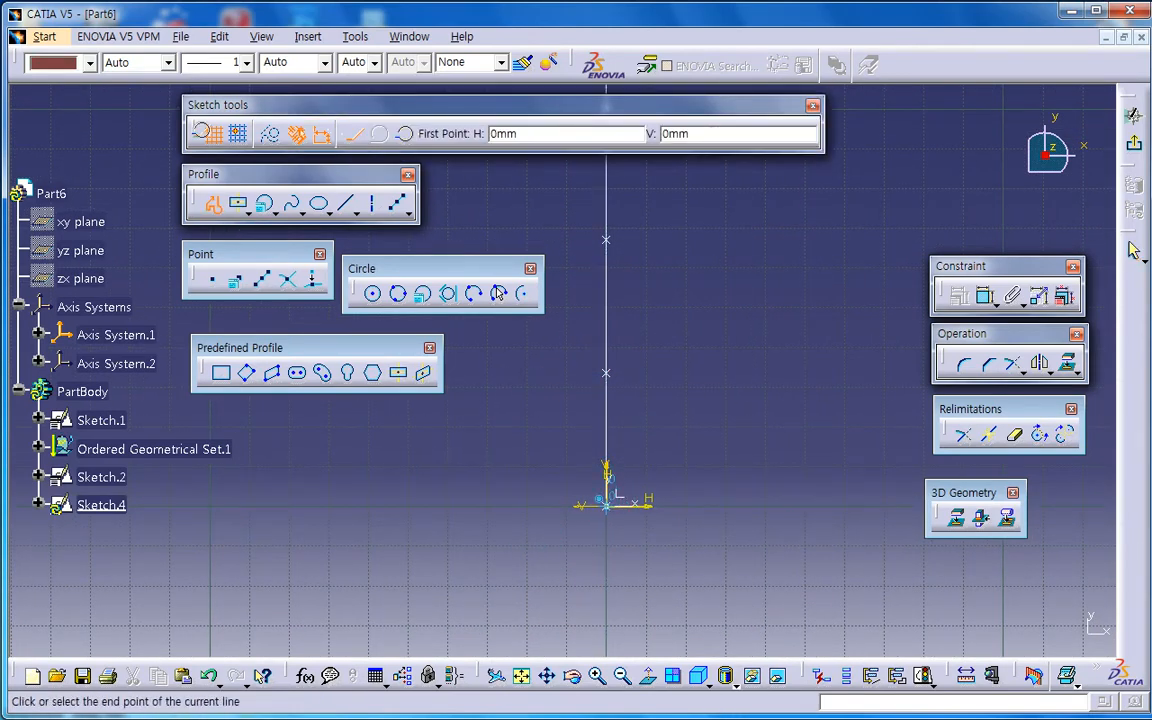
left_click(535, 448)
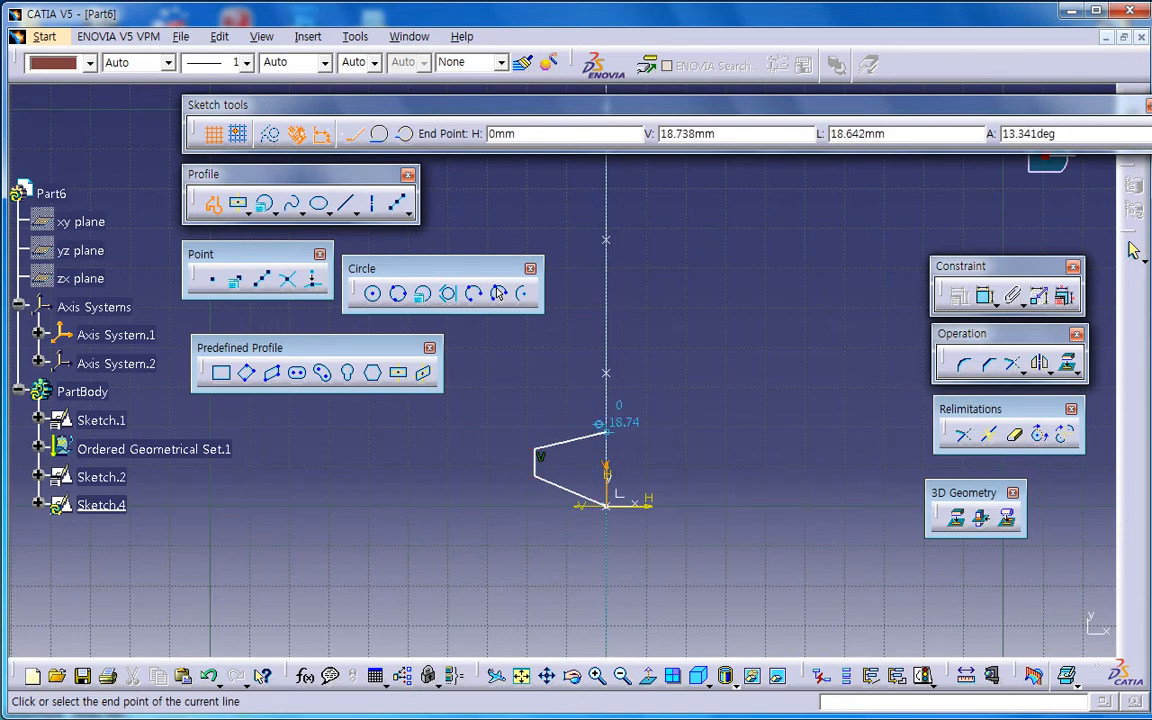
left_click(605, 432)
left_click(645, 432)
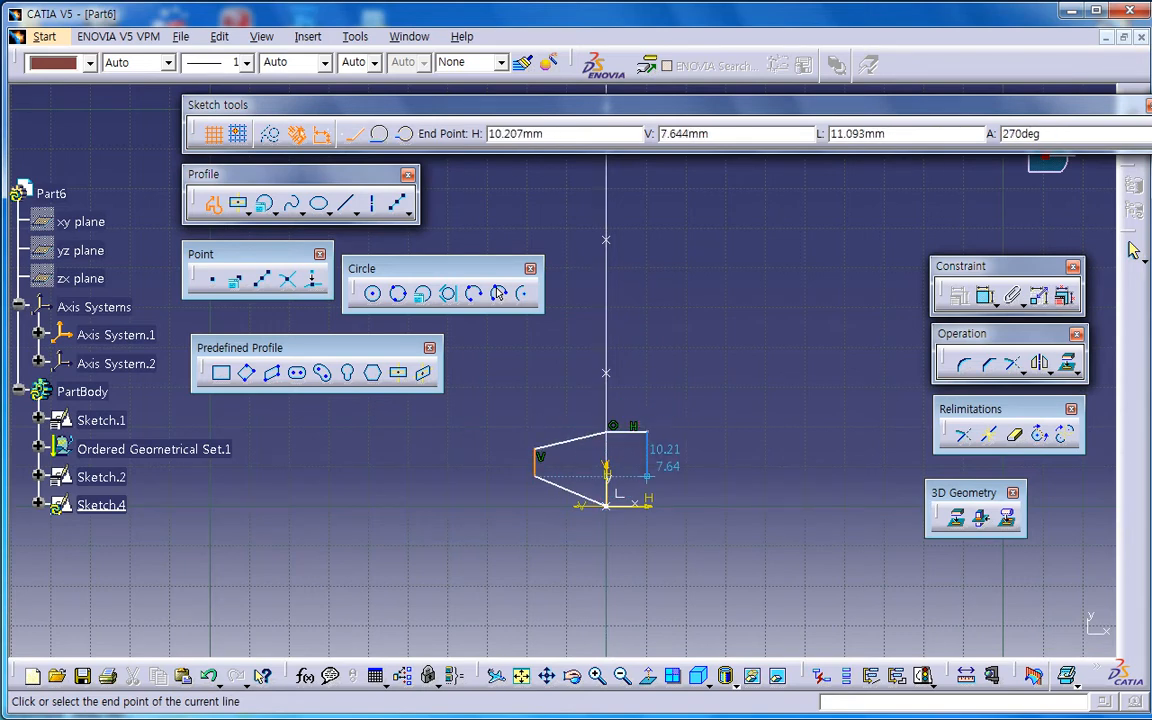
left_click(647, 503)
left_click(605, 503)
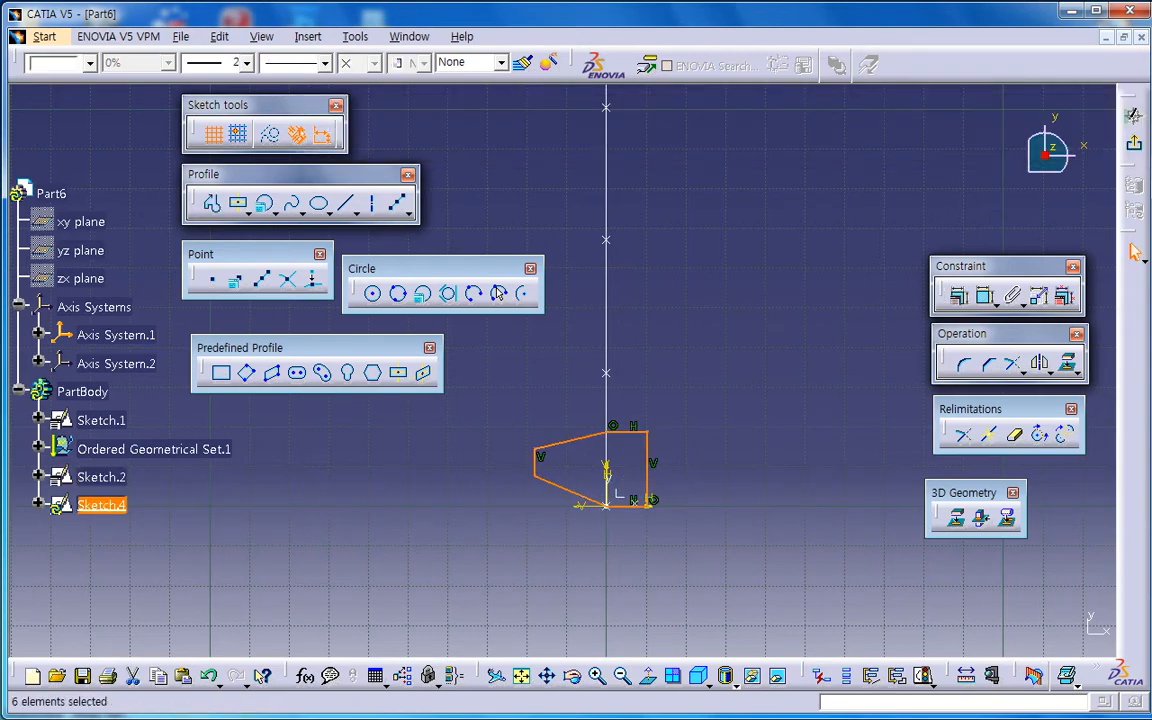
left_click(1133, 115)
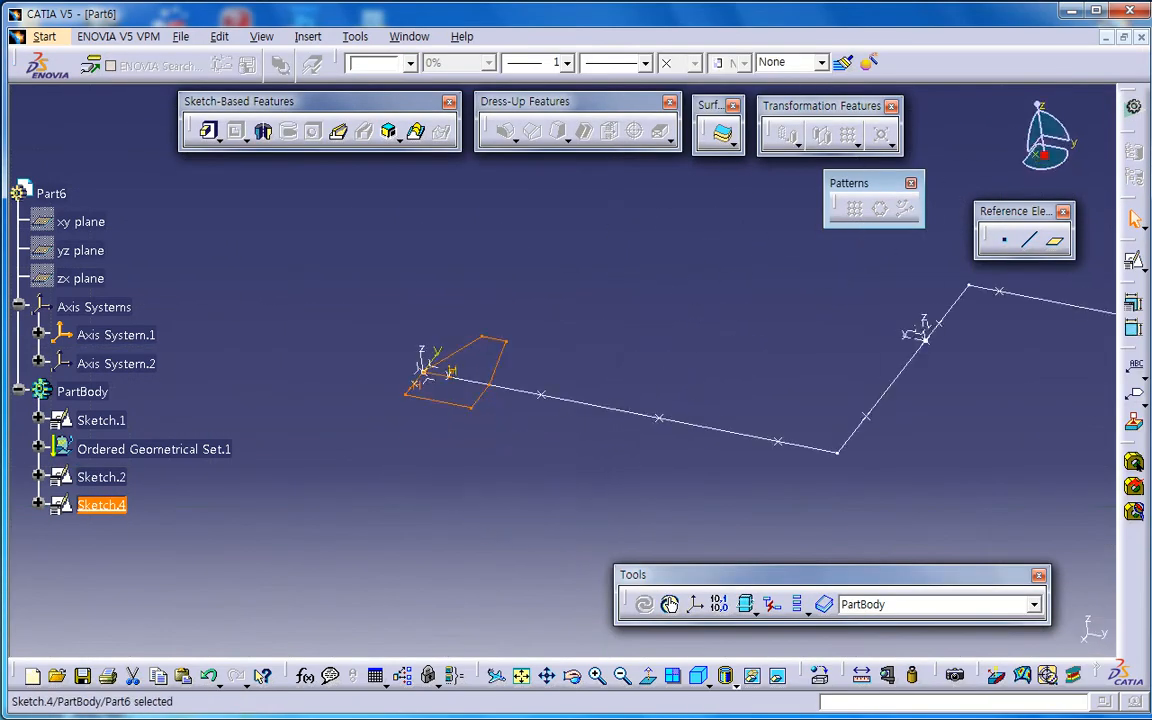
- Pad the six-sided Sketch.4 profile to a length of 20 mm
left_click(208, 131)
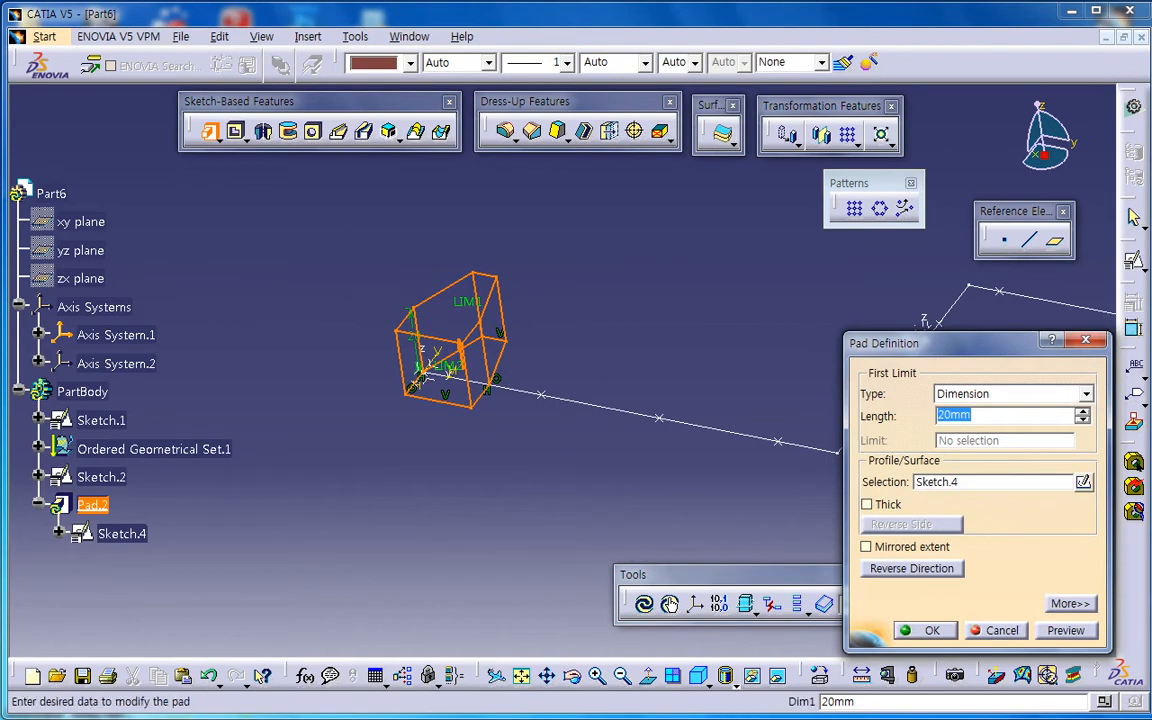
left_click(926, 630)
middle_click_drag(640, 400, 466, 460)
left_click(470, 500)
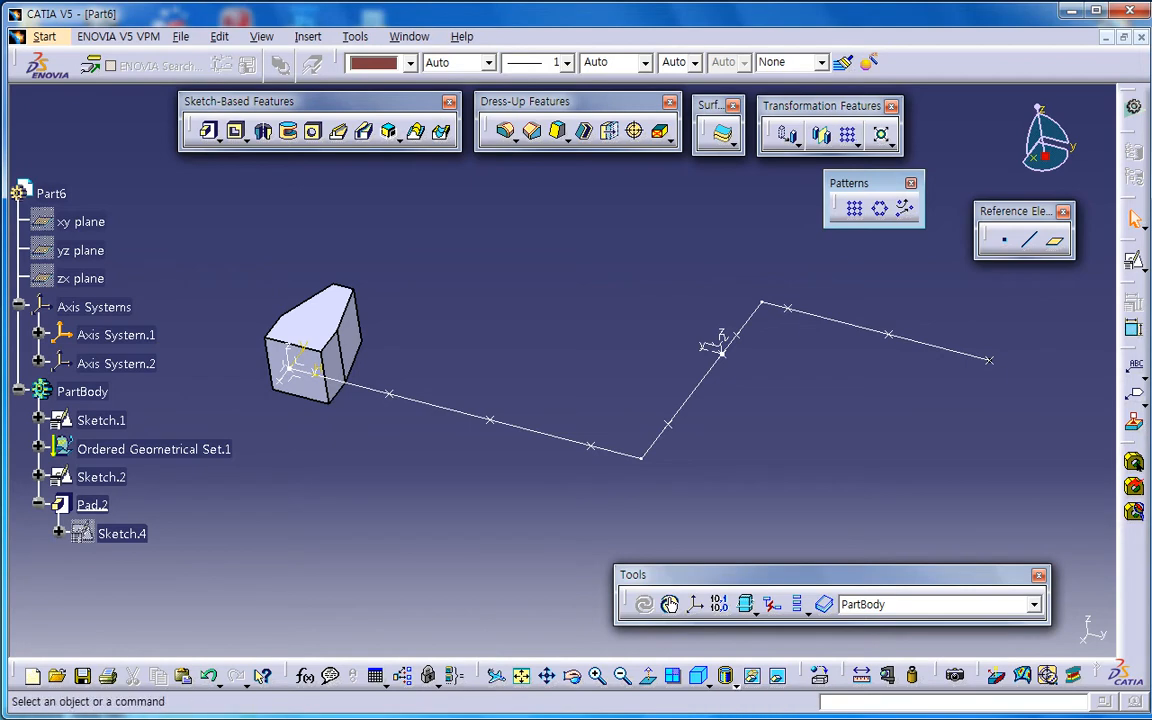
- Float the Transformations toolbar over the workspace beside the Patterns toolbar
left_click(798, 145)
left_click_drag(803, 160, 650, 205)
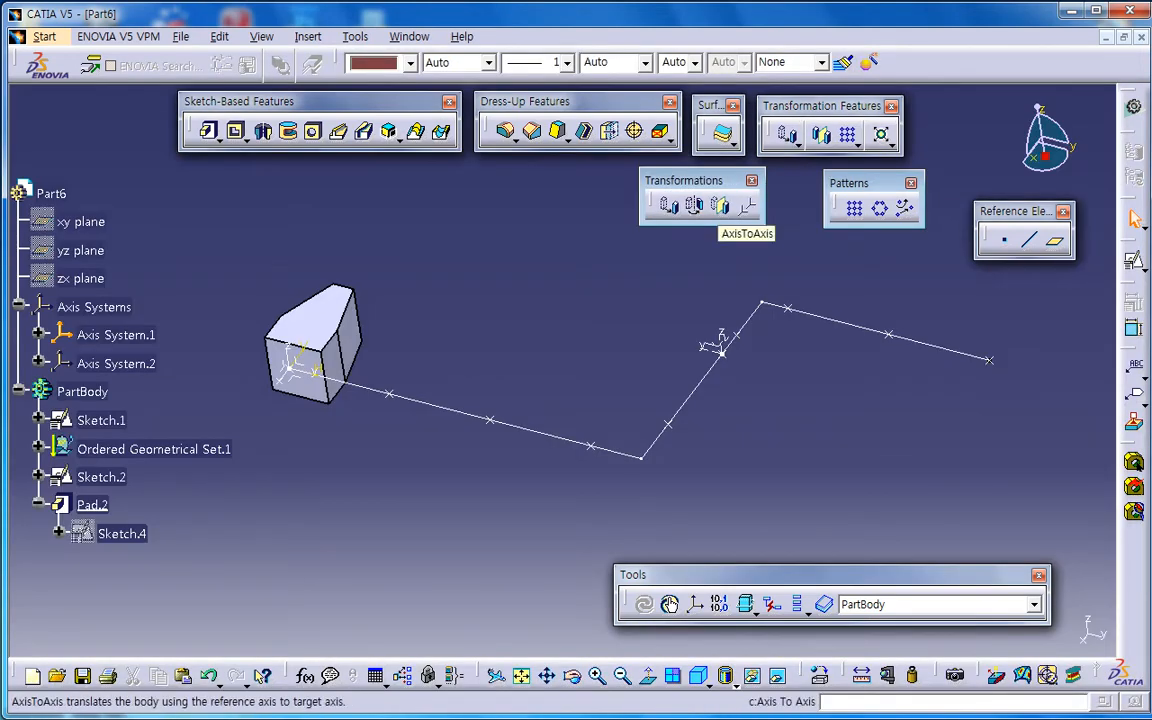
- Apply an Axis To Axis transformation to the pad from Axis System.1 to Axis System.2, keeping the transformation specifications
left_click(748, 206)
left_click(658, 413)
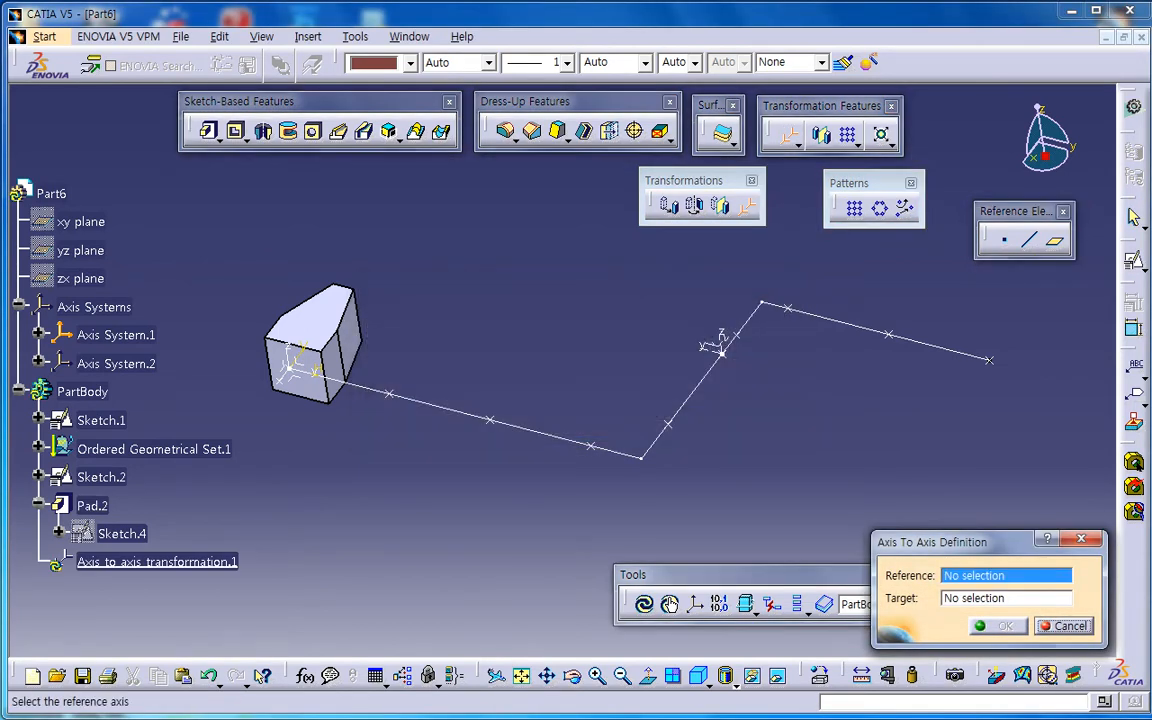
left_click(116, 335)
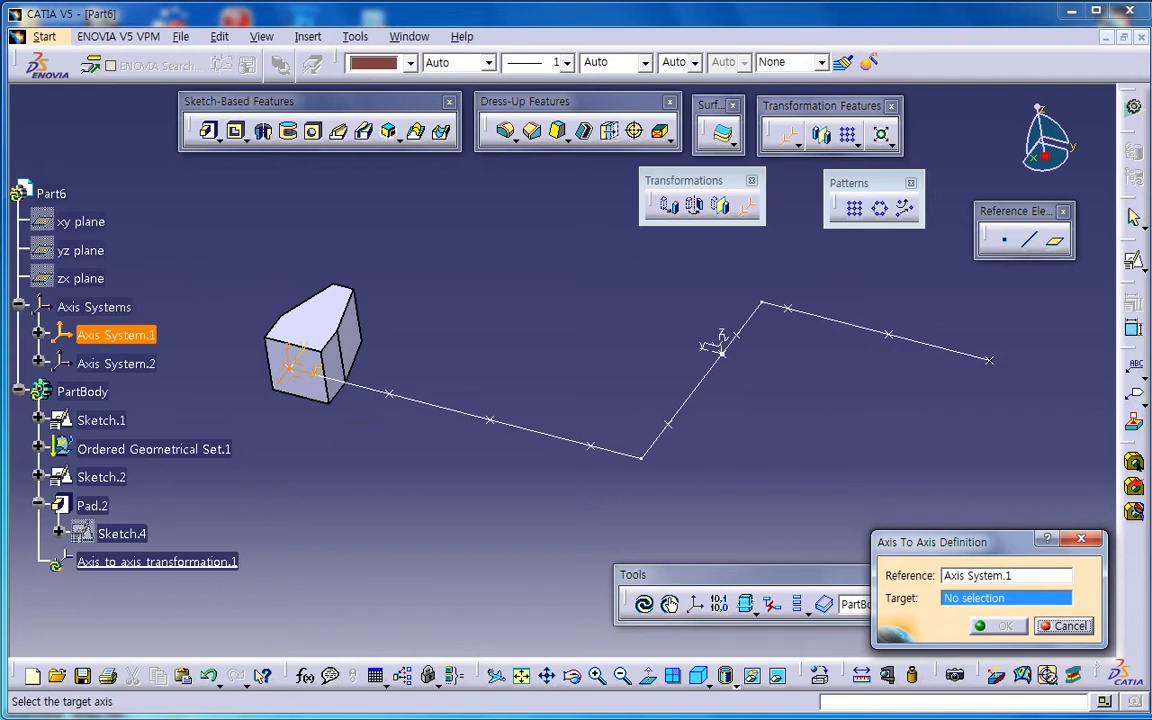
left_click(721, 350)
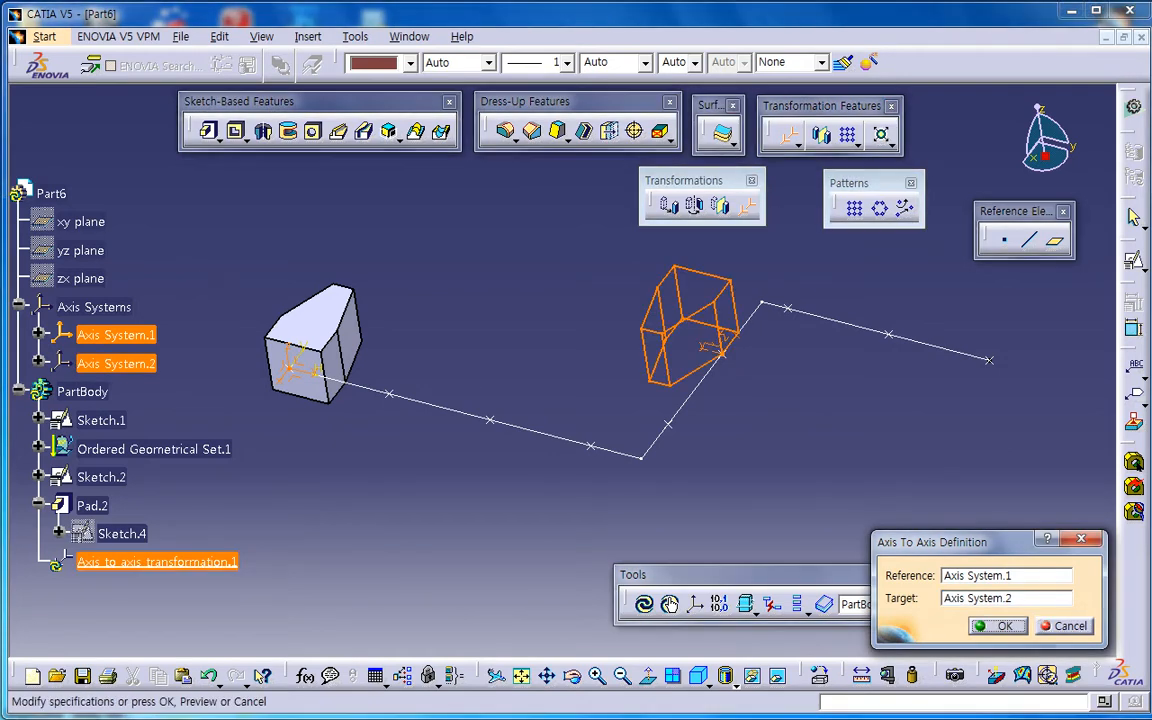
middle_click_drag(770, 421, 788, 442)
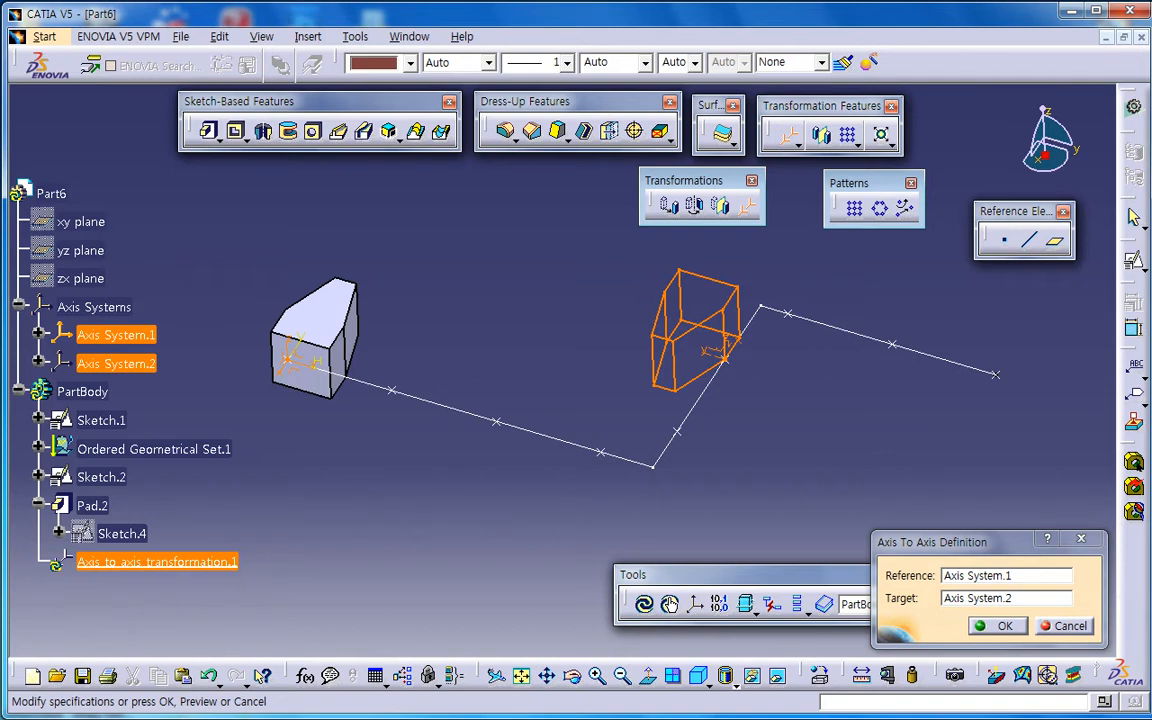
left_click(998, 626)
scroll(514, 505, "up", 1)
middle_click_drag(492, 500, 518, 524)
scroll(518, 524, "down", 2)
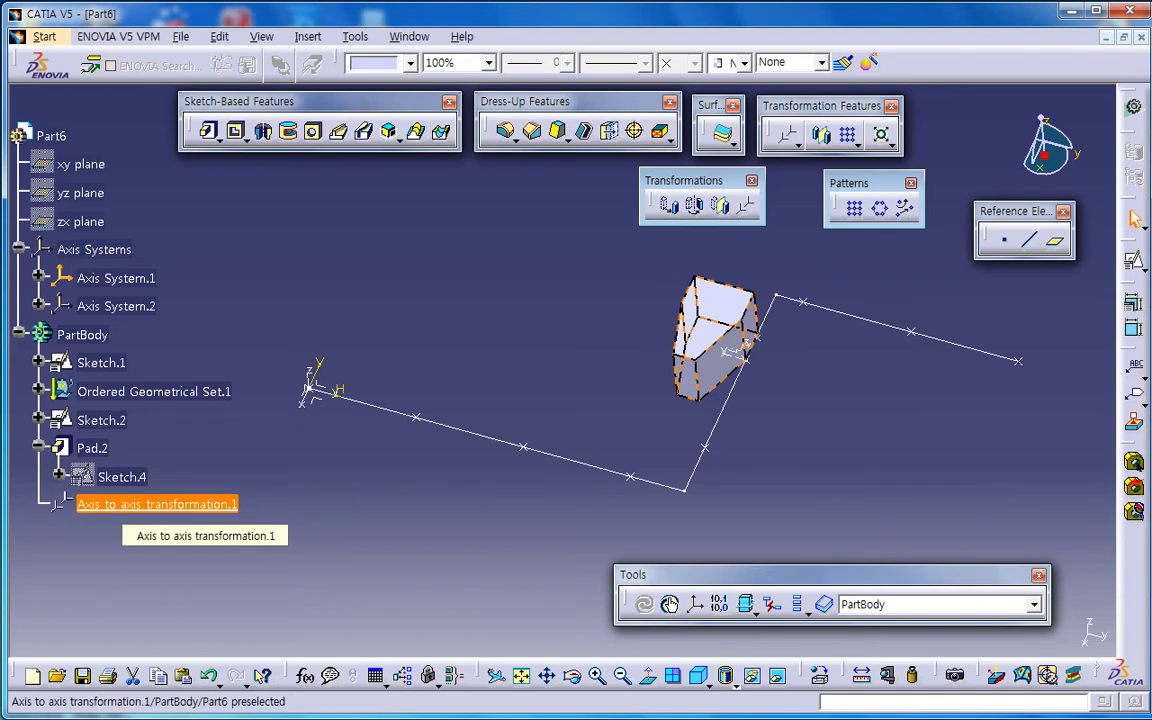
- Delete the axis-to-axis transformation from PartBody
left_click(122, 505)
key("Delete")
left_click(998, 625)
left_click(880, 209)
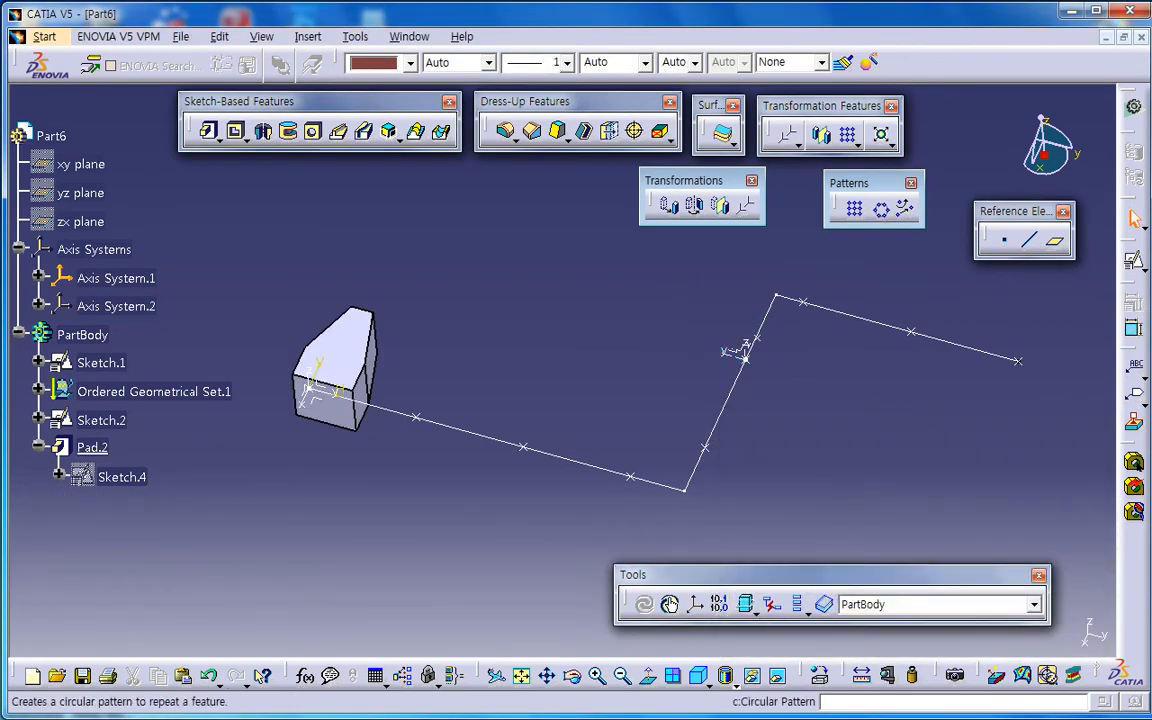
left_click(745, 206)
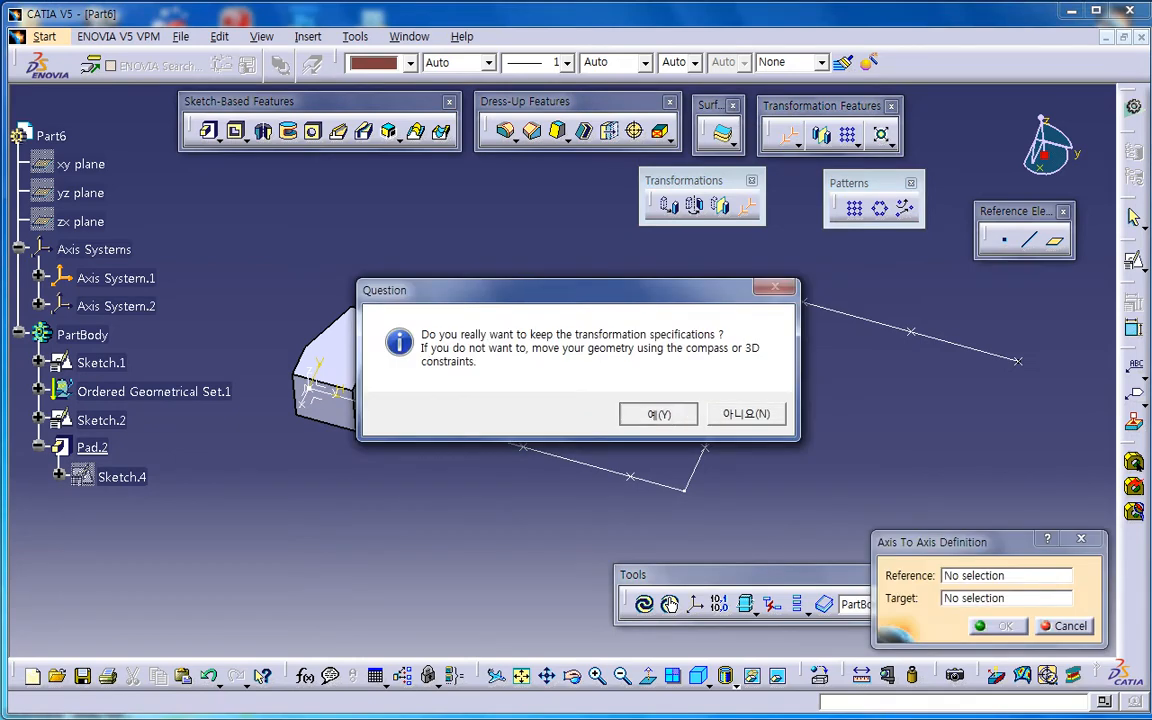
left_click(658, 413)
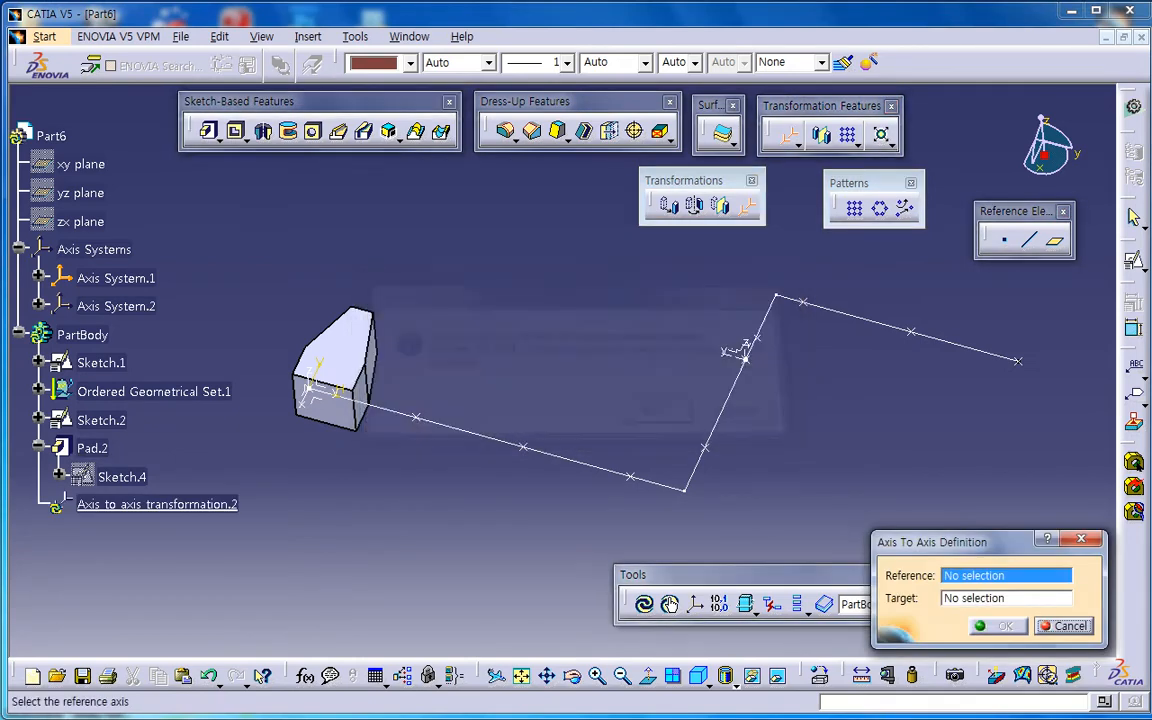
left_click_drag(957, 542, 884, 474)
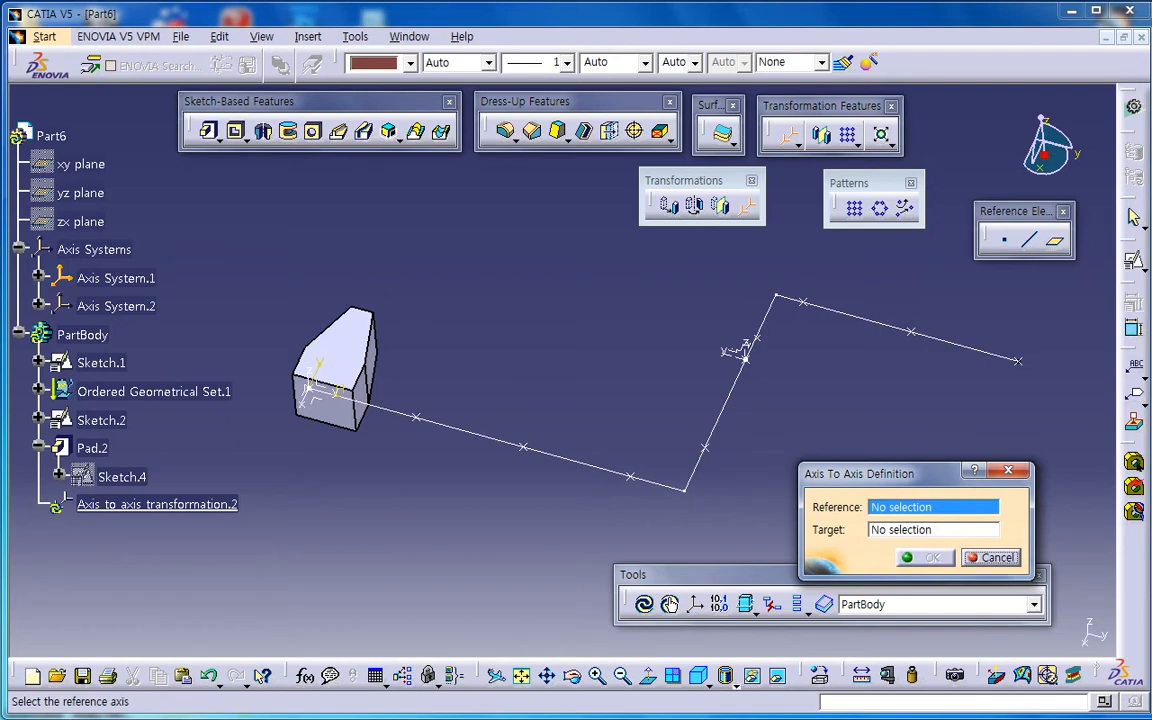
left_click(992, 558)
- Insert Pad.2 into a new body using its Insert In New command
left_click(82, 335)
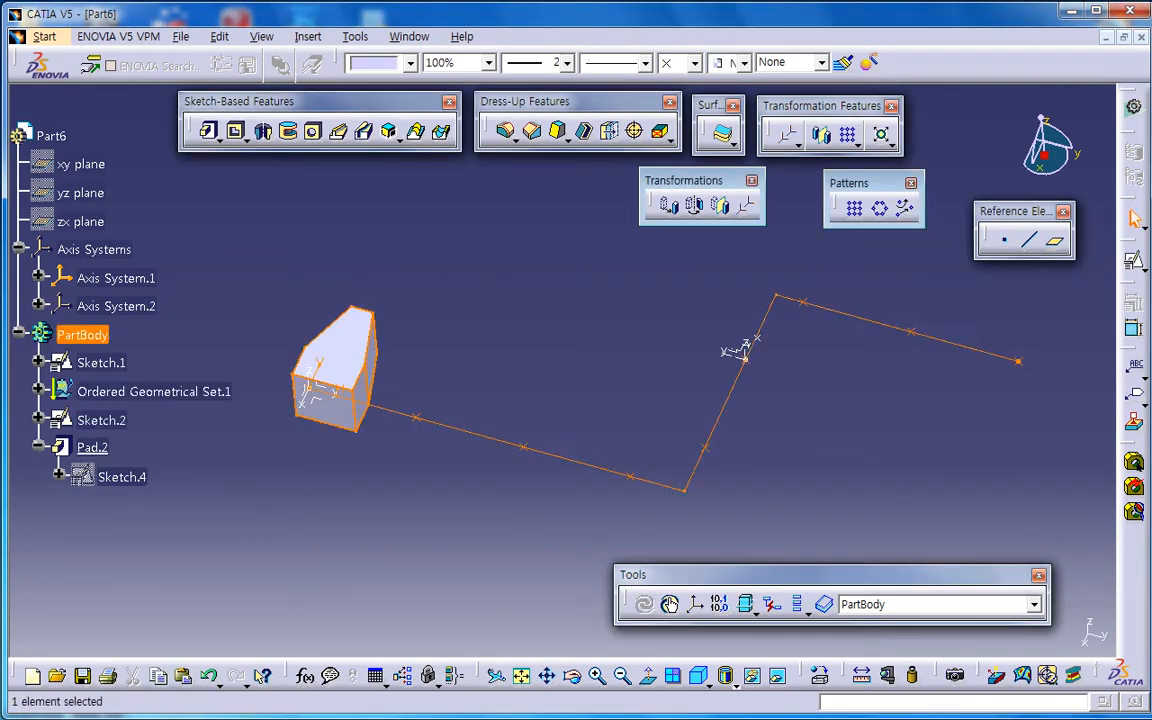
left_click(92, 447)
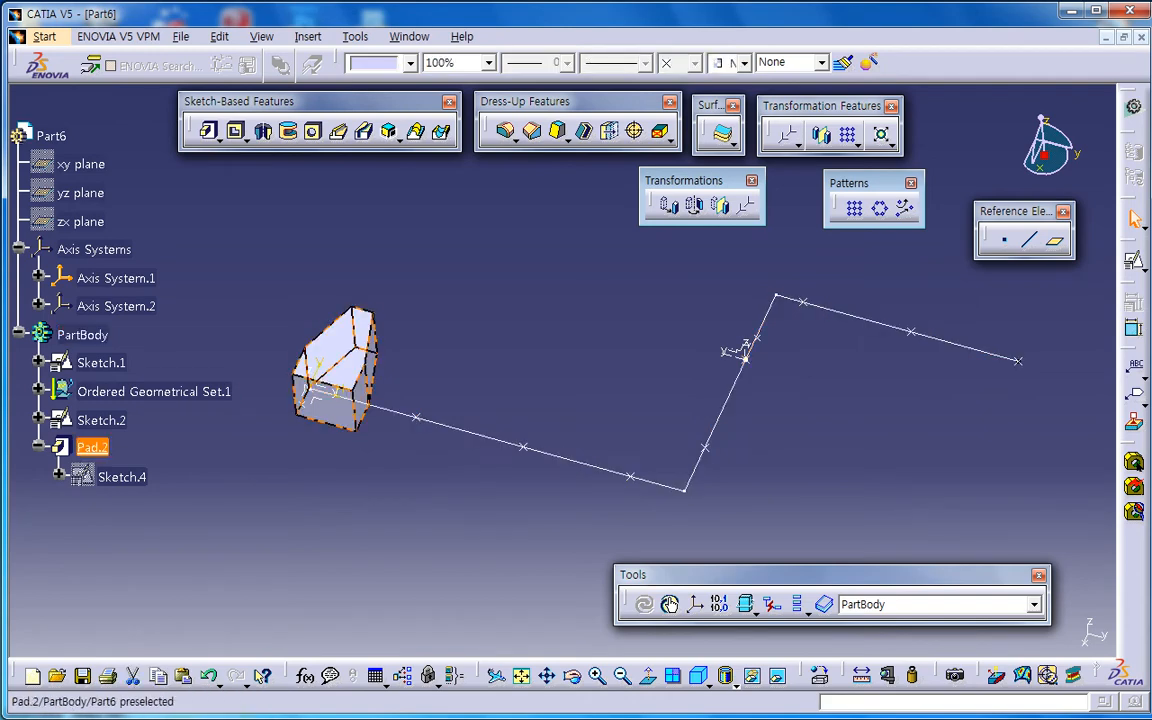
right_click(97, 447)
key("Escape")
scroll(97, 447, "down", 2)
right_click(108, 274)
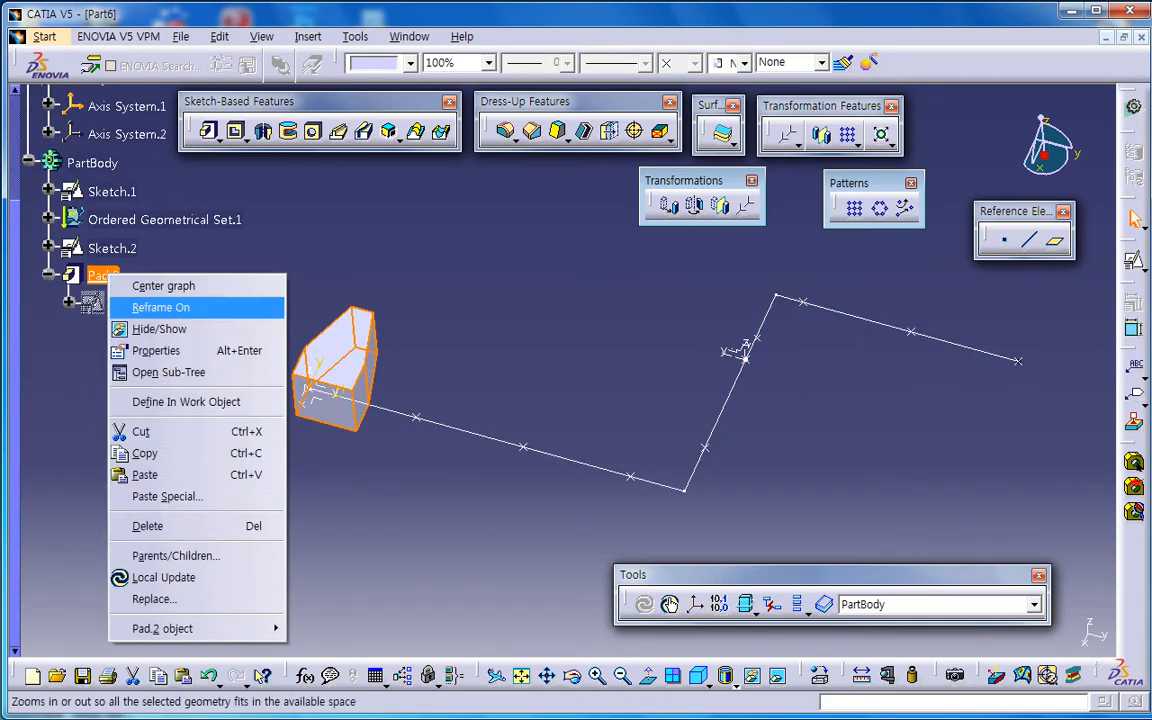
mouse_move(162, 628)
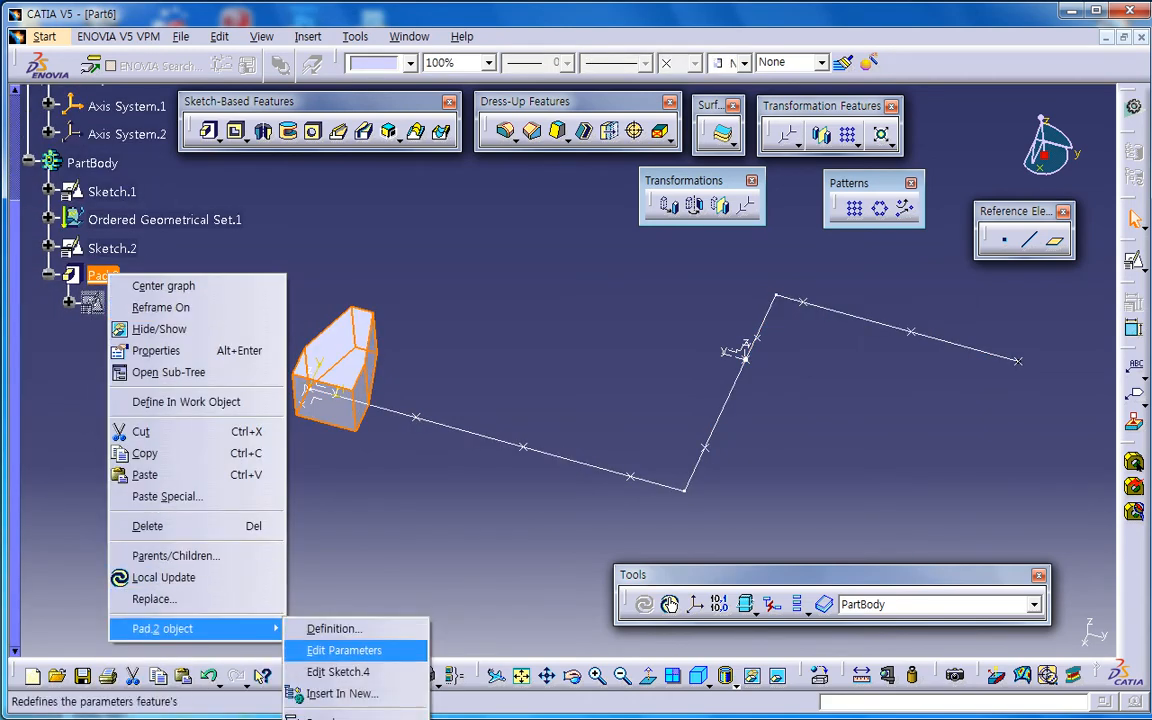
left_click(342, 693)
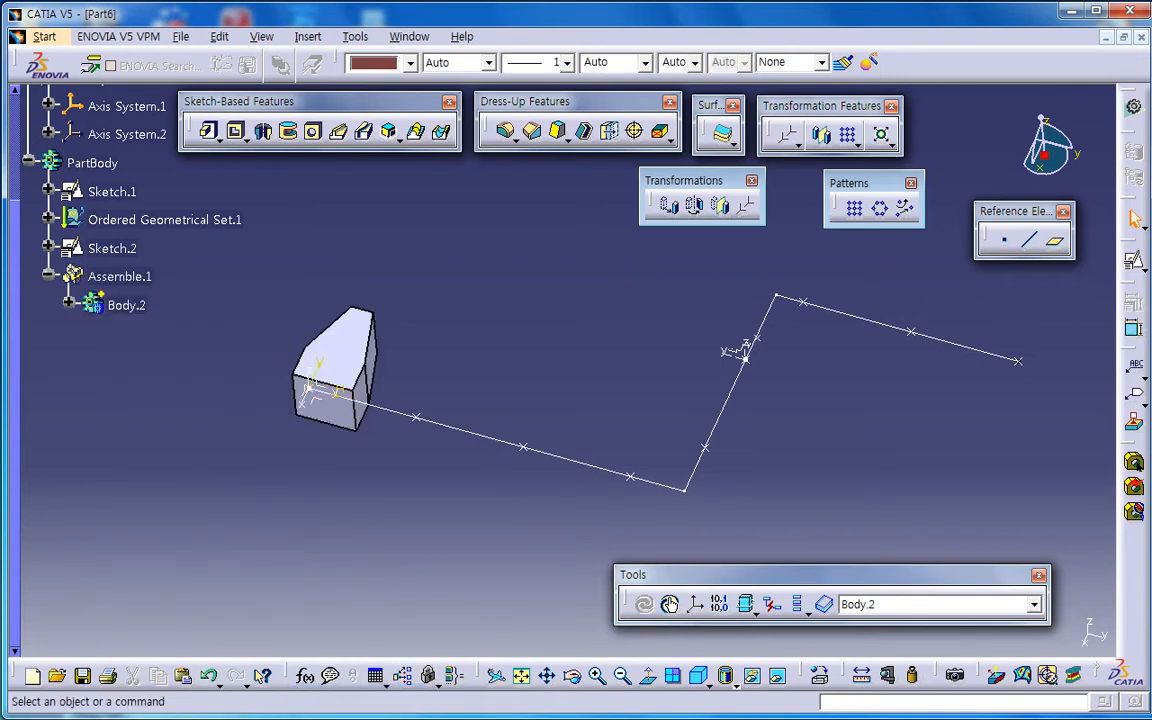
- Delete Assemble.1 without deleting its aggregated elements, keeping Body.2 as a separate body
left_click(119, 277)
left_click(126, 305)
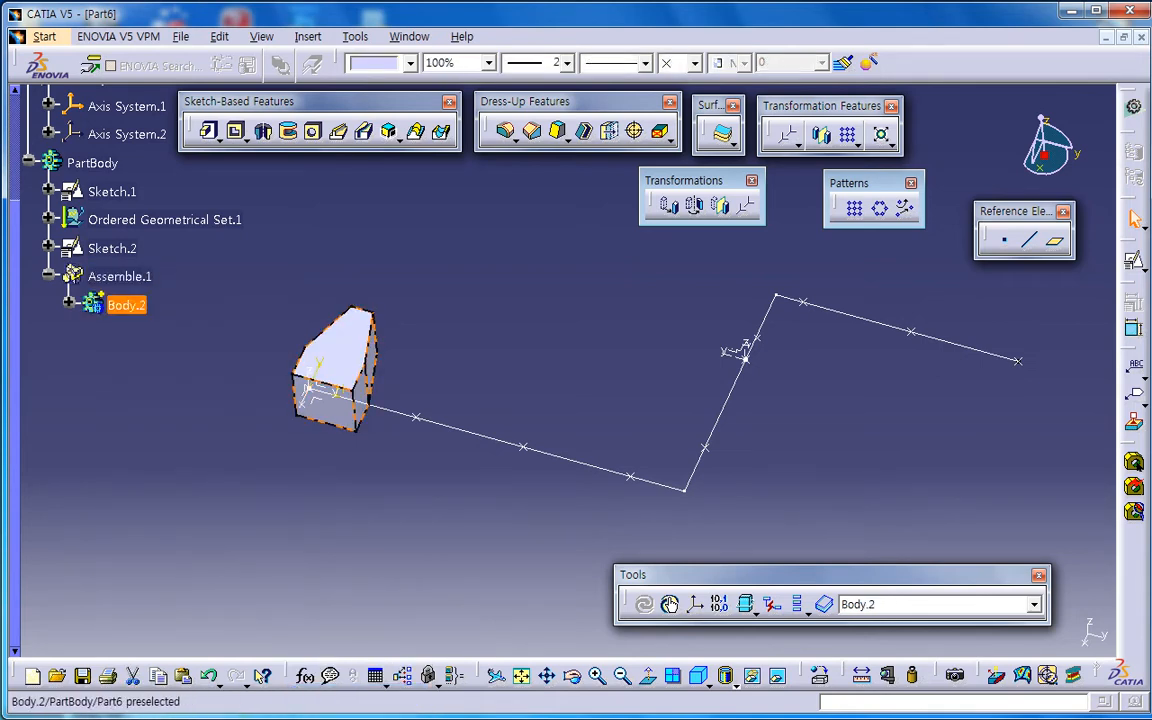
left_click(119, 277)
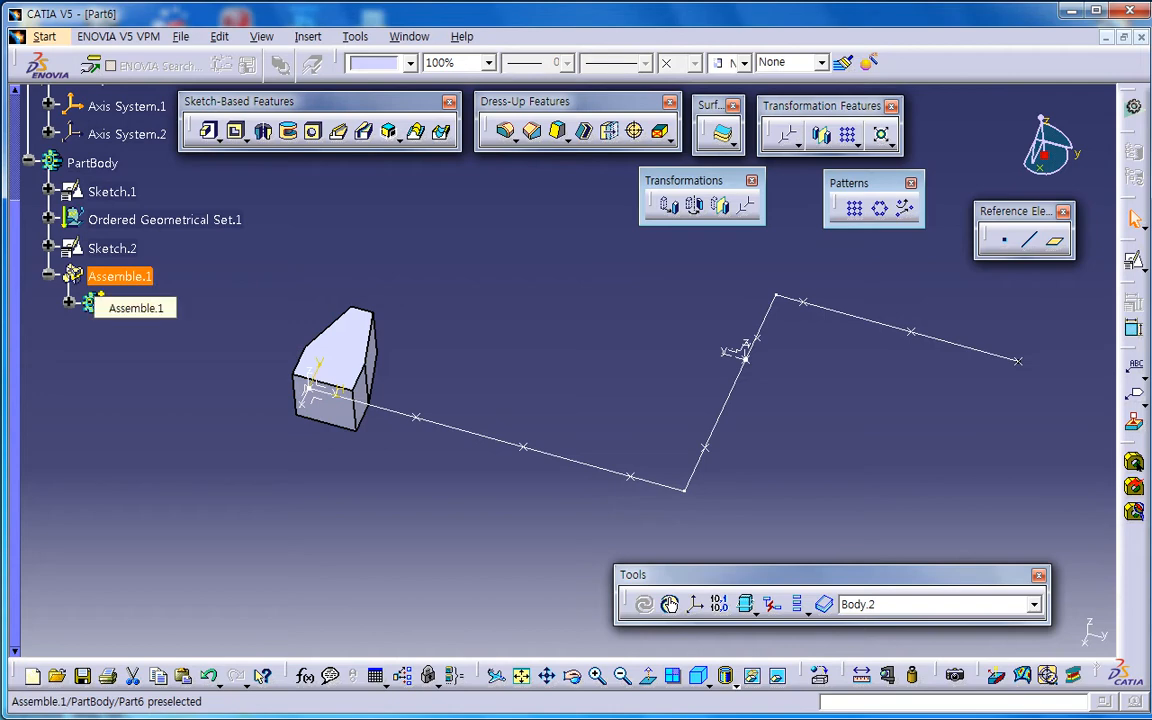
key("Delete")
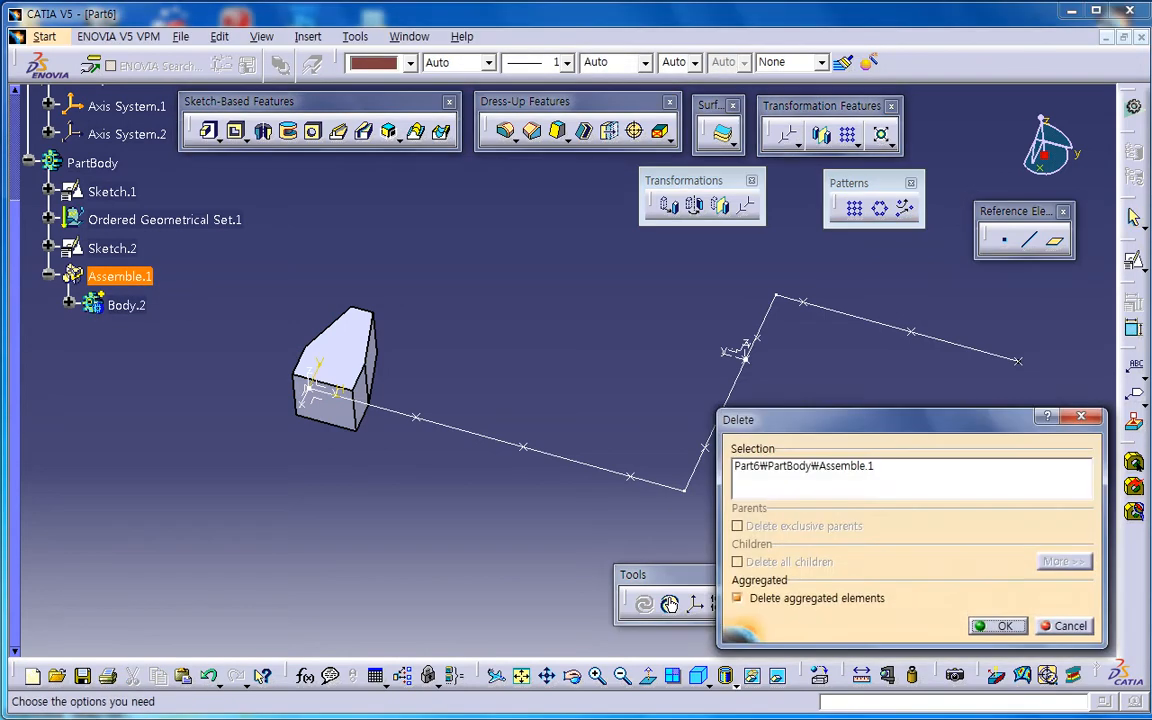
left_click(738, 598)
left_click(998, 626)
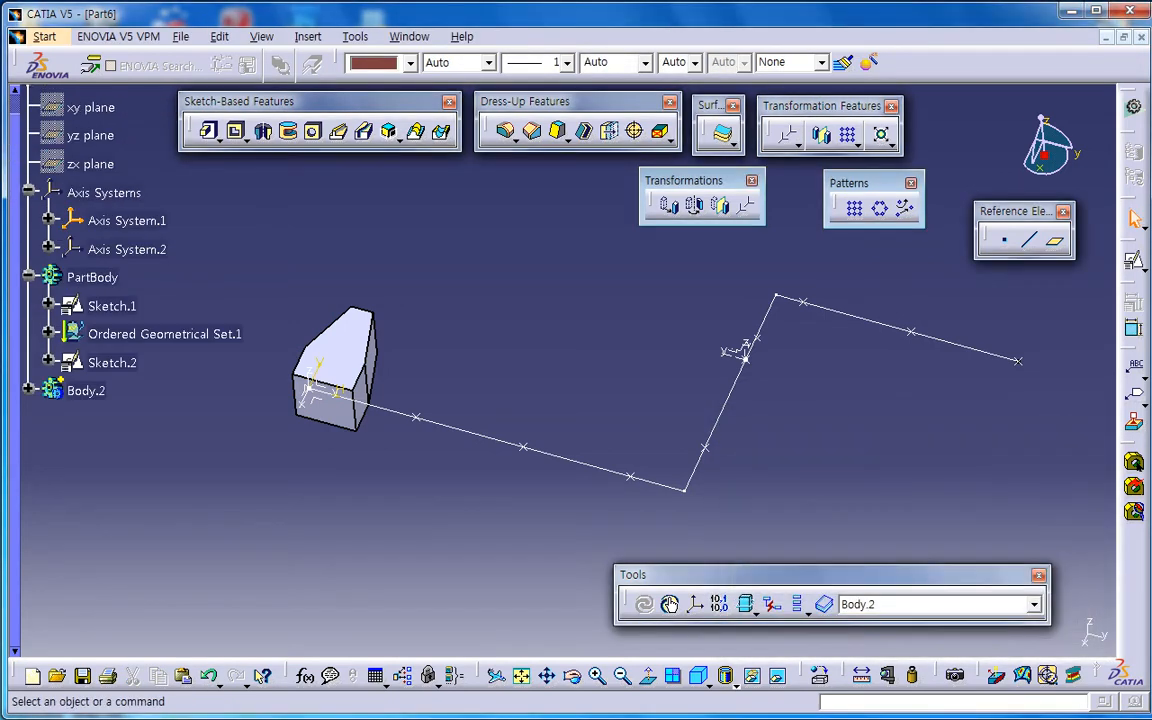
- Copy Body.2 and paste a duplicate body into the part
left_click(86, 391)
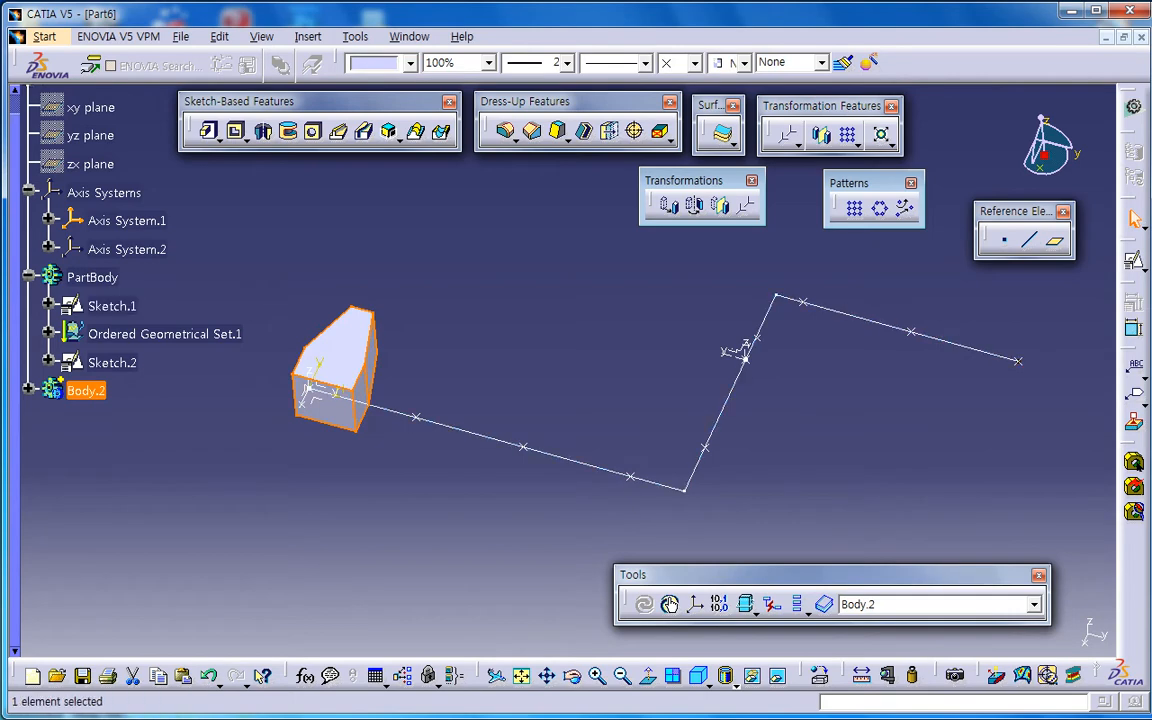
left_click(92, 277)
key("ctrl+v")
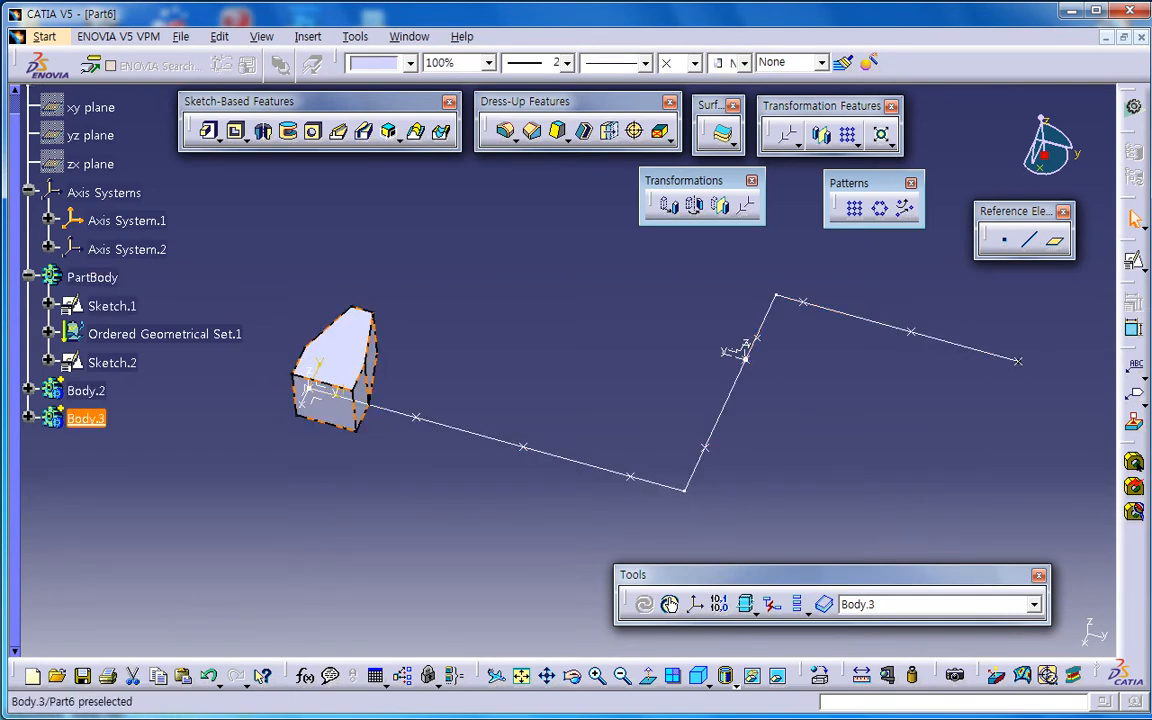
- Apply an Axis To Axis transformation to Body.3 from Axis System.1 to Axis System.2, keeping the transformation specifications
left_click(745, 205)
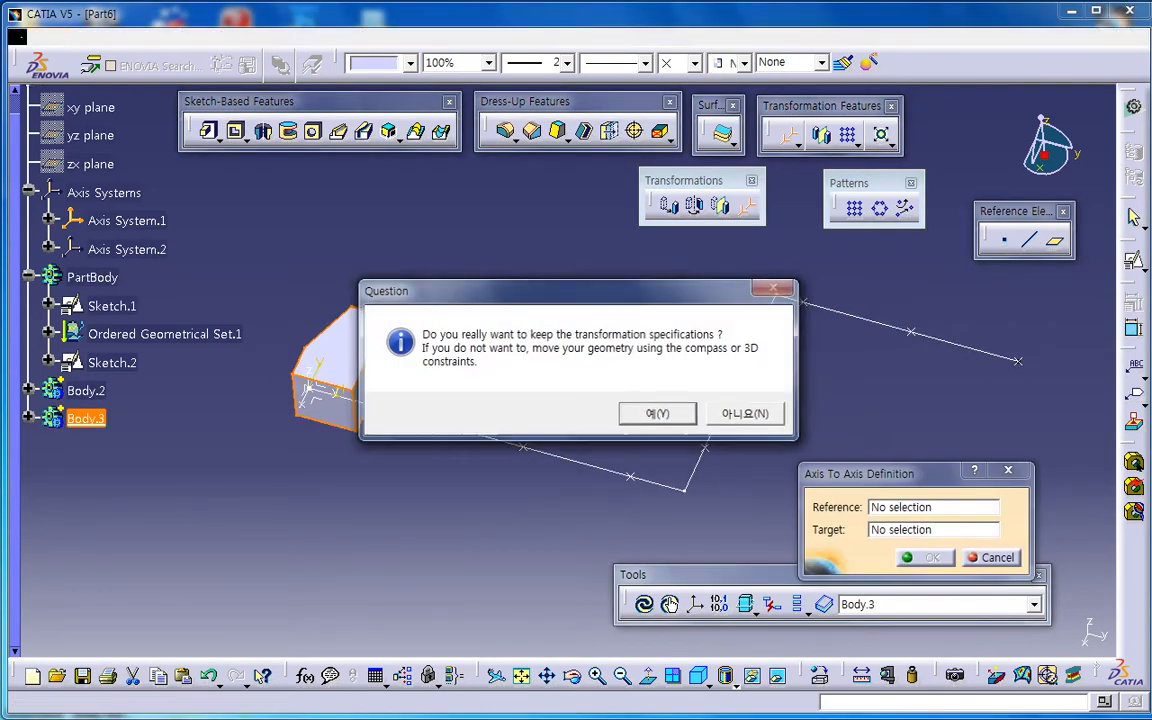
key("Return")
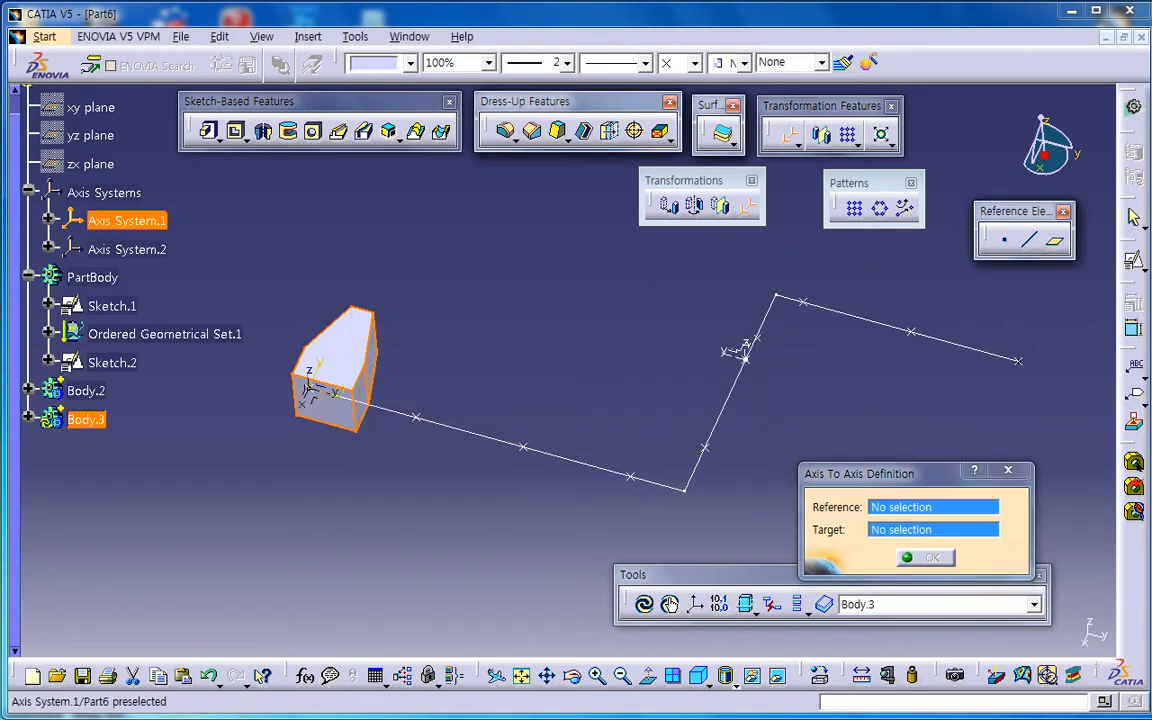
left_click(127, 220)
left_click(127, 249)
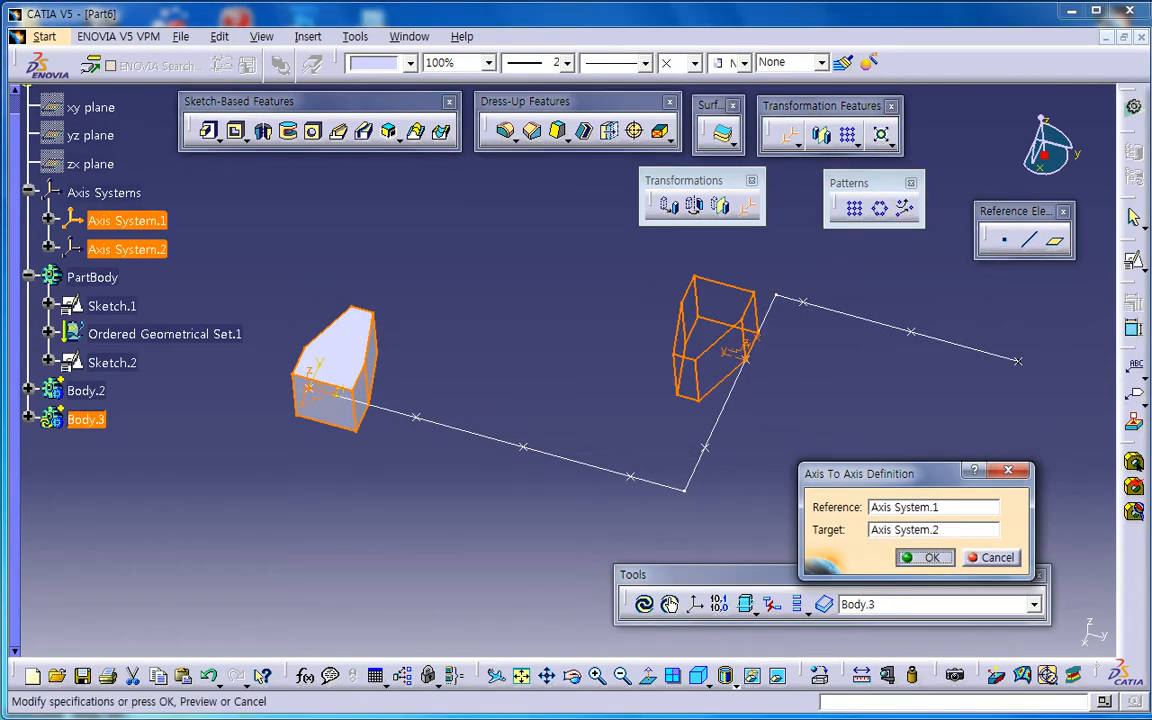
key("Return")
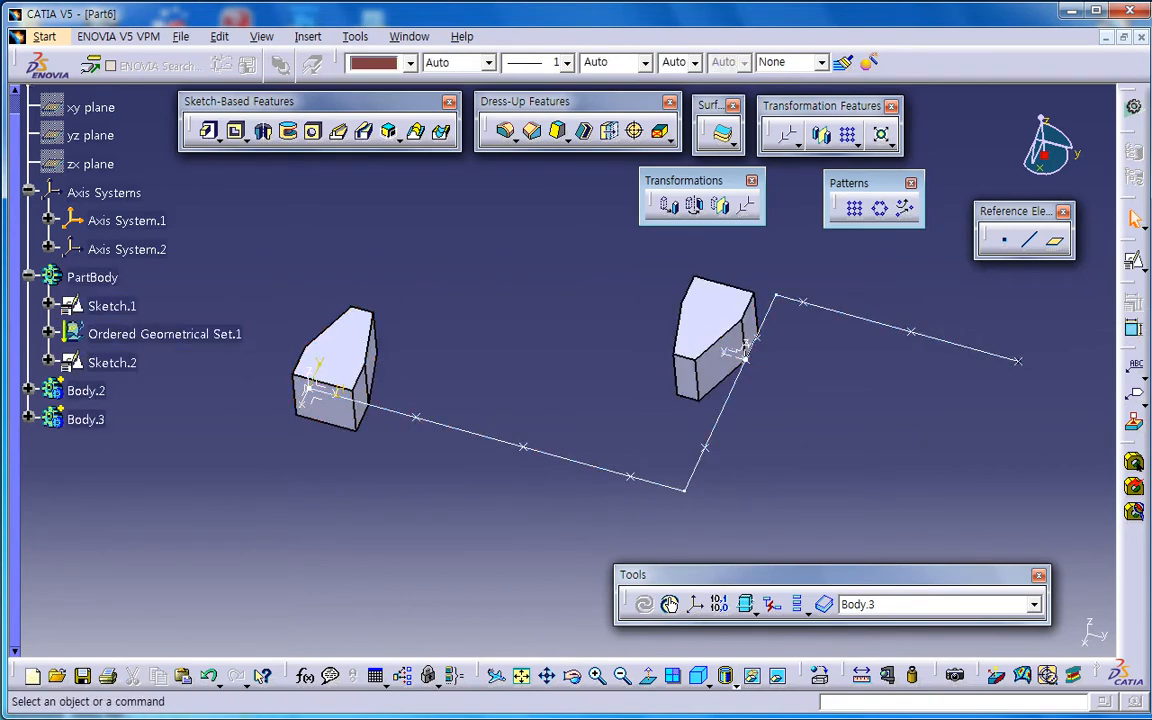
middle_click_drag(545, 400, 575, 402)
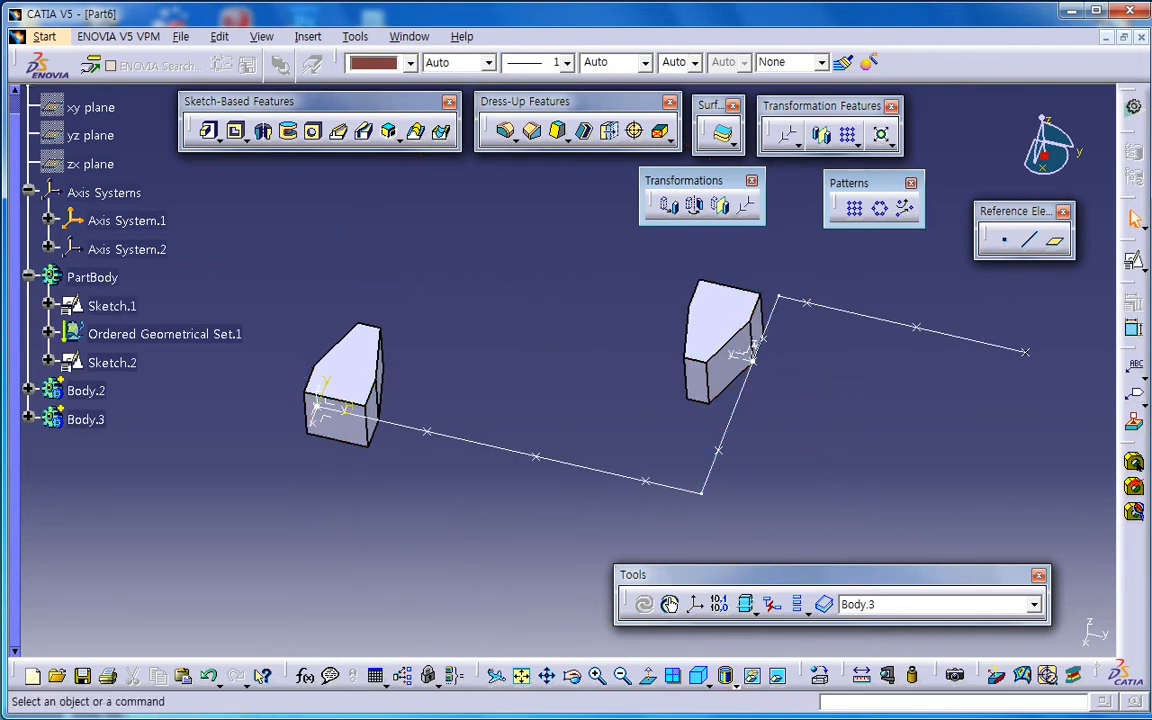
left_click(86, 419)
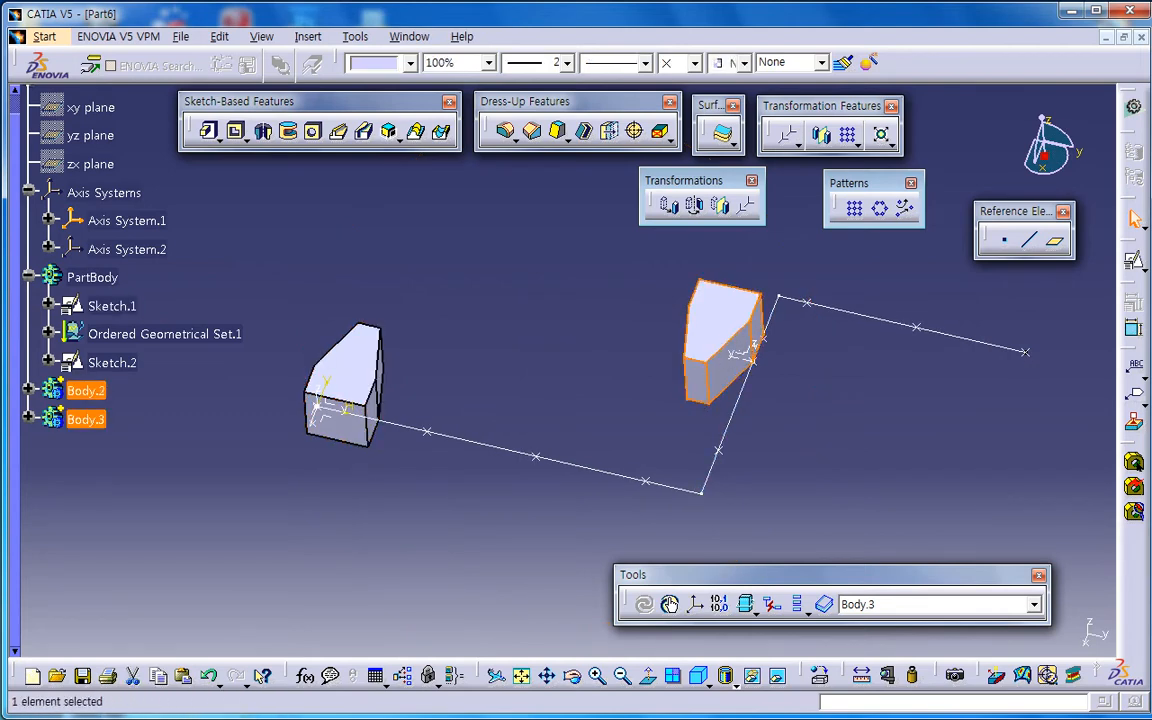
left_click(86, 391)
key("Escape")
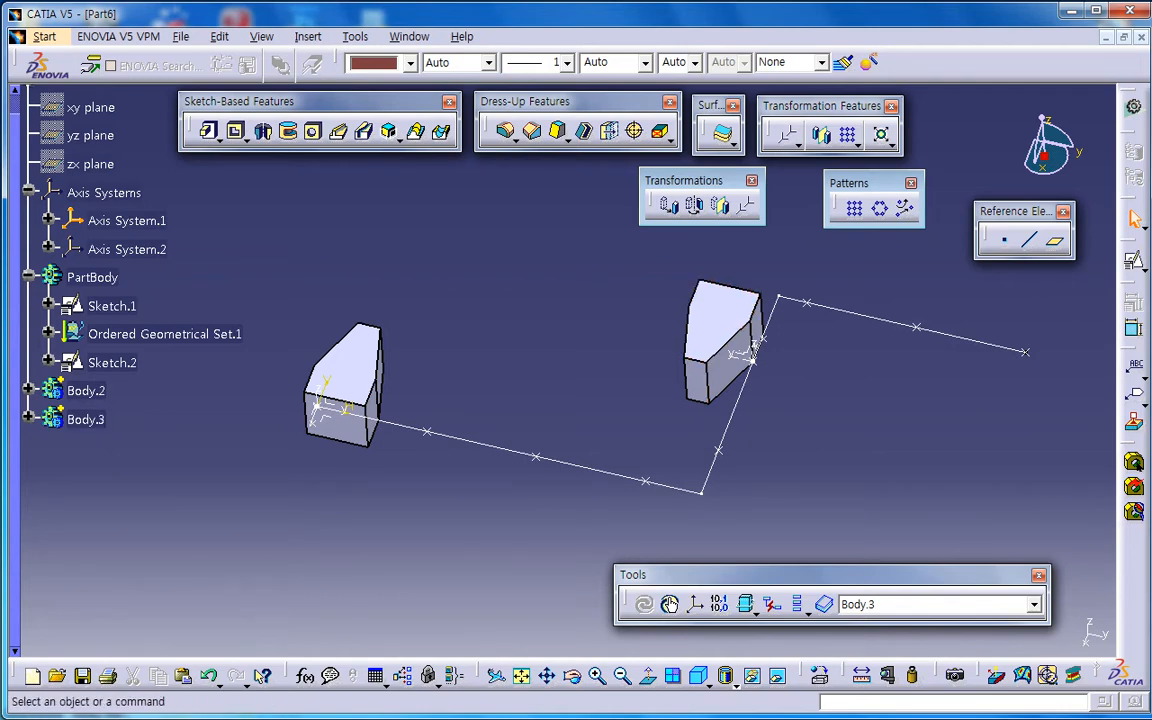
middle_click_drag(620, 380, 570, 382)
- Close the Part6 and Pattern Along Line documents without saving their changes
left_click(1141, 37)
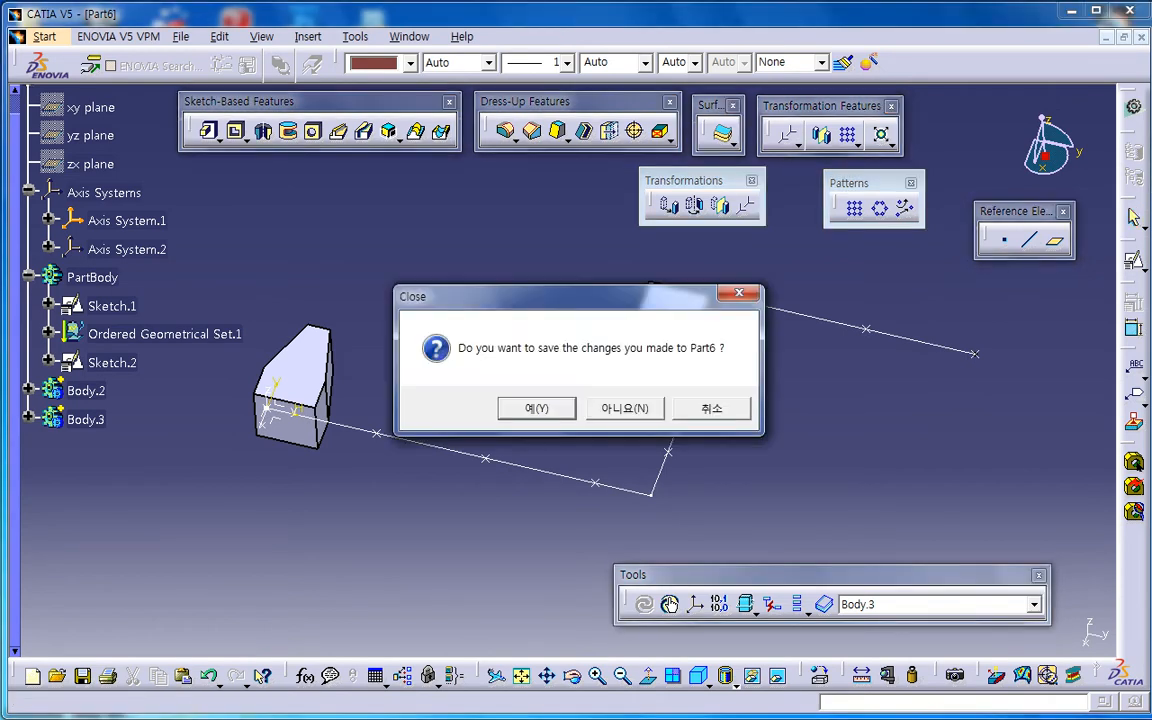
left_click(624, 408)
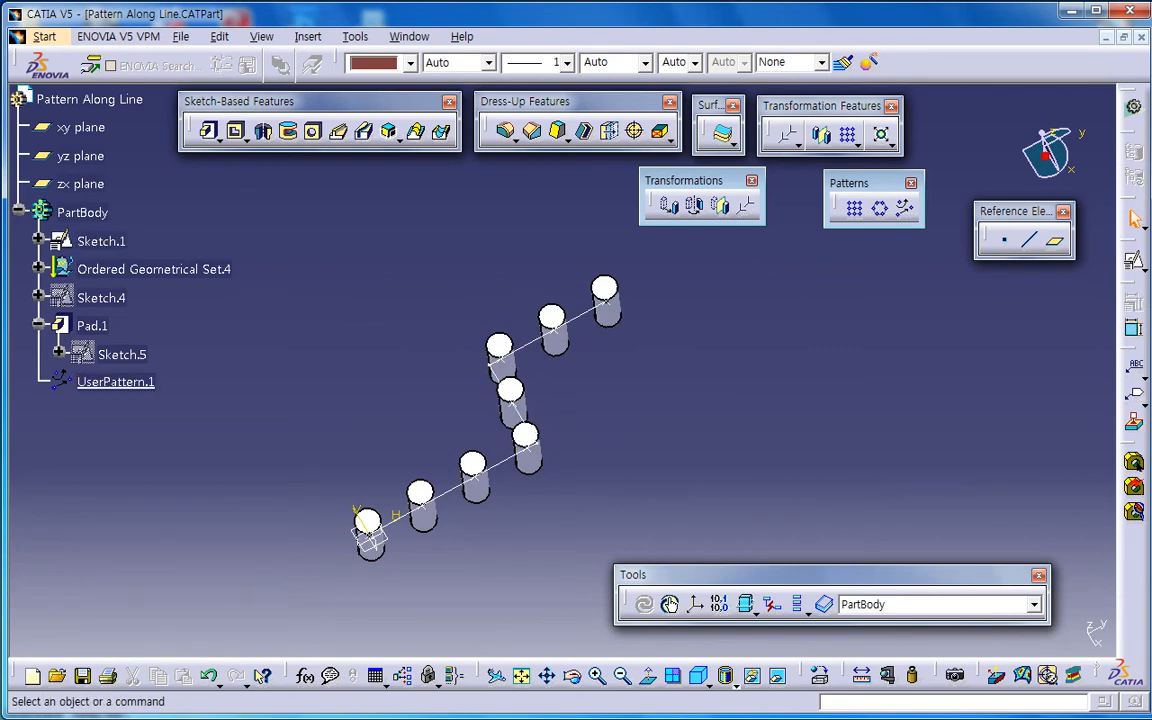
left_click(1141, 37)
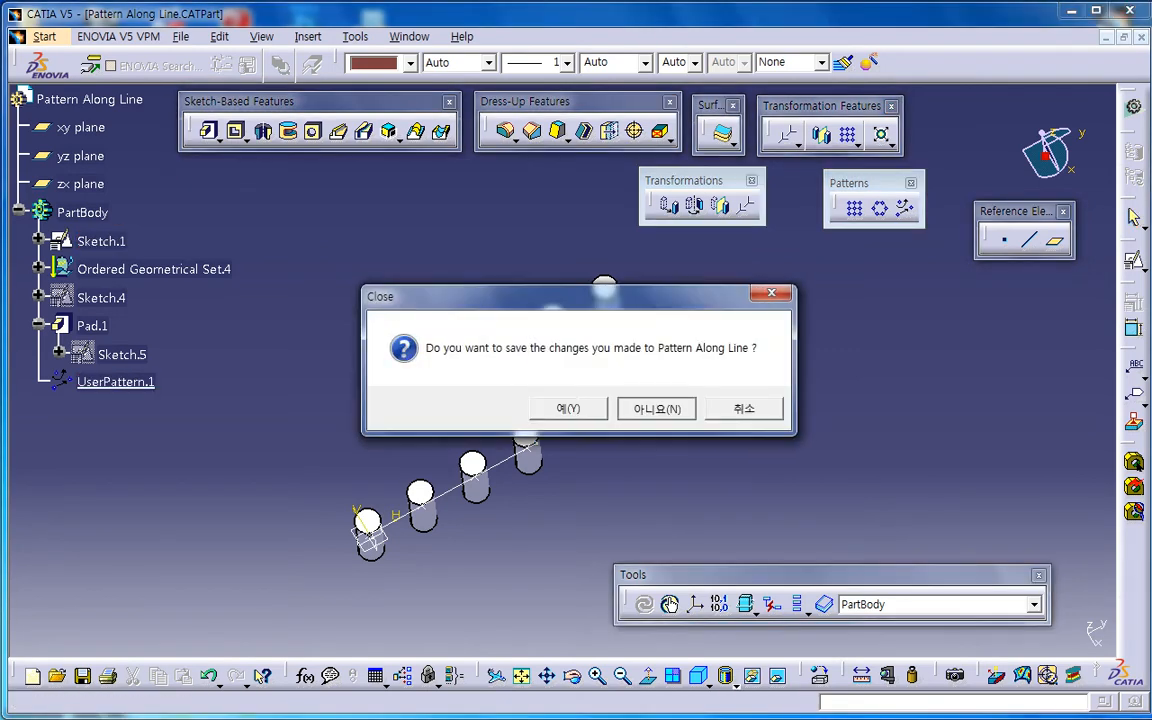
left_click(656, 408)
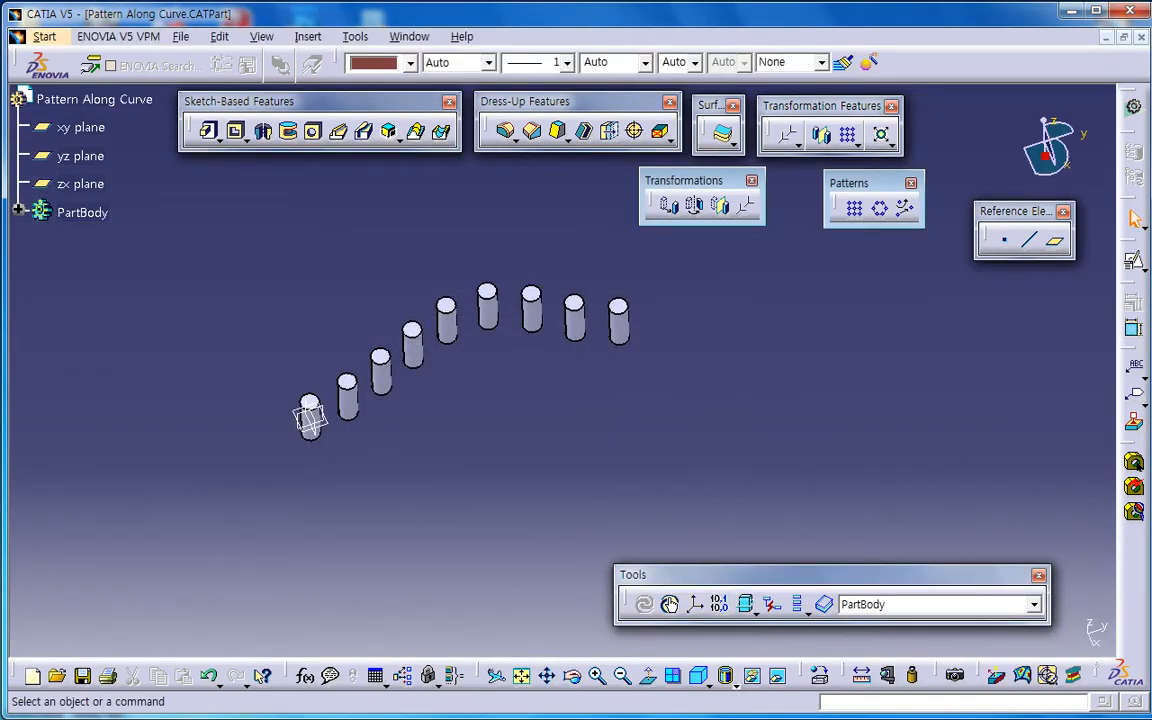
- Create a new Part document with the default settings
middle_click_drag(311, 412, 316, 428)
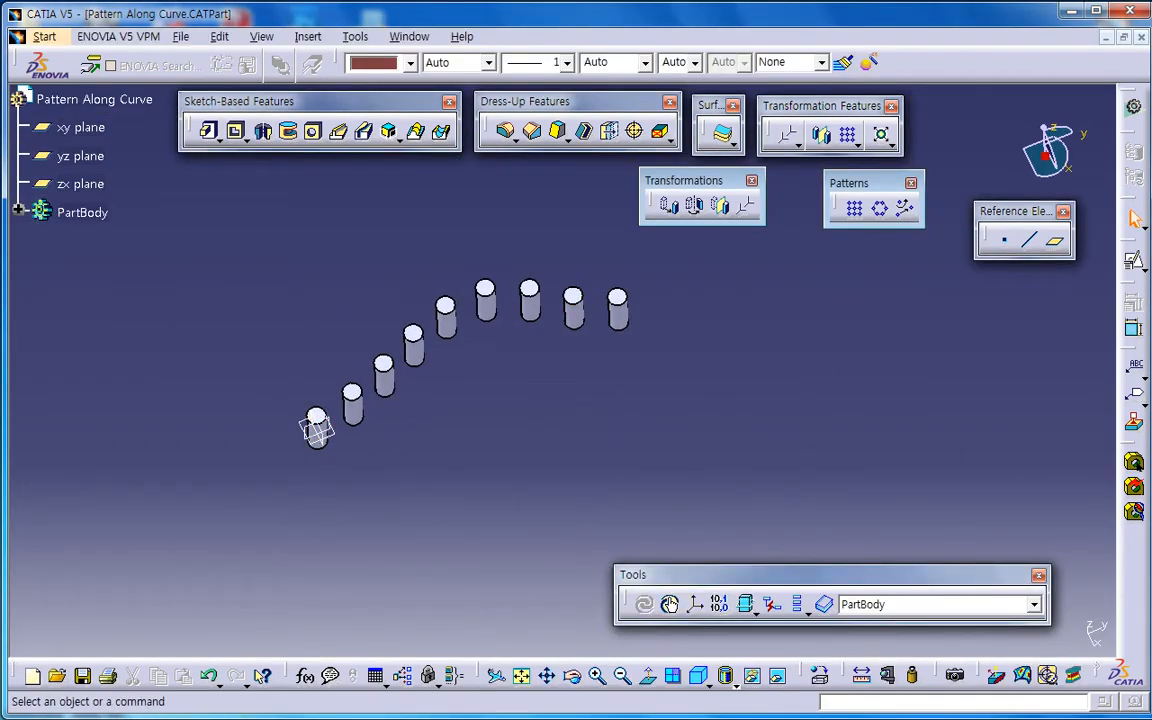
left_click(181, 37)
left_click(203, 57)
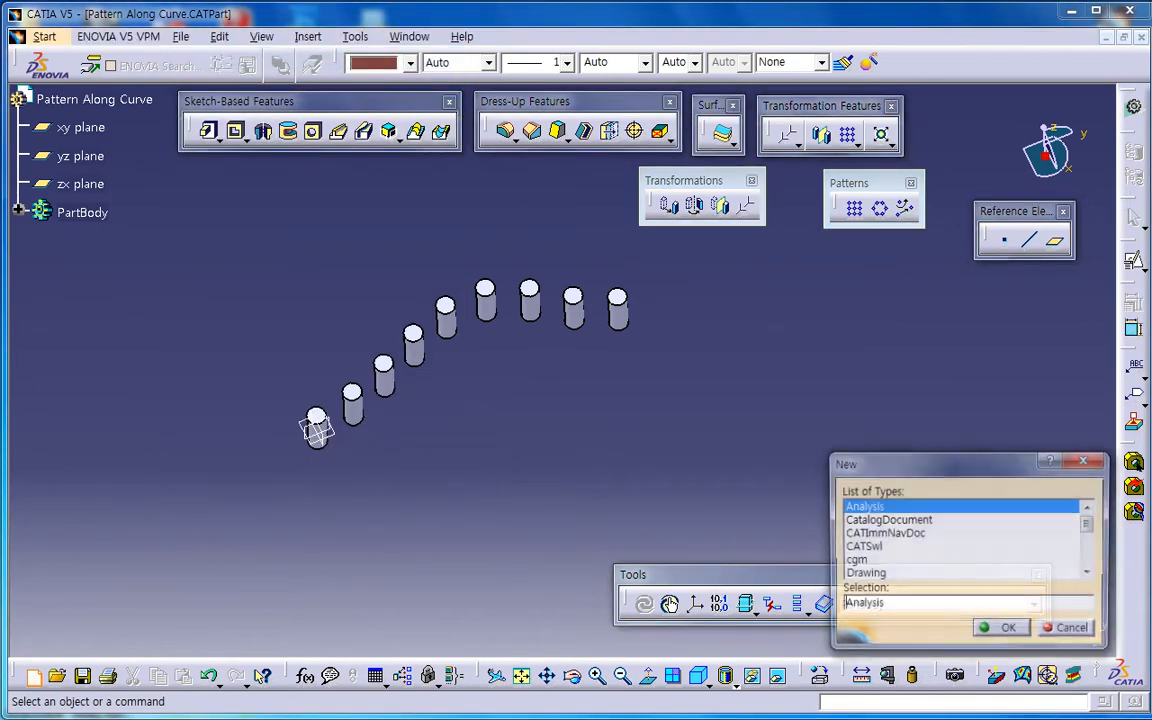
key("p")
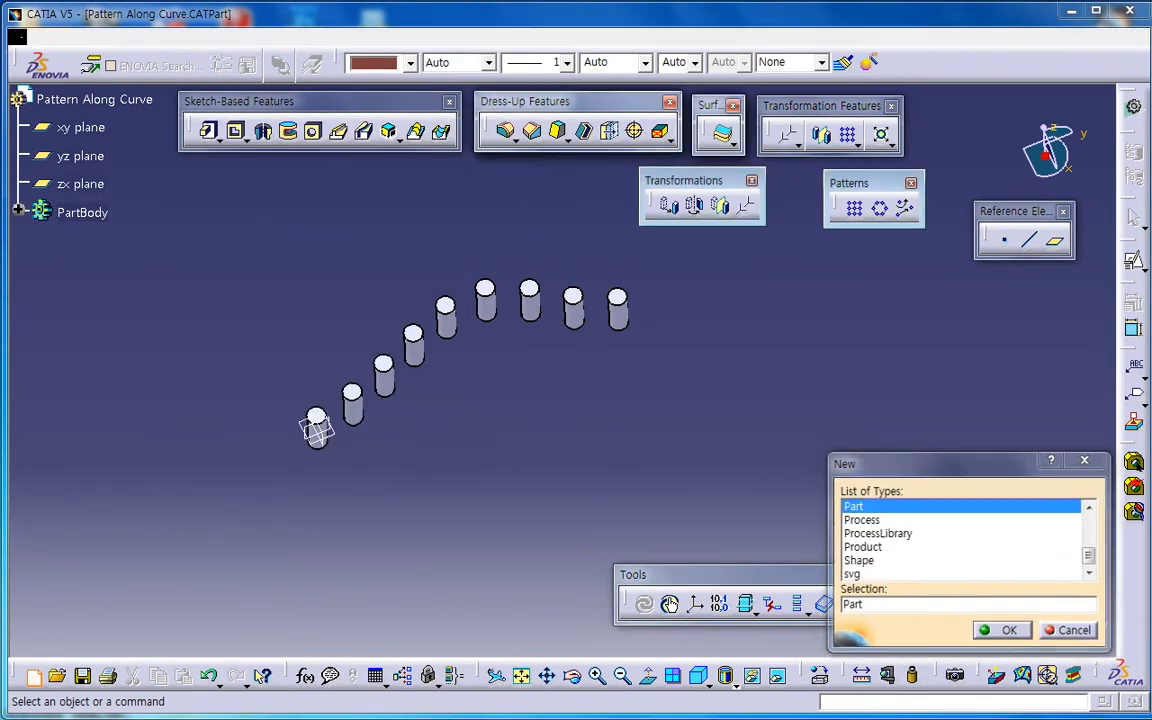
key("Return")
key("Return")
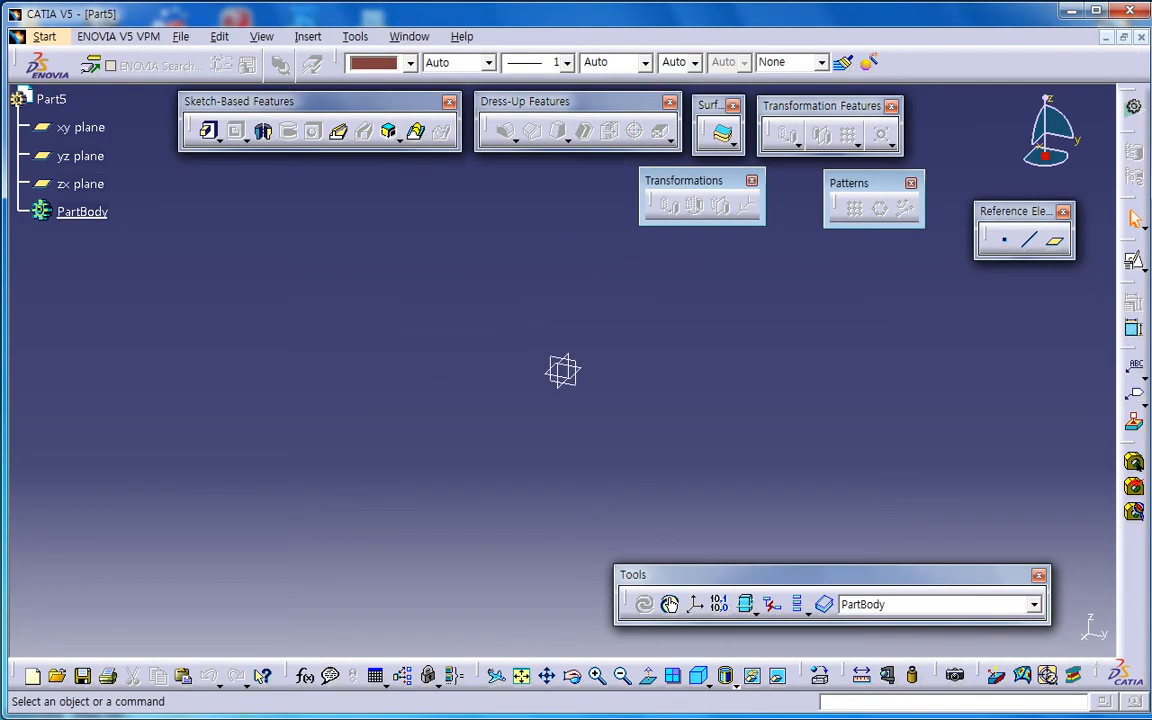
- Start a positioned sketch on the xy plane with its H and V directions swapped
middle_click_drag(563, 371, 471, 377)
left_click(1134, 261)
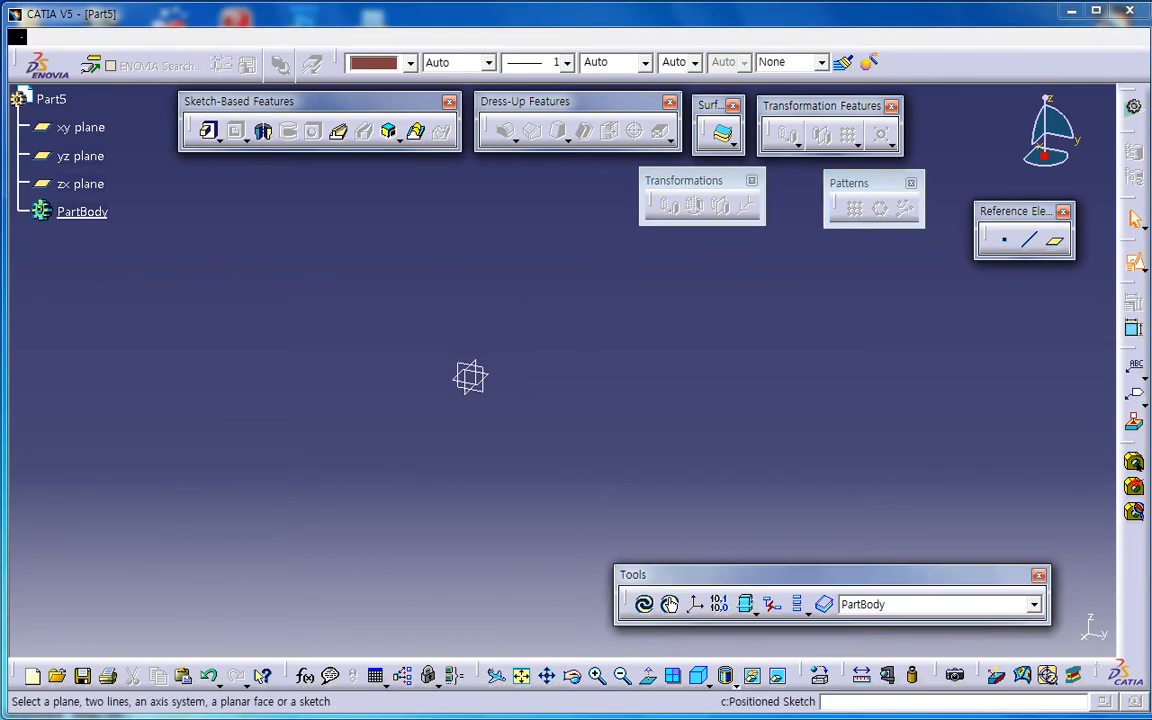
left_click(80, 128)
left_click(990, 598)
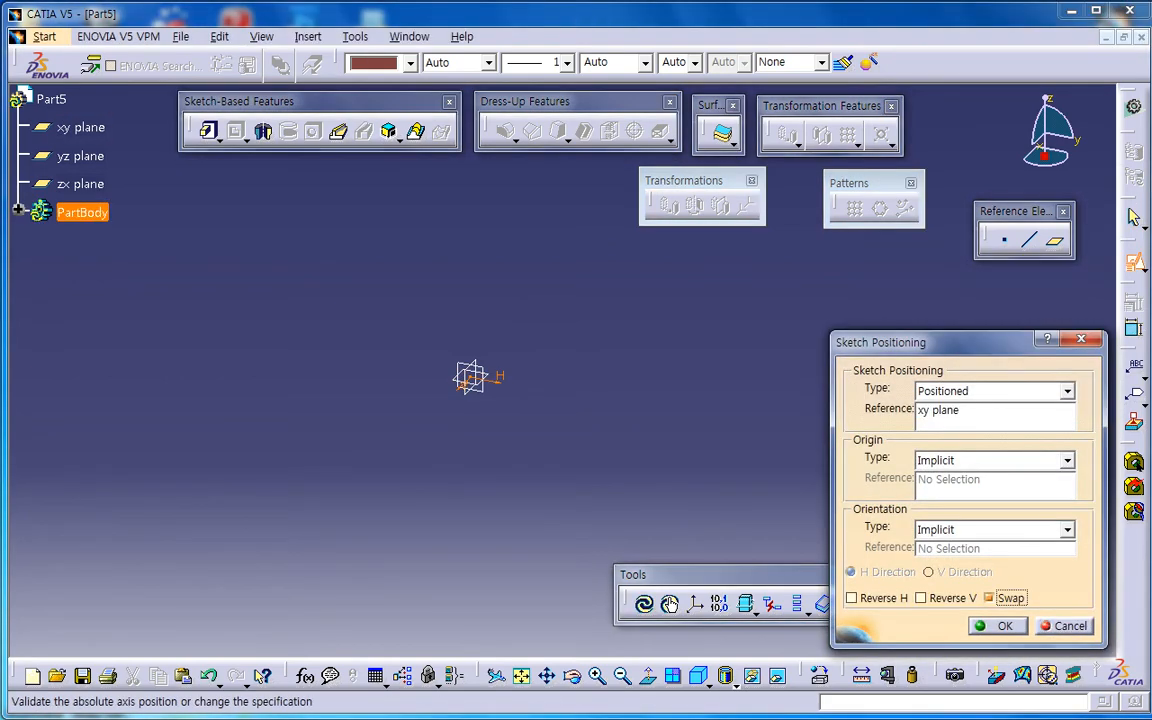
left_click(997, 626)
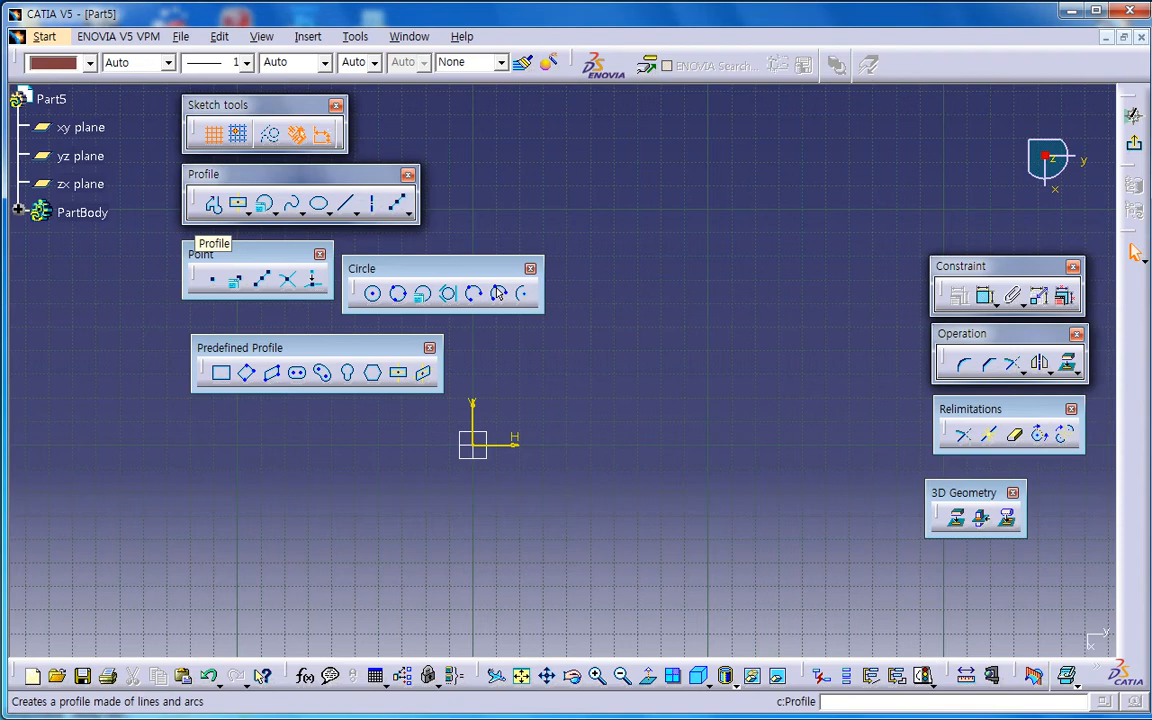
- Draw an open zigzag profile of three connected line segments starting at the sketch origin
left_click(213, 203)
left_click(472, 441)
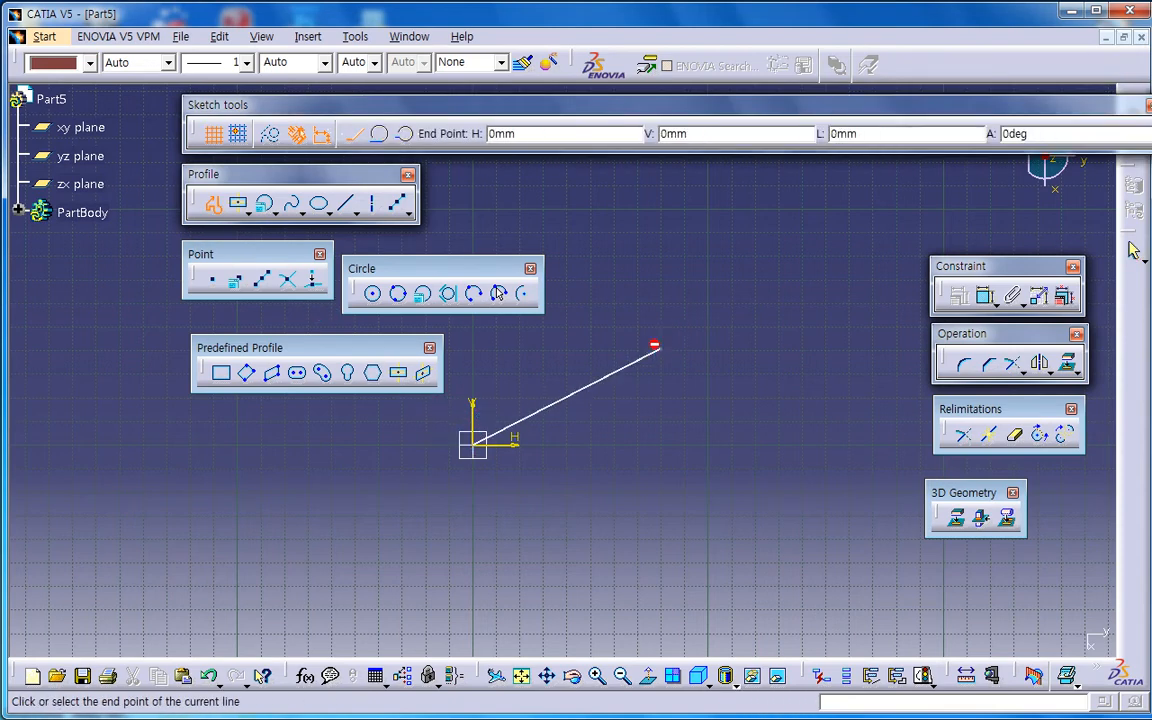
left_click(659, 349)
left_click(794, 379)
double_click(857, 321)
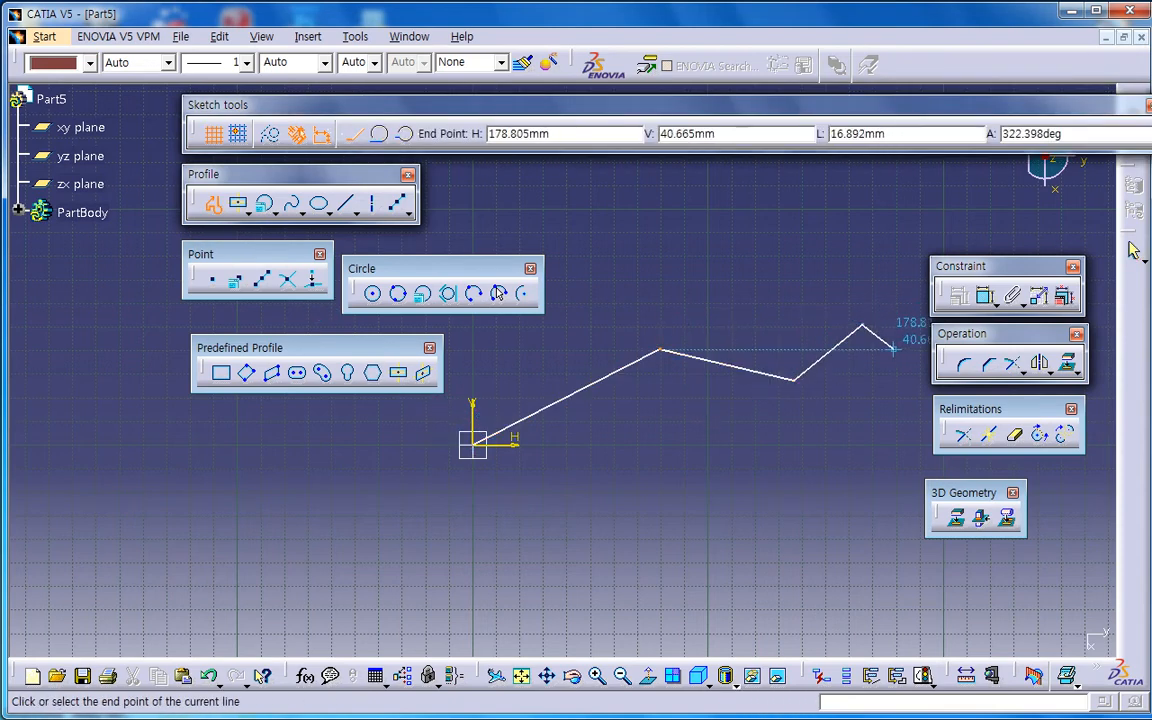
- Round both corners of the zigzag profile with a 20 mm radius
left_click(963, 363)
left_click_drag(782, 407, 807, 417)
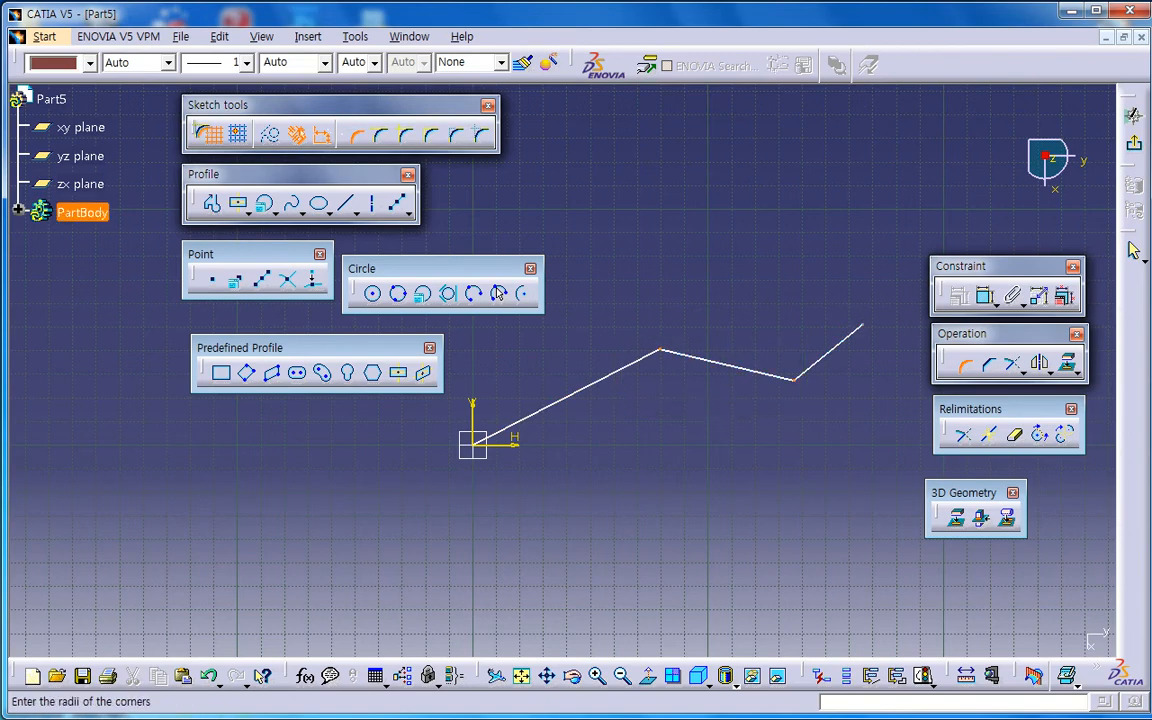
double_click(550, 134)
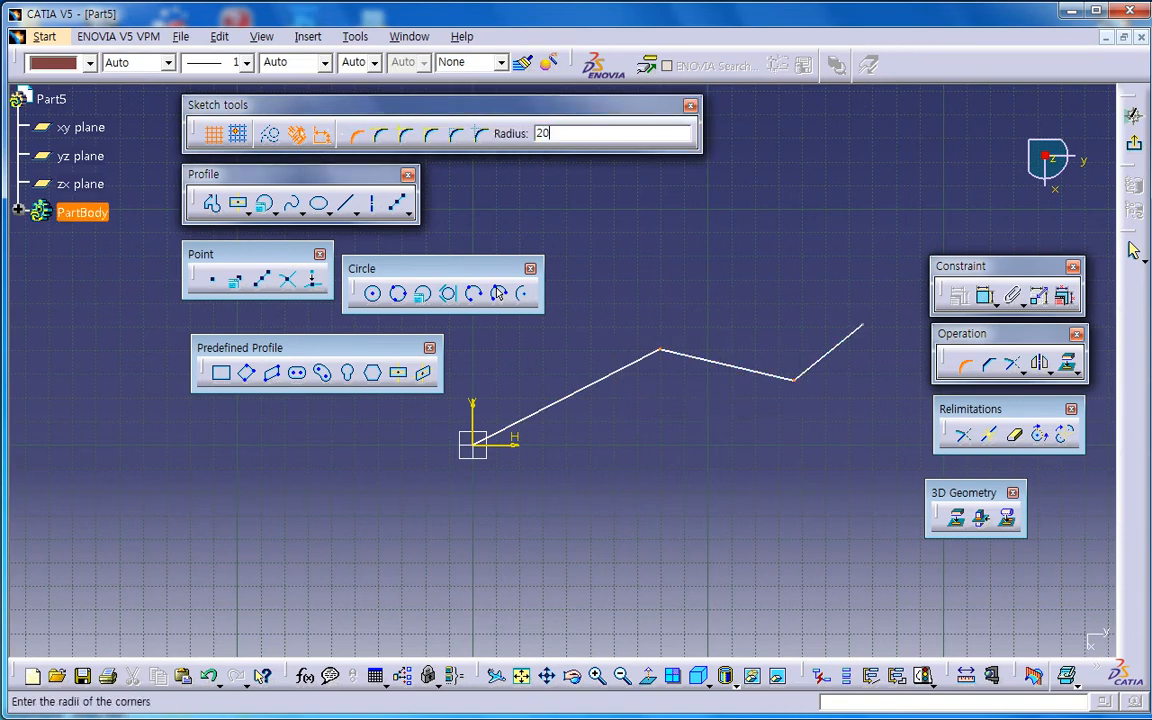
type("20")
key("Return")
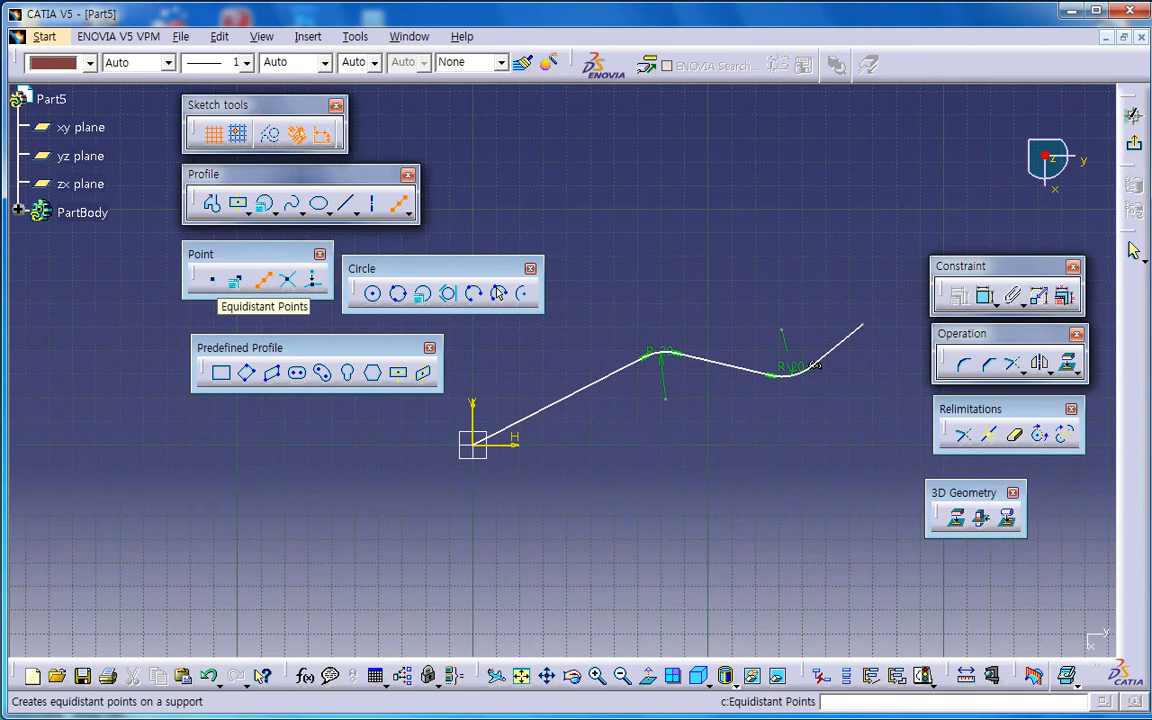
- Try placing six equidistant points on the first straight segment of the rounded profile, and cancel
left_click(263, 281)
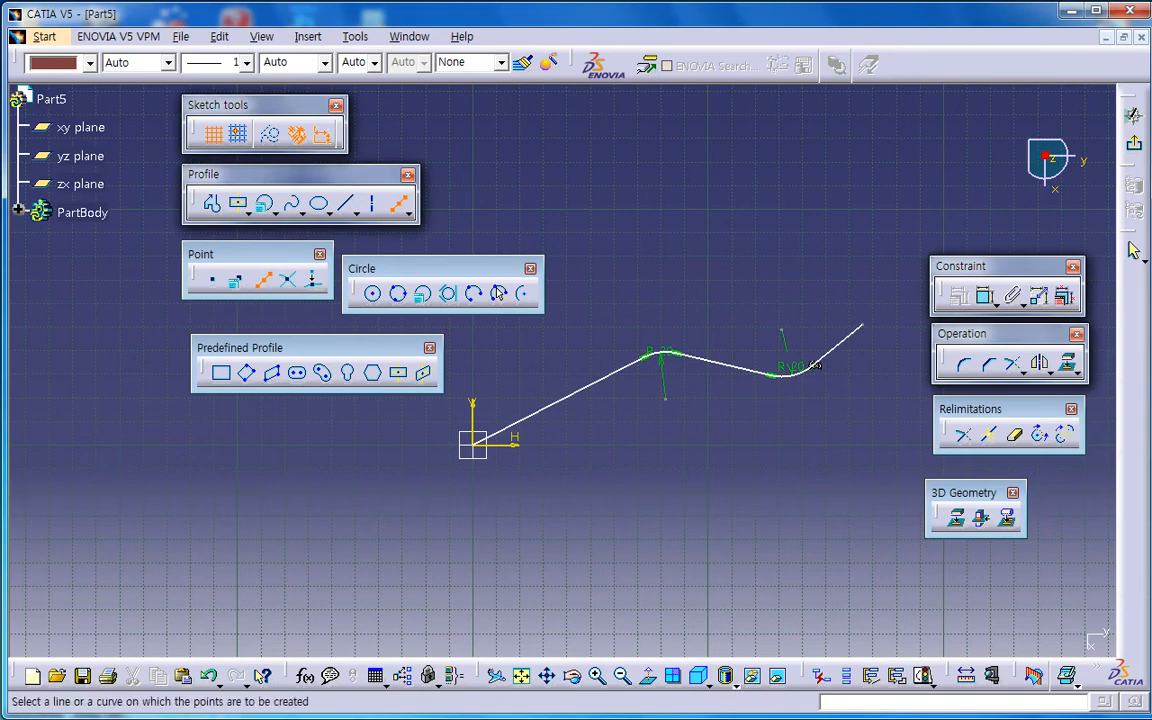
left_click(560, 398)
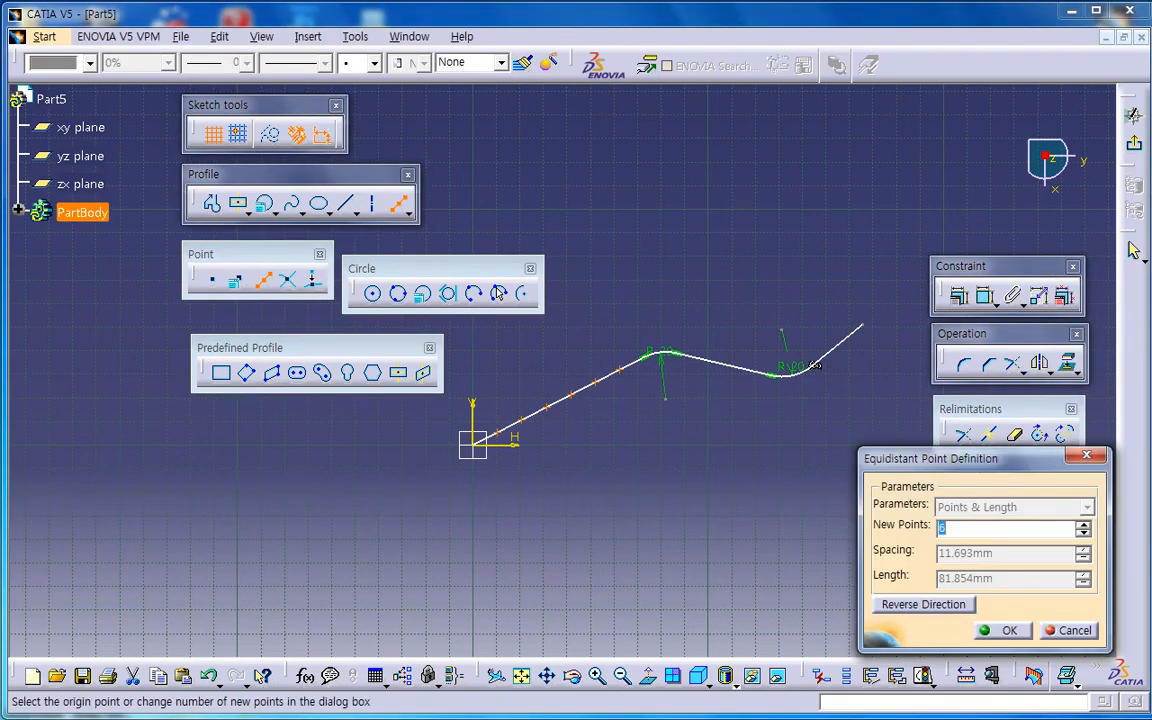
key("Escape")
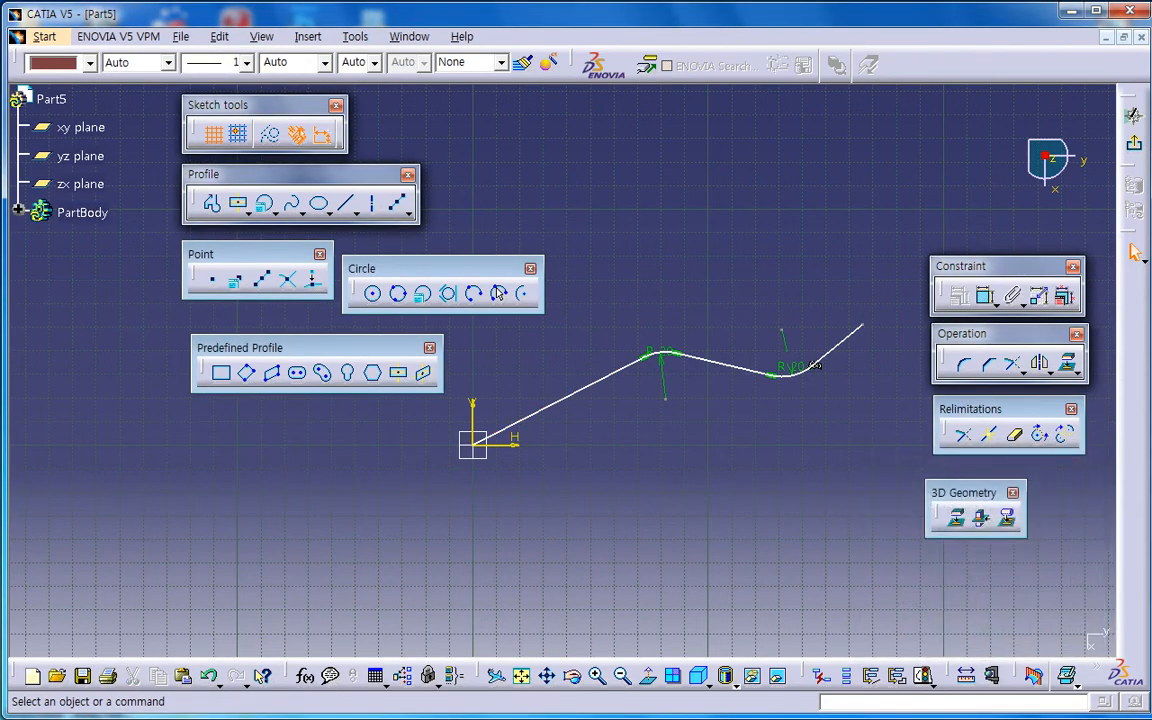
- Exit the sketch and start a second positioned sketch on the xy plane with V reversed and the directions swapped
left_click(1133, 115)
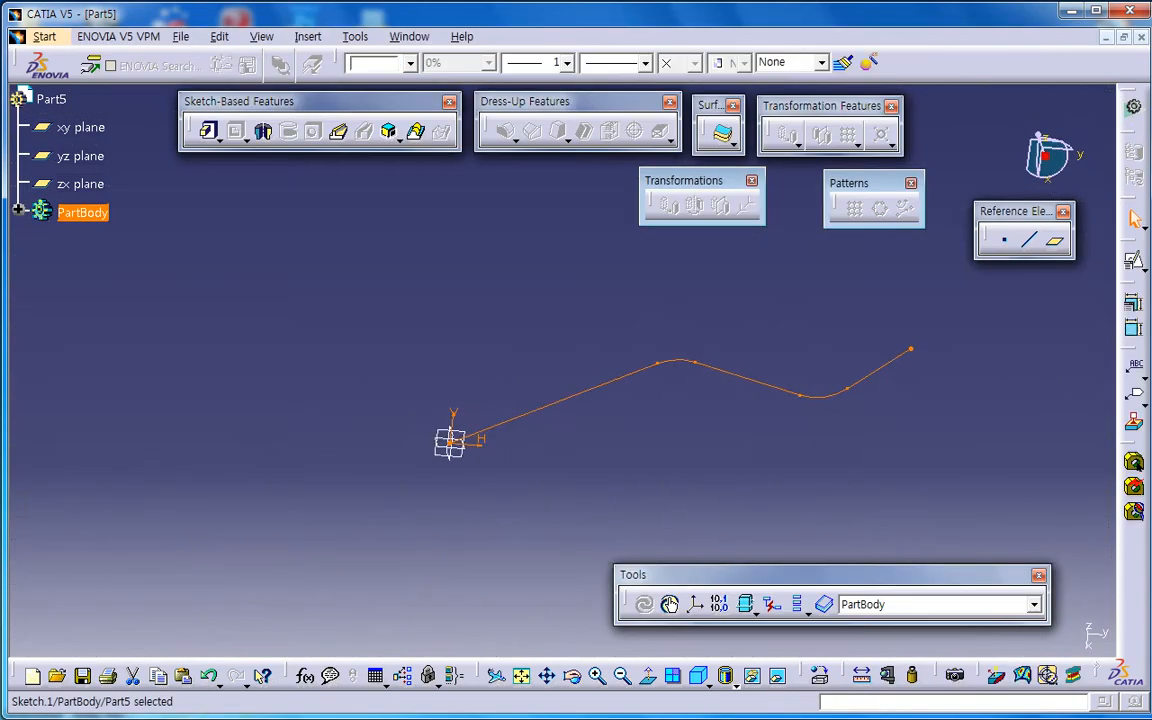
left_click(19, 211)
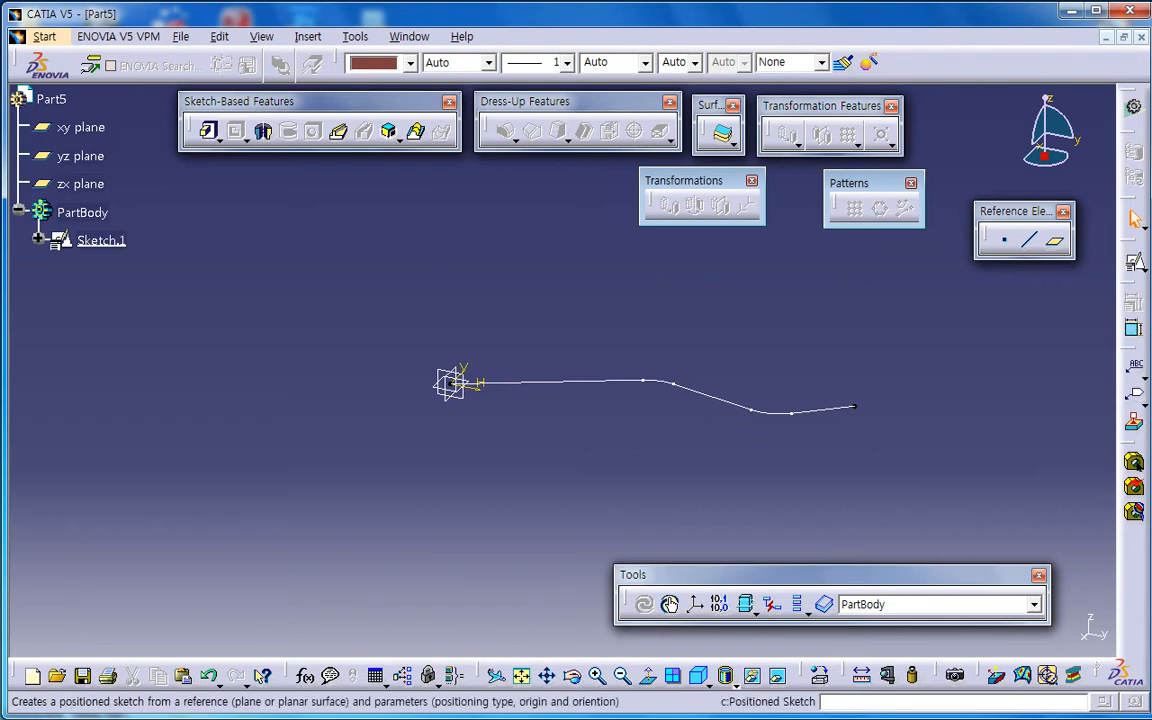
left_click(1134, 261)
left_click(80, 127)
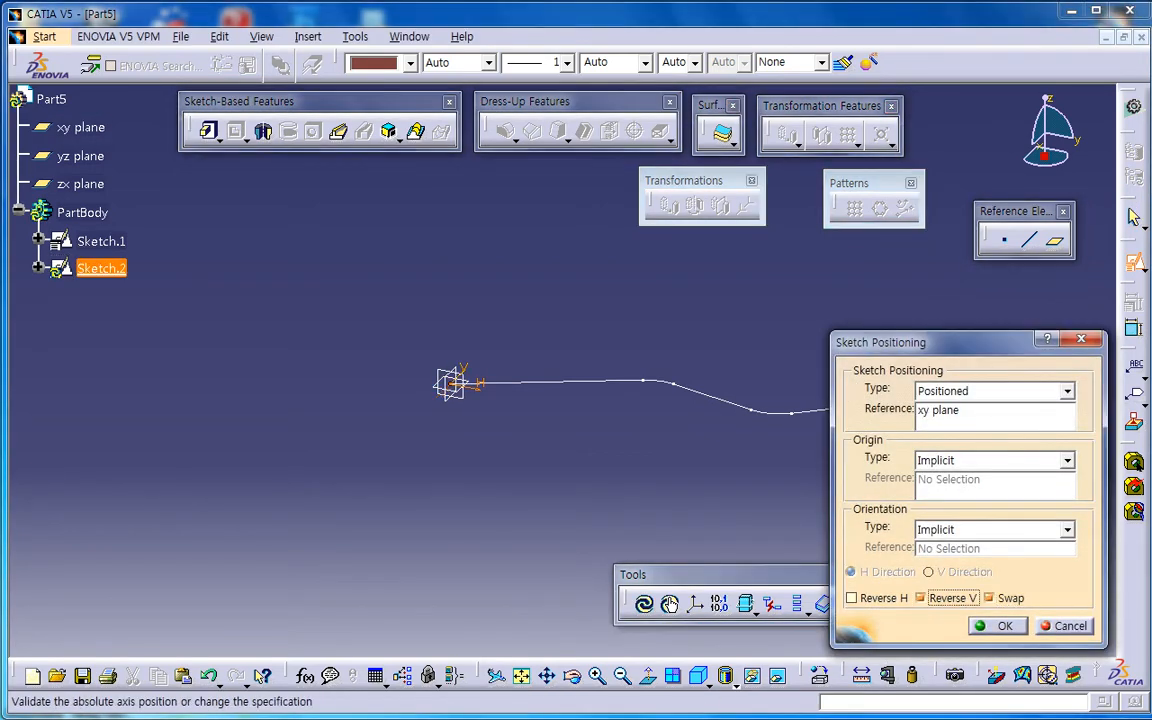
left_click(997, 626)
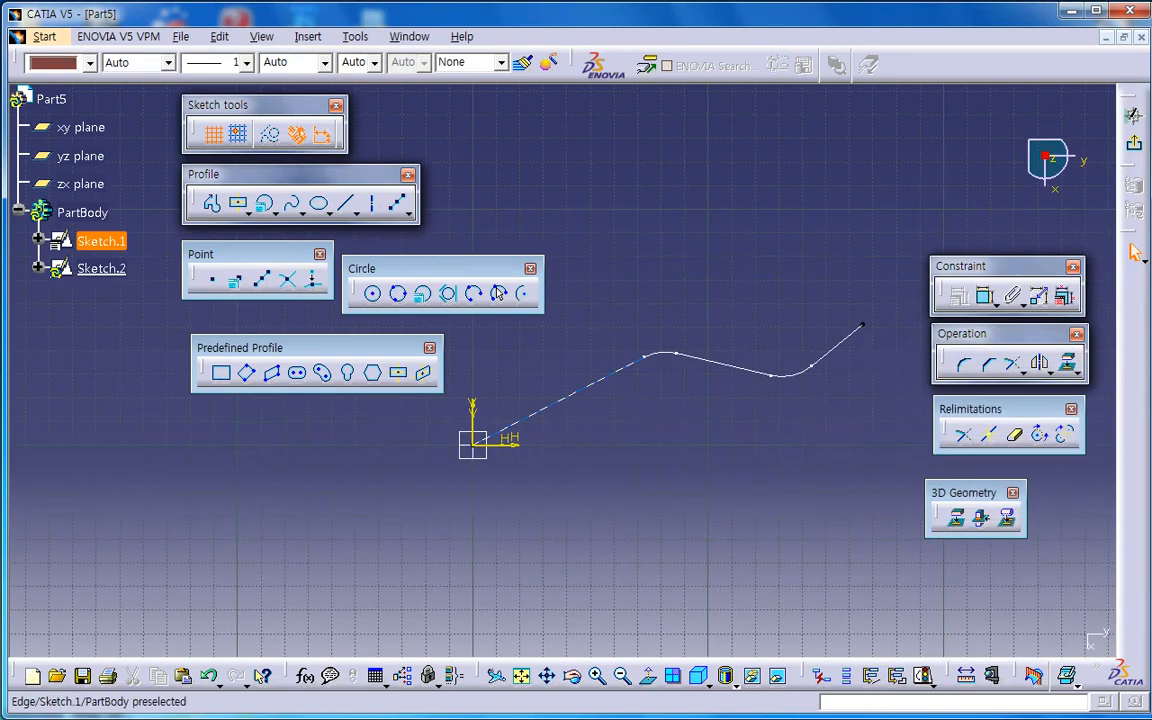
- Project the whole rounded profile onto the second sketch and try six equidistant points along the projection, cancelling the points
left_click(101, 241)
left_click(957, 518)
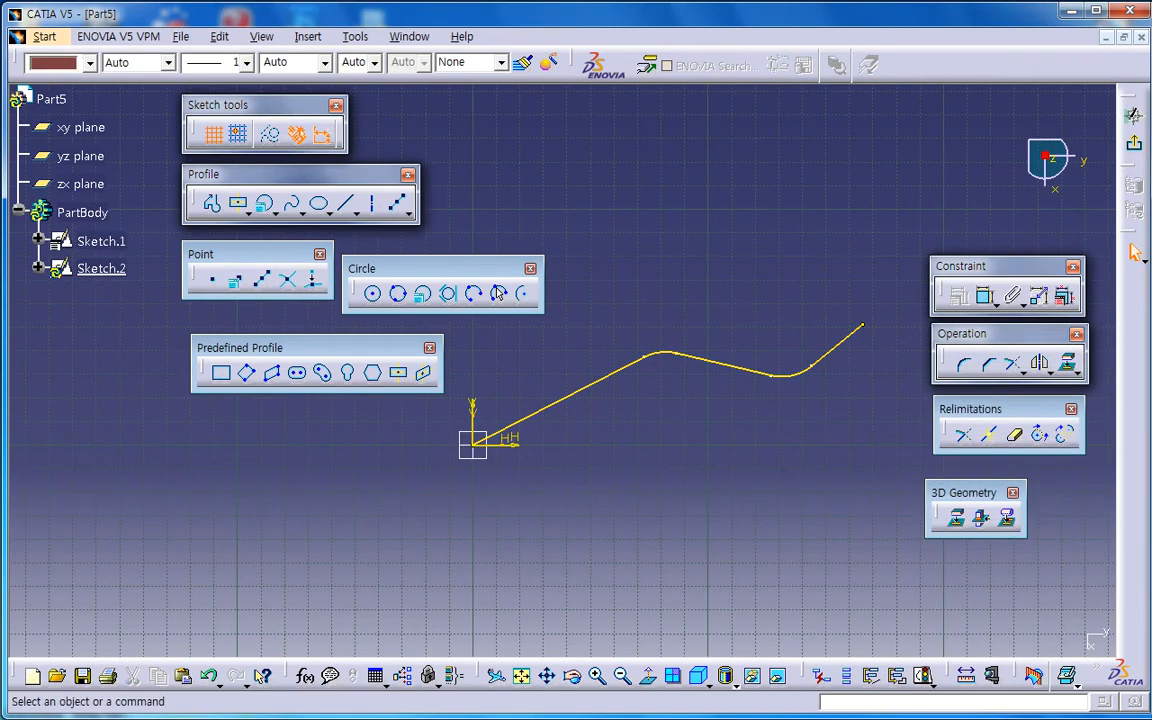
left_click(262, 279)
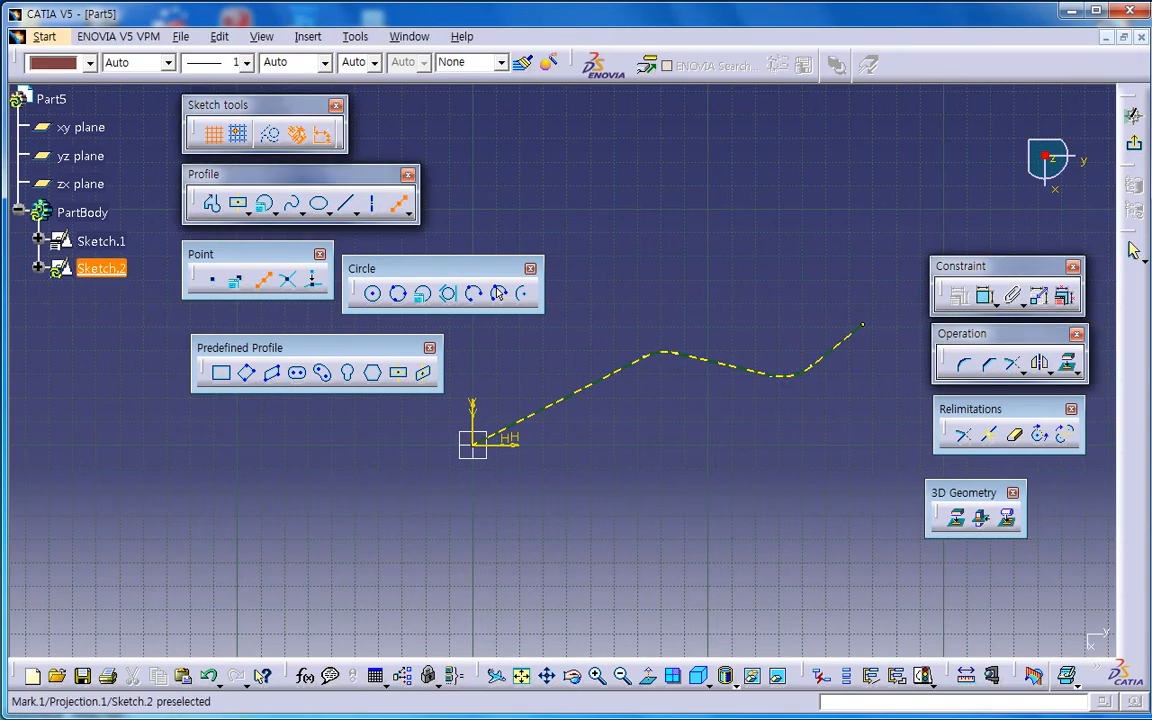
left_click(545, 408)
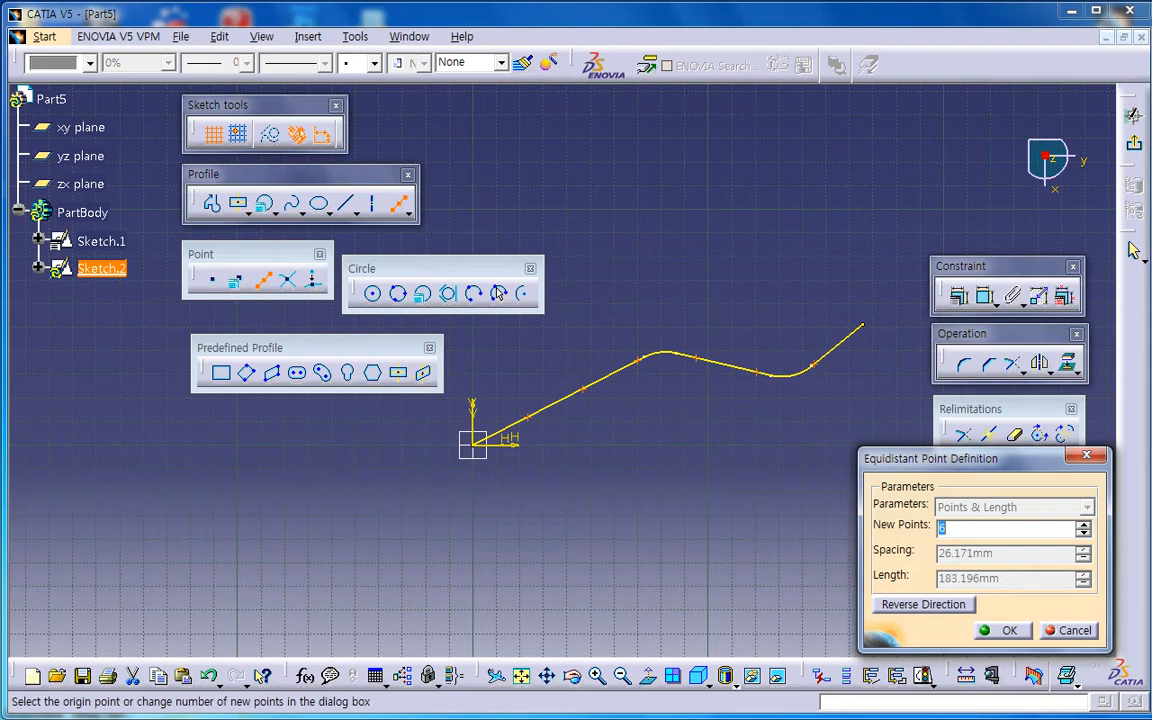
left_click(1069, 631)
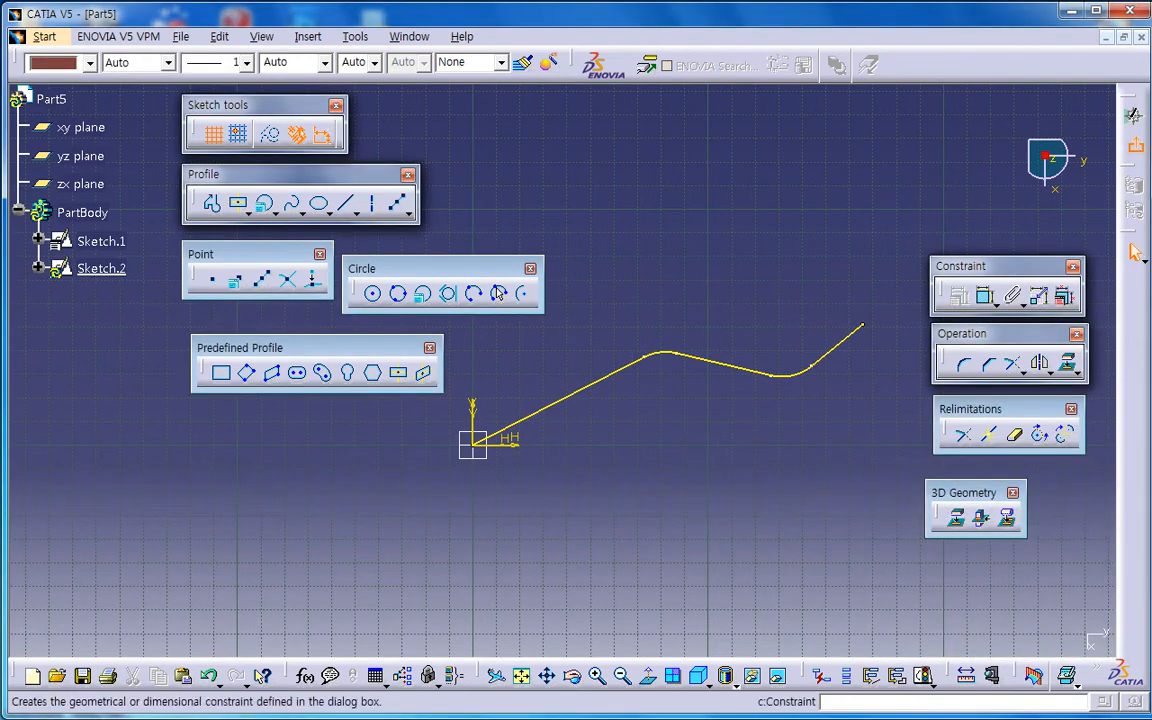
- Exit the second sketch and delete it from the part body
left_click(1134, 144)
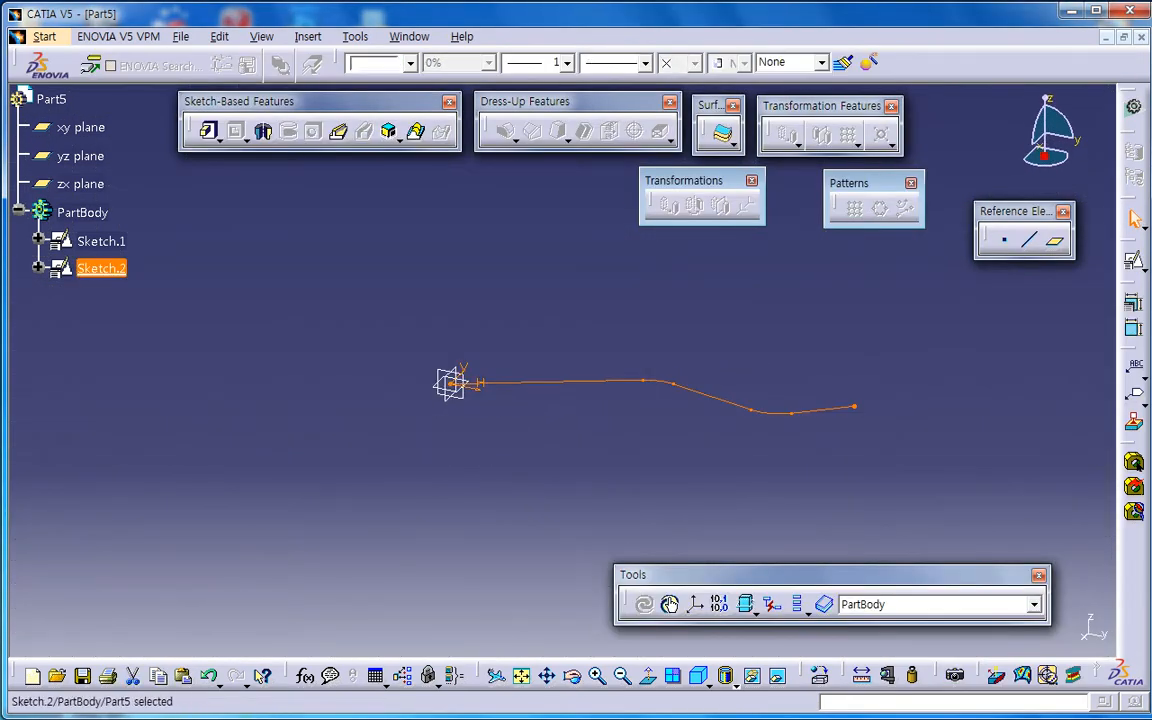
key("Delete")
key("Return")
- Reopen the first sketch and delete all of its profile geometry and constraints
double_click(797, 412)
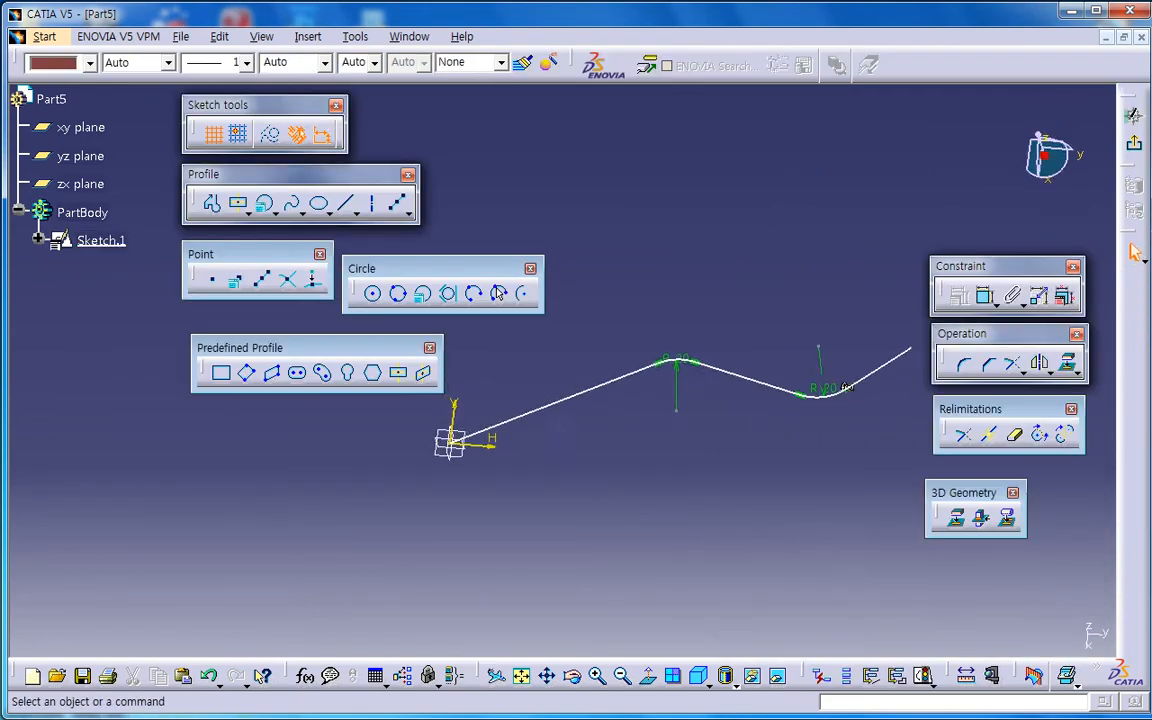
middle_click_drag(780, 325, 766, 450)
key("ctrl+a")
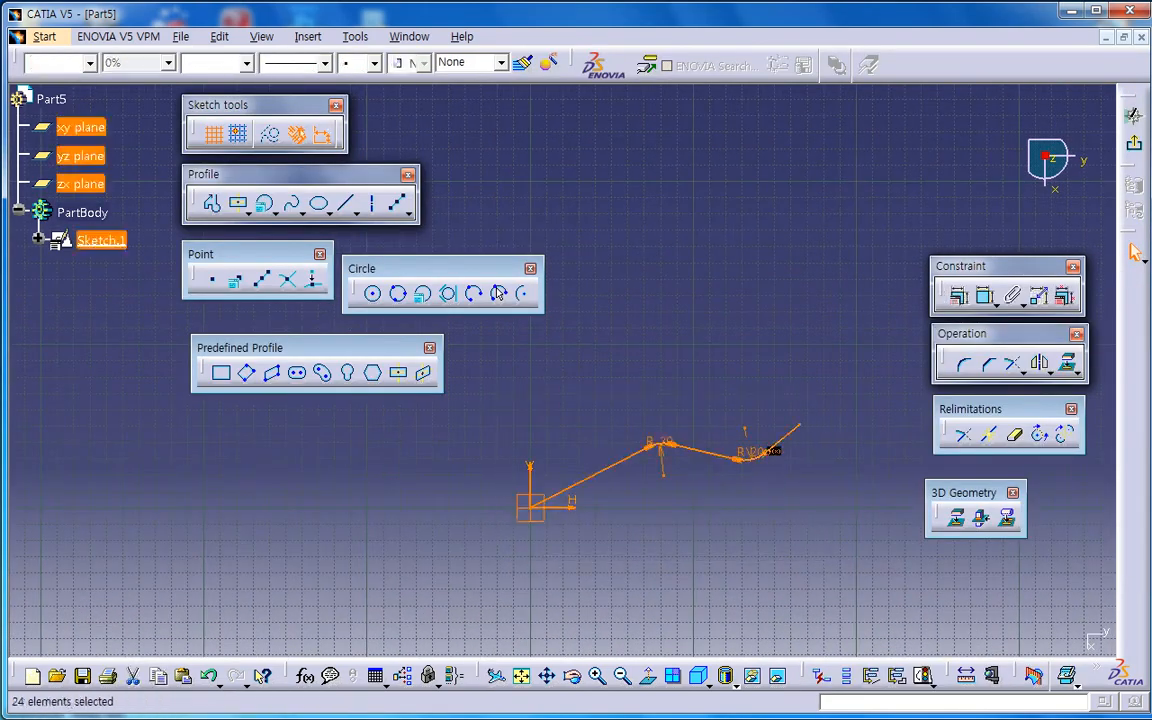
key("Delete")
key("Return")
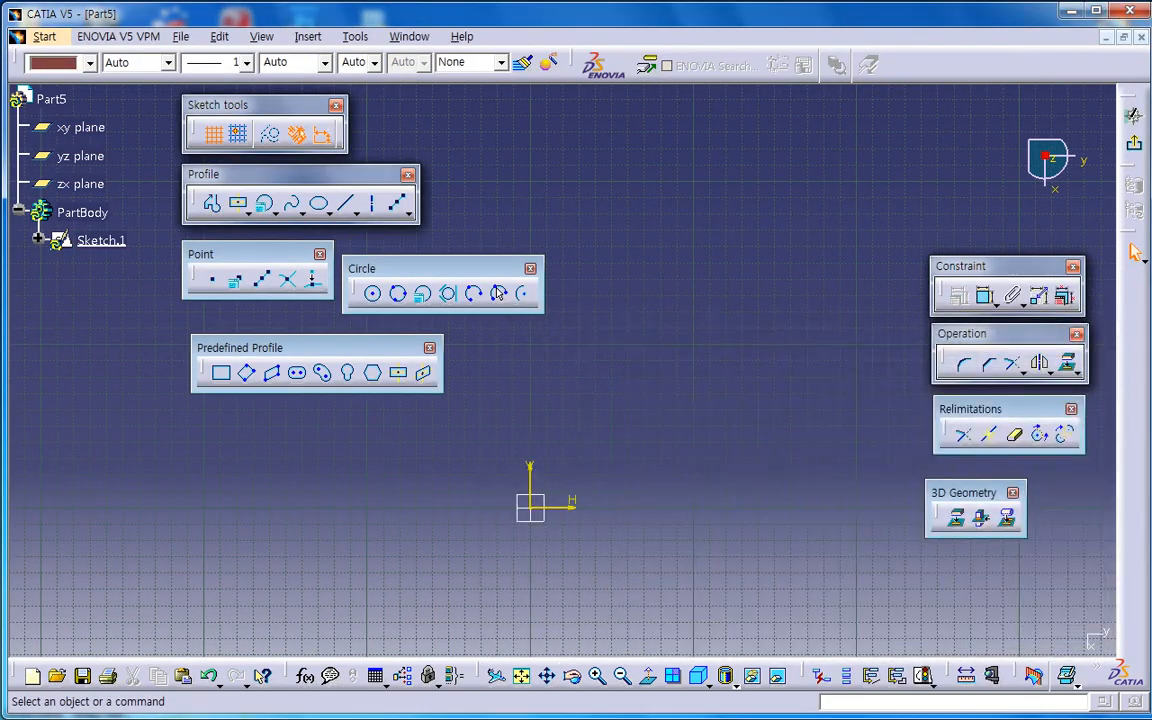
- Draw a larger open zigzag profile of three connected line segments starting at the sketch origin
left_click(213, 203)
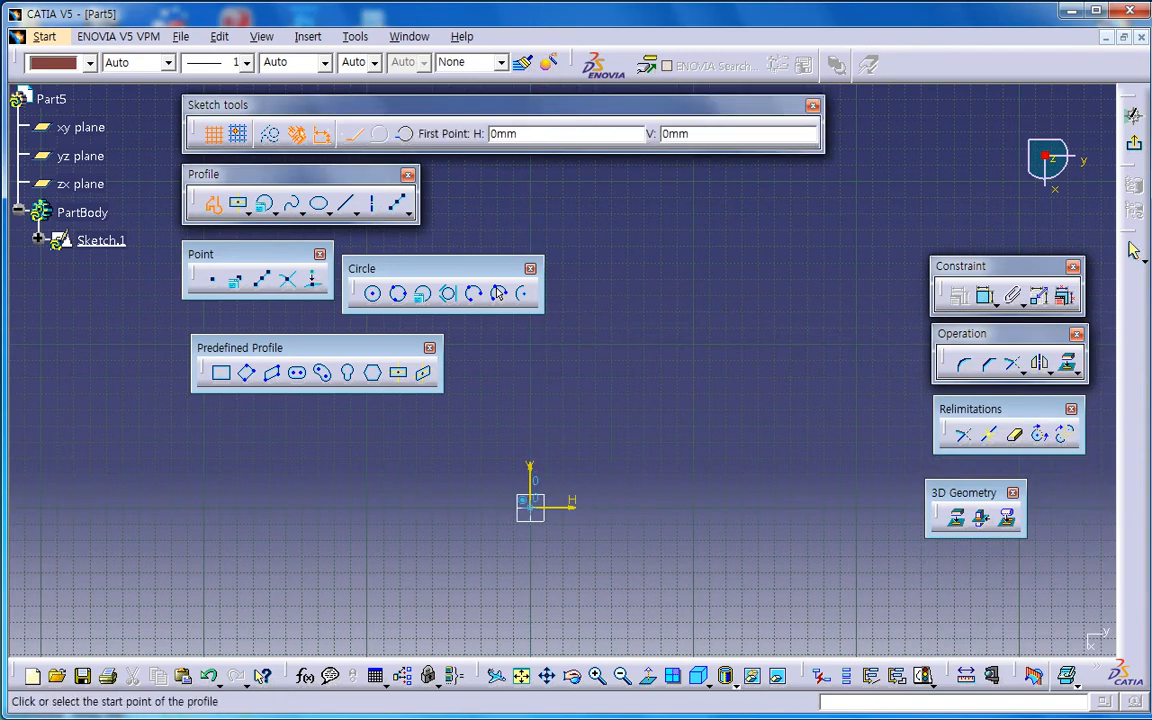
left_click(530, 507)
left_click(666, 337)
left_click(837, 417)
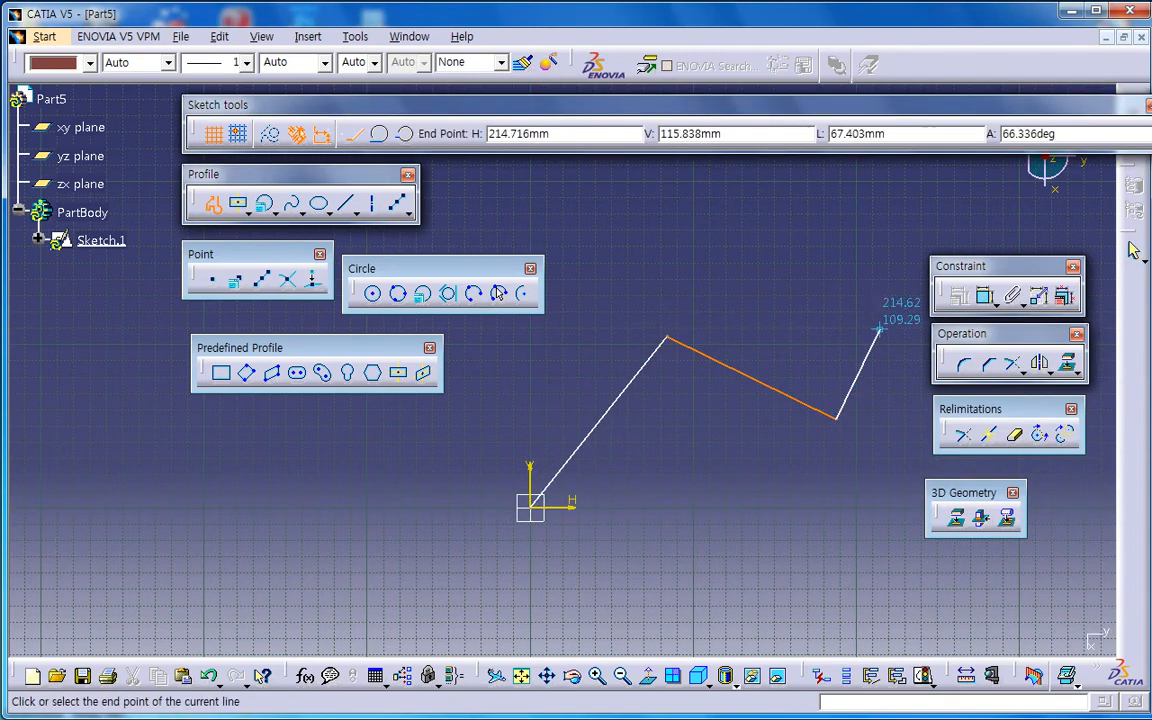
double_click(895, 297)
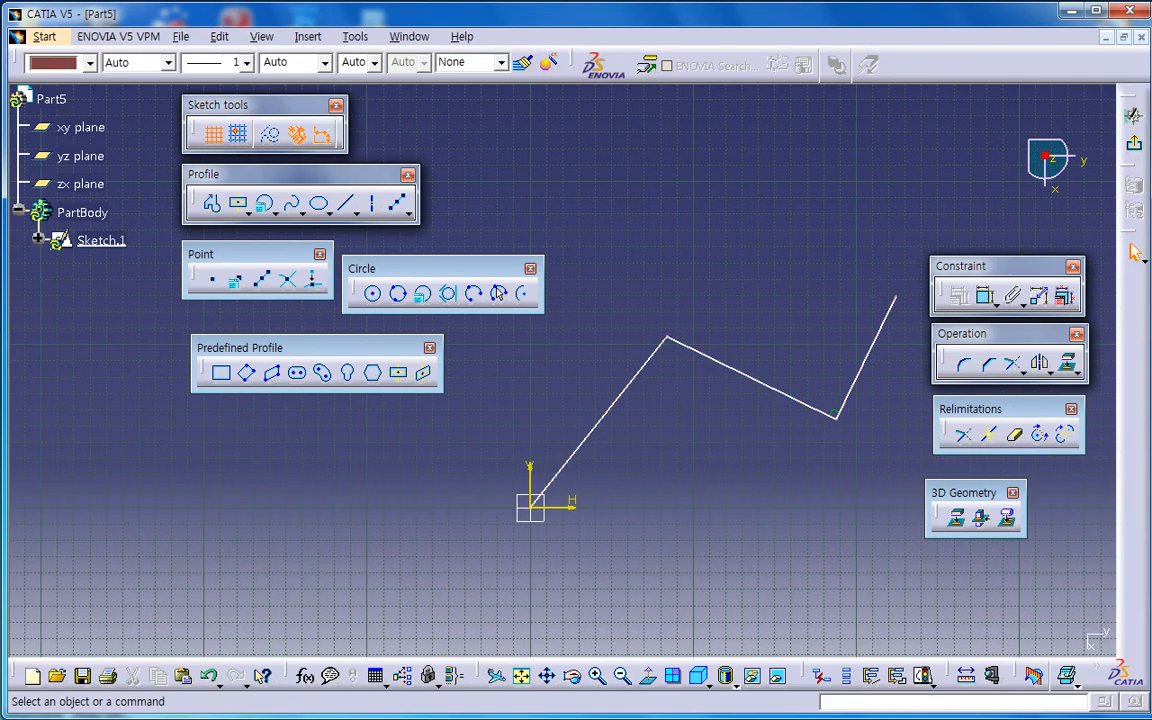
- Exit the sketch and start a new positioned sketch on the xy plane with the same axis directions as Sketch.1
left_click(1134, 143)
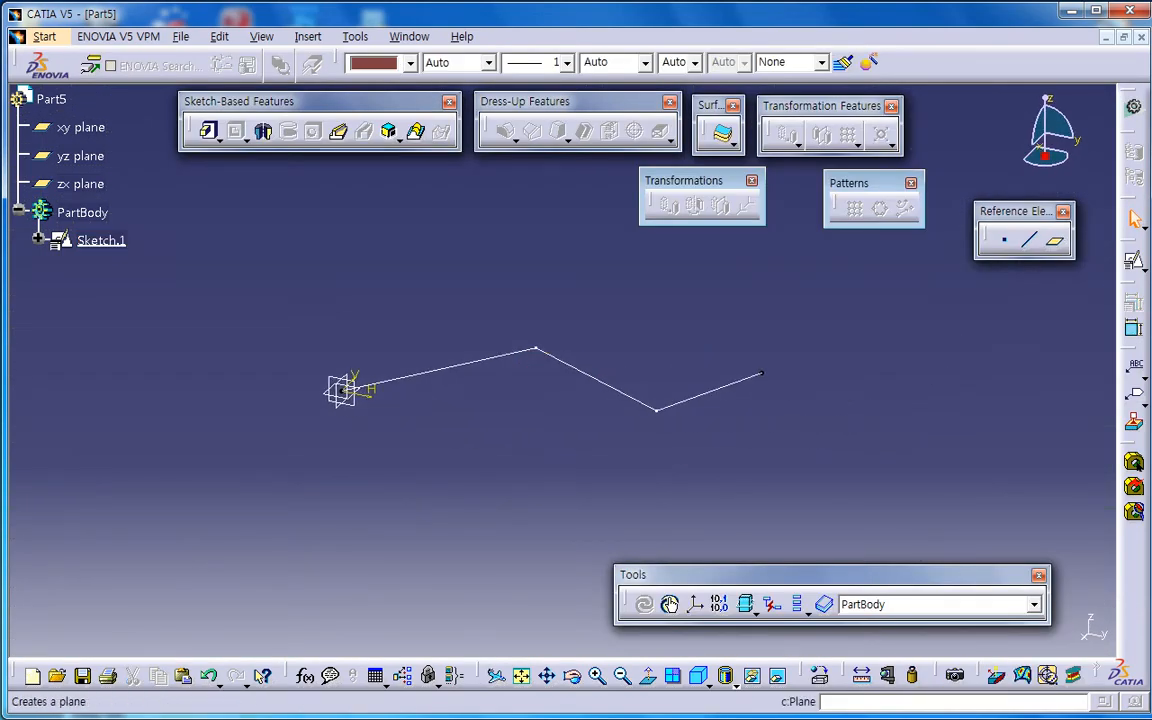
left_click(1135, 262)
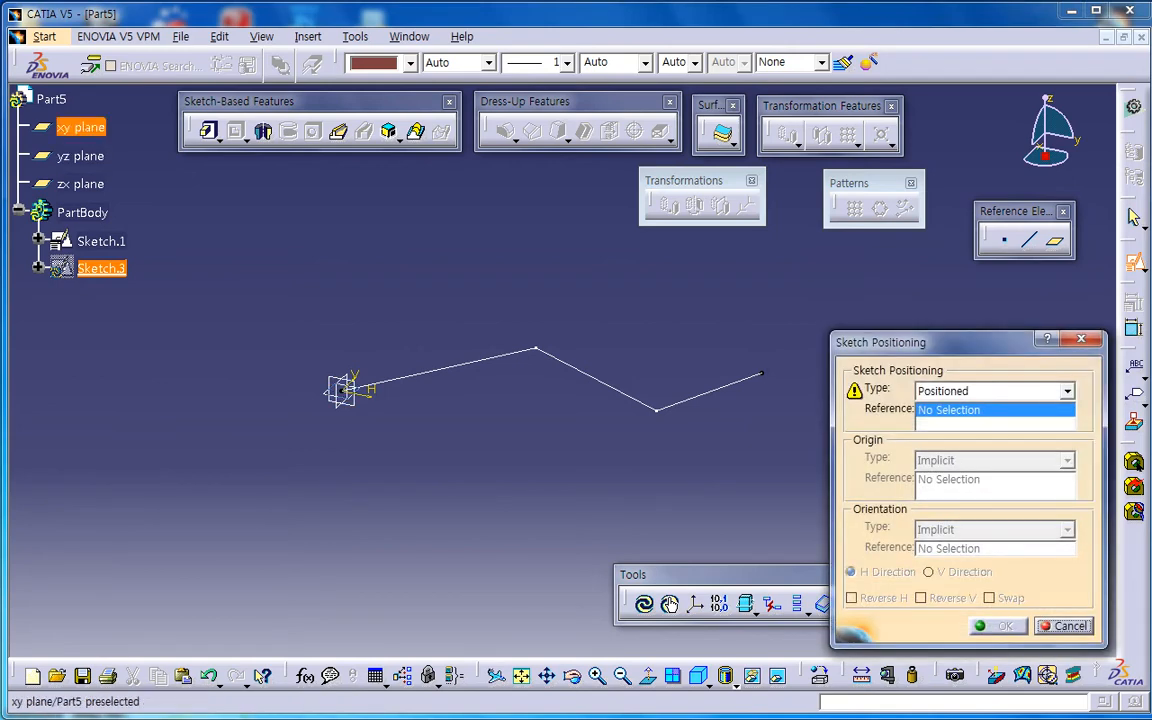
left_click(80, 127)
left_click(995, 625)
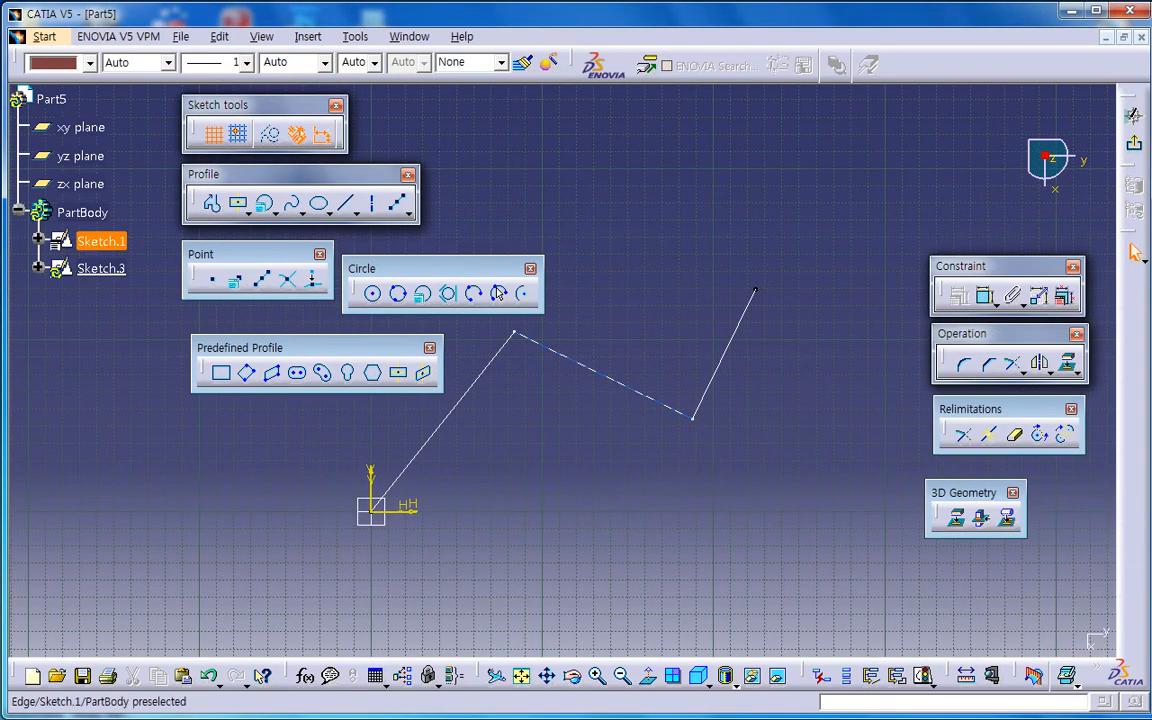
- Project Sketch.1 as one element into the new sketch and try six equidistant points along it, cancelling the points
left_click(101, 241)
left_click(1068, 364)
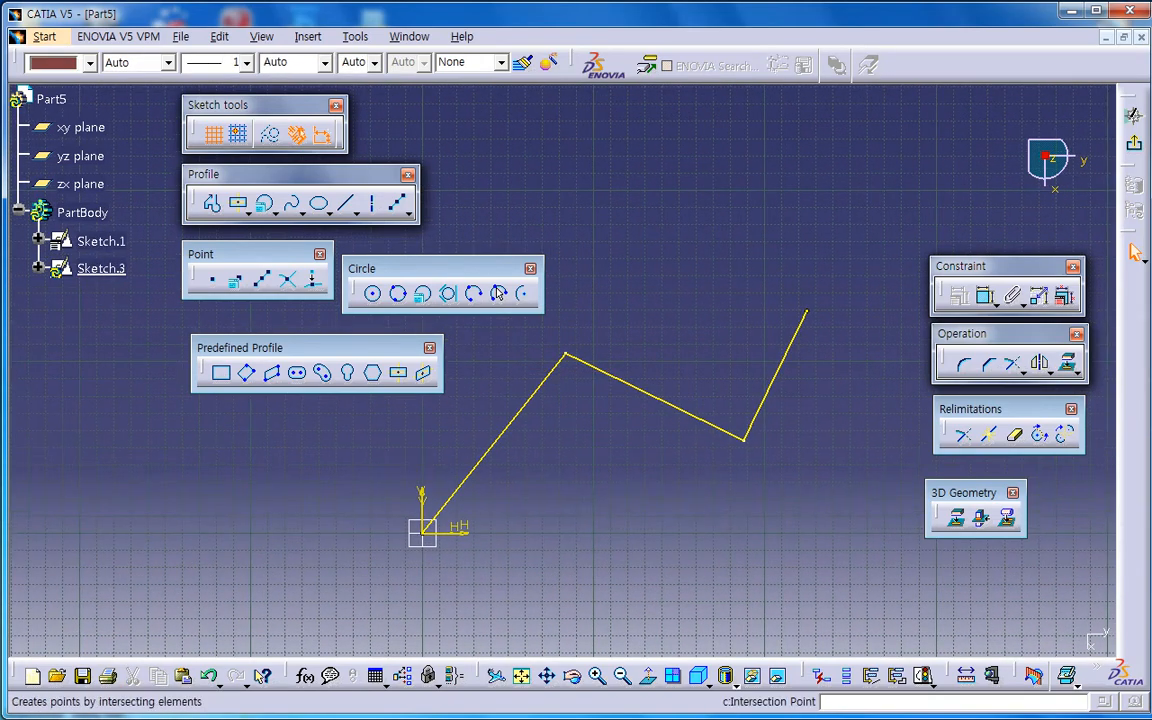
left_click(262, 280)
left_click(503, 431)
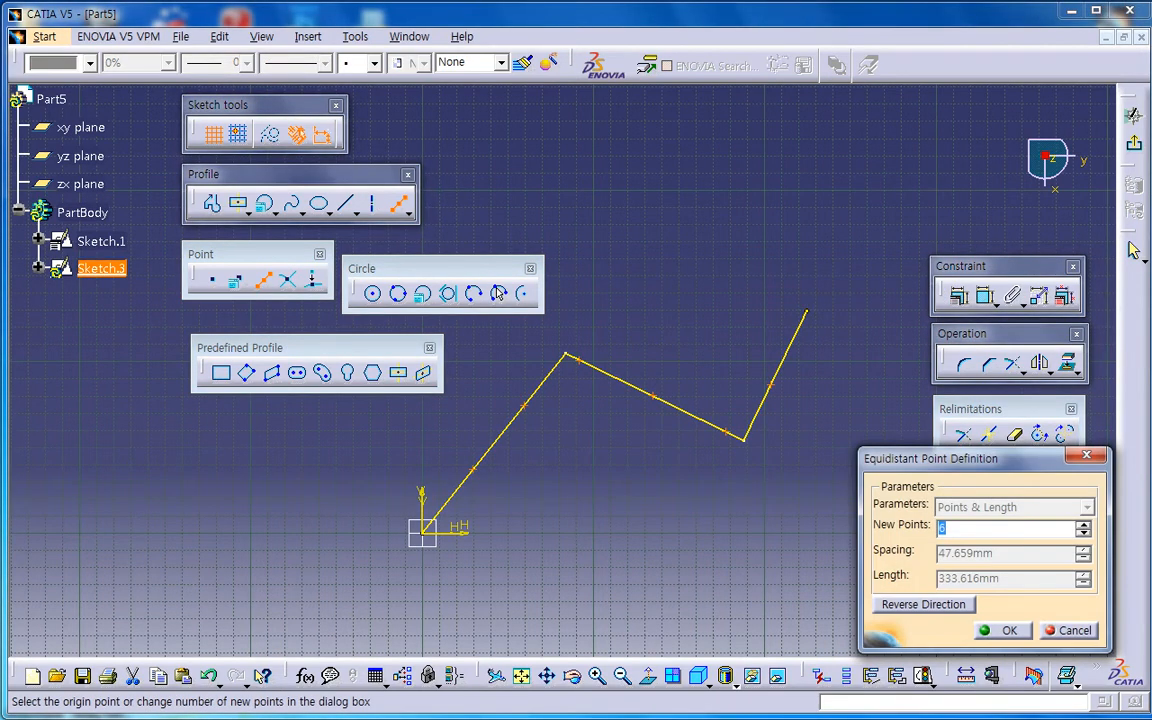
left_click(1070, 630)
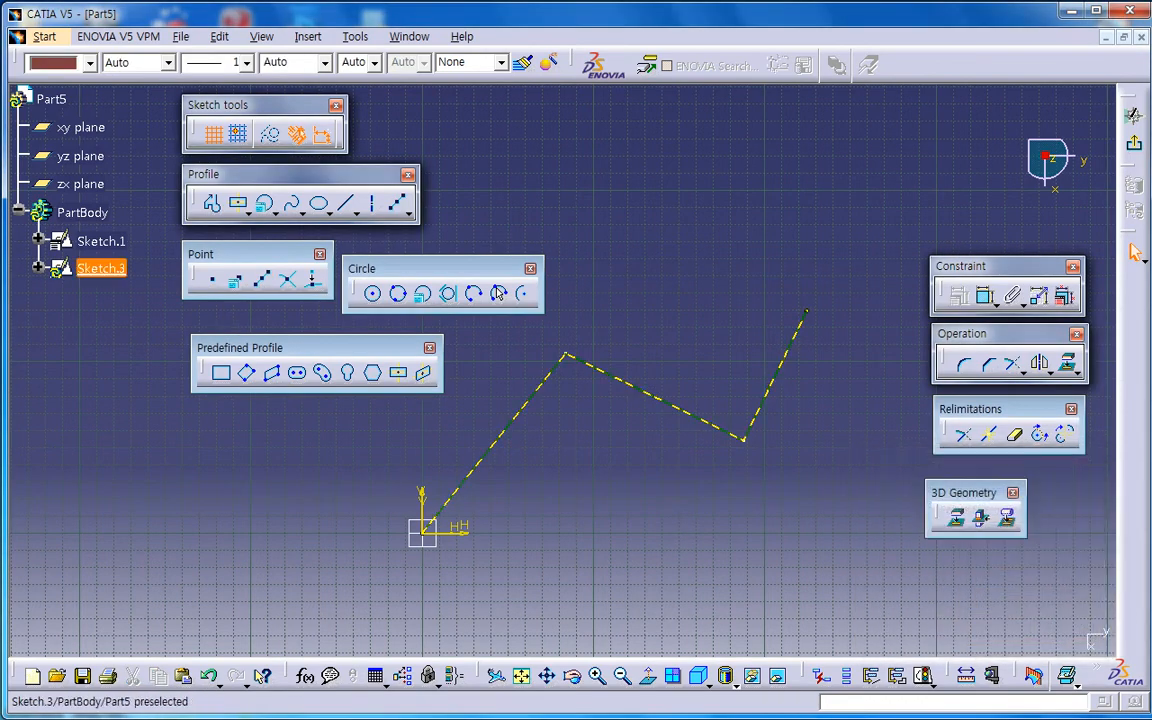
- Replace the whole-profile projection with separate projections of the zigzag's three line segments
left_click(503, 431)
key("Delete")
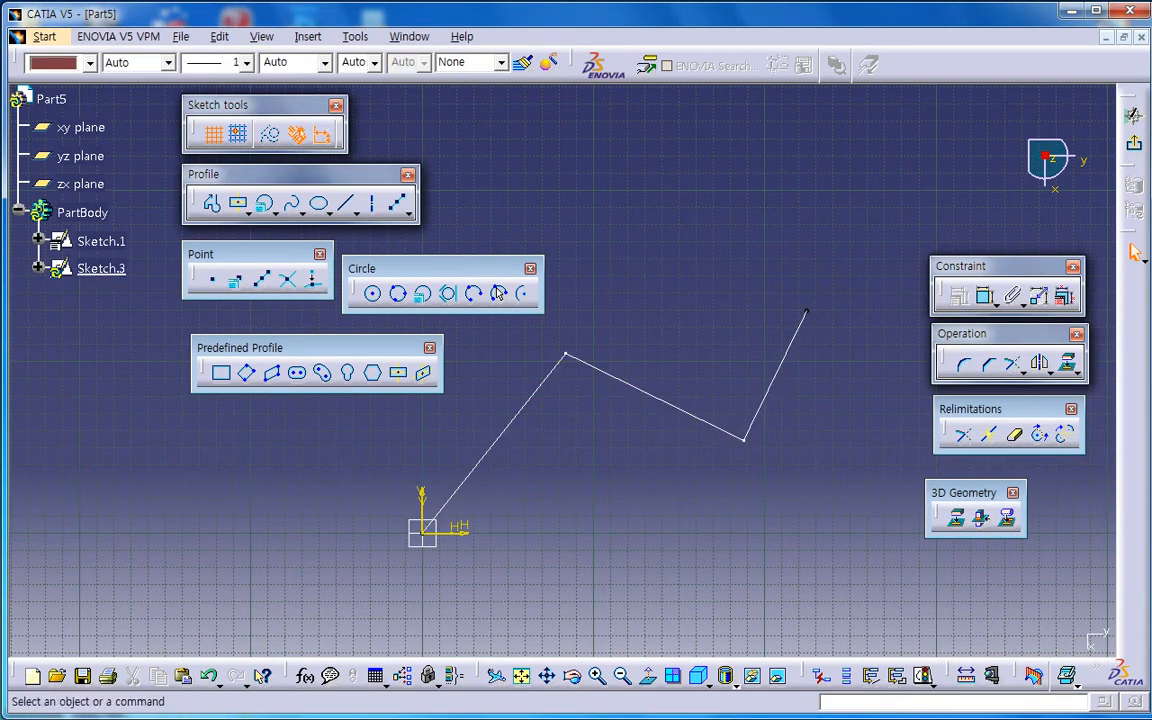
left_click(1069, 364)
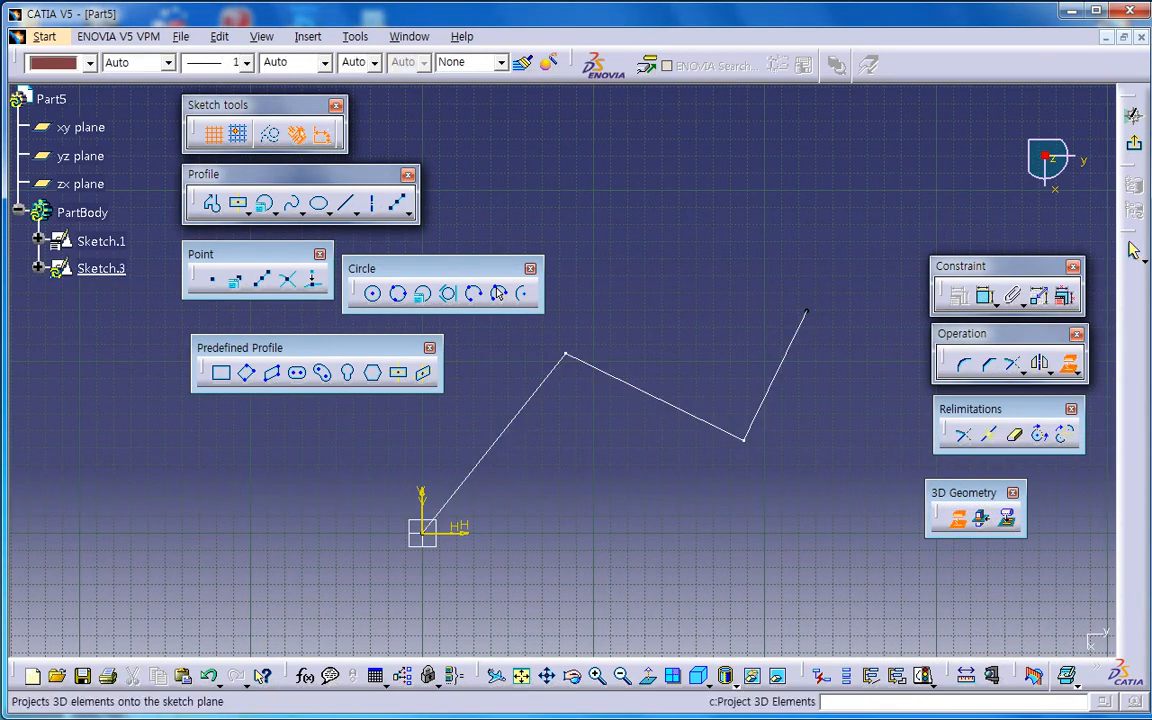
left_click(503, 431)
left_click(958, 518)
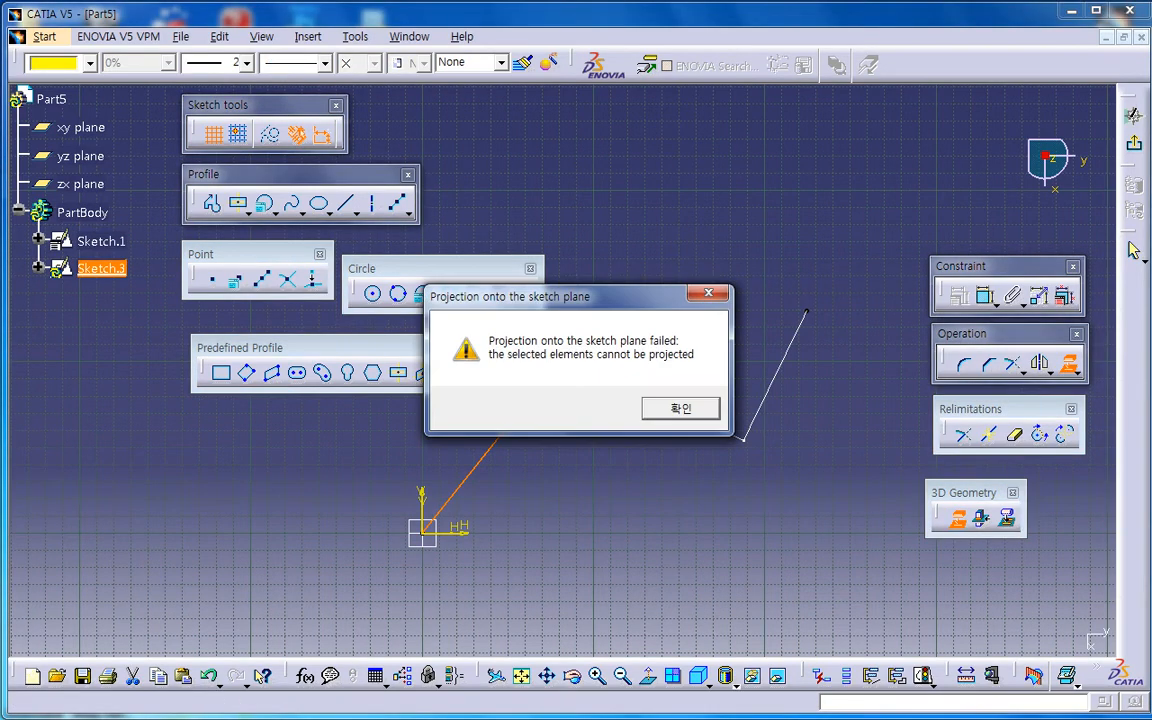
left_click(680, 408)
left_click(654, 398)
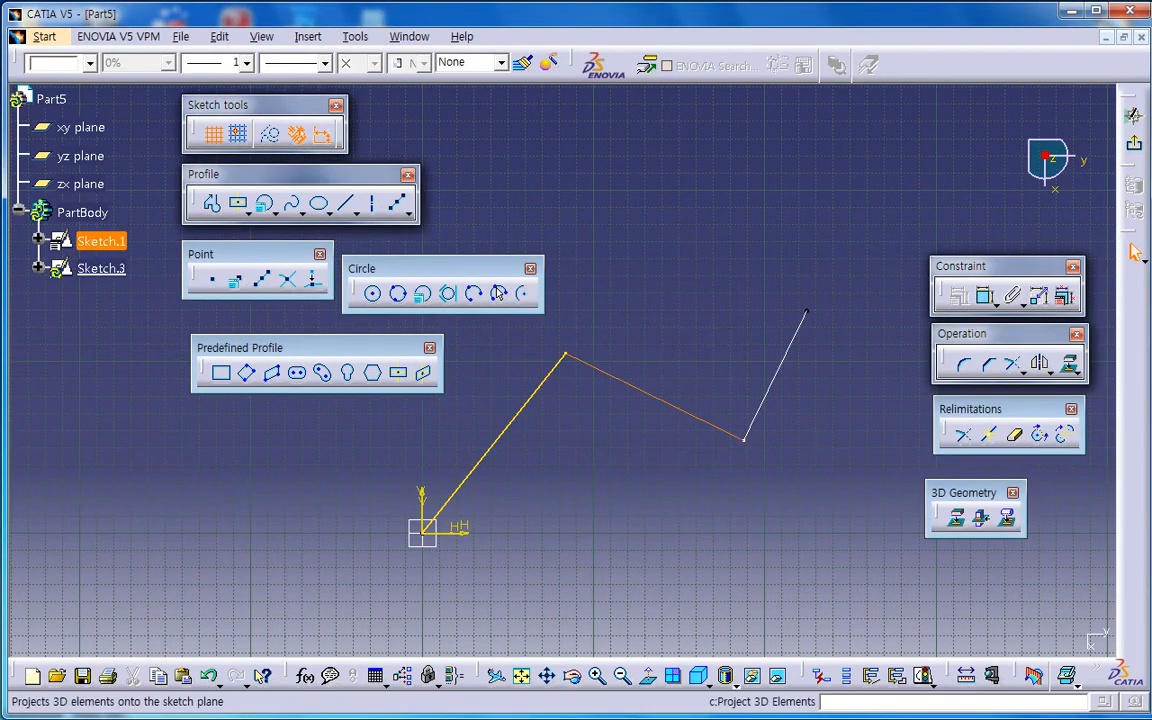
left_click(860, 380)
left_click(778, 370)
left_click(1069, 364)
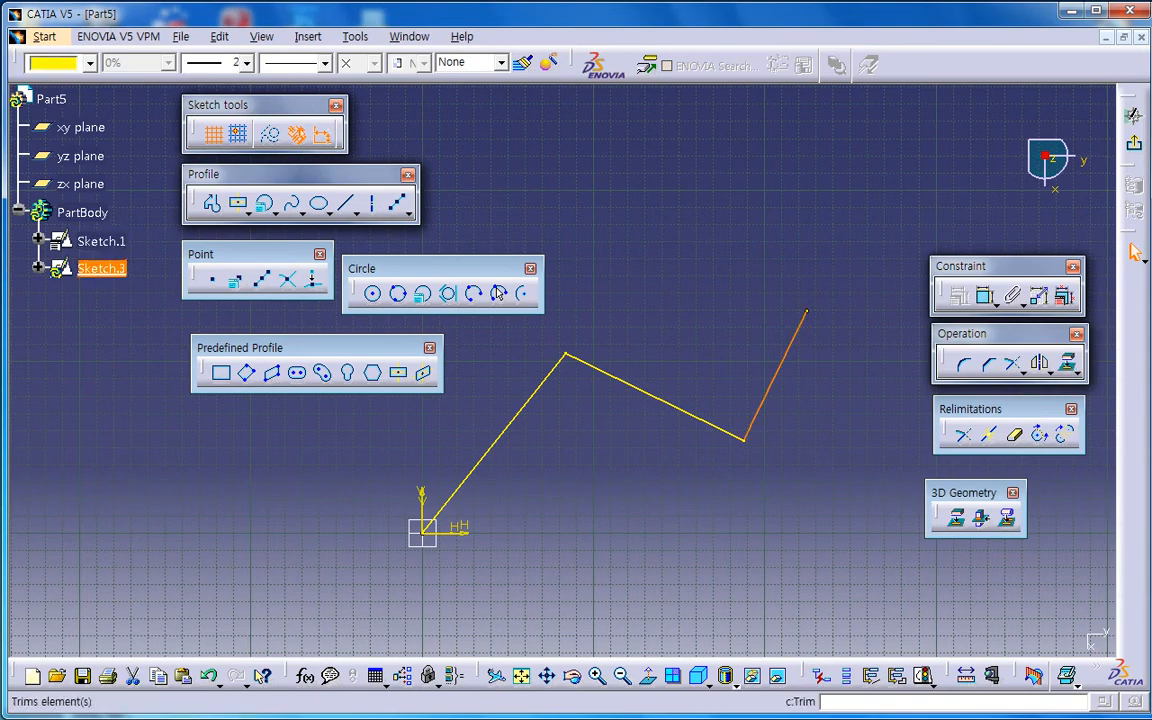
left_click(900, 375)
- Try placing six equidistant points on the first individually projected segment, and cancel
left_click(262, 280)
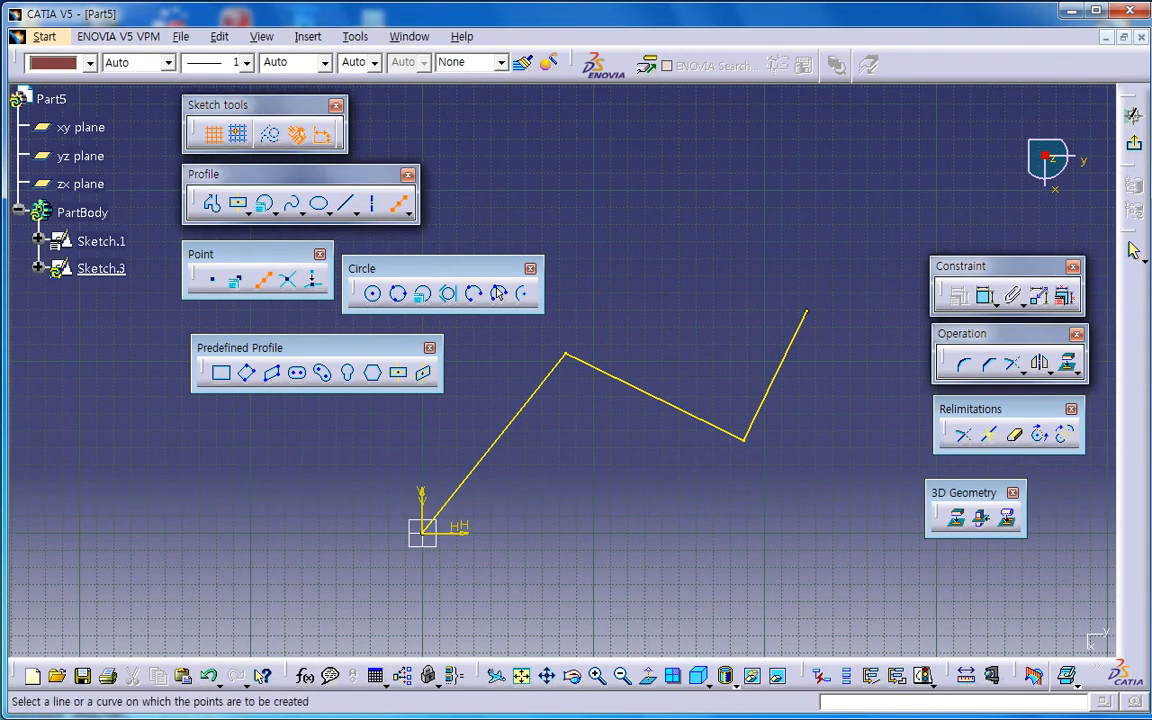
left_click(494, 443)
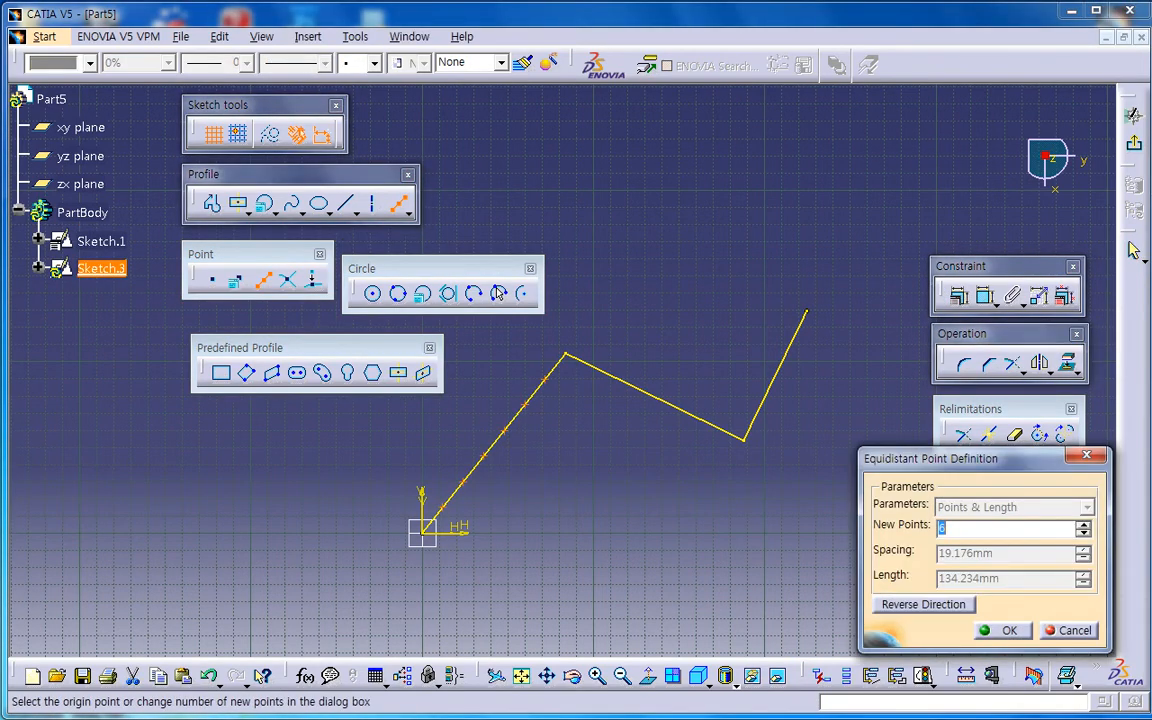
key("Escape")
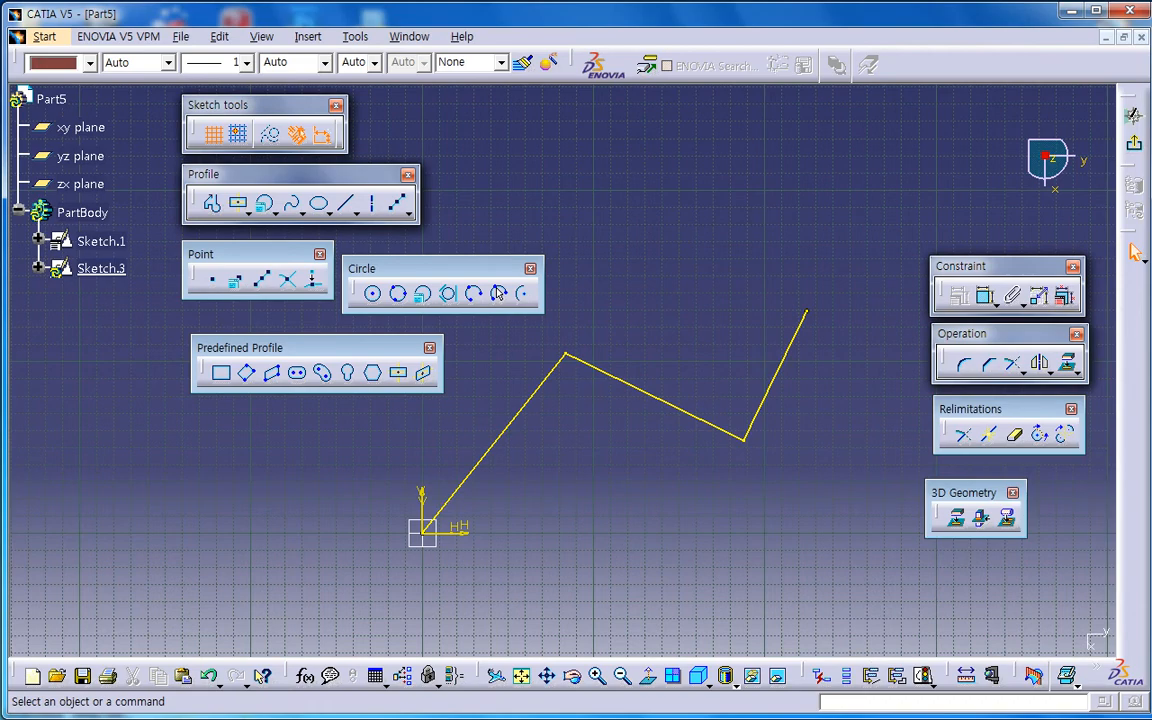
- Exit the sketch and delete Sketch.3 from the part
left_click(101, 241)
middle_click_drag(450, 450, 450, 510, "ctrl")
key("Escape")
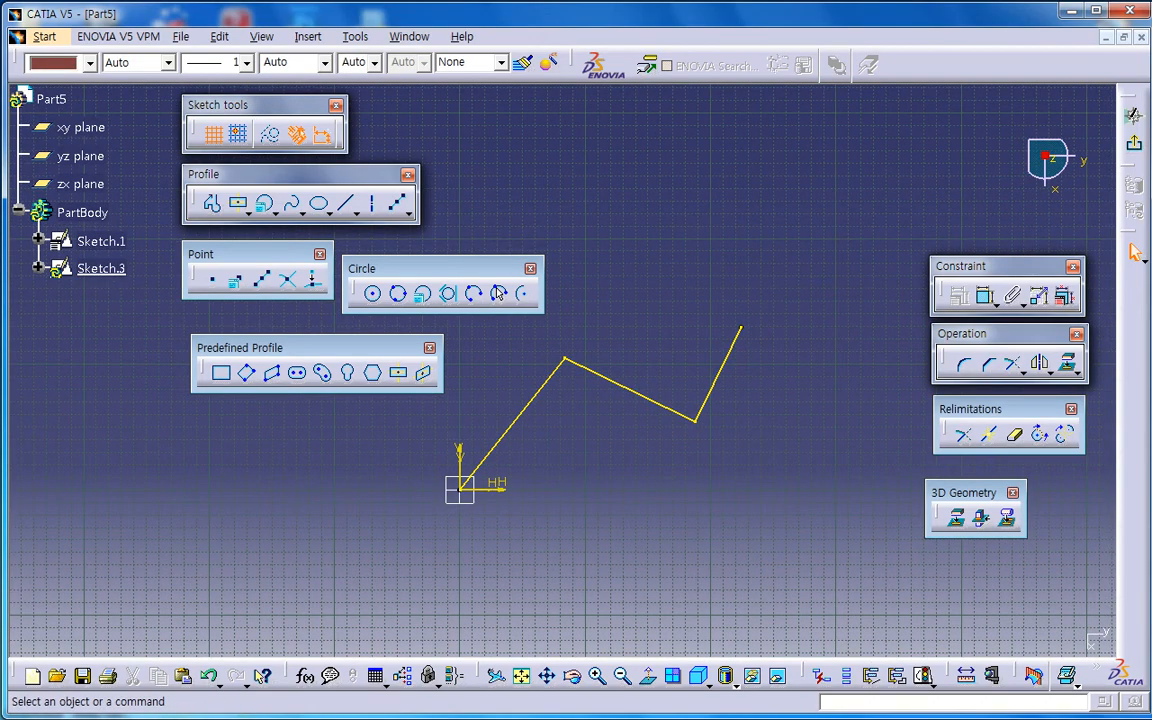
left_click(1134, 143)
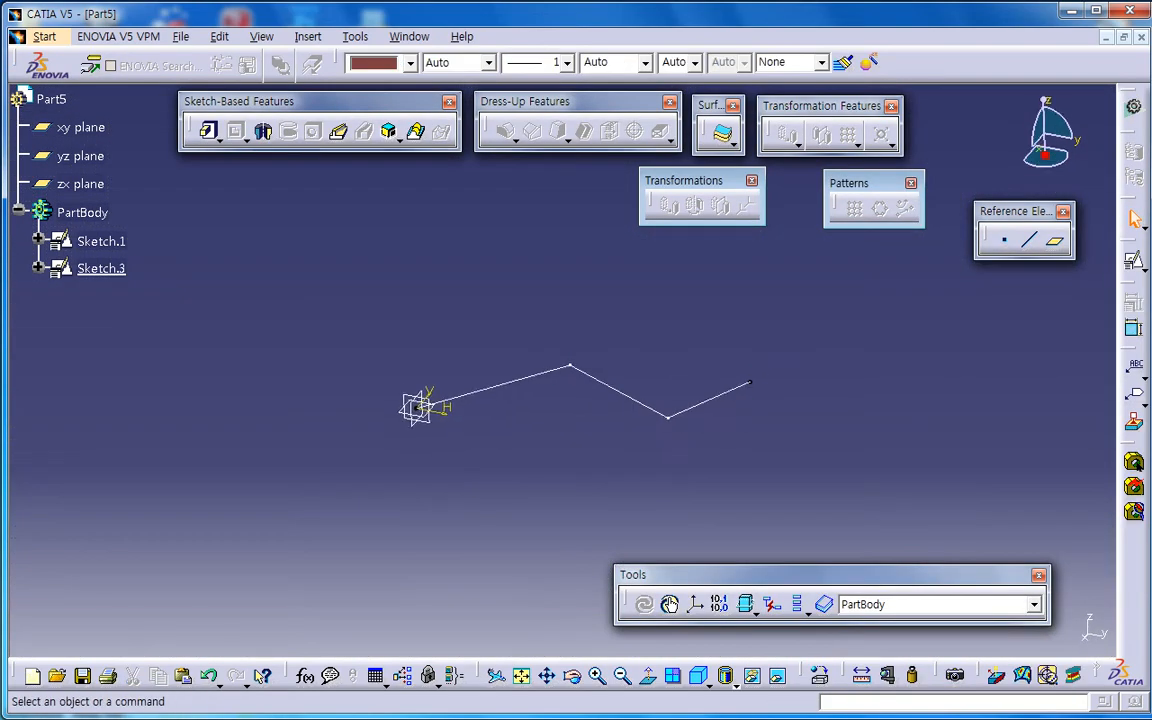
mouse_move(567, 382)
middle_mouse_down()
mouse_move(553, 368)
mouse_move(483, 366)
middle_mouse_up()
left_click(101, 268)
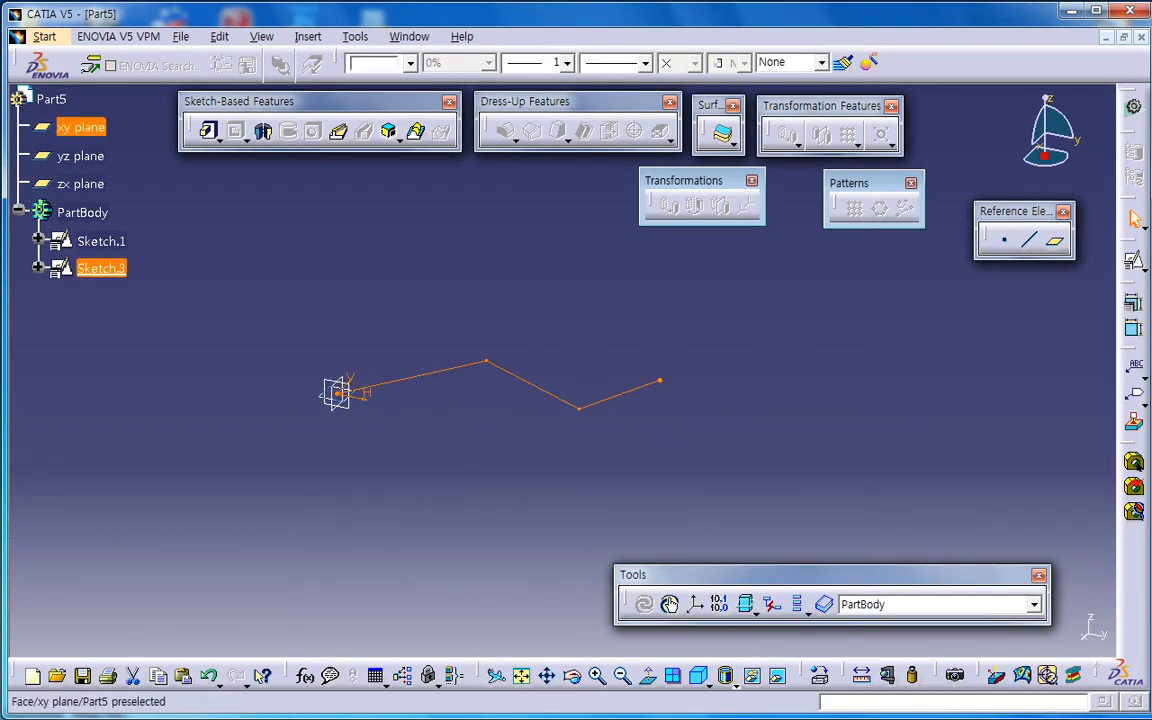
key("Delete")
key("Return")
- Reopen Sketch.1 and delete its entire zigzag profile
double_click(342, 385)
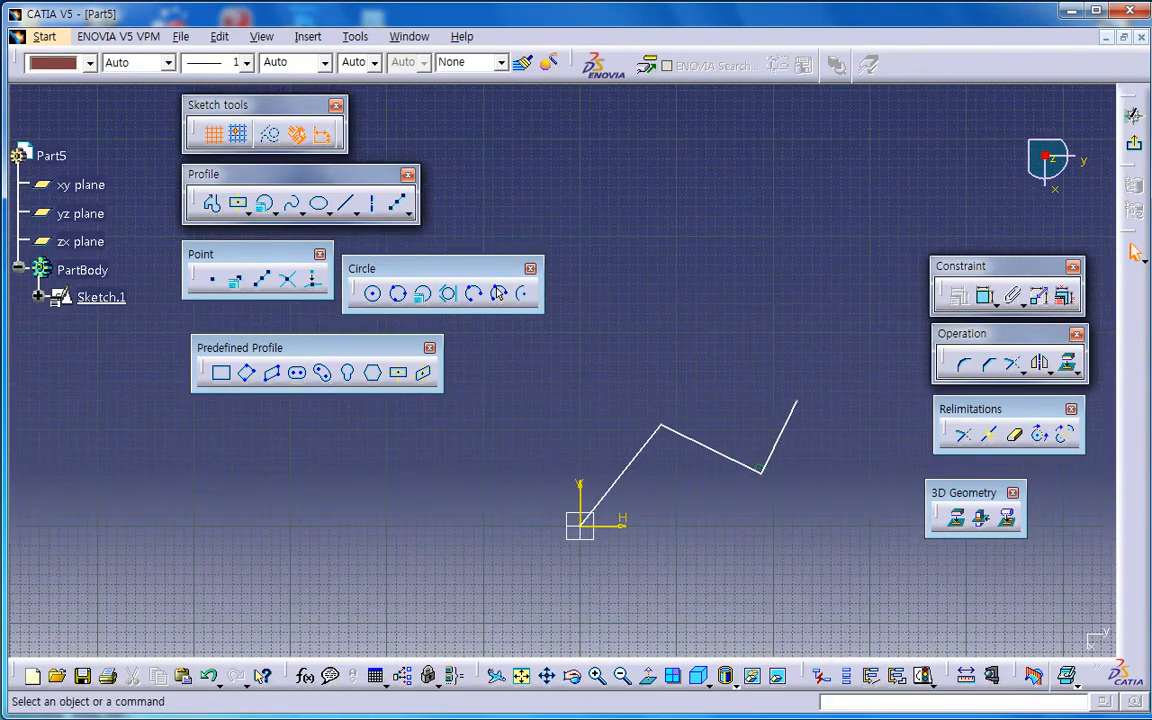
left_click_drag(569, 351, 823, 541)
key("Delete")
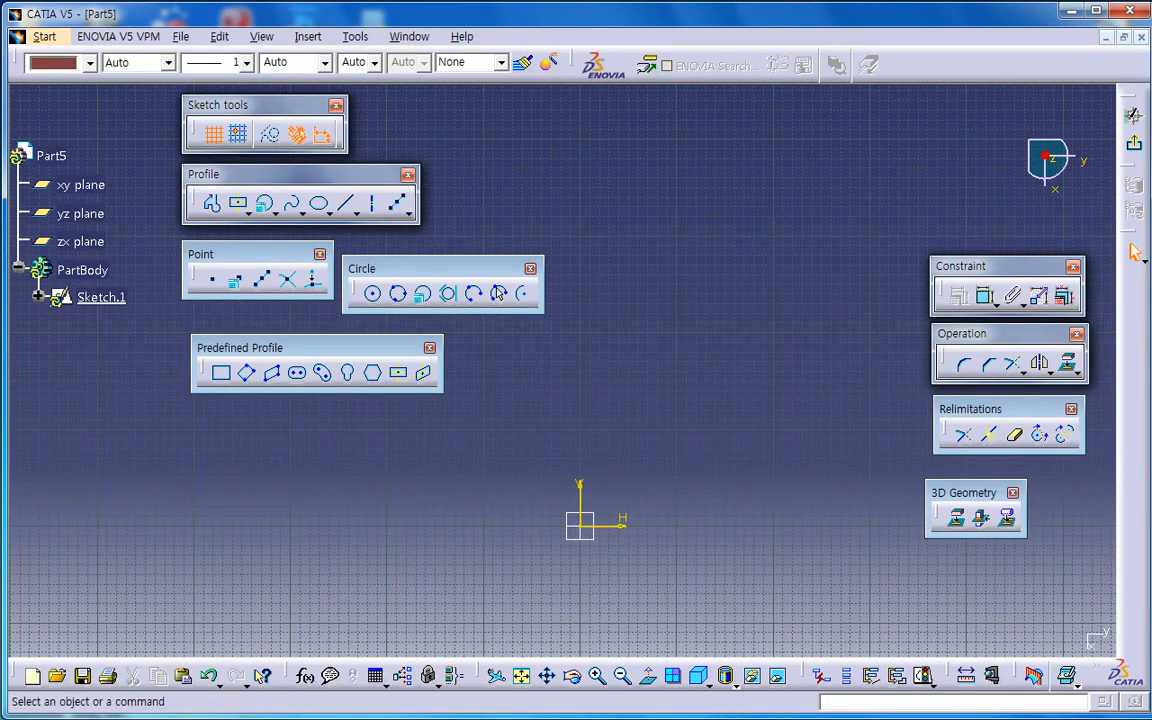
- Draw an S-shaped spline about 597 mm long from the origin through three more control points
left_click(292, 203)
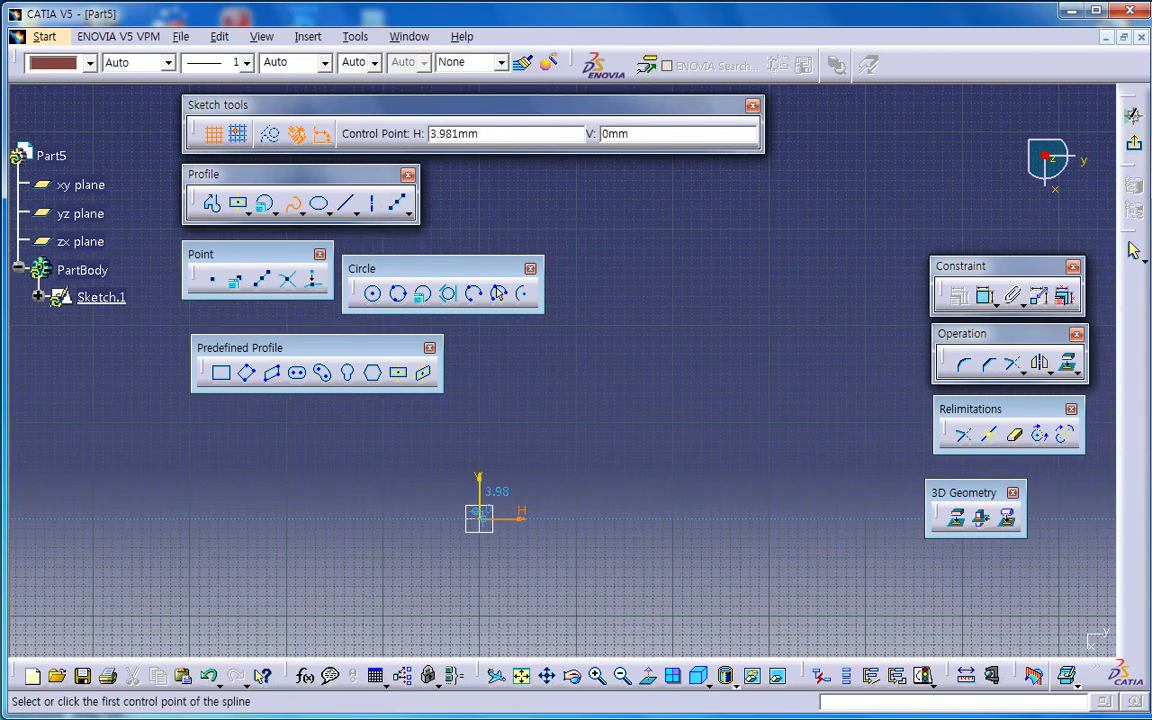
left_click(480, 514)
left_click(603, 388)
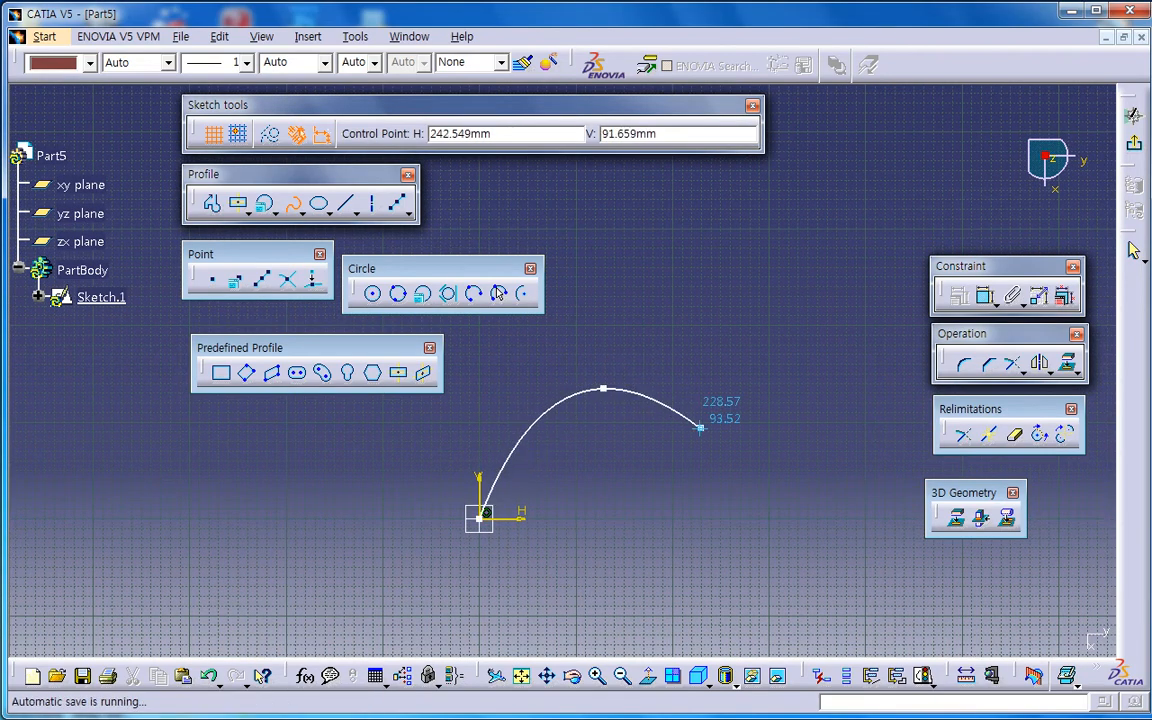
left_click(754, 431)
double_click(880, 276)
middle_click_drag(600, 384, 500, 390)
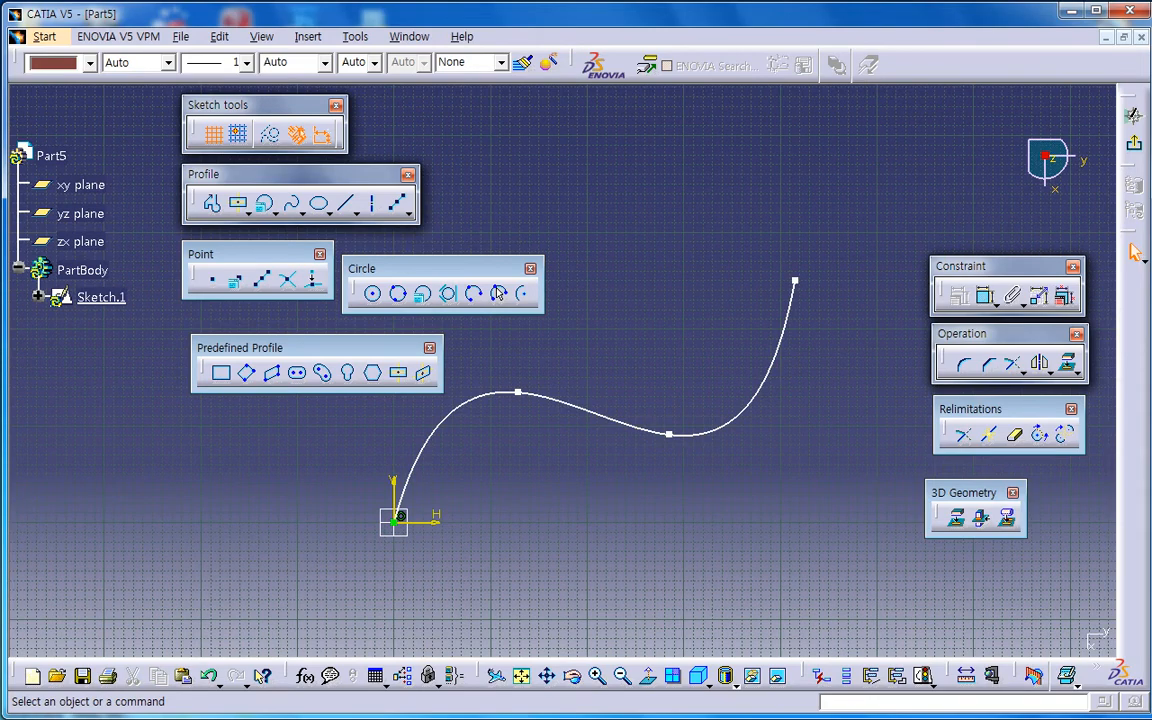
- Place six equidistant points along the spline and exit the sketch
left_click(262, 279)
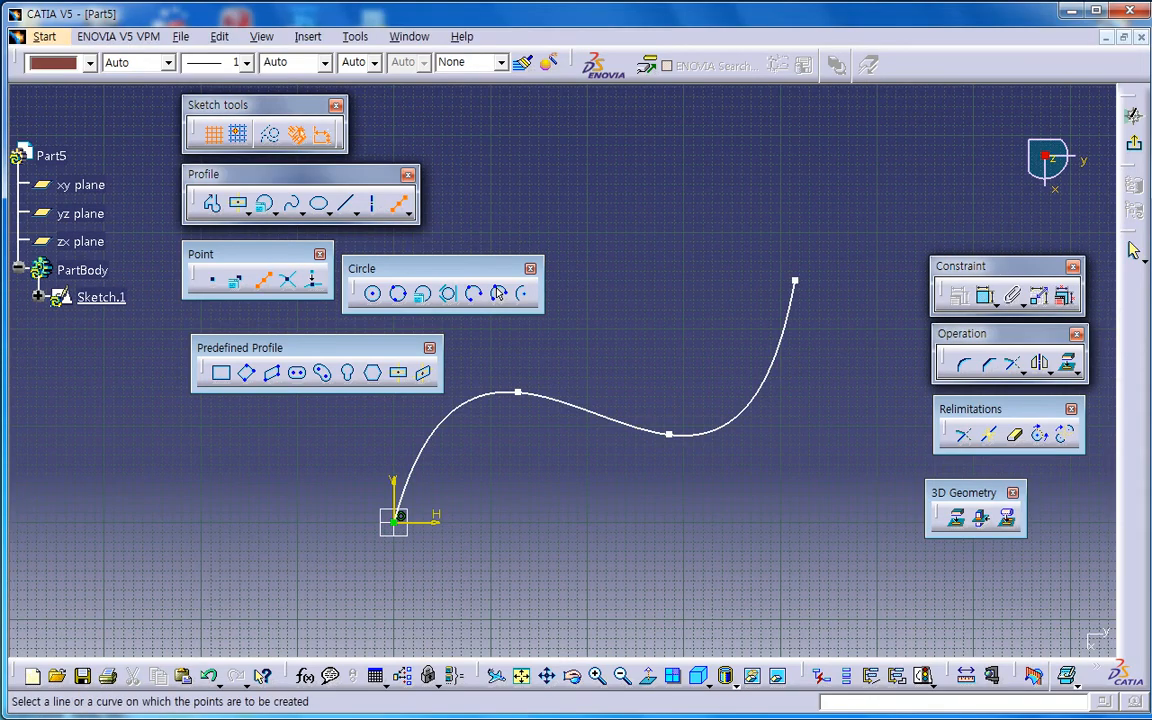
left_click(755, 395)
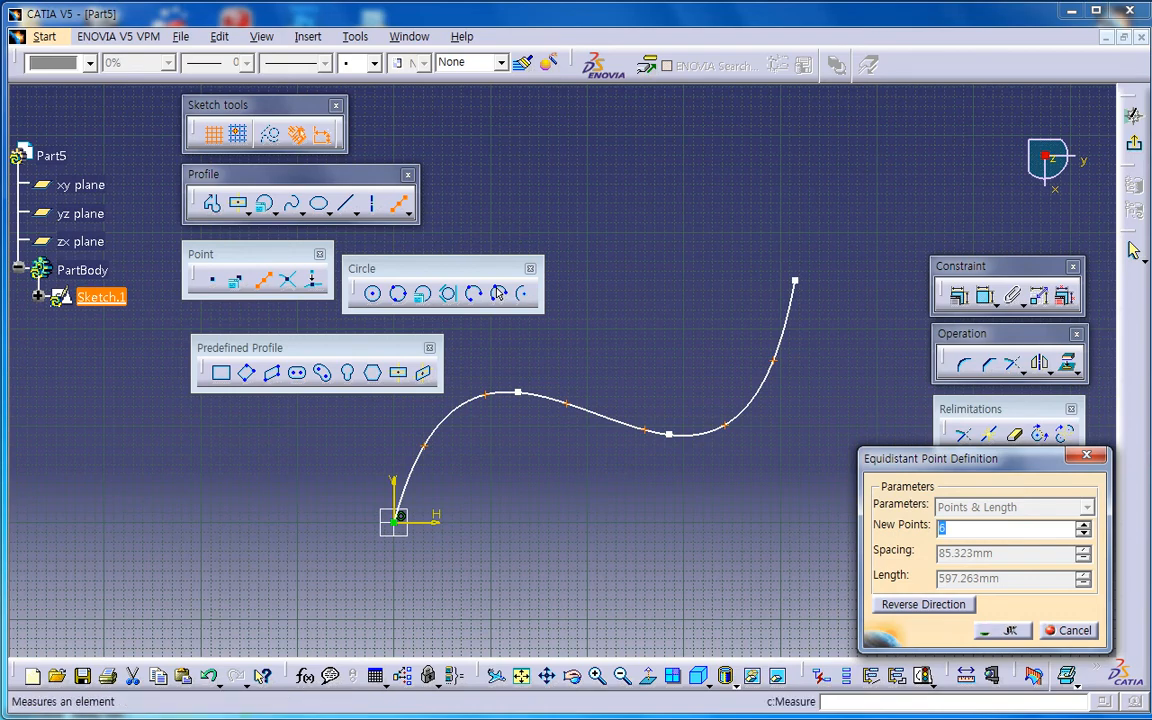
key("Return")
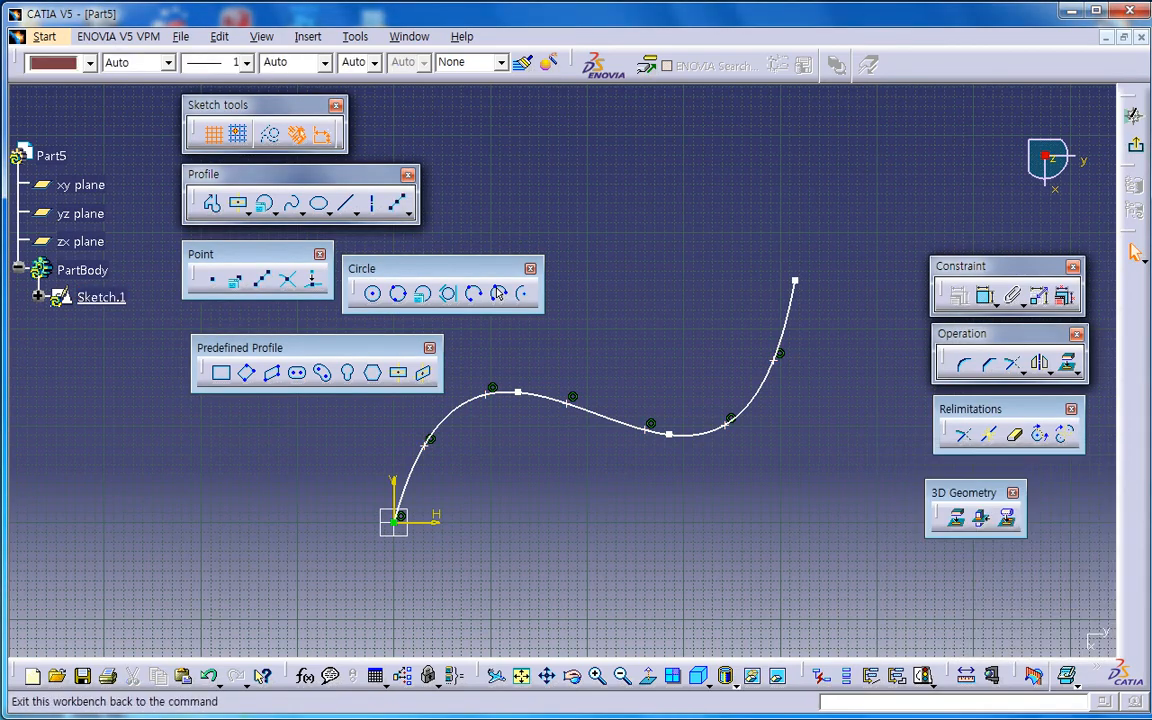
left_click(1134, 115)
middle_click_drag(566, 450, 592, 520)
left_click(592, 520)
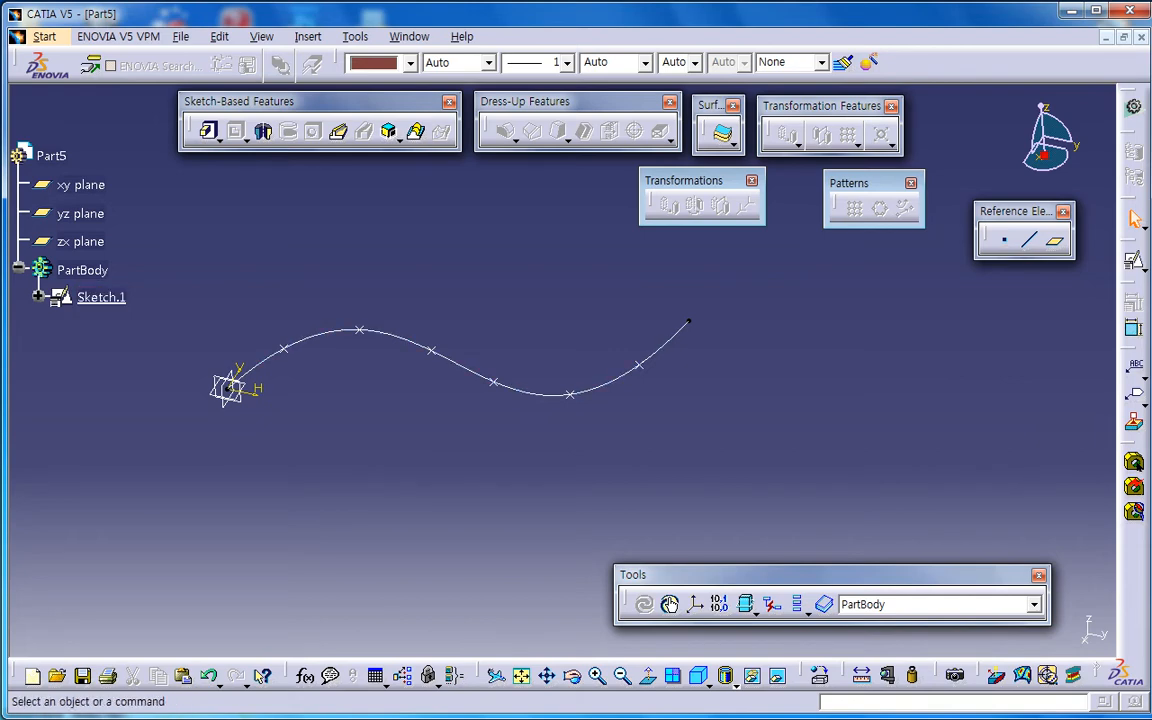
- Create a positioned sketch on the xy plane containing a 7 mm radius circle centred on the origin, and exit it
left_click(1133, 261)
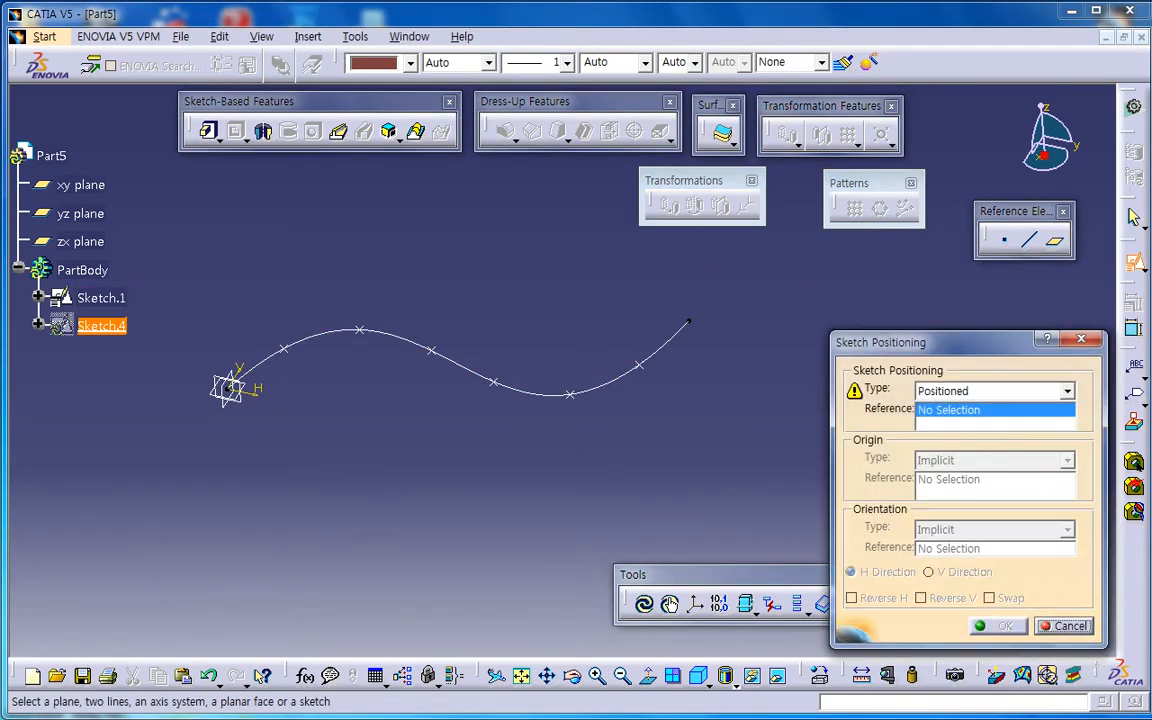
left_click(228, 392)
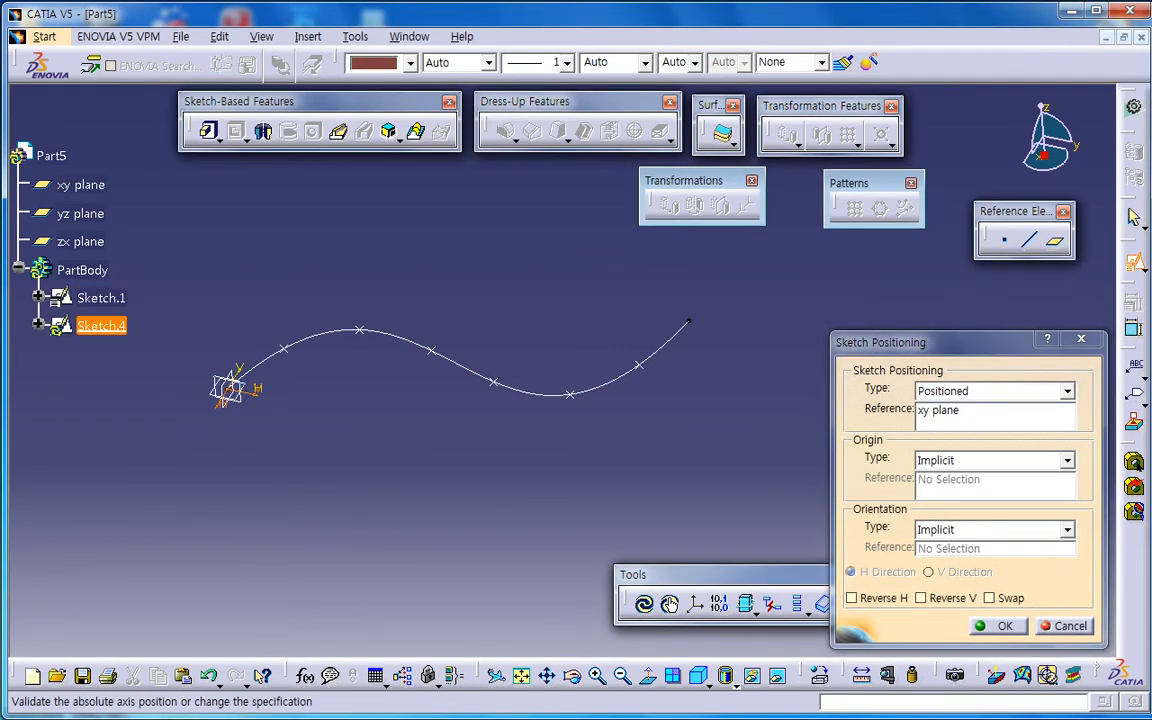
left_click(997, 625)
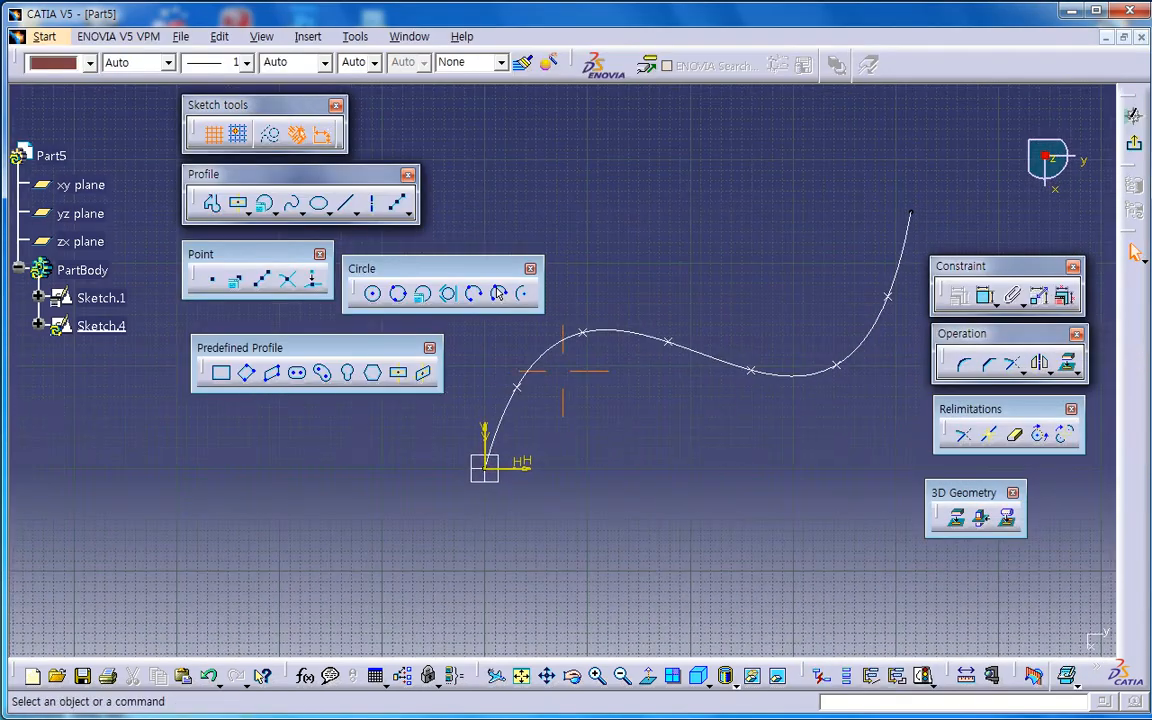
left_click(423, 294)
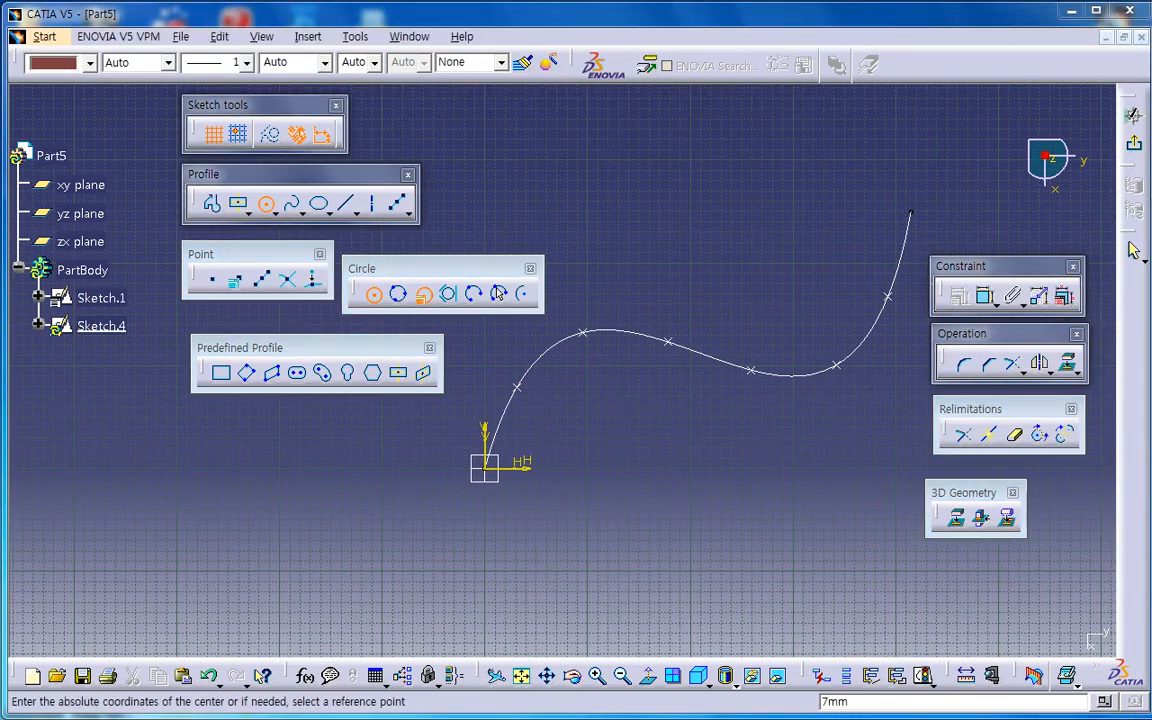
key("Tab")
key("Tab")
key("Return")
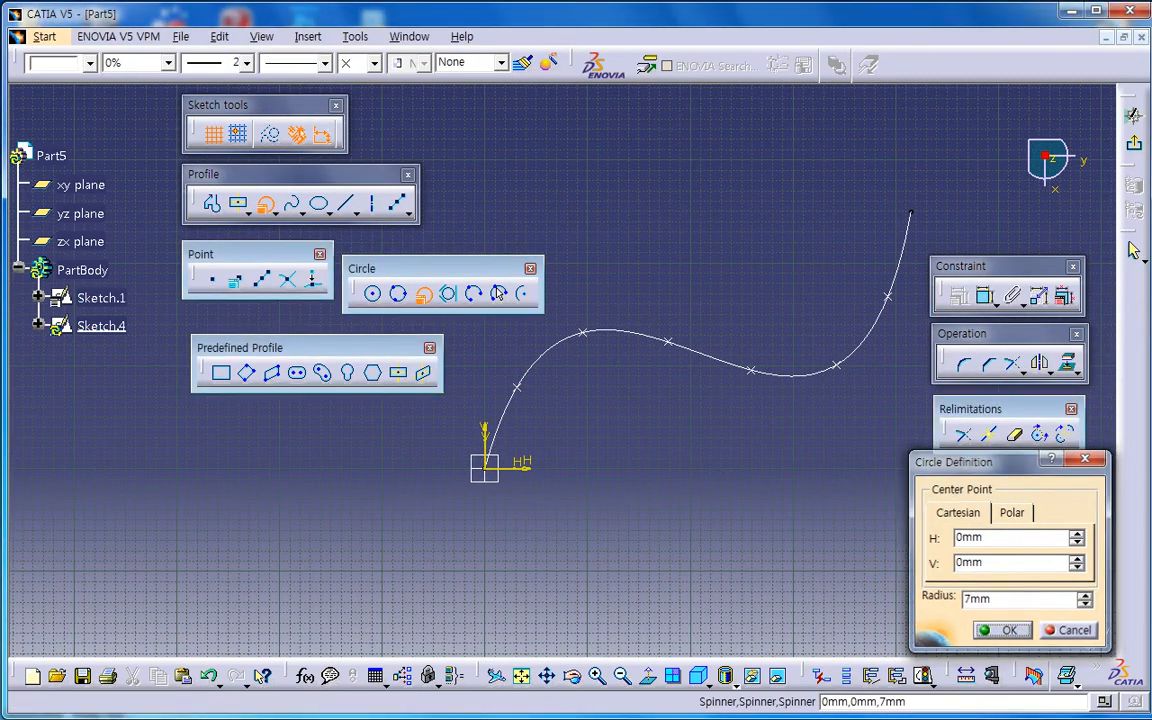
double_click(497, 479)
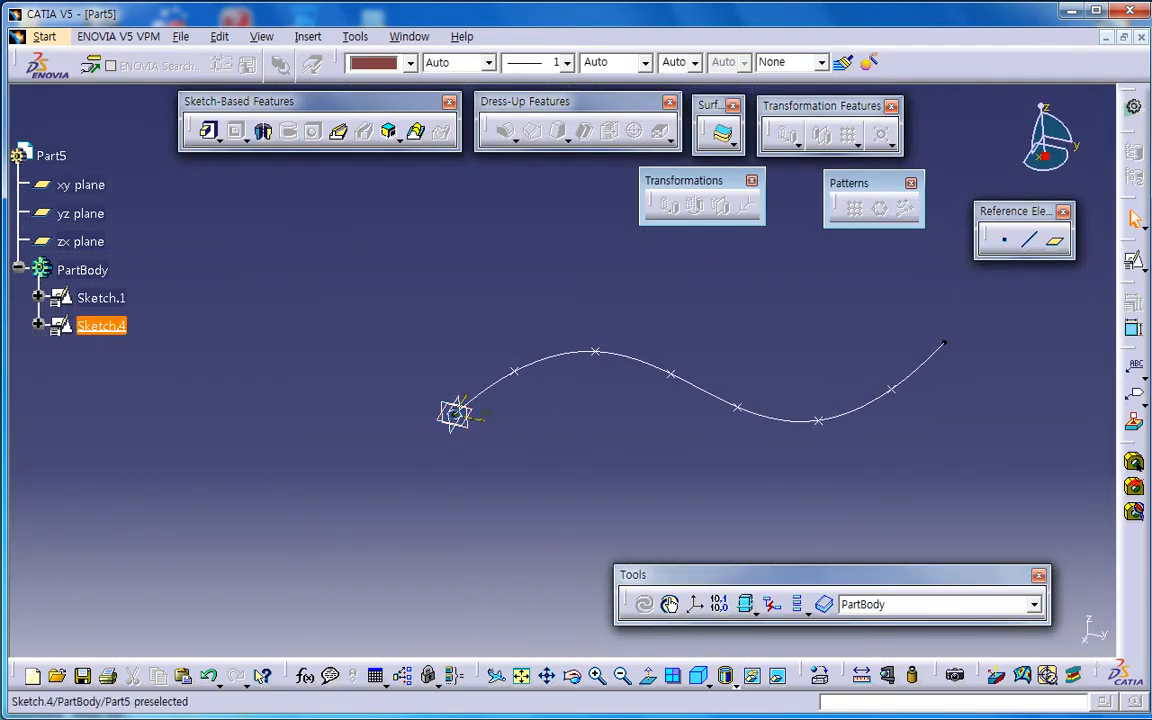
- Reopen Sketch.4, set the circle's radius to 20 mm and exit the sketch
double_click(101, 326)
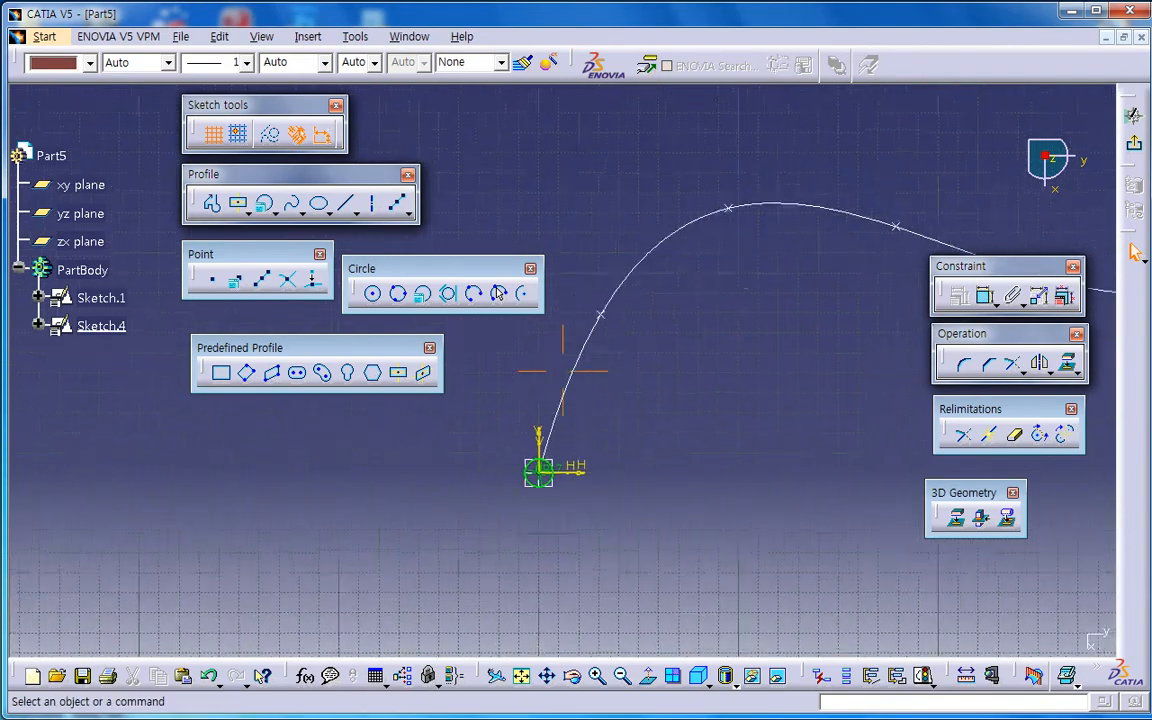
double_click(585, 445)
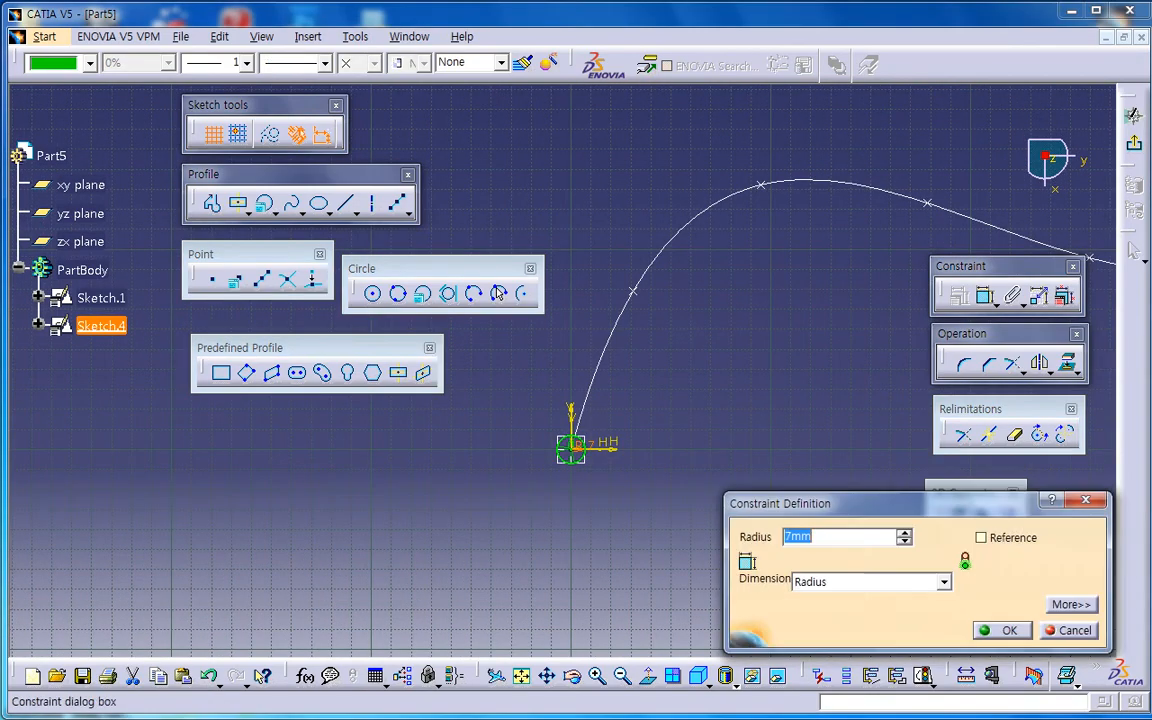
type("20")
key("Return")
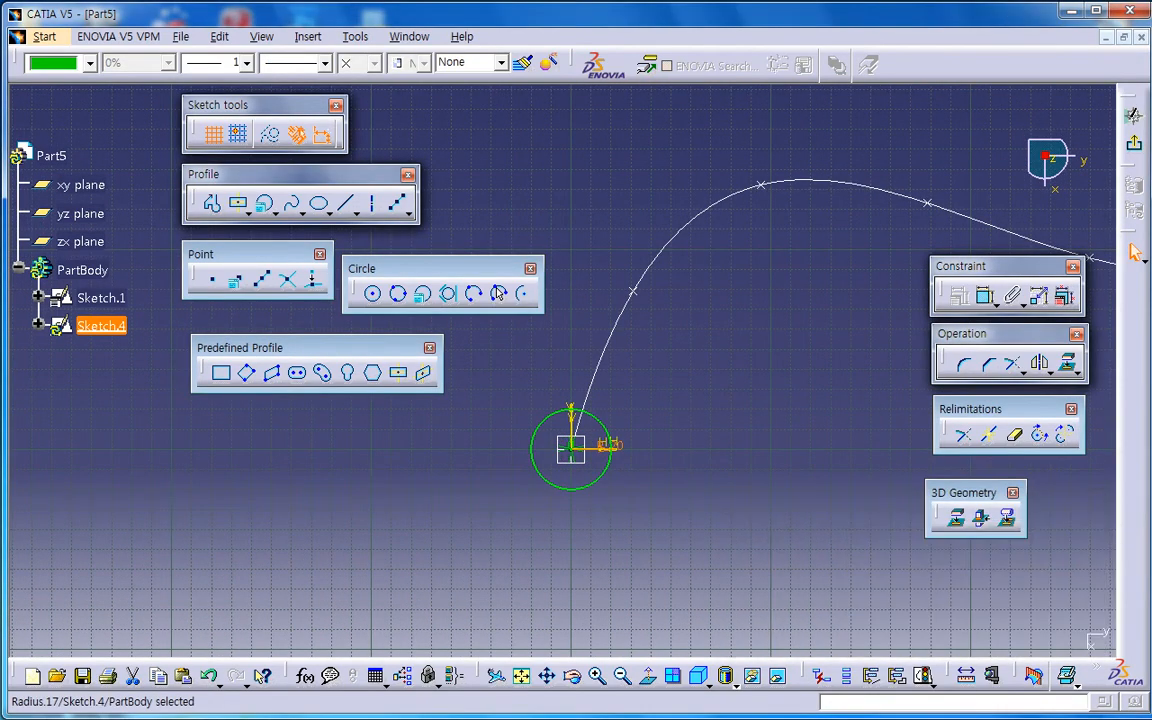
left_click(1134, 143)
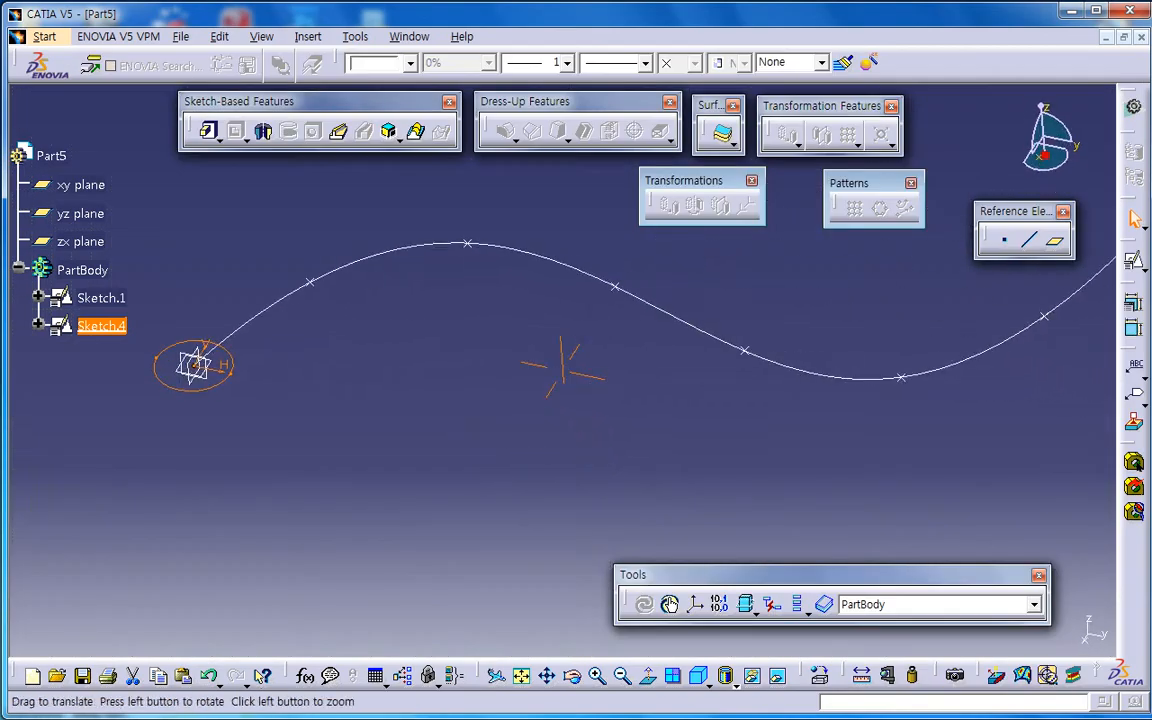
- Pad the circle sketch with a length of 20 mm and mirrored extent
middle_click_drag(561, 365, 561, 420)
scroll(561, 420, "up", 2)
left_click(209, 131)
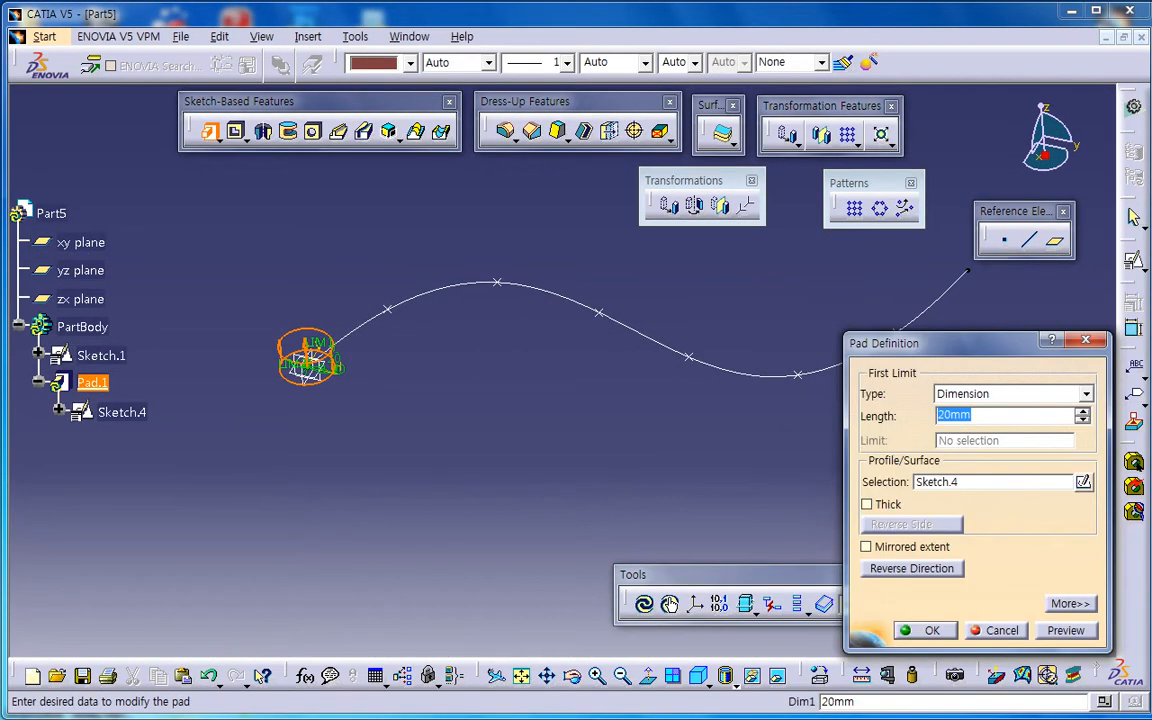
left_click(867, 547)
left_click(926, 631)
left_click(860, 470)
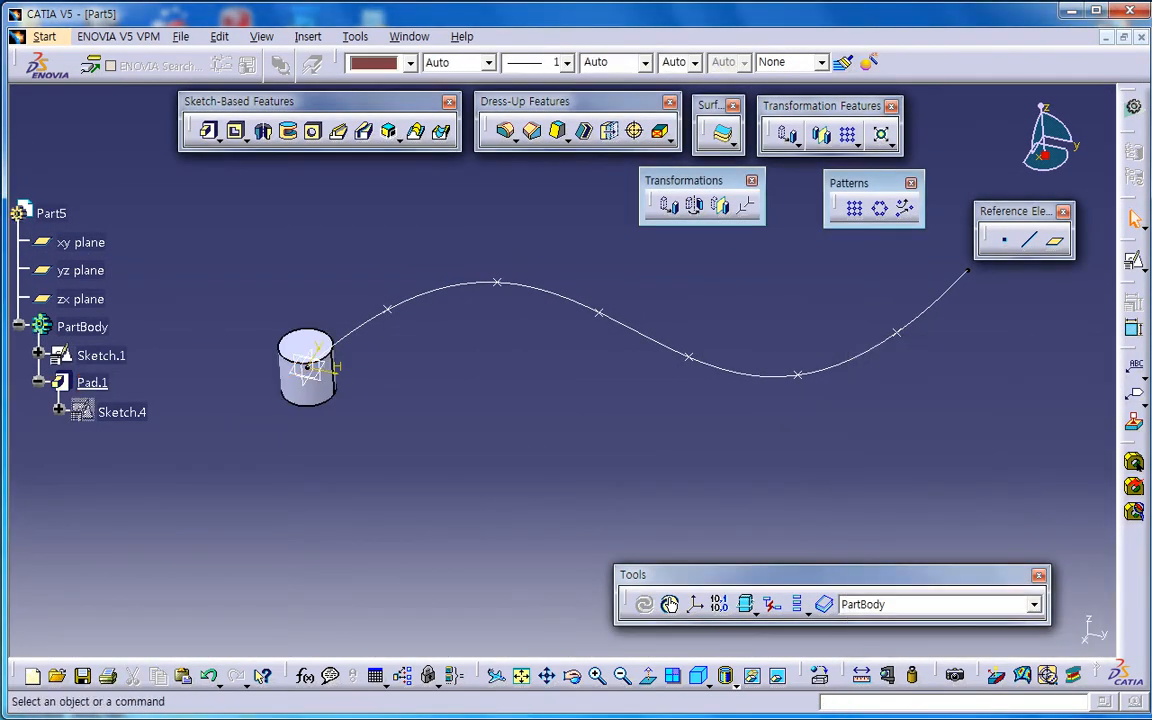
- Create a user pattern of the cylinder pad using the points of Sketch.1 as positions
left_click(906, 208)
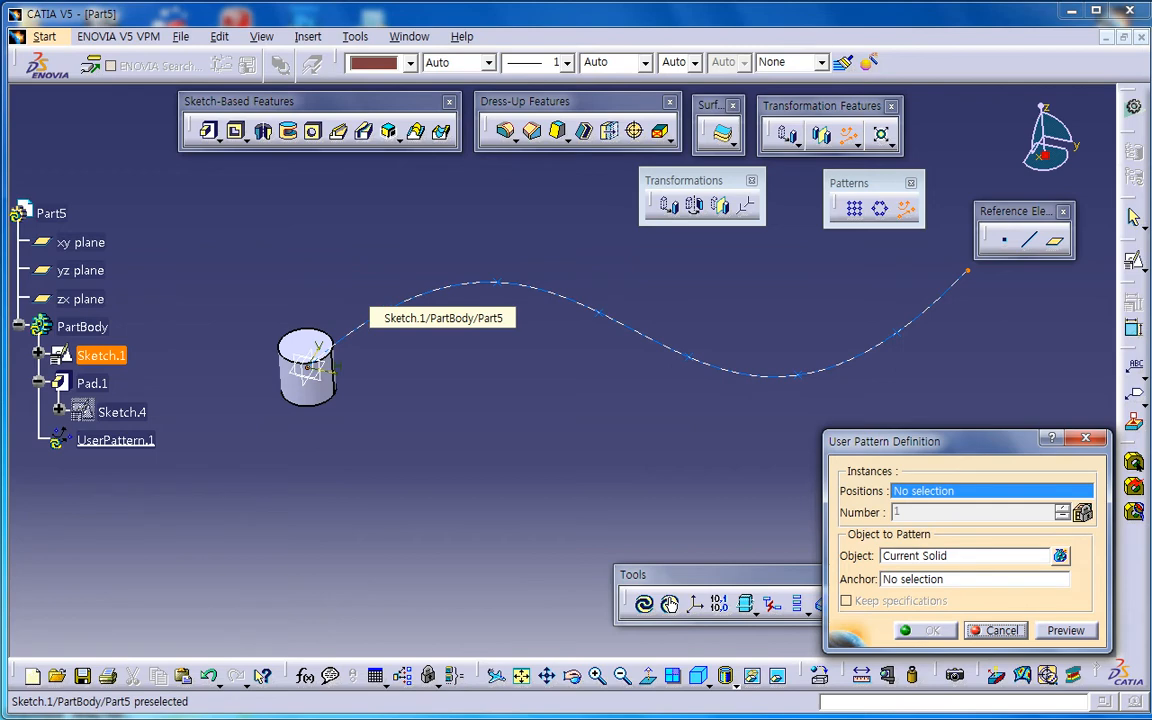
left_click(350, 332)
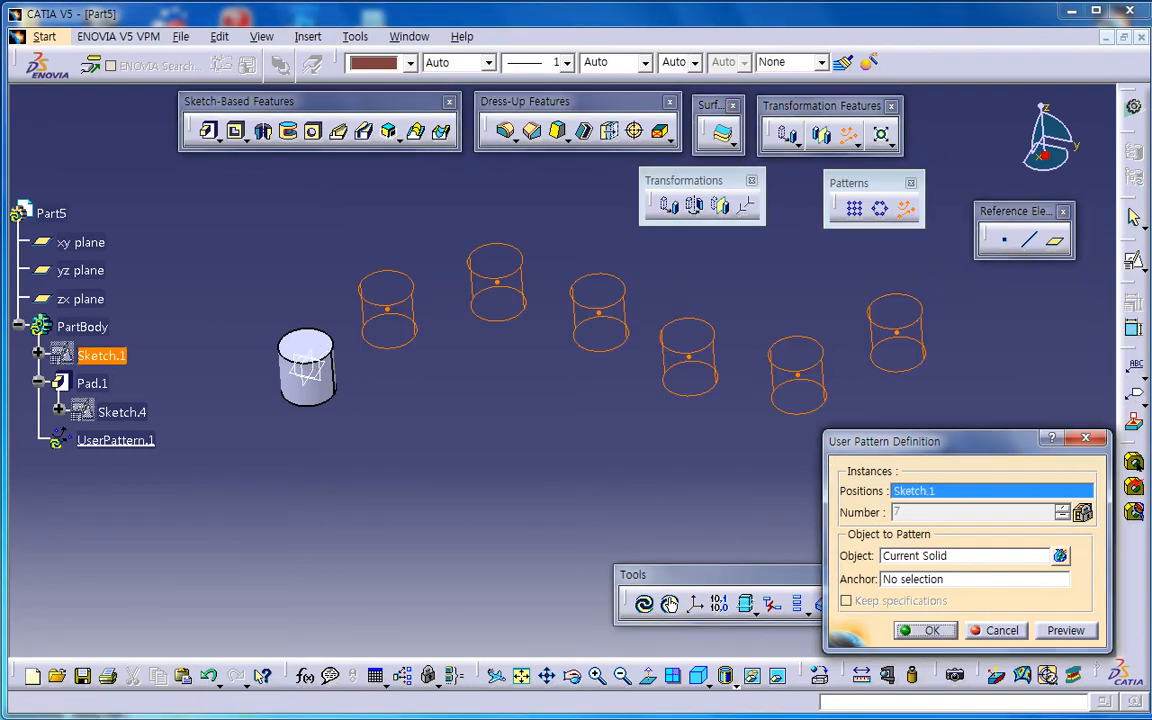
left_click(927, 631)
middle_click_drag(575, 460, 437, 529)
left_click(355, 275)
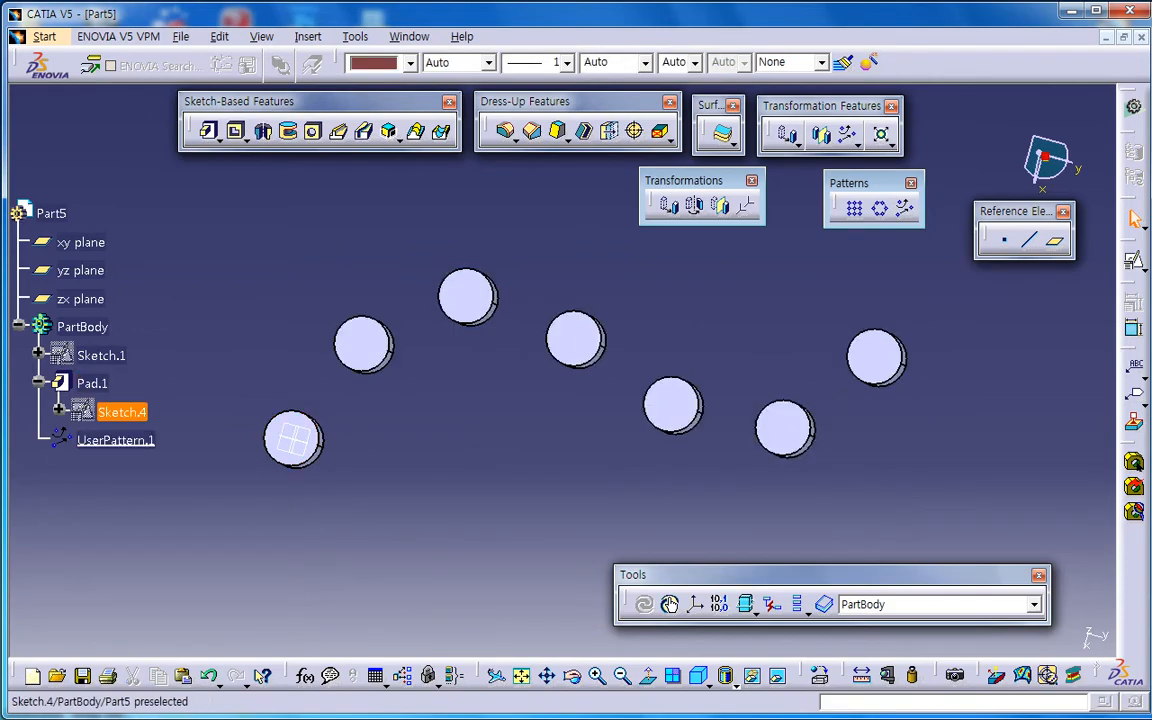
- Open Sketch.4 under the pad and delete its circle
double_click(122, 411)
mouse_move(562, 371)
middle_mouse_down()
mouse_move(718, 329)
mouse_move(712, 340)
middle_mouse_up()
left_click(484, 461)
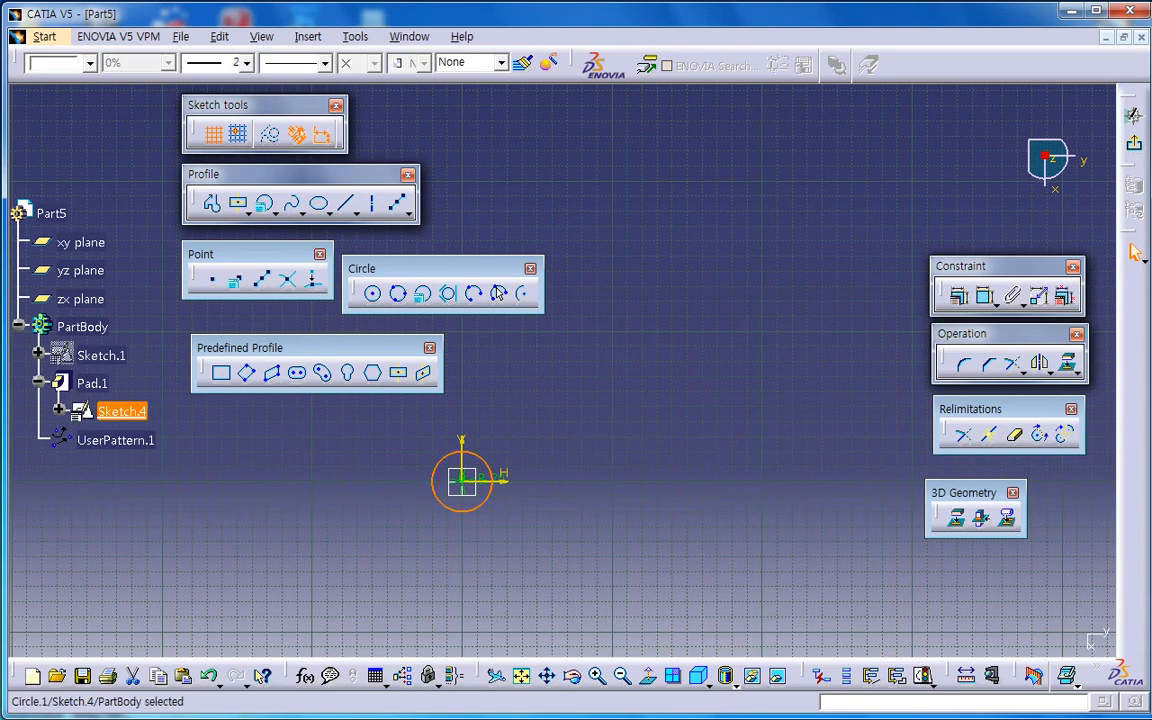
key("Delete")
- Draw a closed irregular five-sided profile around the origin and exit the sketch to update the patterned pad
left_click(213, 204)
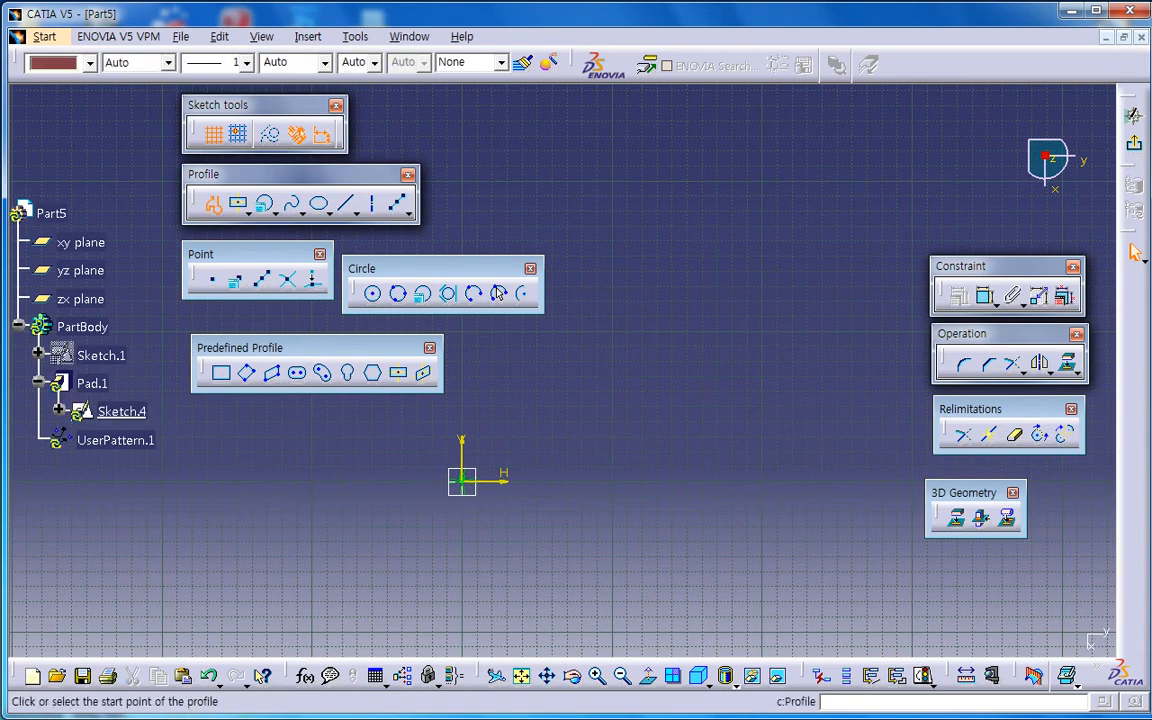
left_click(449, 438)
left_click(423, 505)
left_click(465, 533)
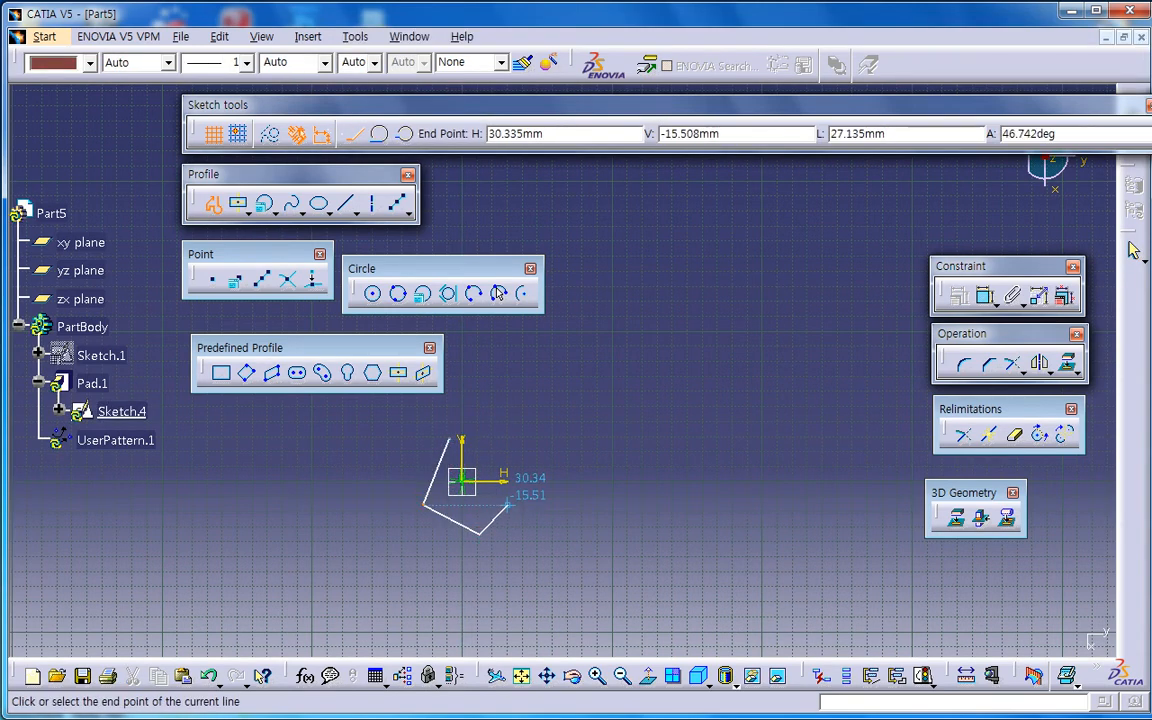
left_click(508, 499)
left_click(500, 458)
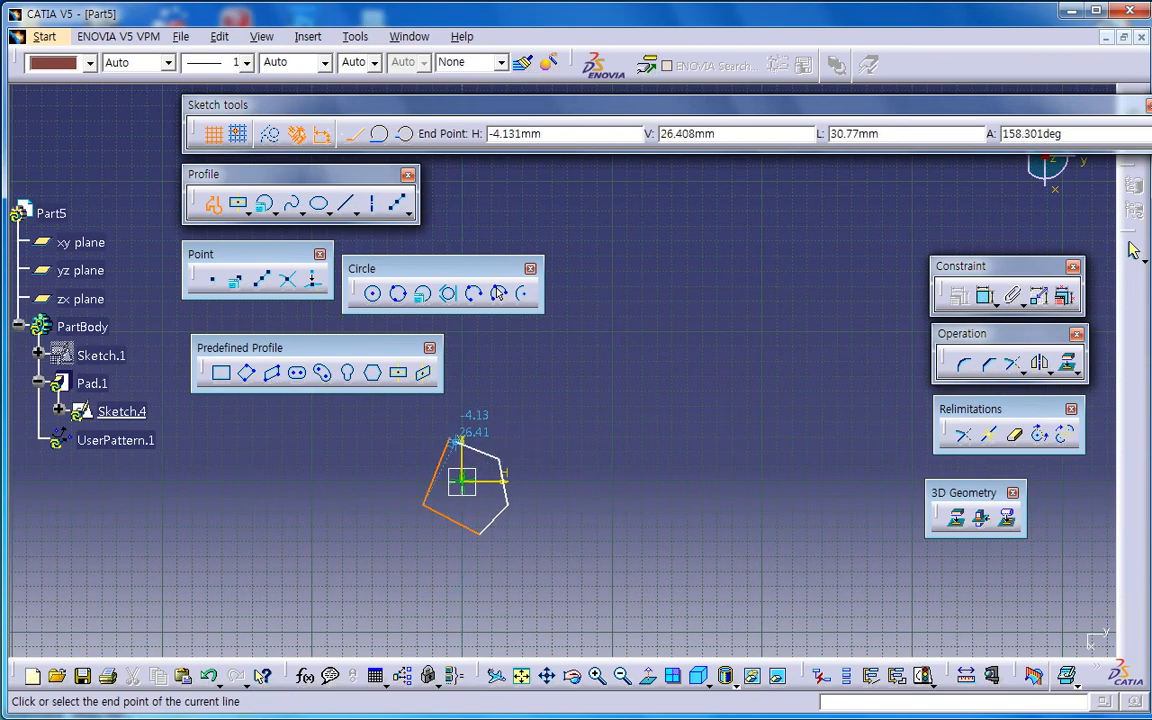
left_click(443, 434)
left_click(1134, 143)
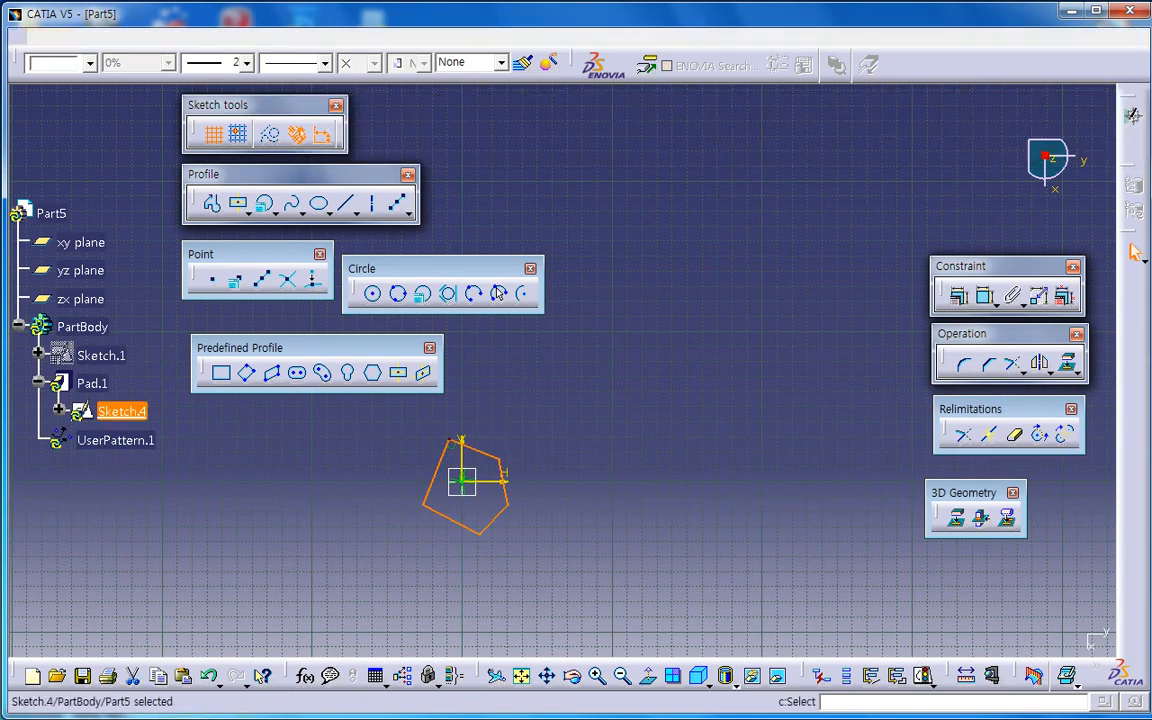
middle_click_drag(950, 410, 805, 404)
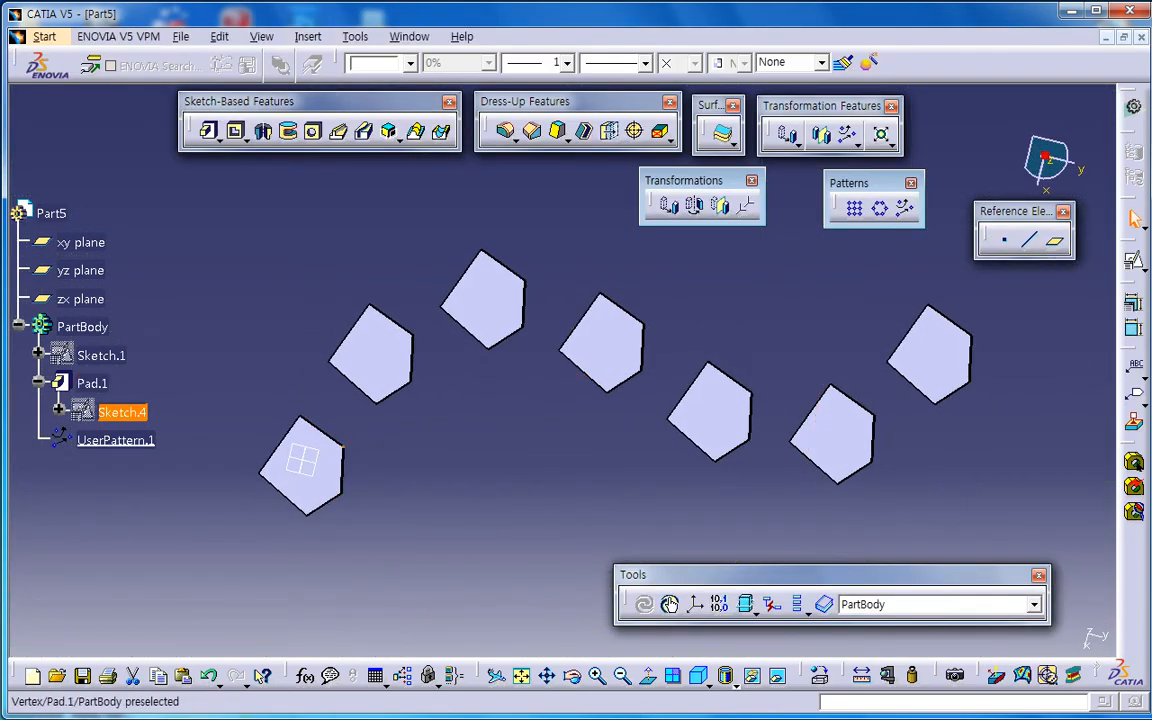
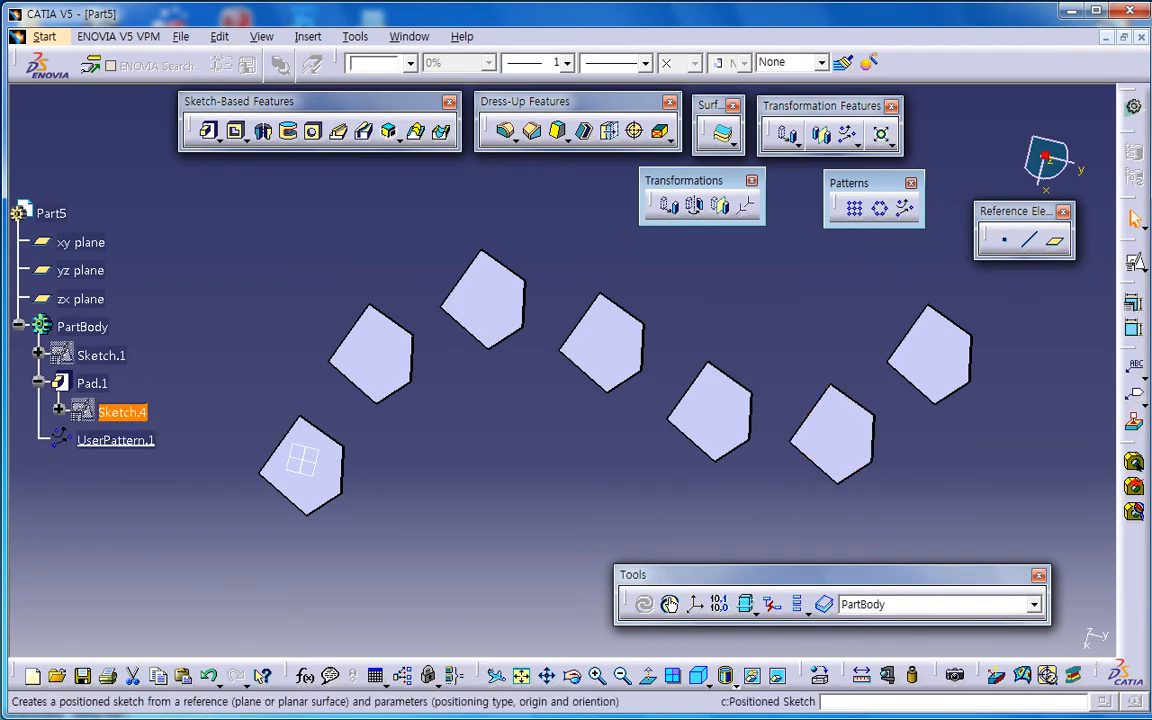
mouse_move(665, 510)
middle_mouse_down()
mouse_move(648, 391)
mouse_move(612, 402)
mouse_move(612, 366)
middle_mouse_up()
left_click(612, 366)
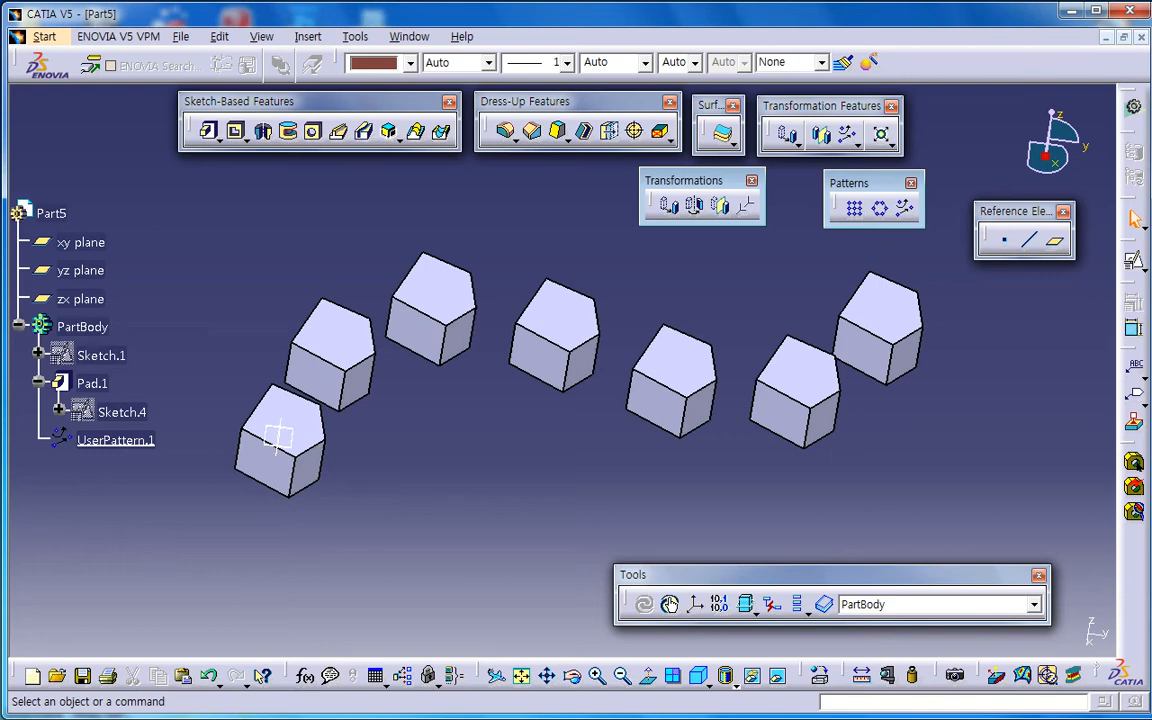
- Close Part5 without saving its changes and close the Pattern Along Curve part as well
middle_click_drag(407, 365, 451, 431)
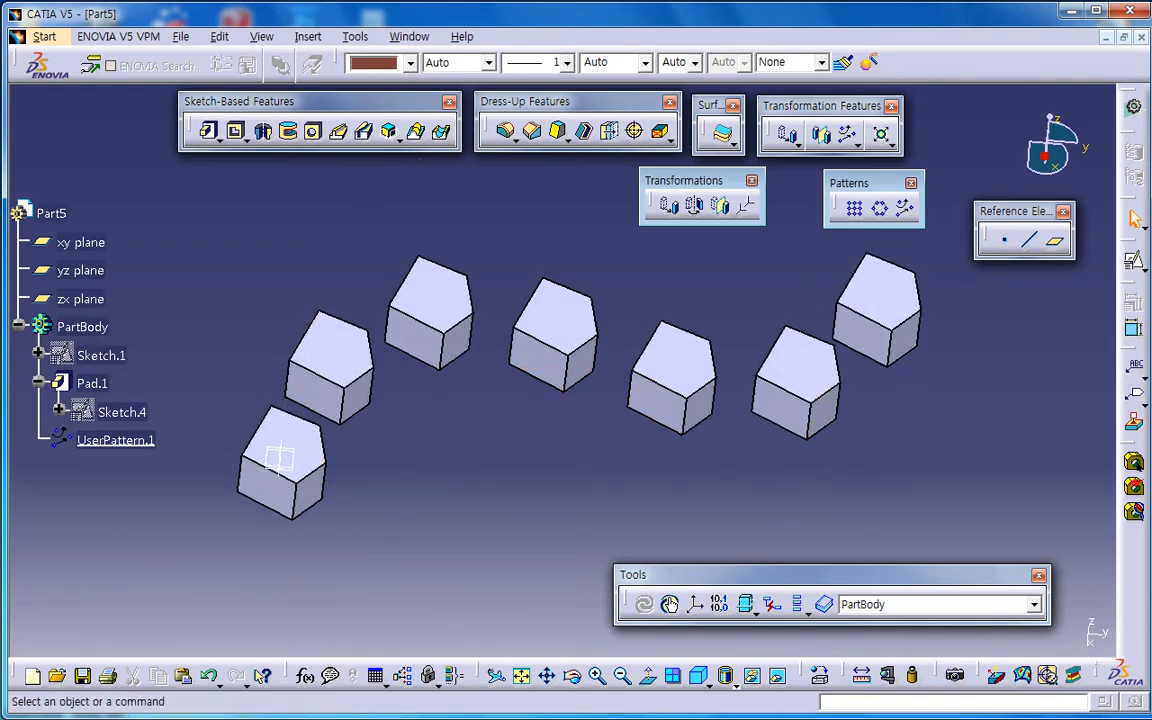
key("ctrl+F4")
key("n")
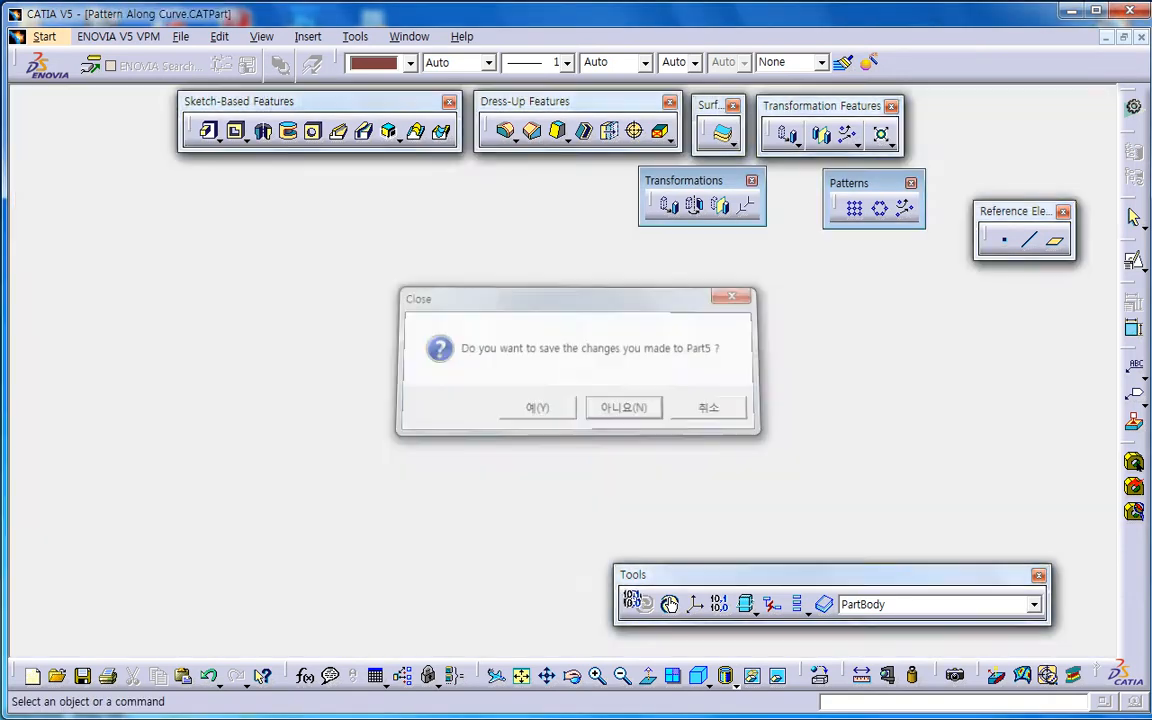
left_click(1141, 37)
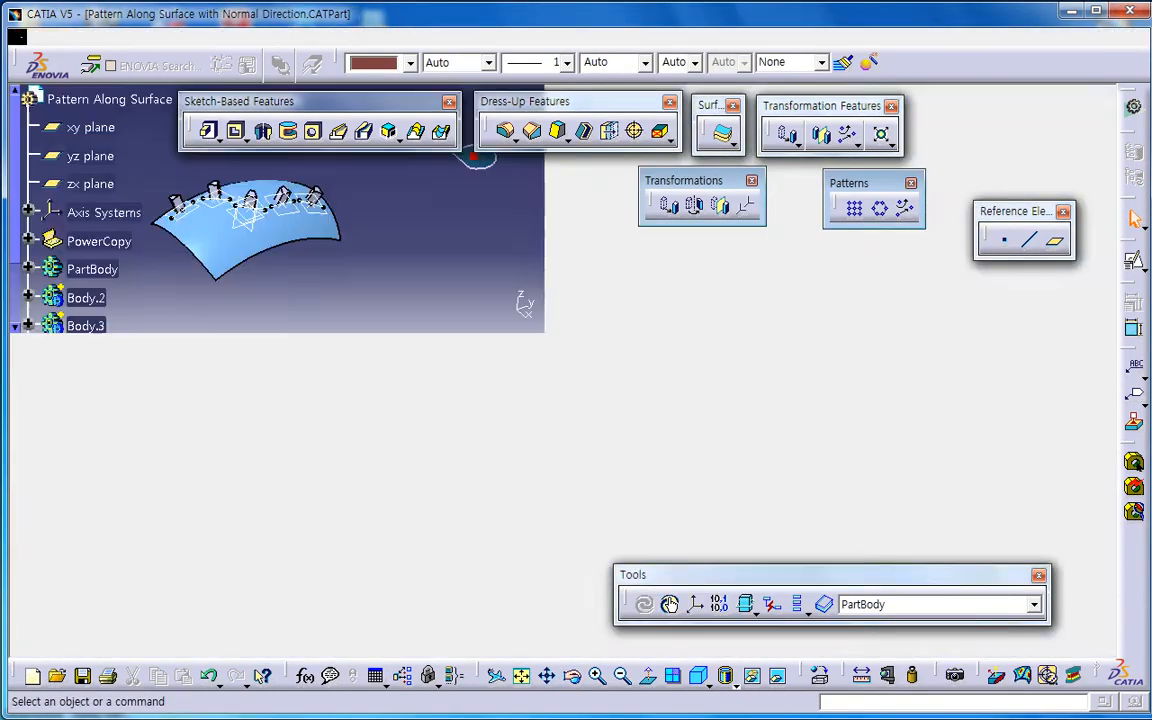
- Switch to the open document Pattern Along Offset Curves.CATPart
left_click(409, 37)
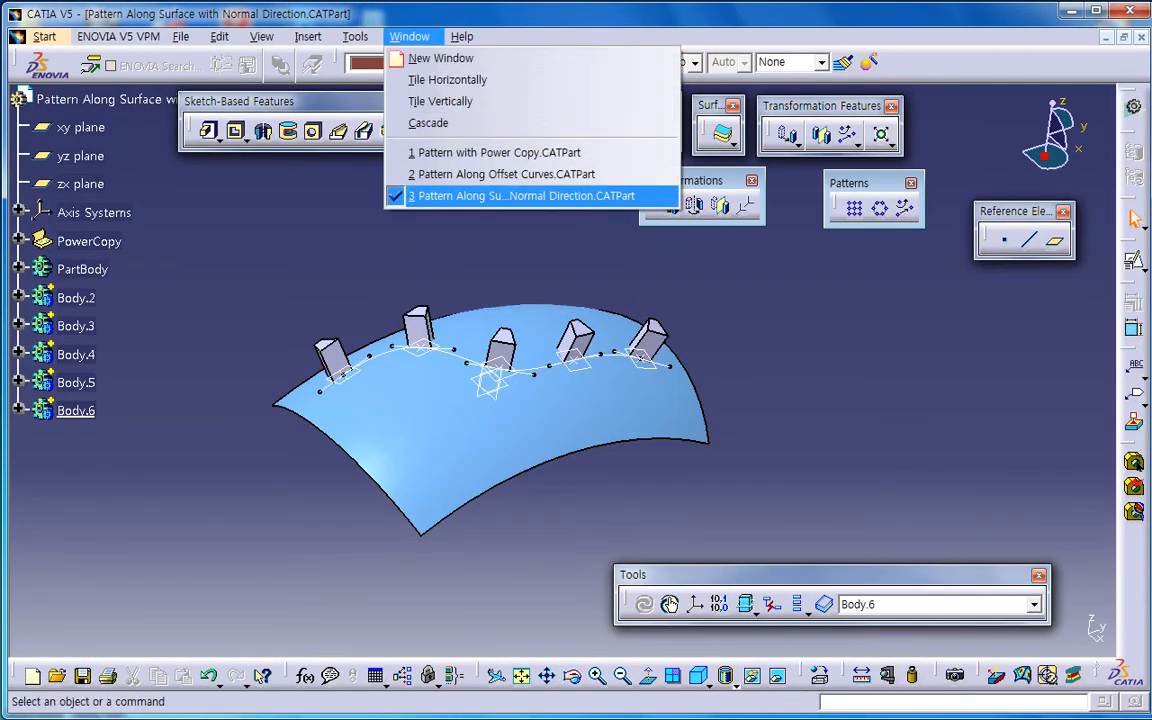
left_click(500, 174)
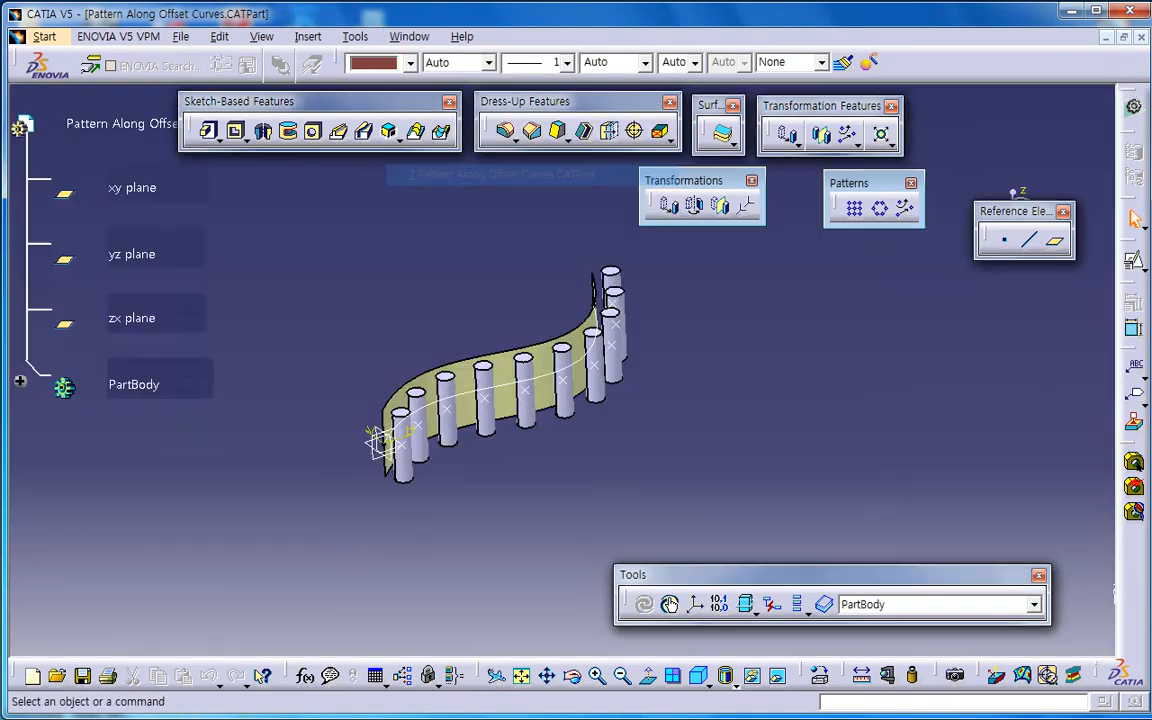
middle_click_drag(540, 450, 582, 445)
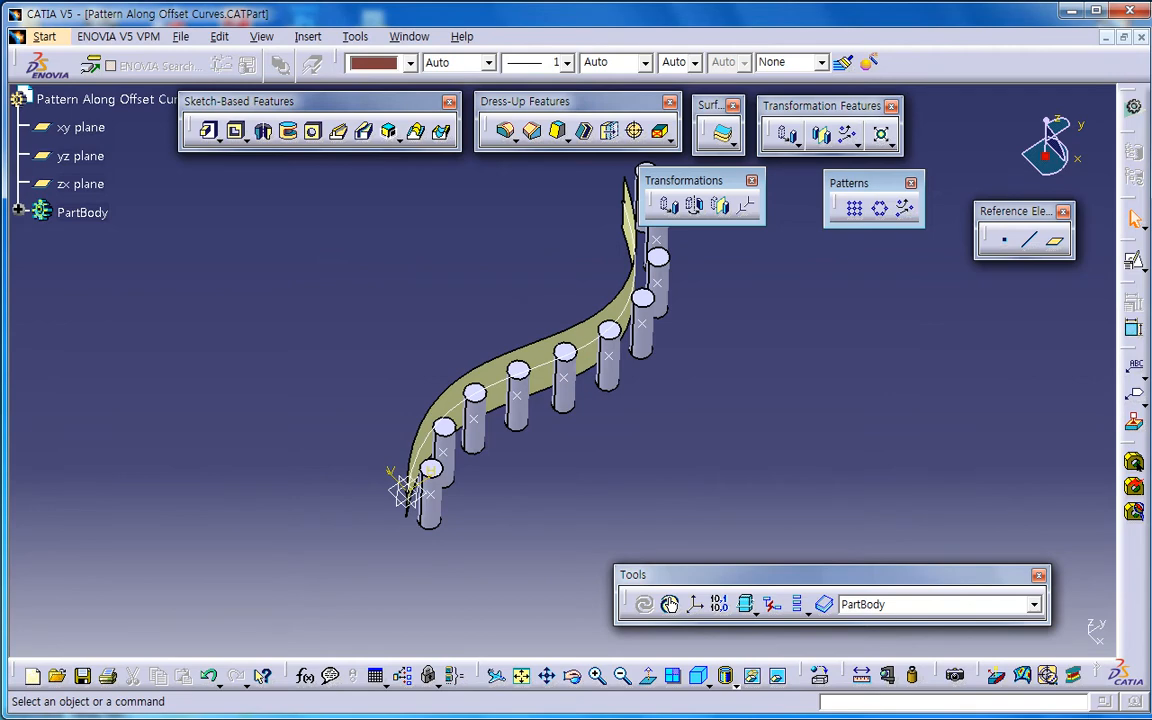
- Expand PartBody and roll the part back by defining Sketch.1 and finally Extrude.1 as the in-work object
left_click(18, 212)
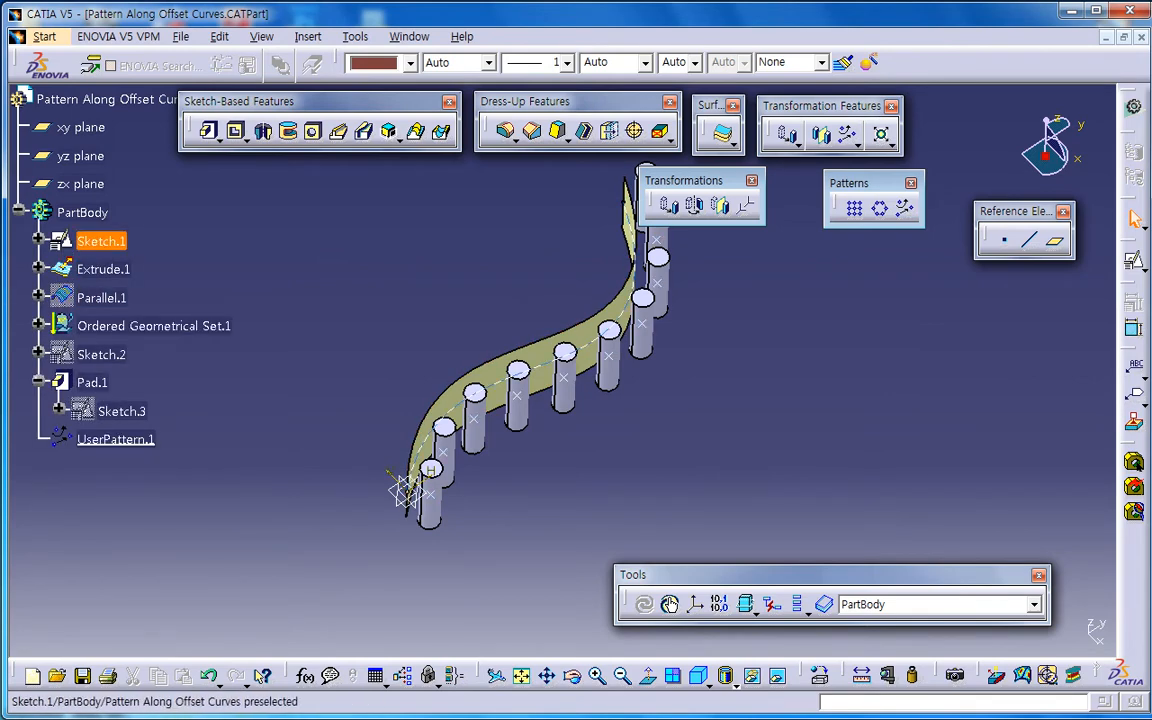
right_click(100, 241)
left_click(160, 368)
right_click(117, 271)
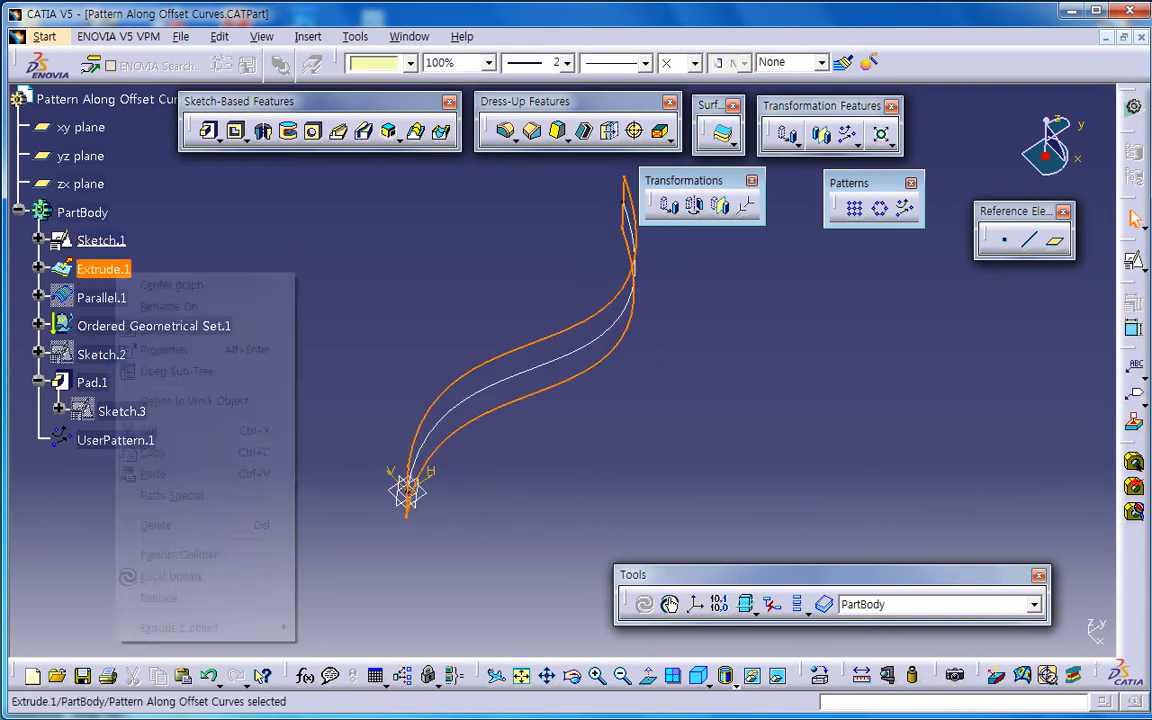
left_click(190, 400)
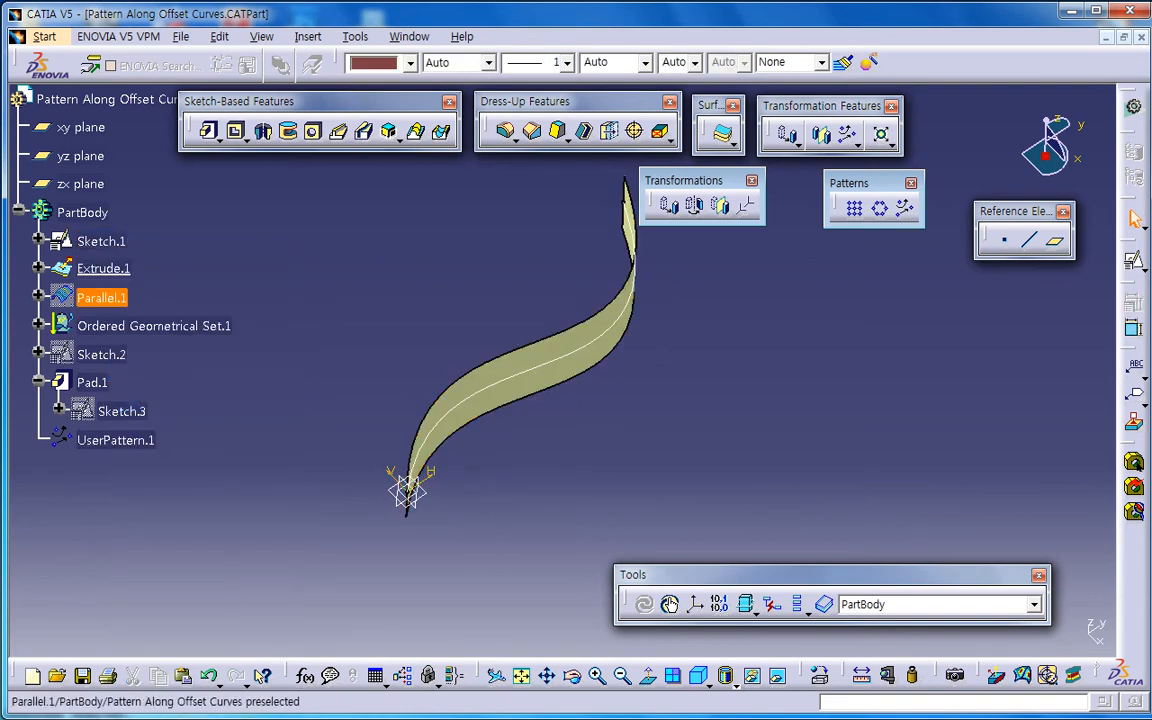
right_click(110, 297)
left_click(188, 428)
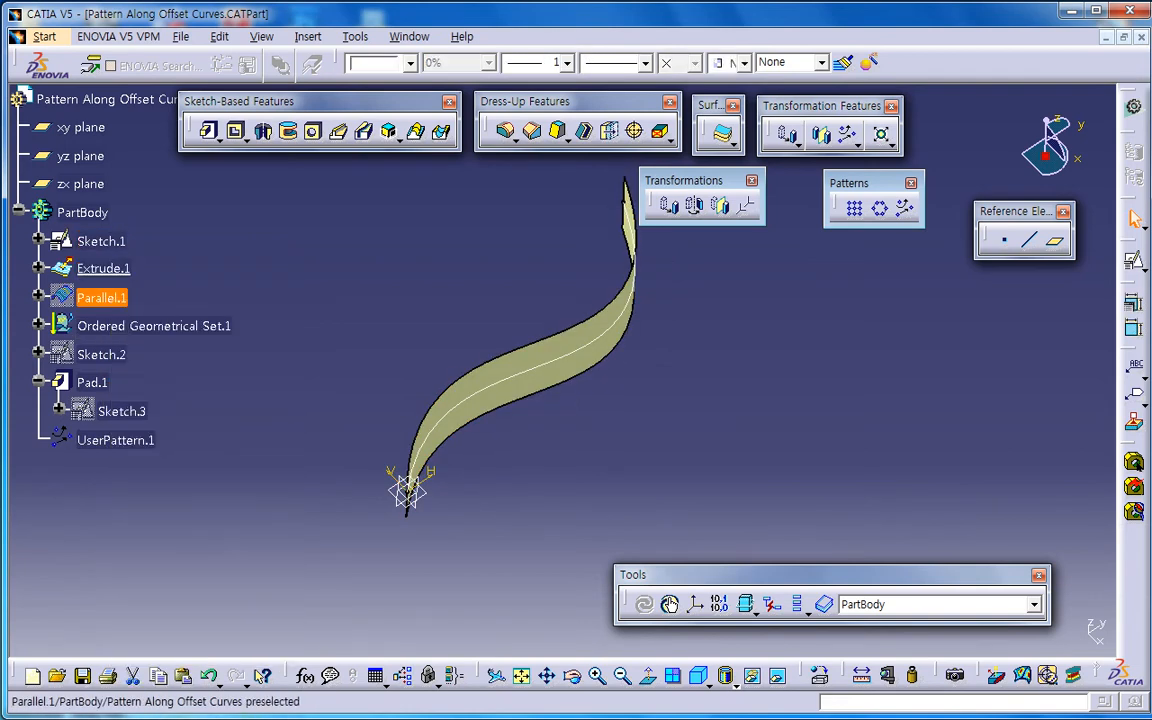
left_click(116, 440)
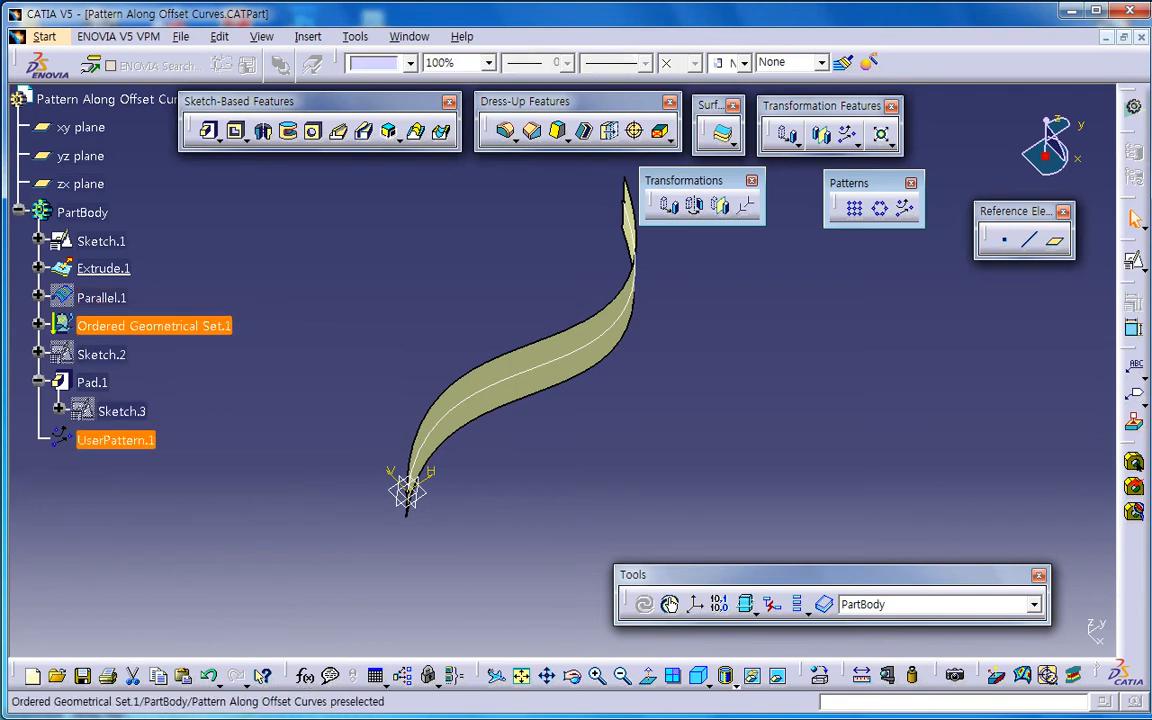
left_click(101, 297, "shift")
right_click(106, 300)
mouse_move(180, 655)
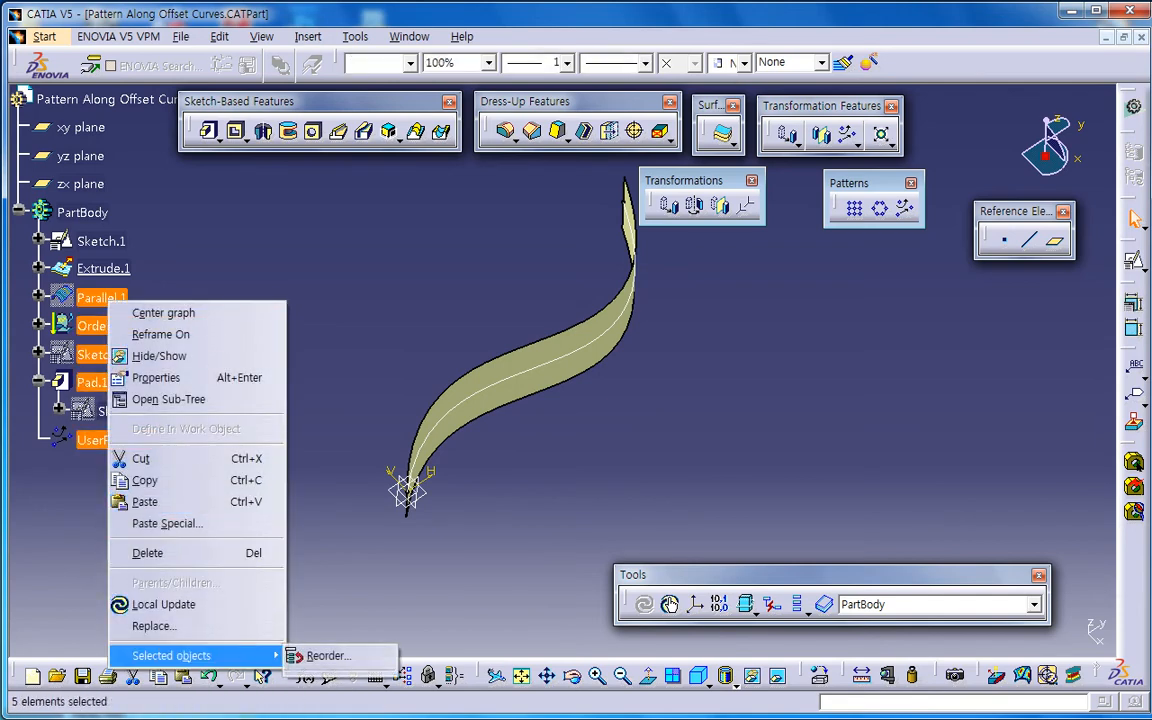
left_click(335, 440)
- Deactivate Parallel.1 together with all its children
scroll(335, 440, "down", 2)
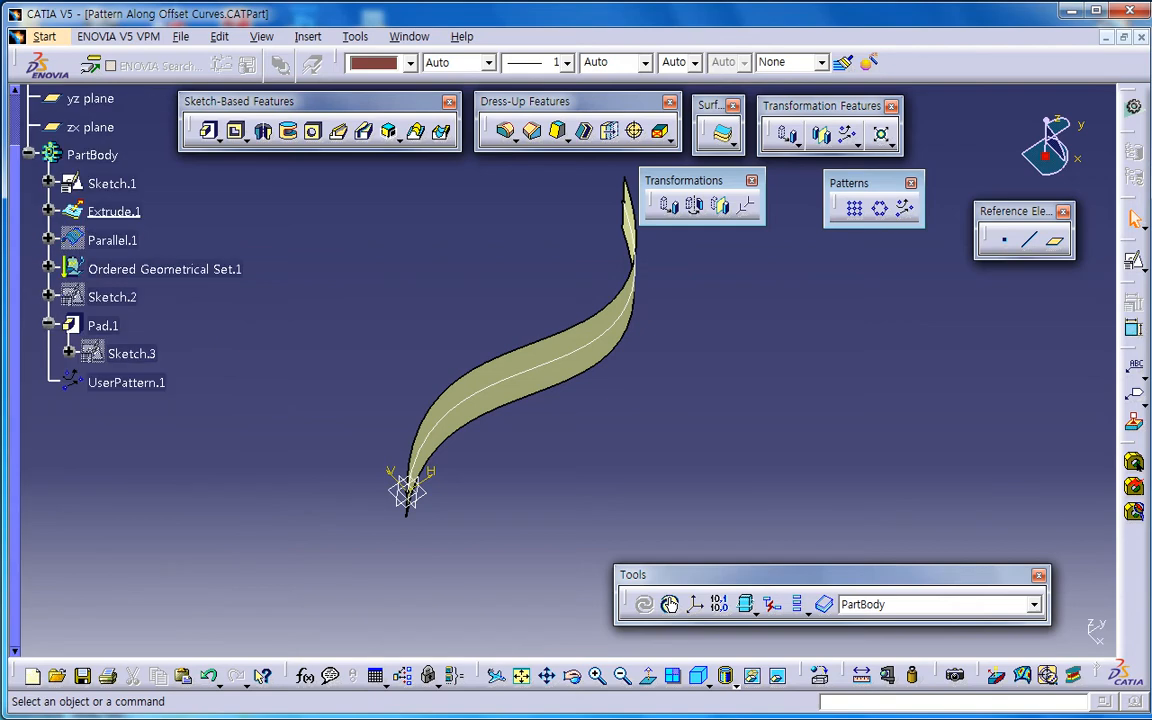
left_click(112, 240)
right_click(112, 240)
mouse_move(190, 593)
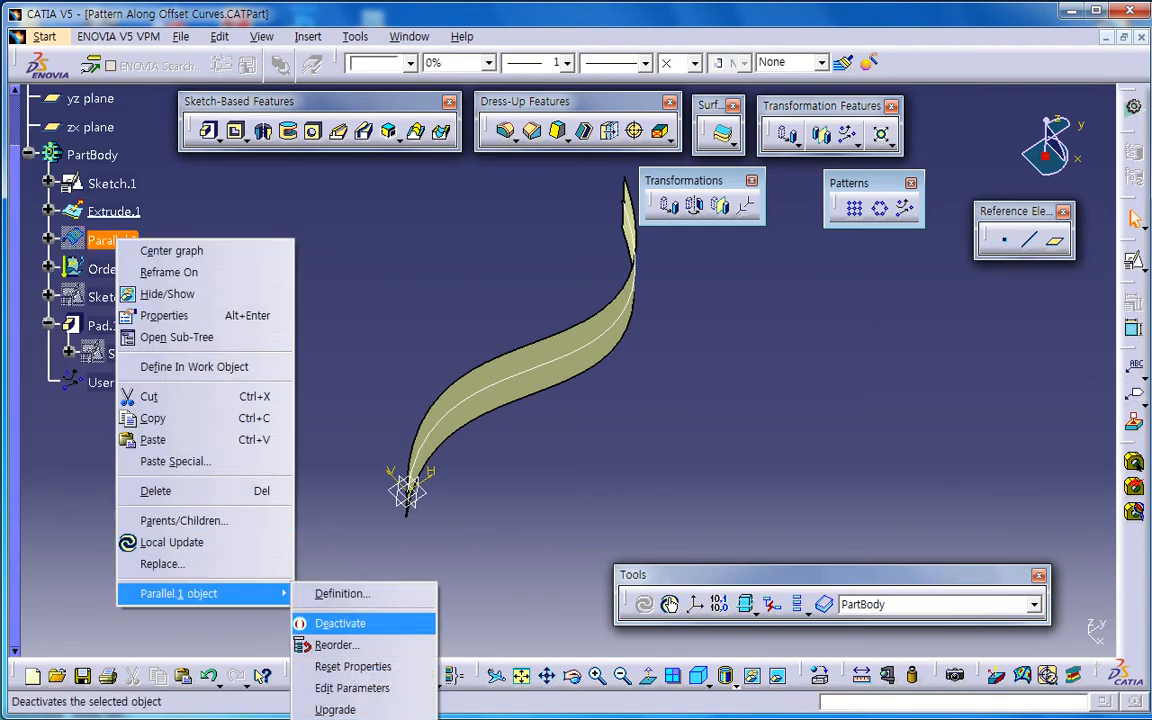
left_click(340, 623)
left_click(998, 626)
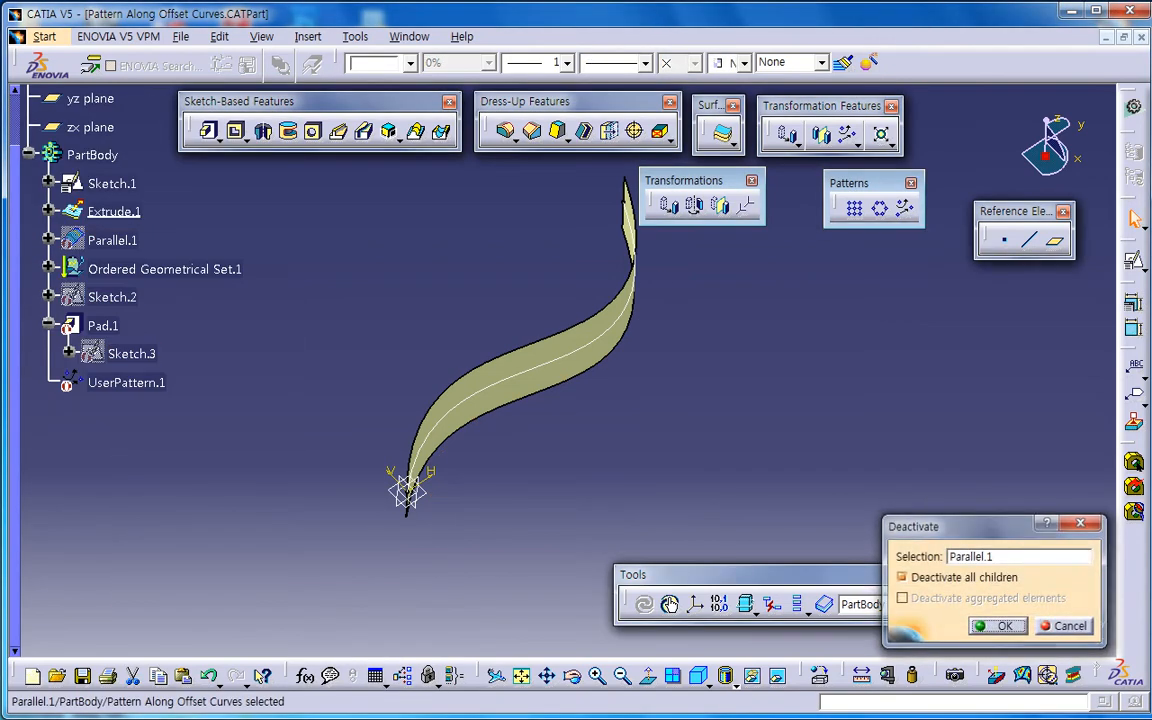
- Switch to the surface design workbench that offers the wireframe, surface and replication tools
scroll(366, 460, "up", 1)
middle_click_drag(366, 460, 463, 437)
scroll(330, 455, "up", 1)
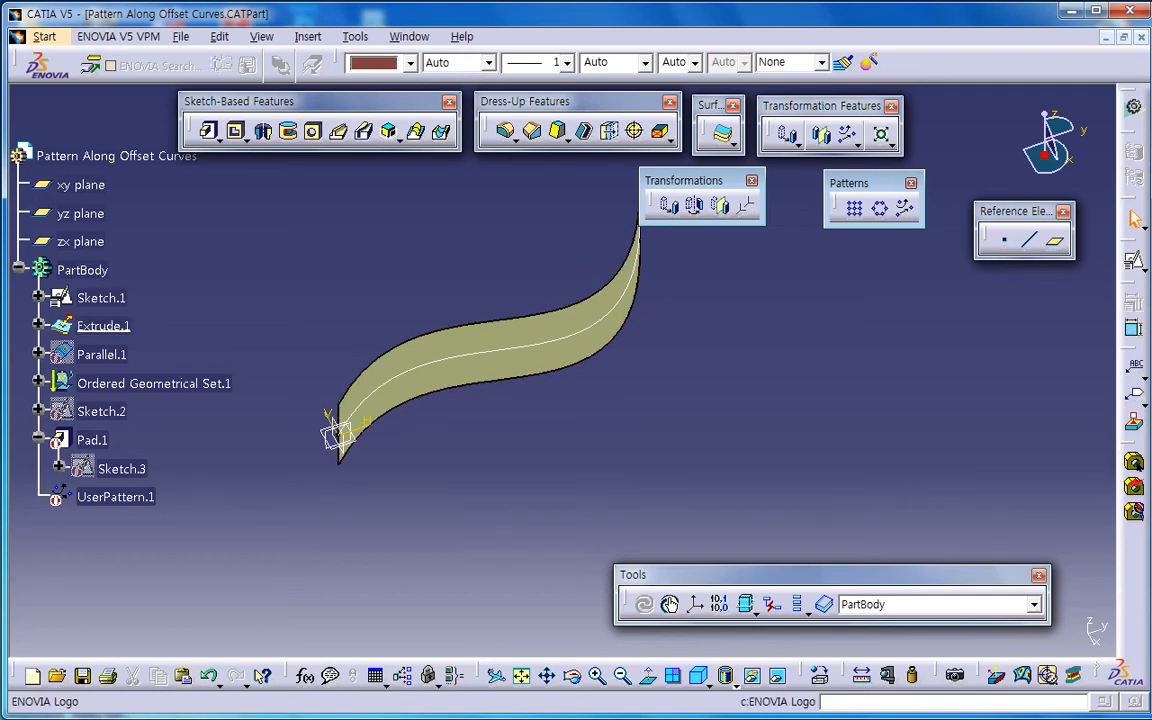
left_click(44, 36)
left_click(114, 79)
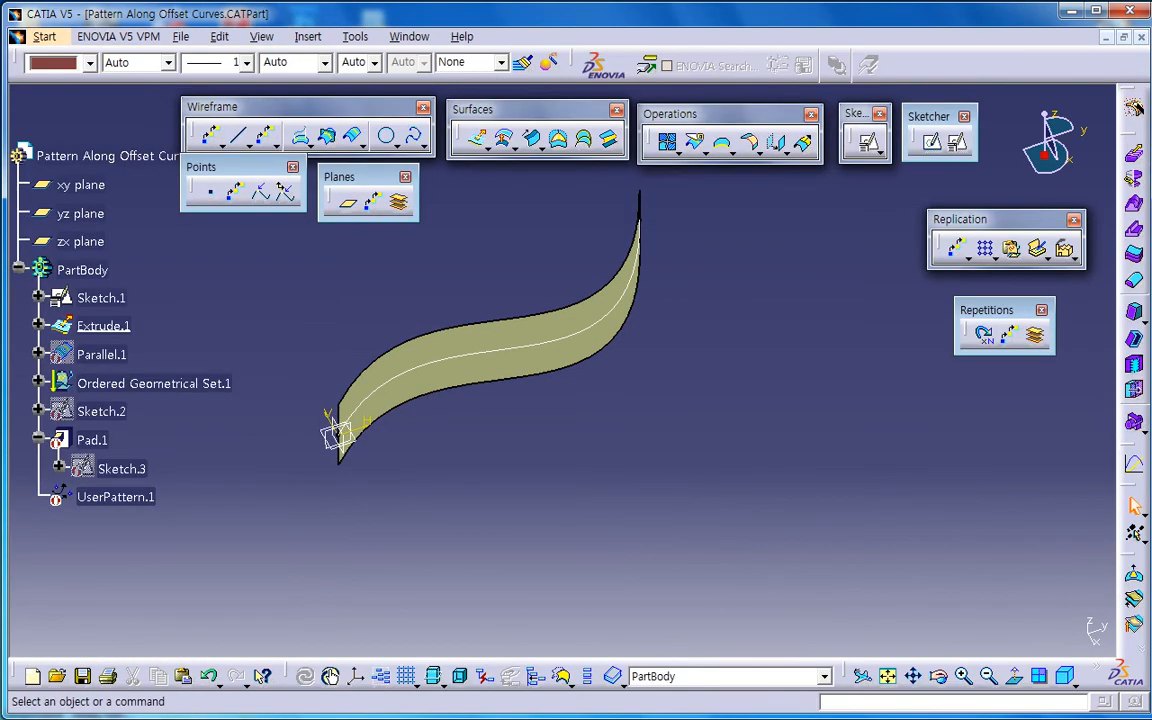
- Create a parallel curve of Sketch.1 on the xy plane with a constant 10 mm offset and the direction reversed
left_click(353, 136)
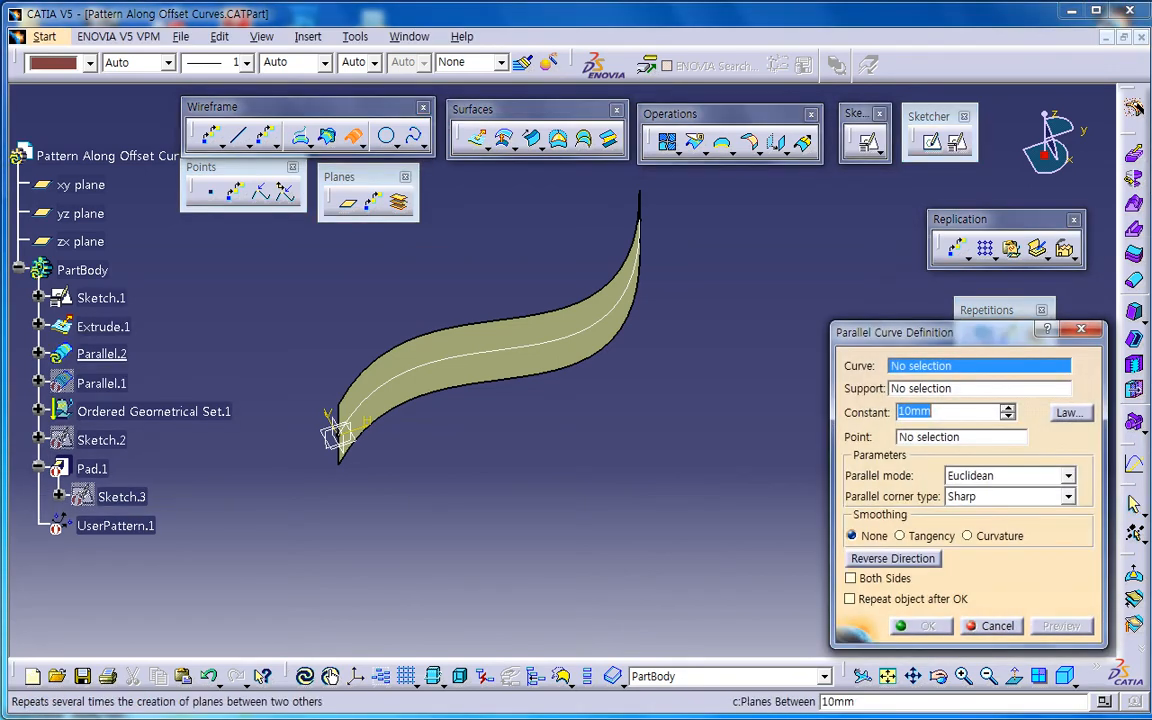
left_click(101, 298)
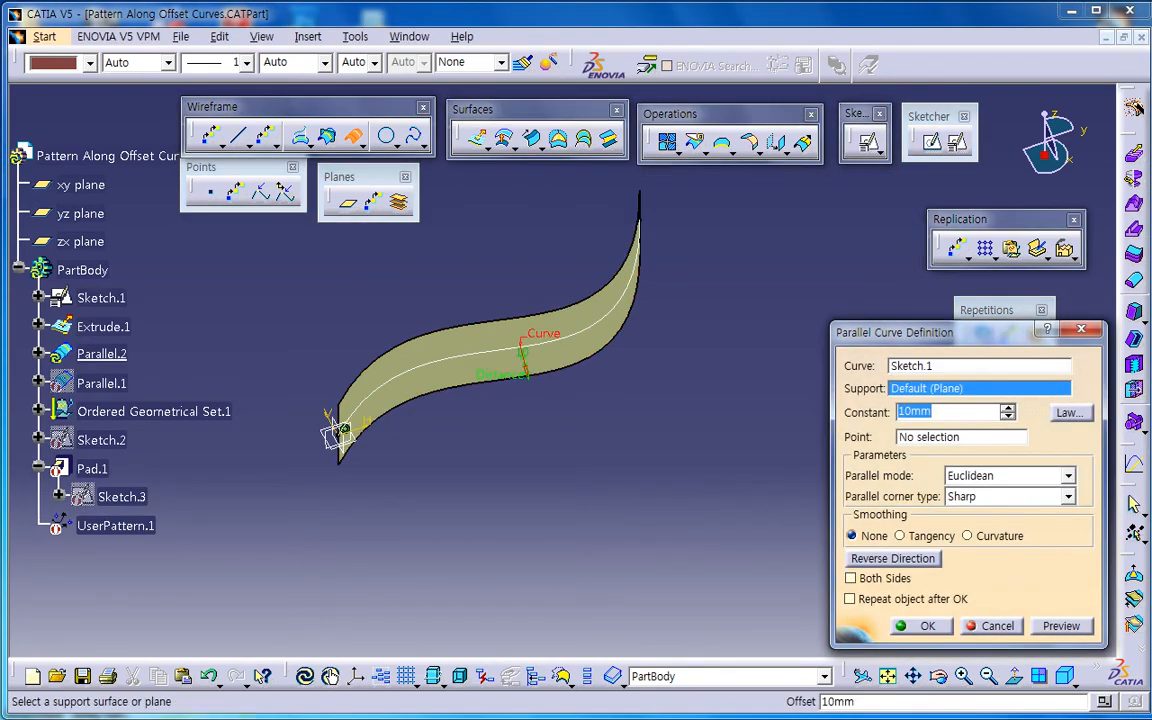
left_click(80, 185)
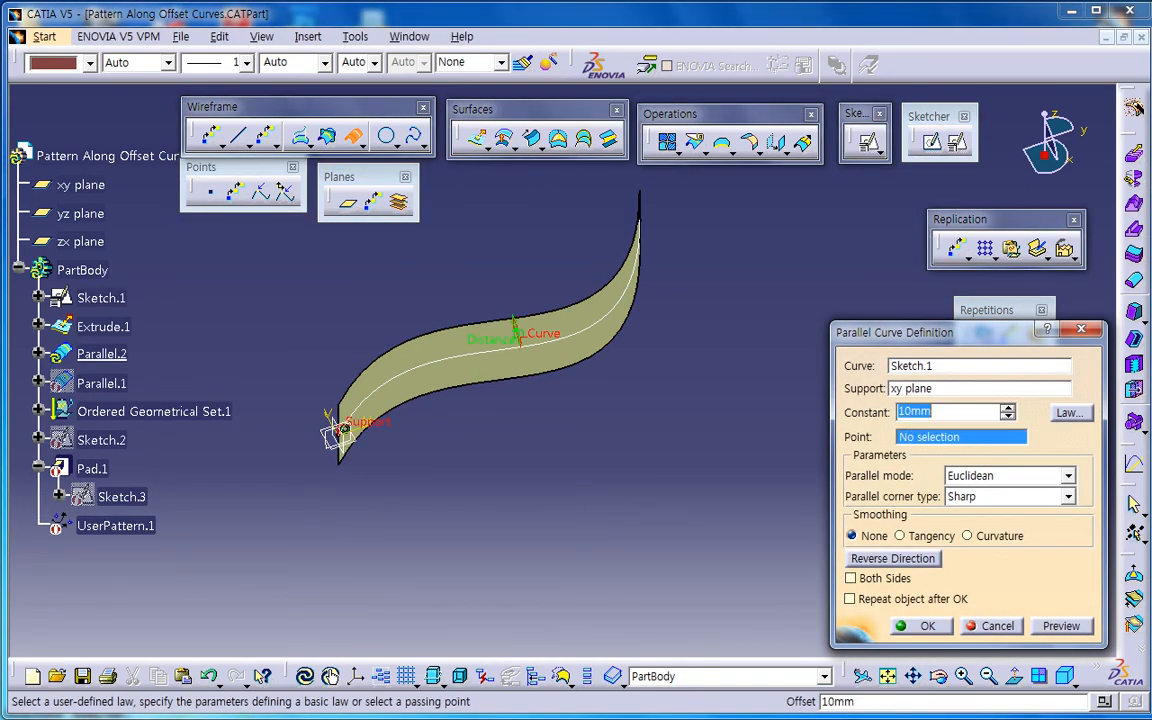
double_click(915, 412)
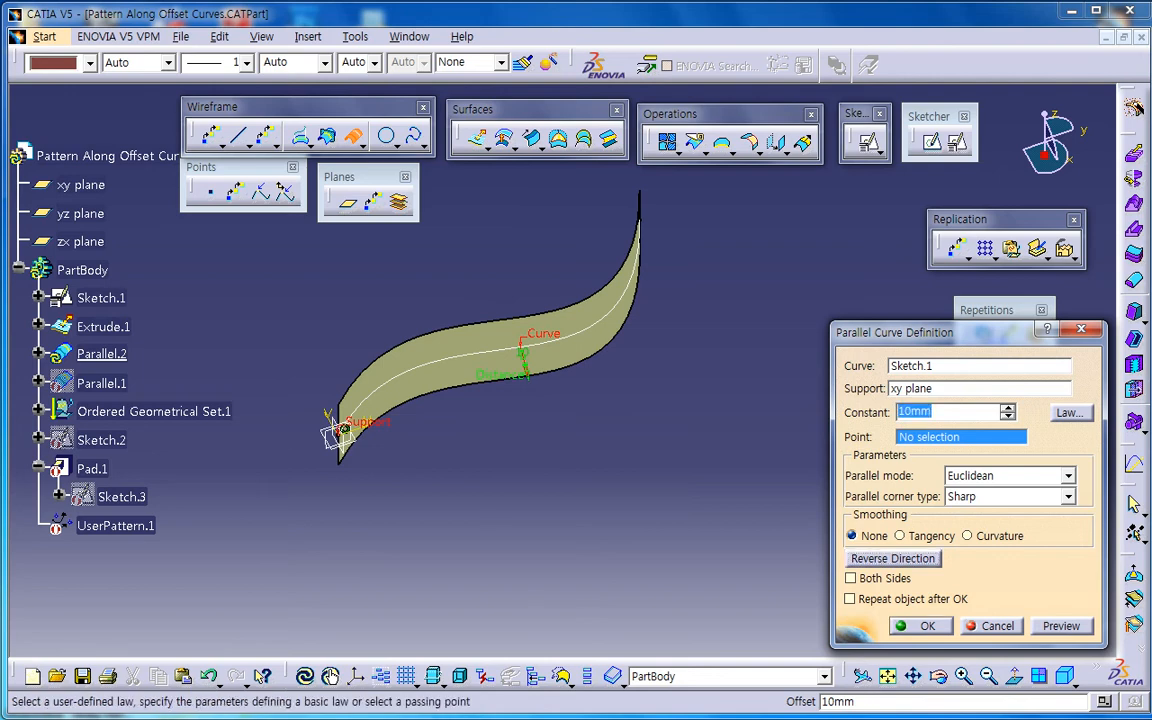
key("Return")
- Repeat 10 point instances along the offset curve, including its end points, and create them in a new body
middle_click_drag(572, 505, 545, 550)
left_click(398, 202)
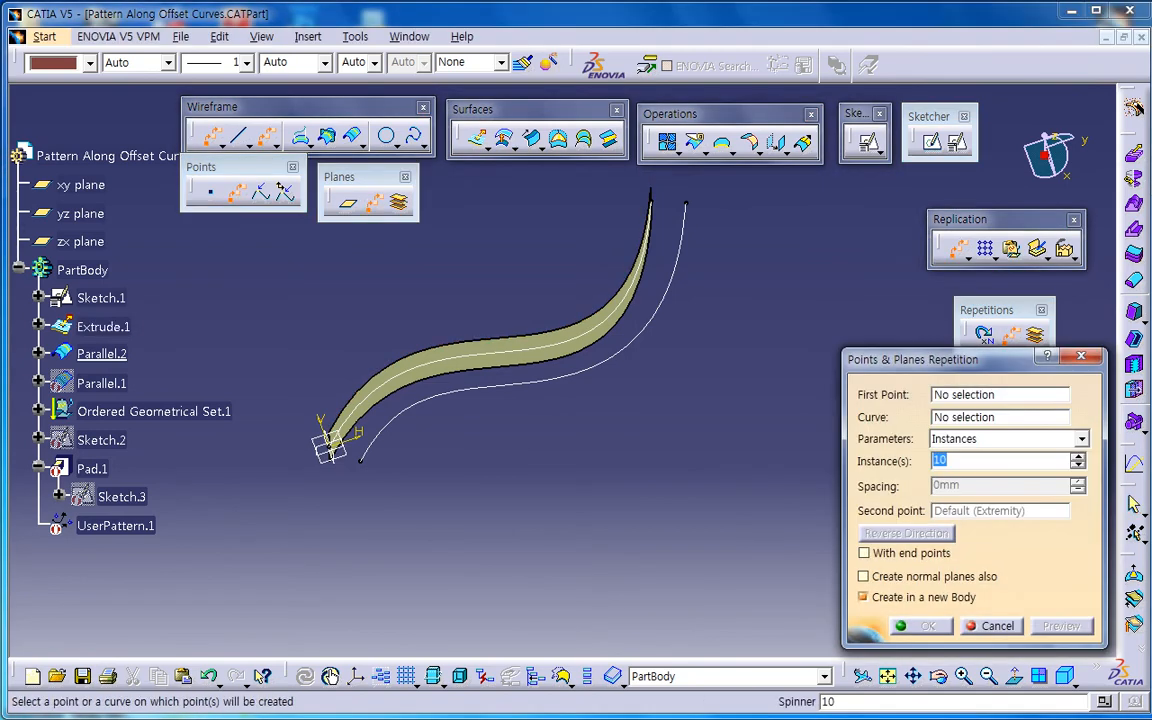
left_click(565, 374)
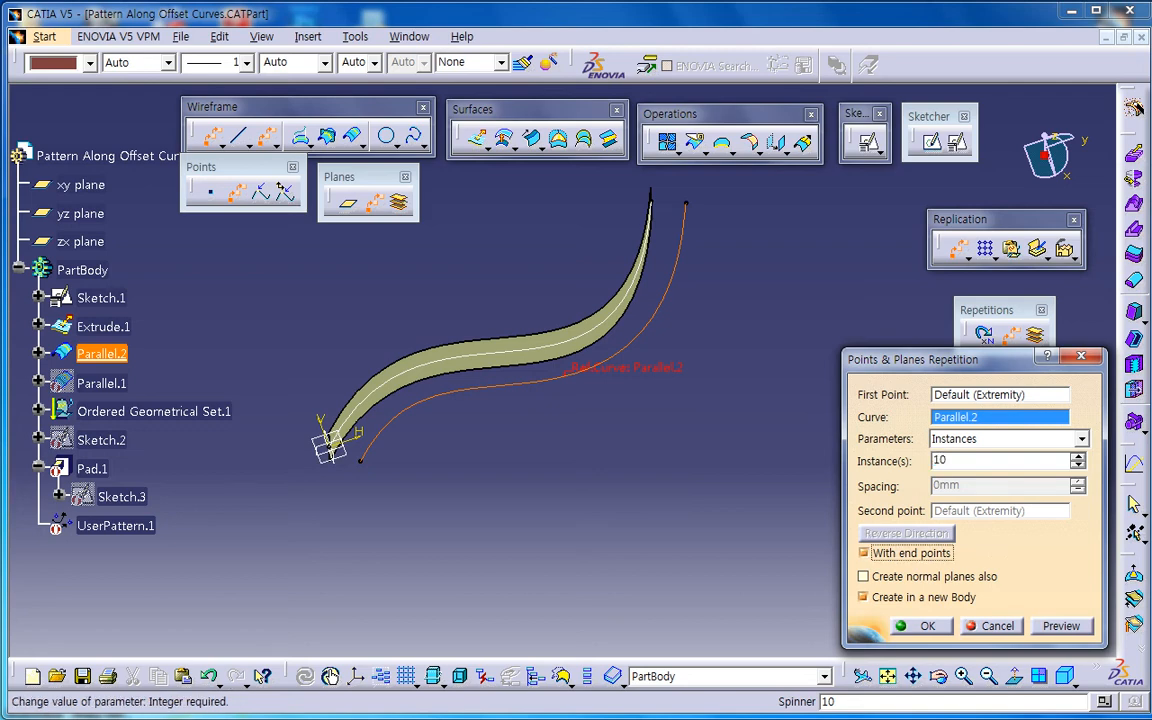
left_click(918, 626)
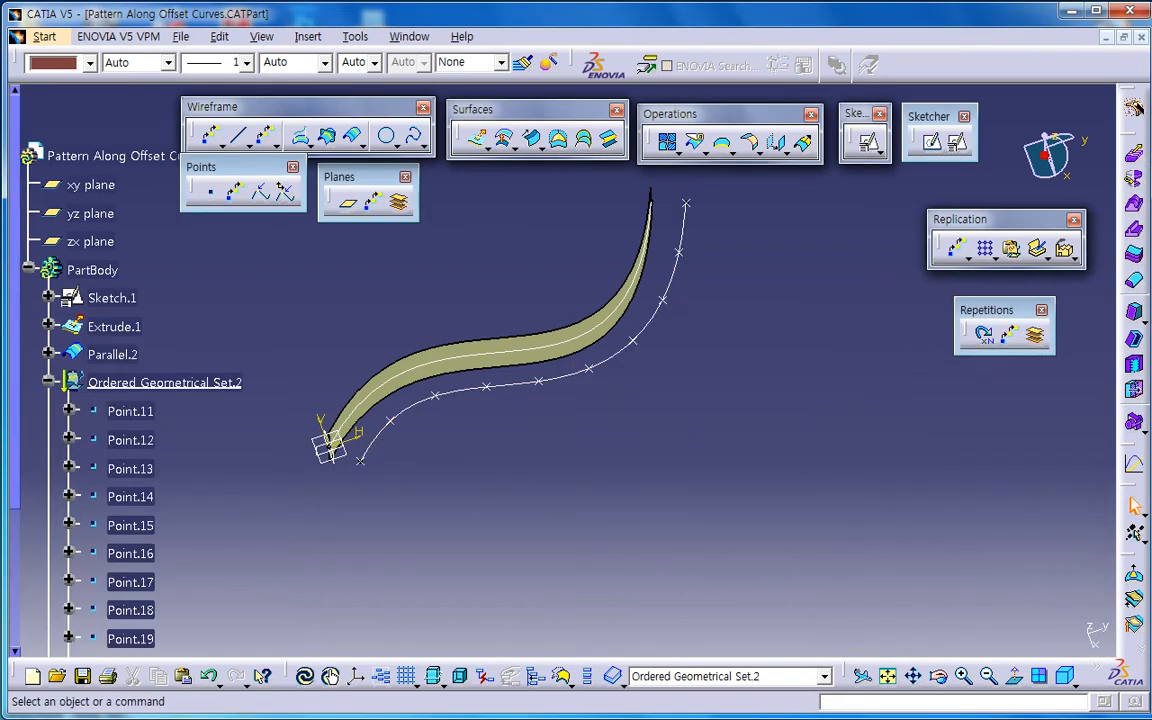
- List the points of Ordered Geometrical Set.2 in the tree and hide the offset curve
left_click(48, 325)
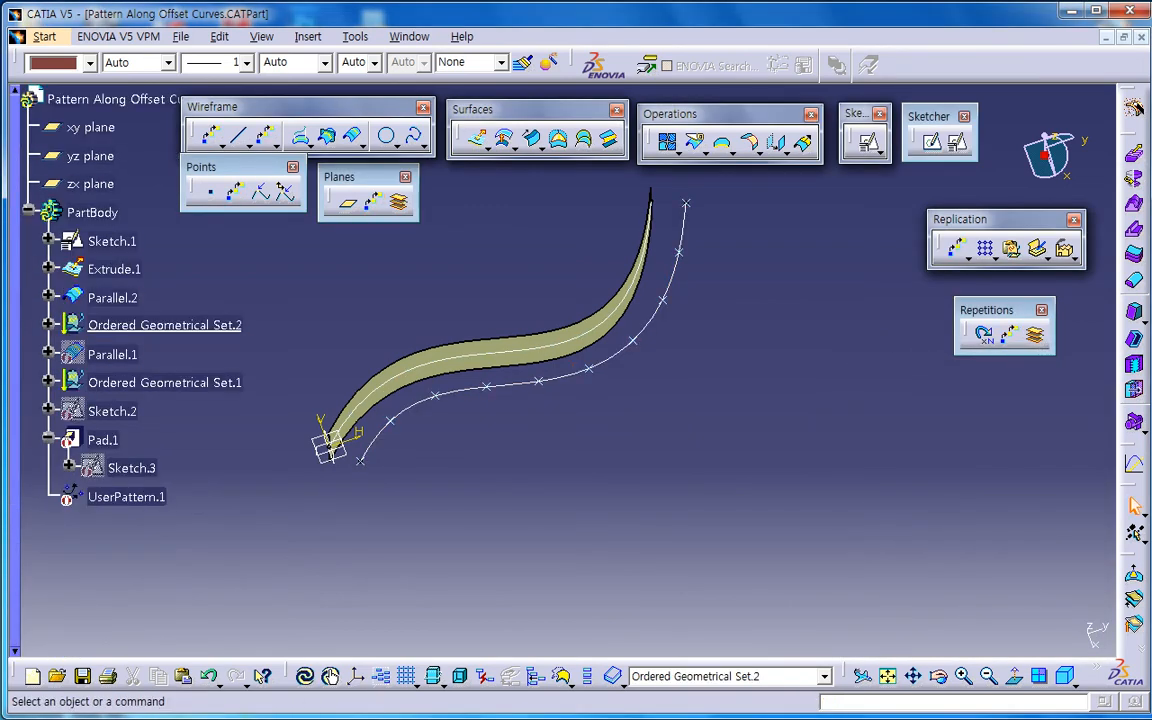
left_click(48, 325)
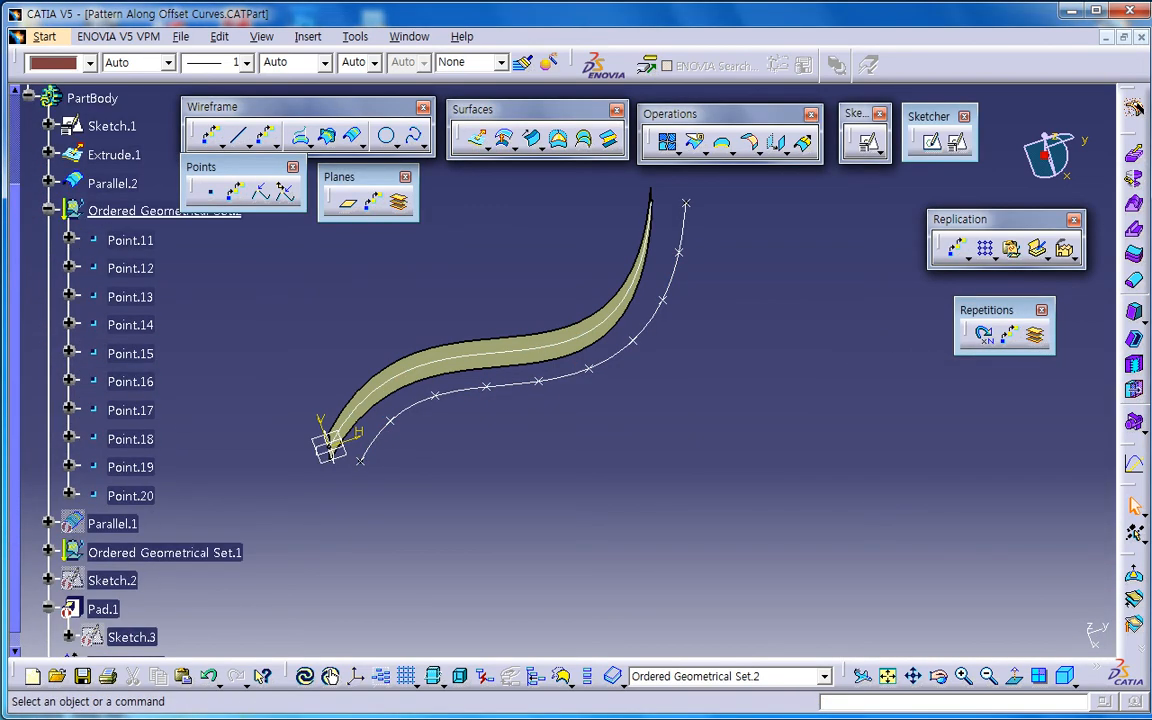
right_click(455, 390)
left_click(485, 440)
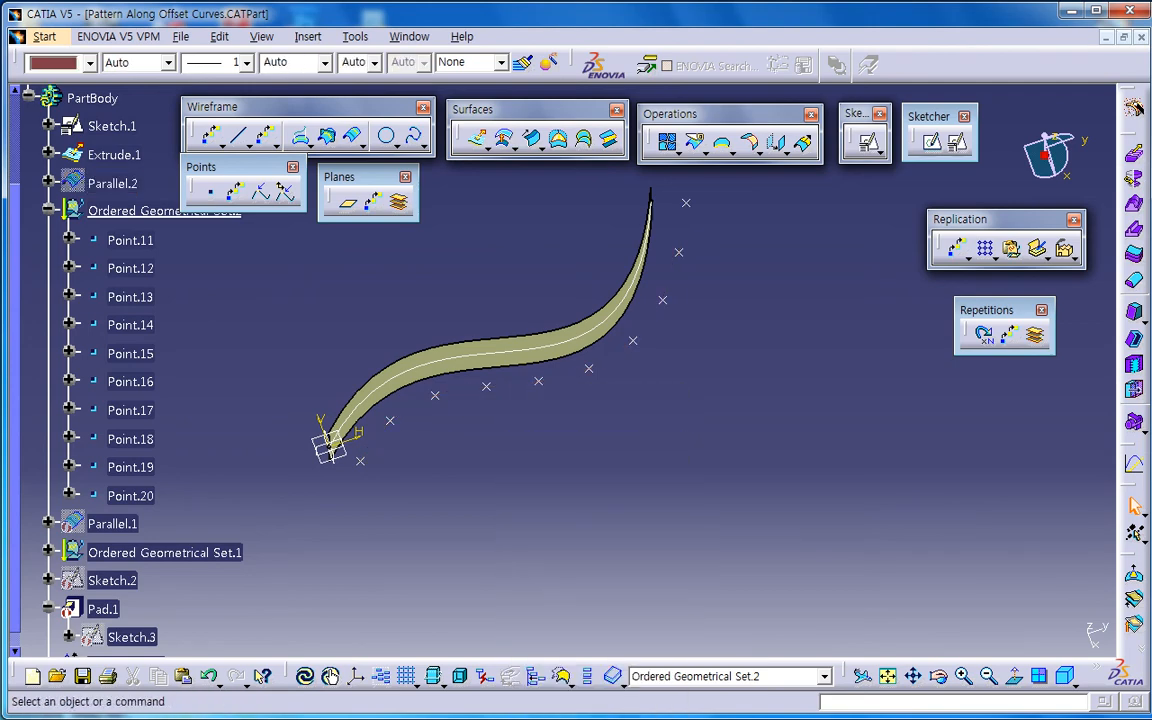
- Create a positioned sketch on the xy plane with its H and V axes swapped
left_click(958, 142)
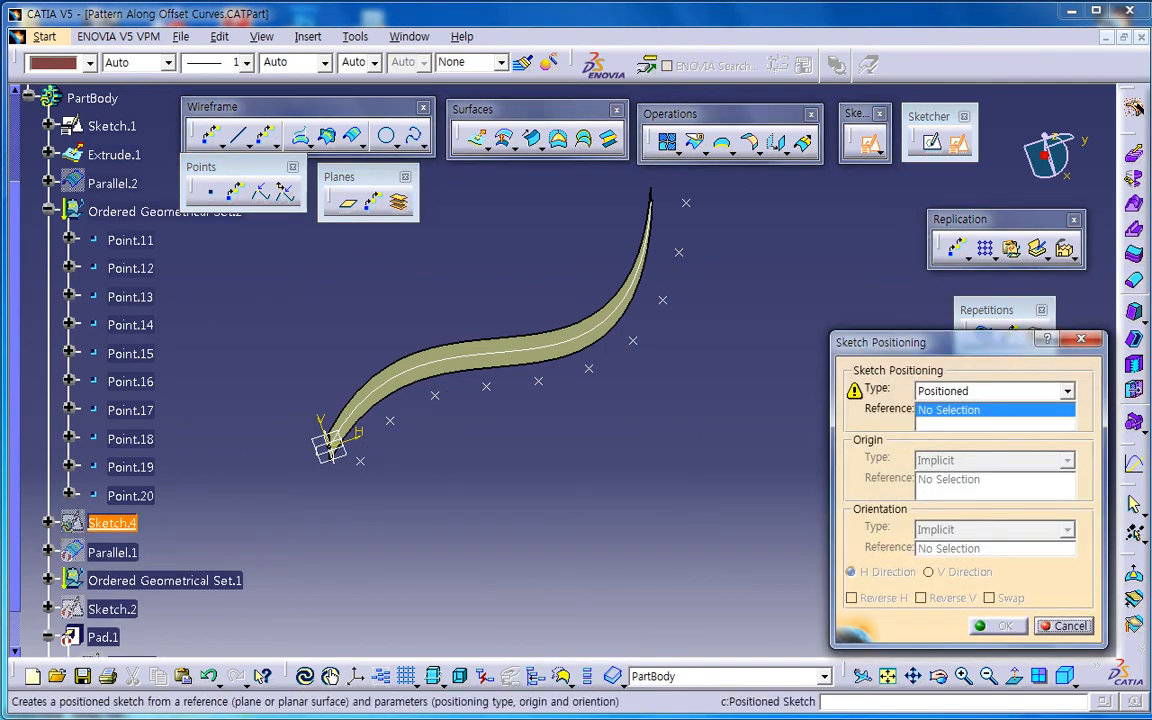
left_click(330, 447)
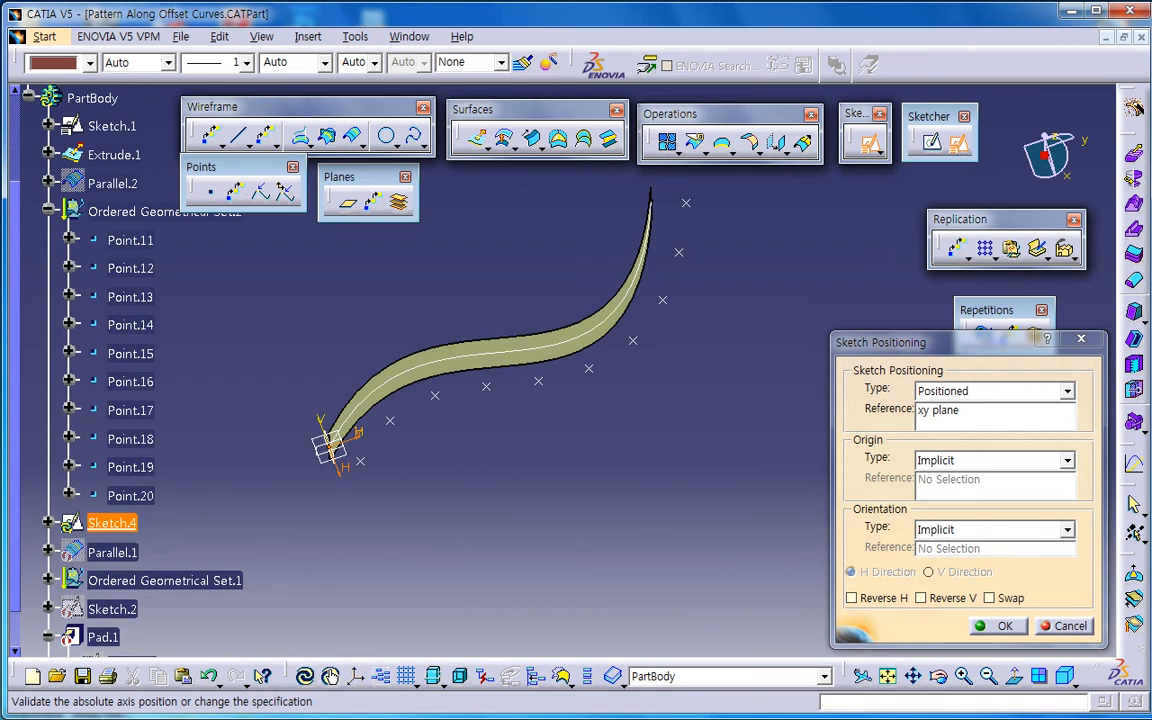
left_click(989, 598)
left_click(995, 625)
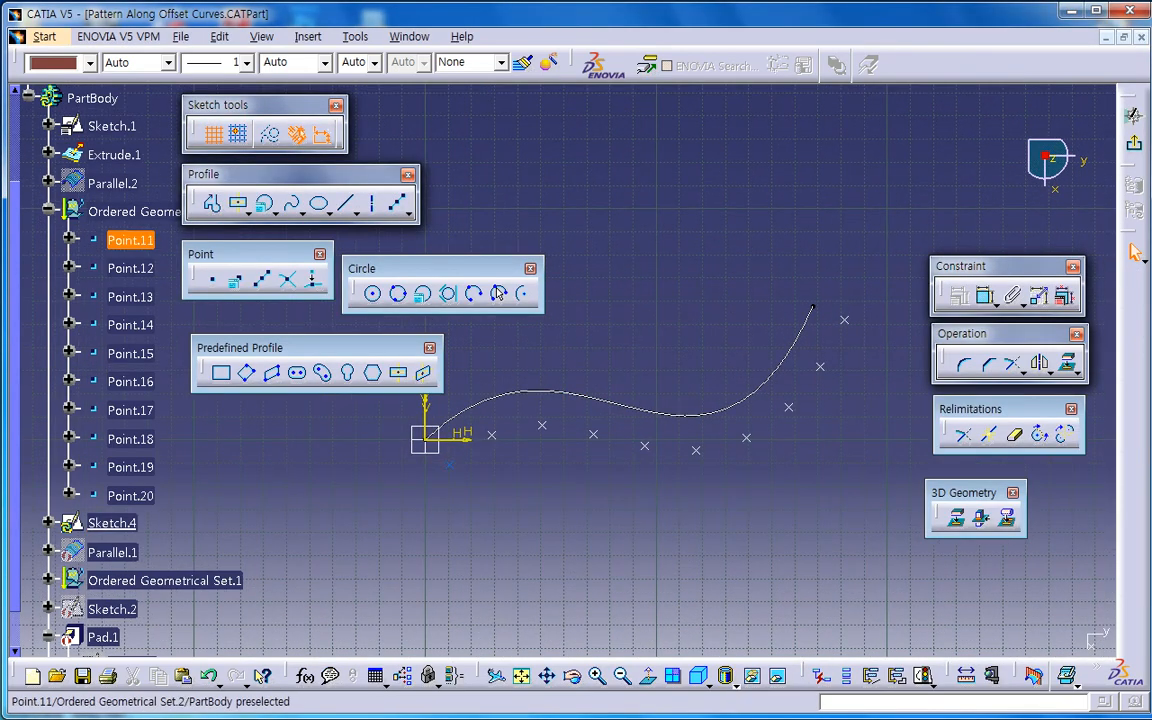
- Try to project Point.11 through Point.20 onto the sketch plane and undo the projection
left_click(130, 241)
left_click(130, 496, "shift")
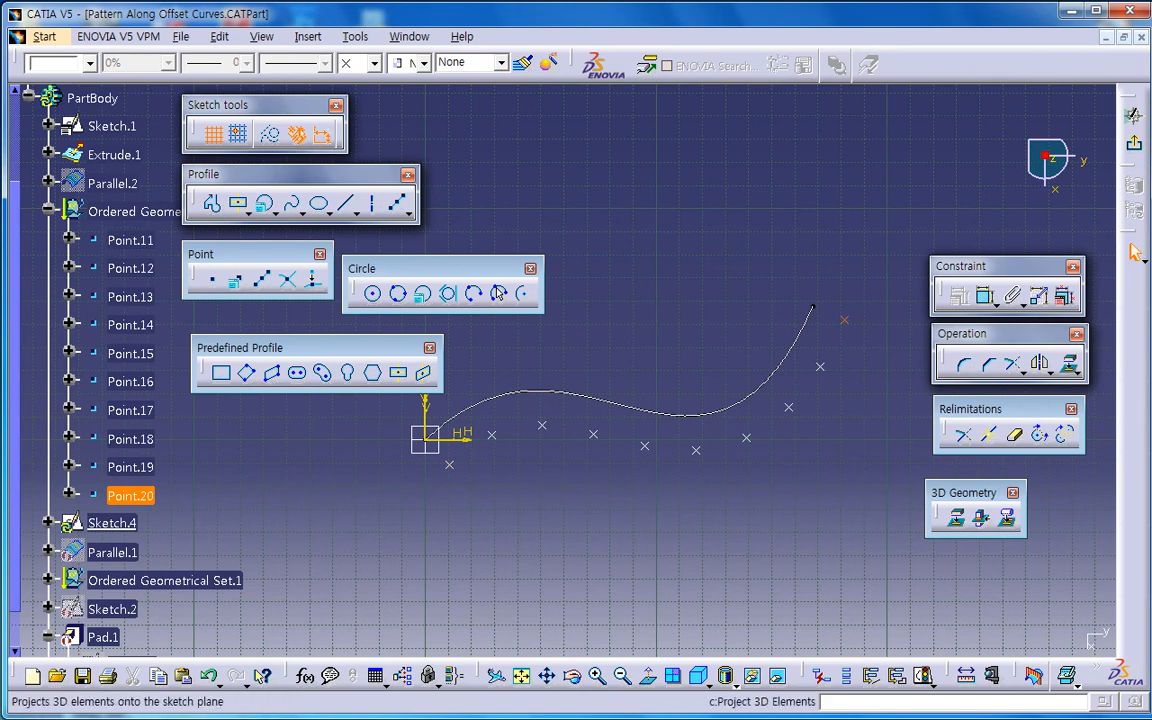
left_click(957, 518)
left_click(885, 400)
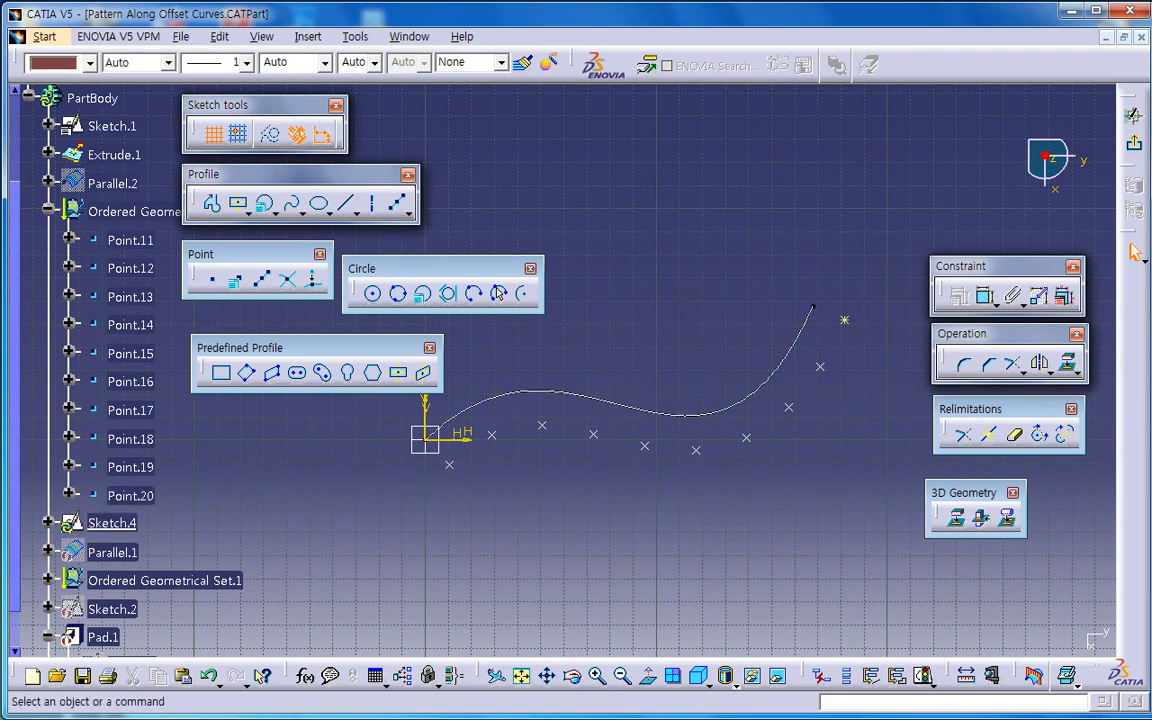
left_click(880, 390)
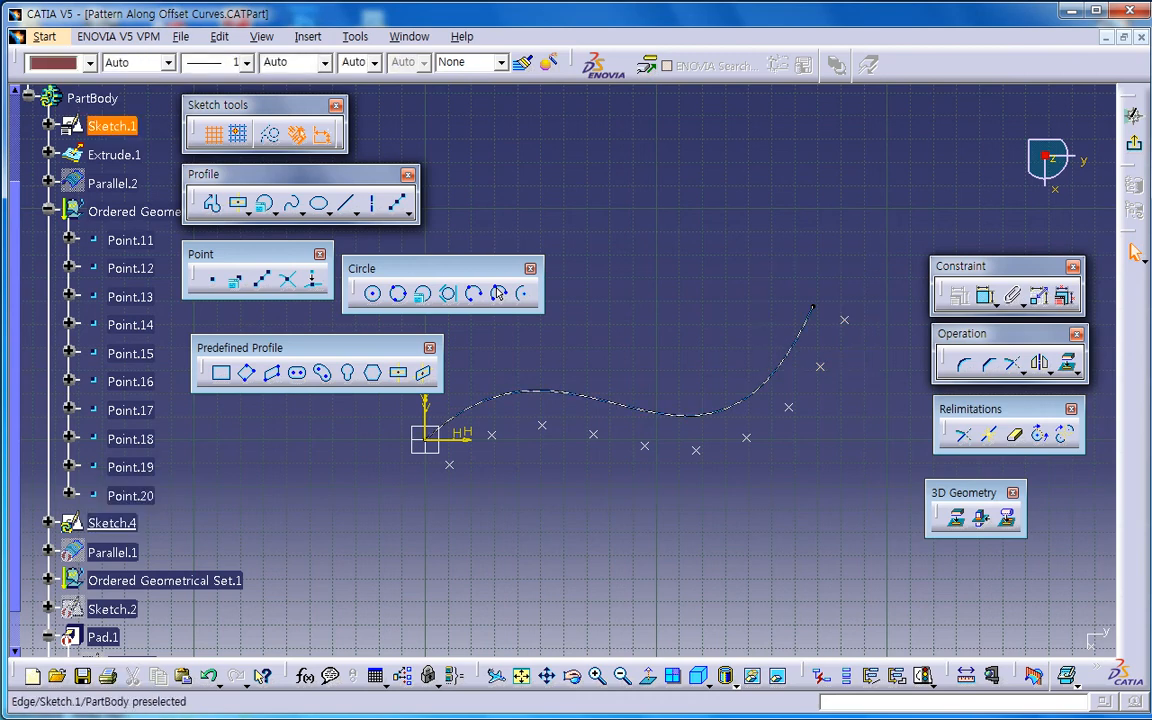
- Select Point.11 through Point.20 and project all of them onto the sketch plane
left_click(130, 240)
left_click(130, 496, "shift")
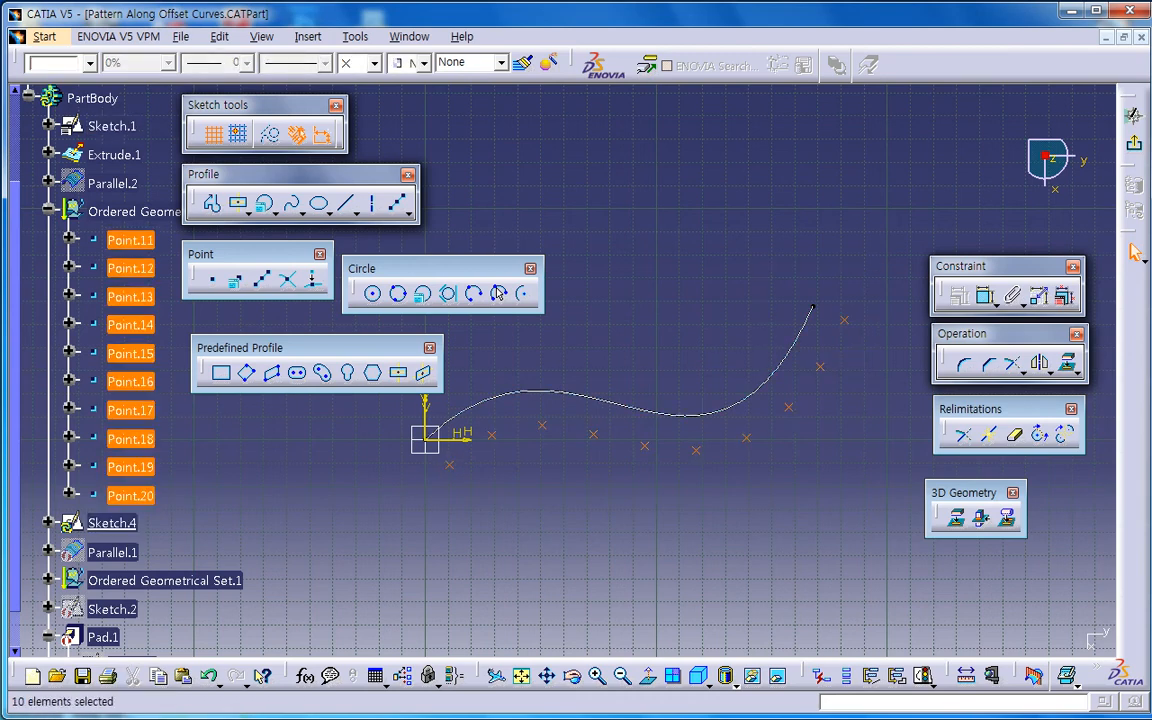
left_click(956, 517)
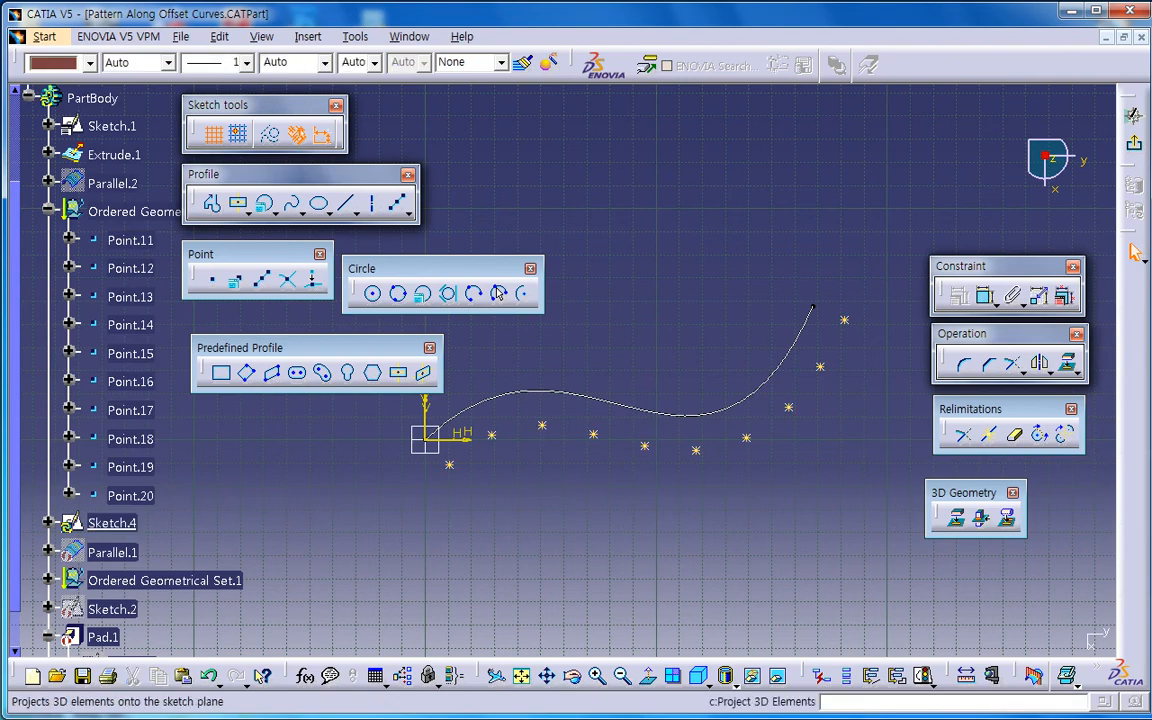
- Exit the sketch with the projected points, then hide Point.11 through Point.20 and collapse Ordered Geometrical Set.2
left_click(1134, 115)
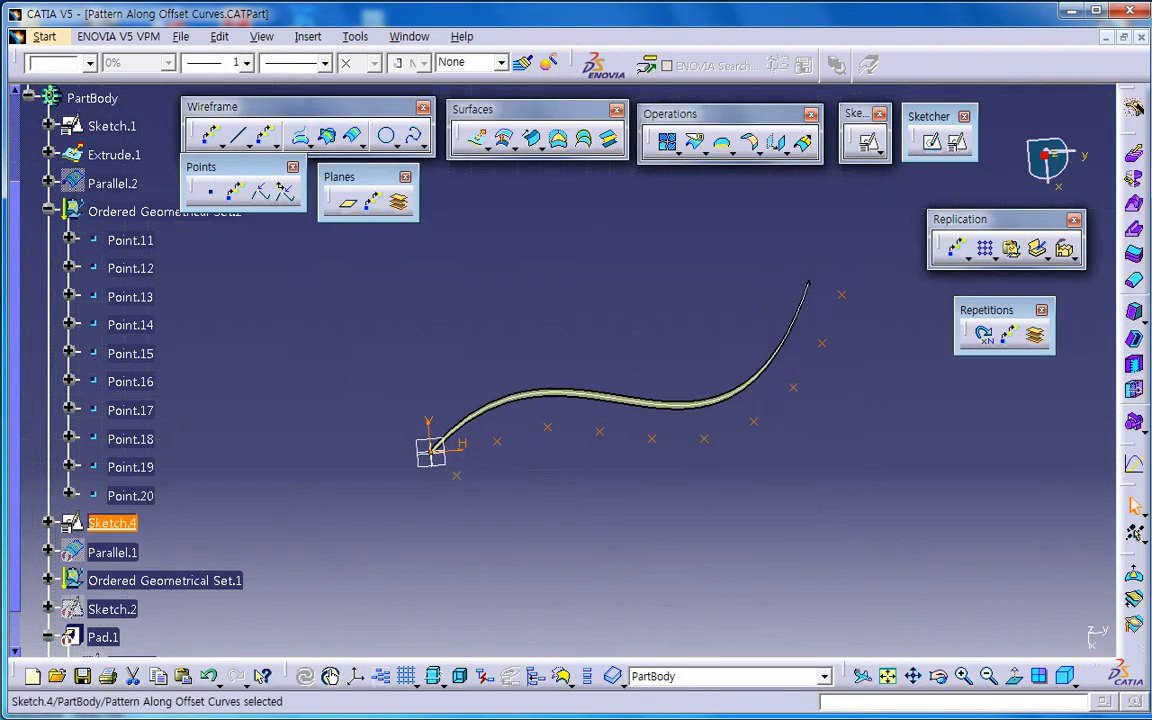
left_click(130, 240)
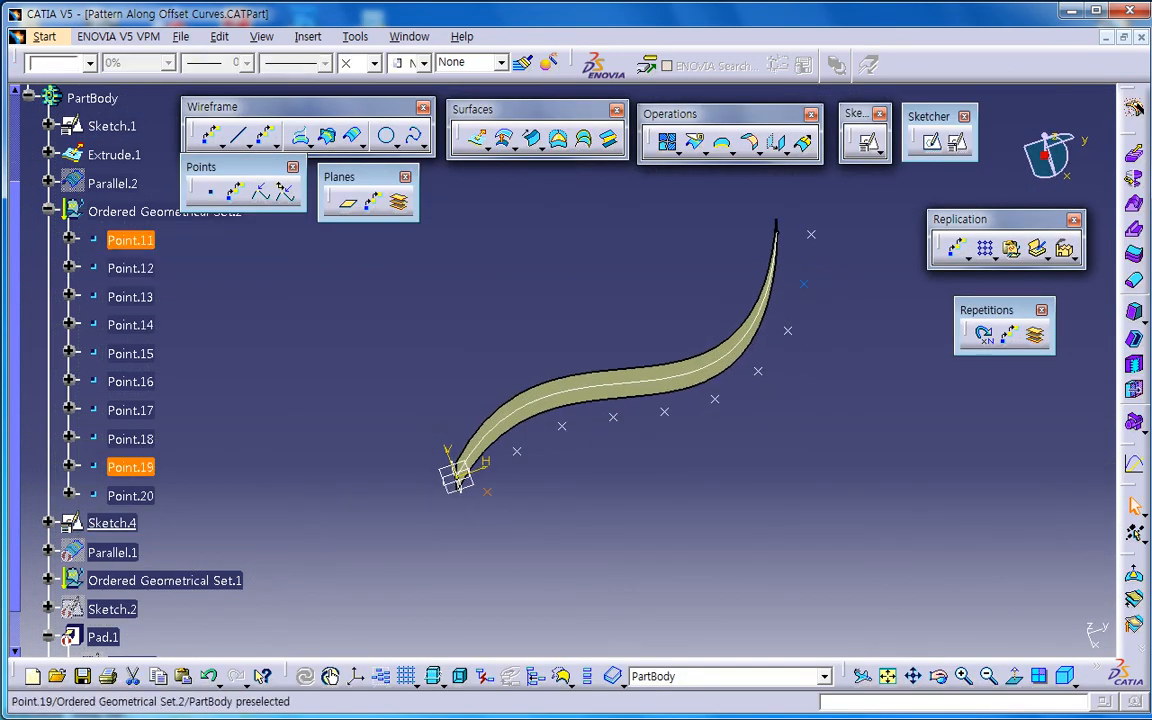
left_click(130, 495, "shift")
right_click(150, 495)
left_click(190, 548)
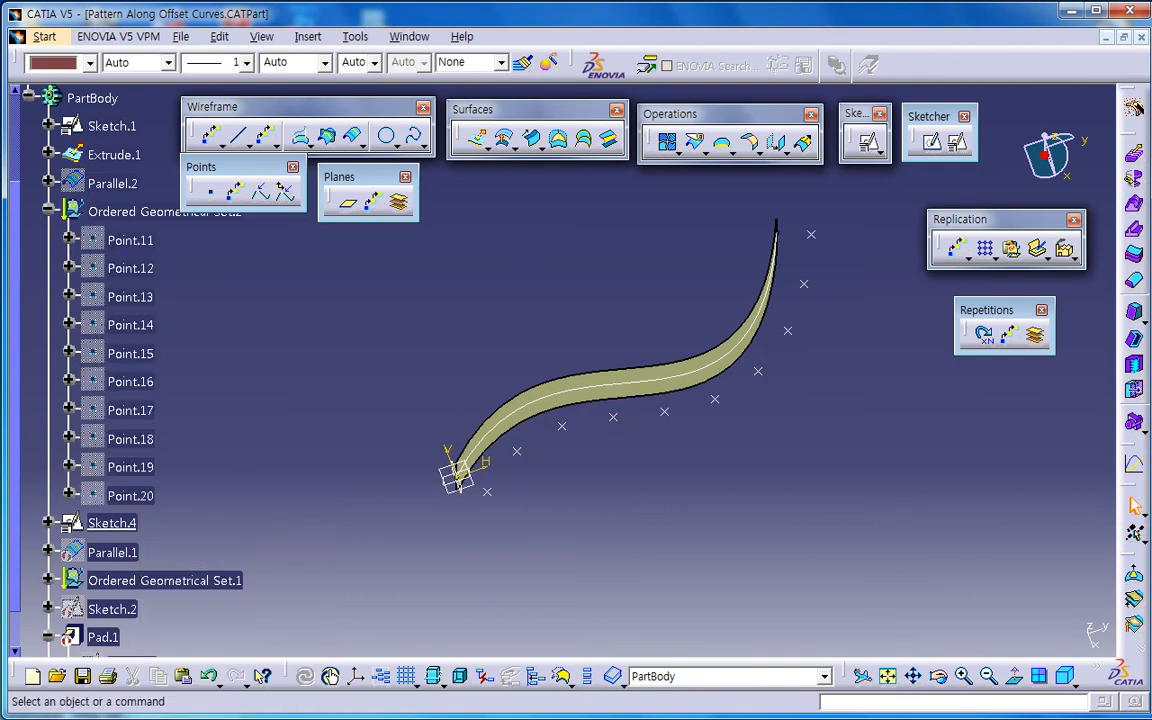
left_click(48, 210)
left_click(112, 240)
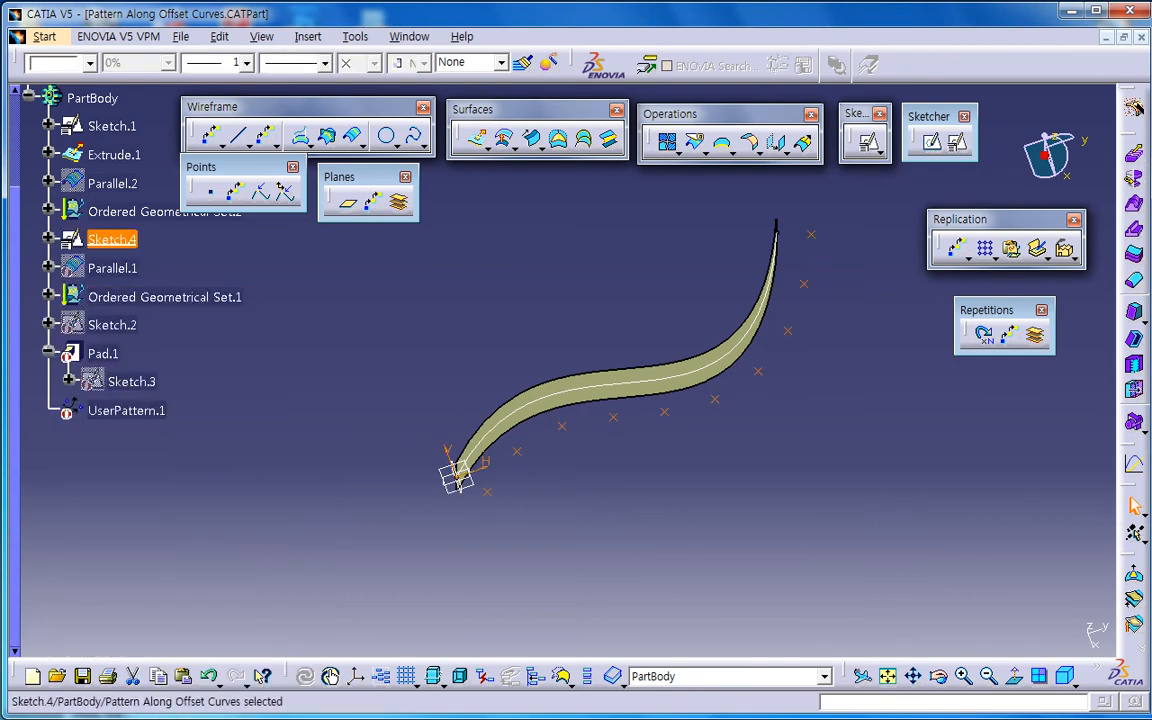
key("Escape")
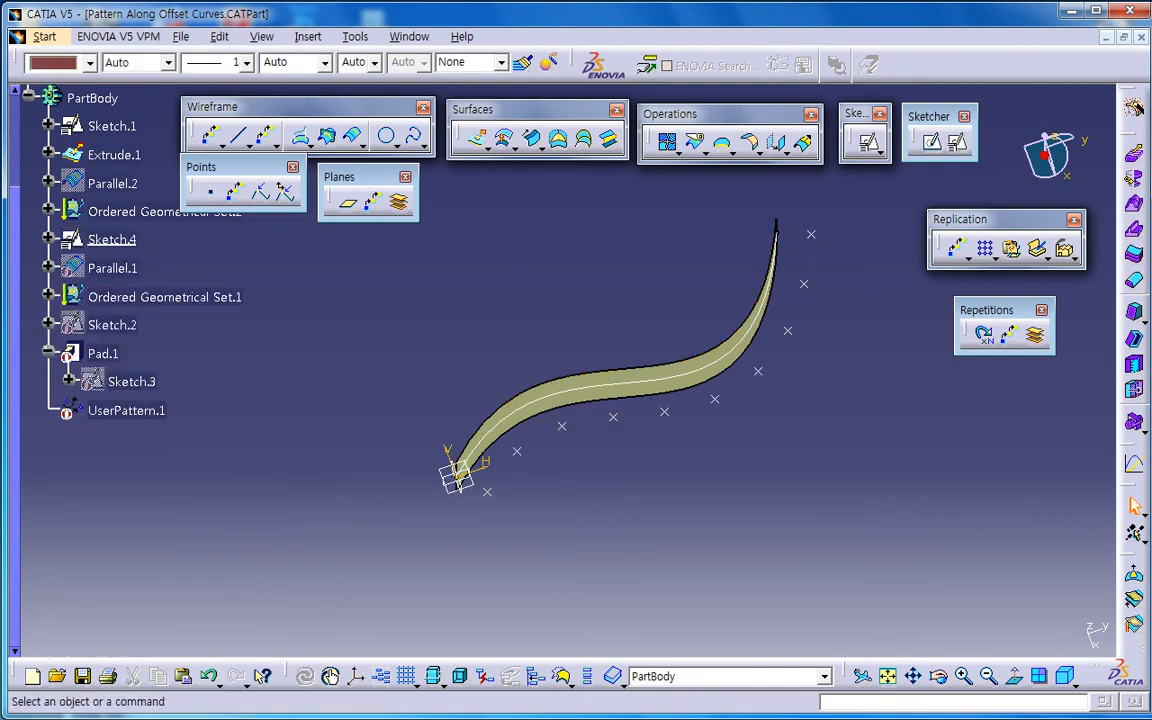
- Create a positioned sketch on the xy plane with V reversed and axes swapped, its origin projected from the first point of Sketch.4
left_click(957, 141)
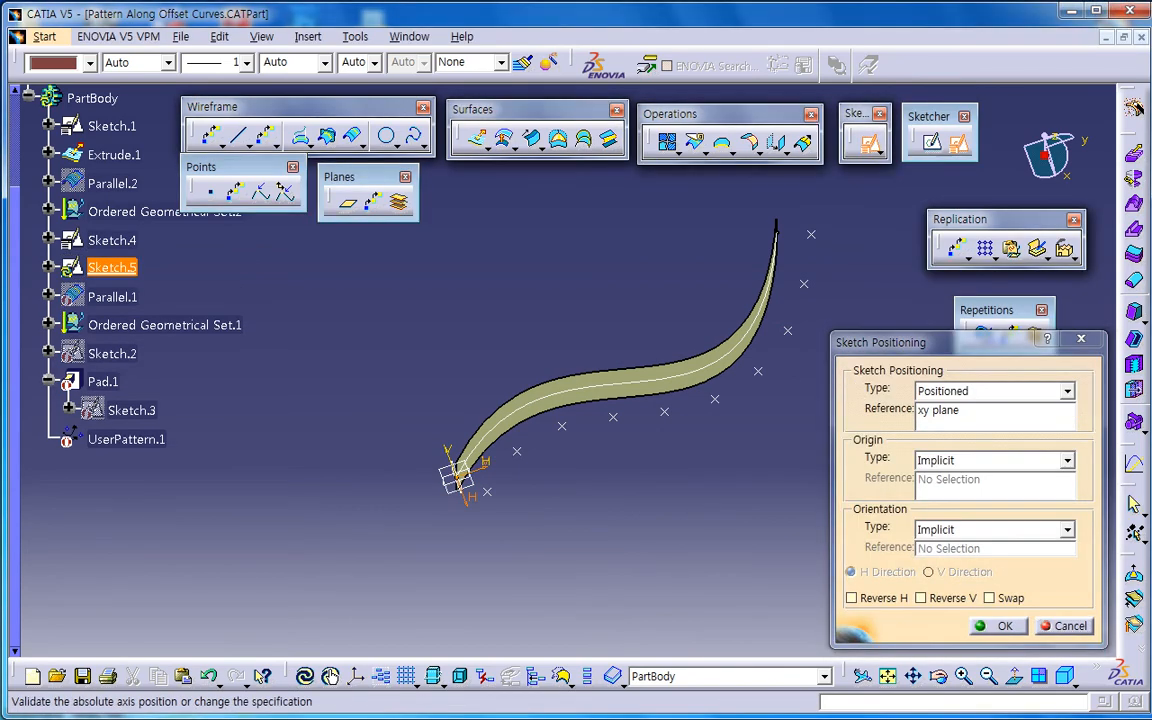
left_click(1067, 460)
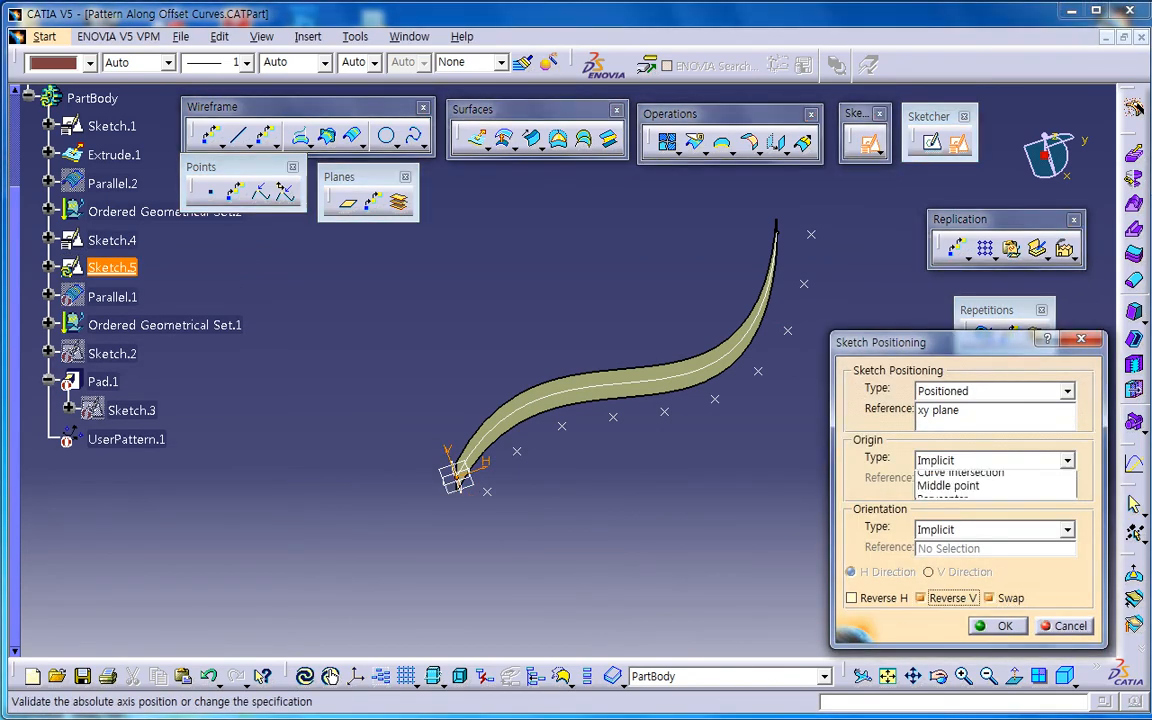
left_click(950, 505)
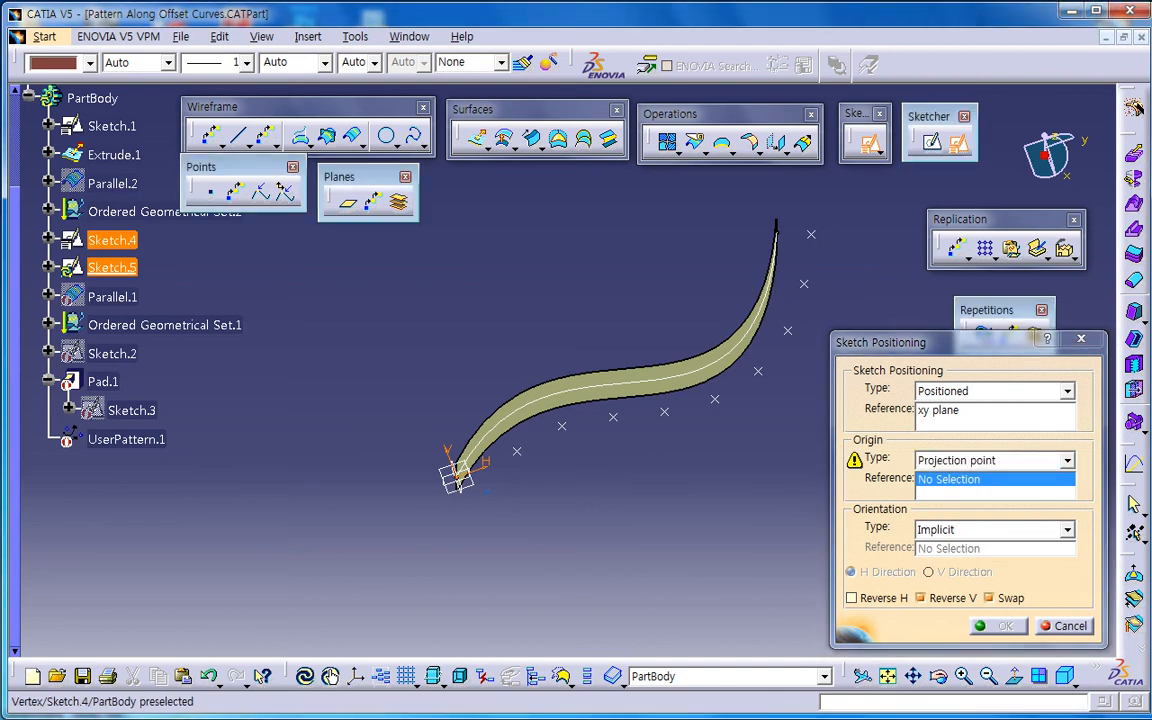
left_click(487, 491)
left_click(999, 626)
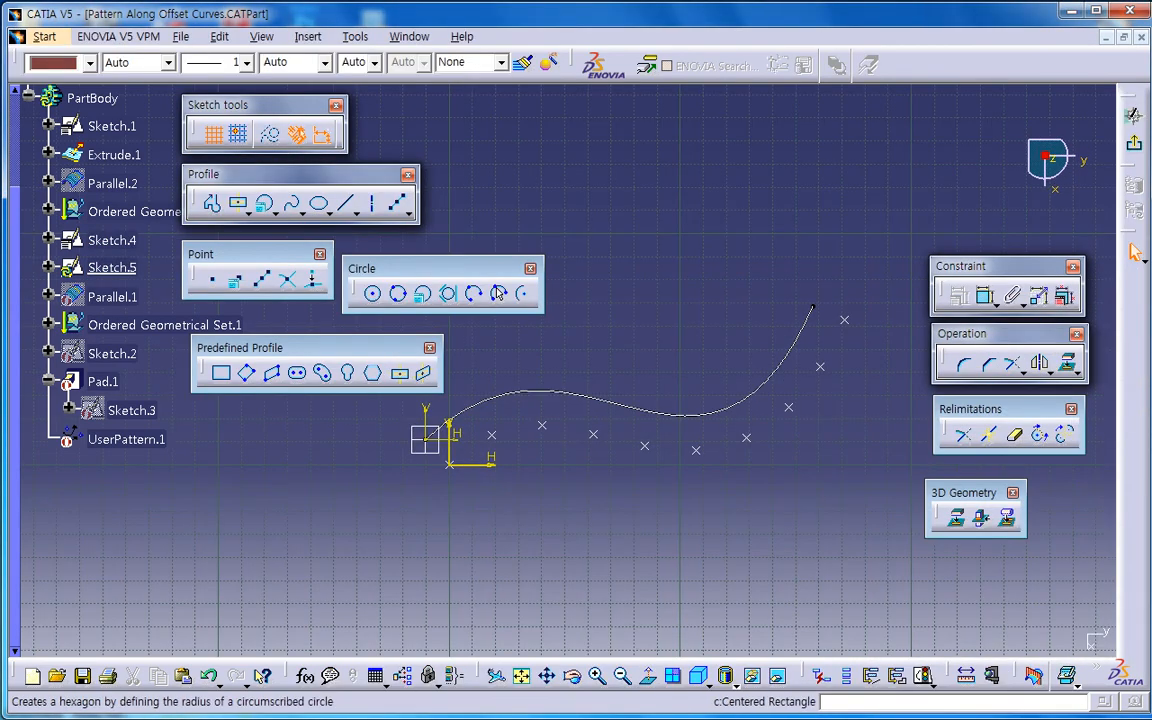
- Create a circle centred at H 0 mm, V 0 mm with a radius of 12 mm
left_click(236, 281)
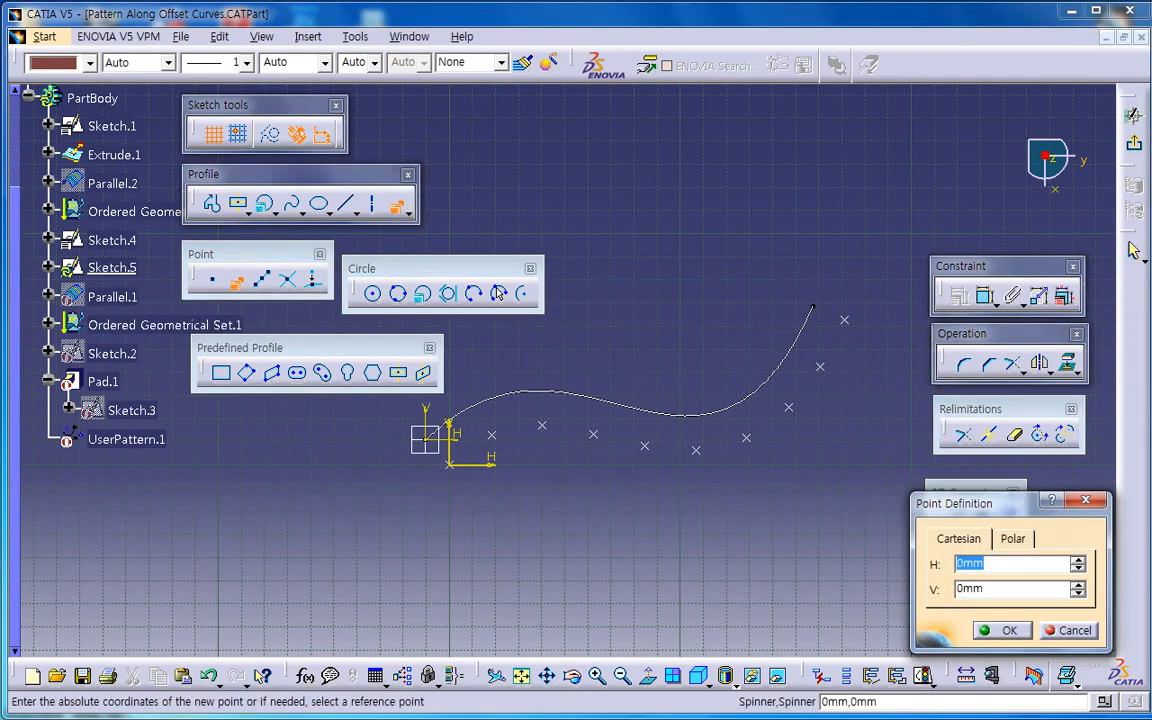
left_click(1069, 631)
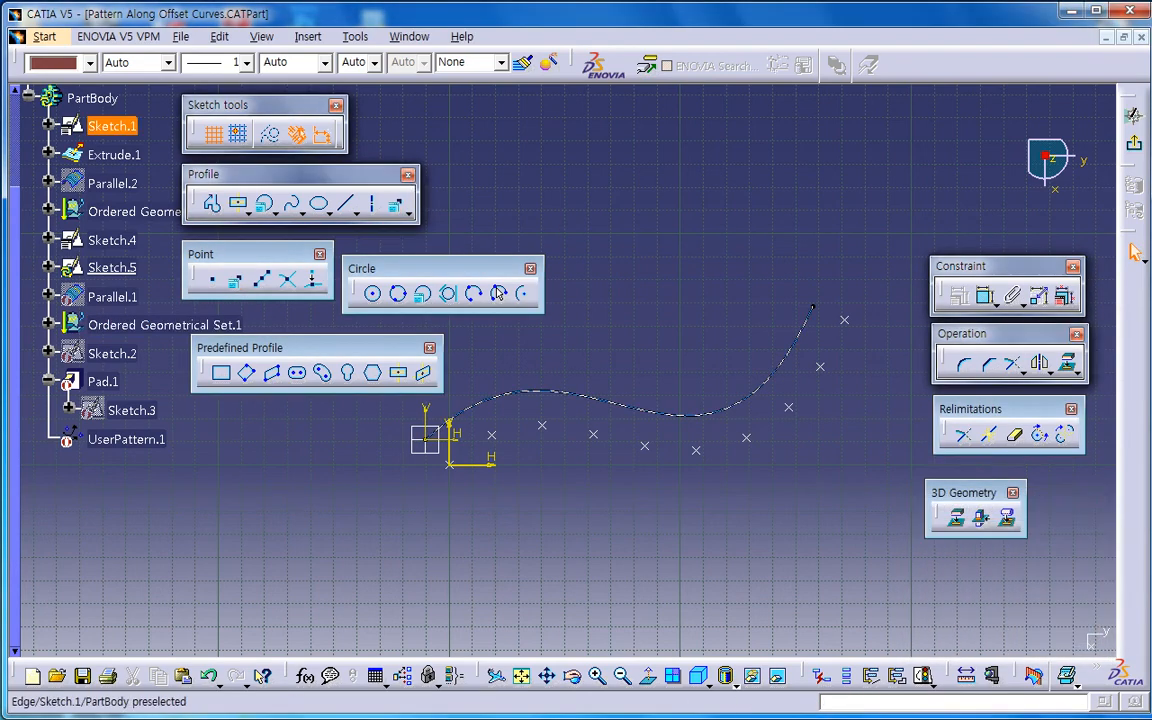
left_click(423, 293)
key("Tab")
key("Tab")
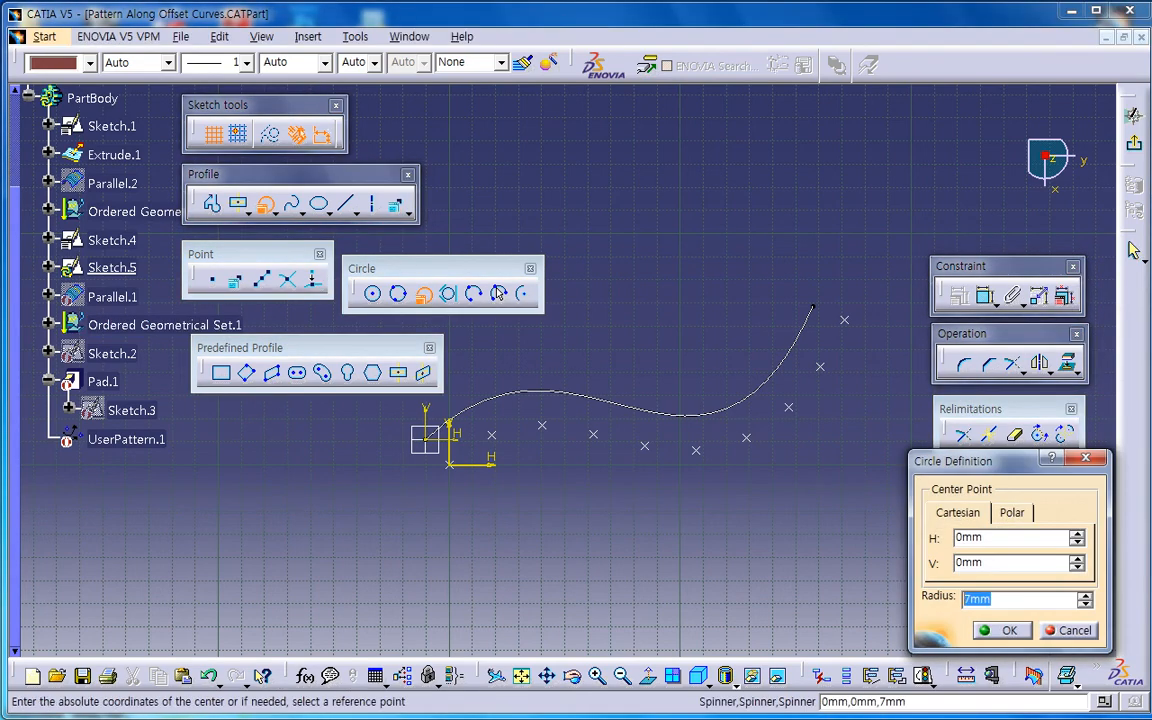
key("Return")
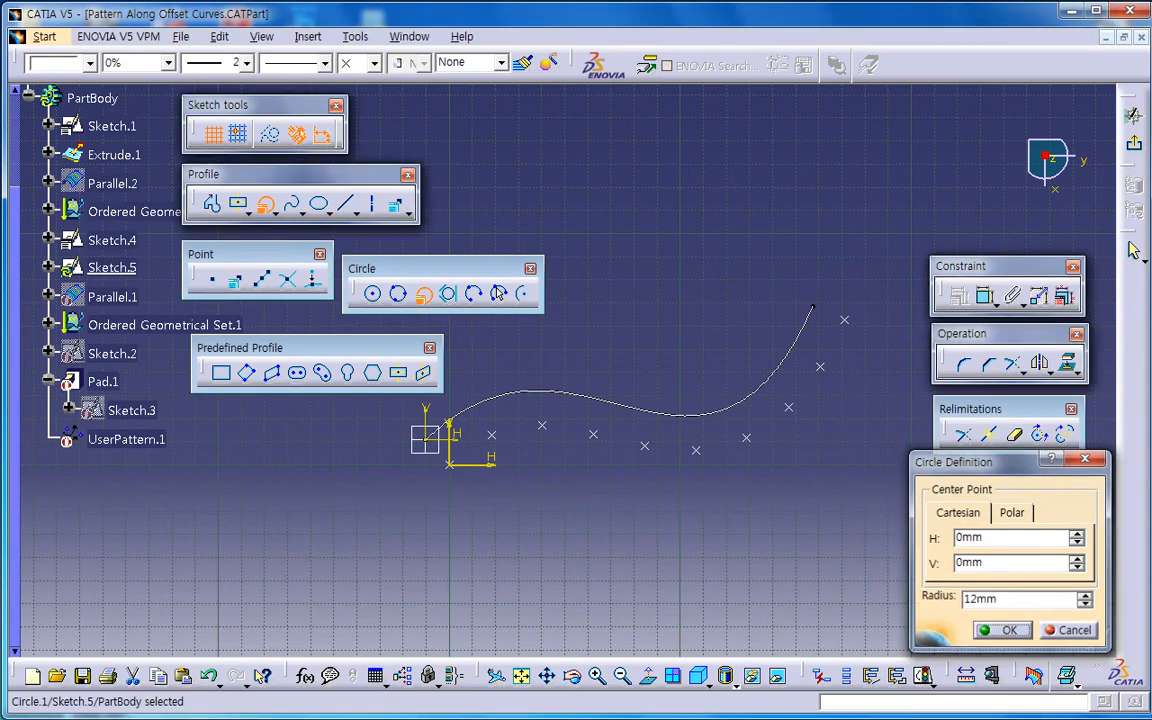
key("Escape")
- Set the circle's radius constraint to 7 mm and exit the sketch
middle_click_drag(563, 430, 563, 370, "ctrl")
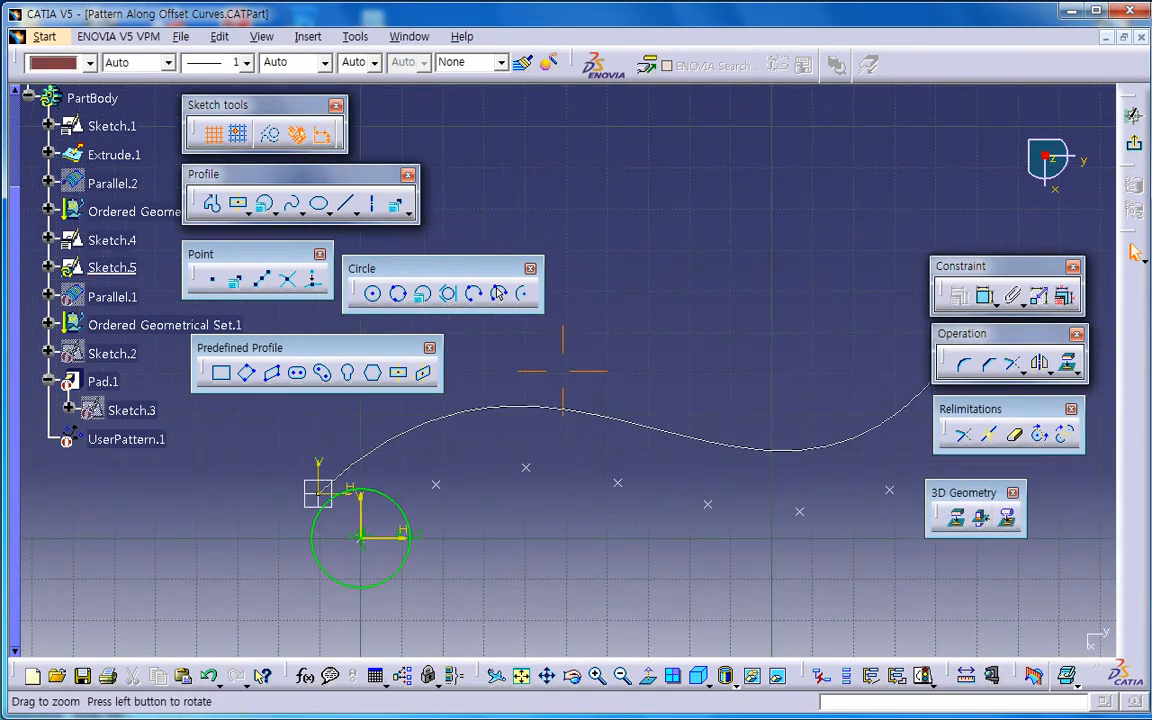
double_click(413, 535)
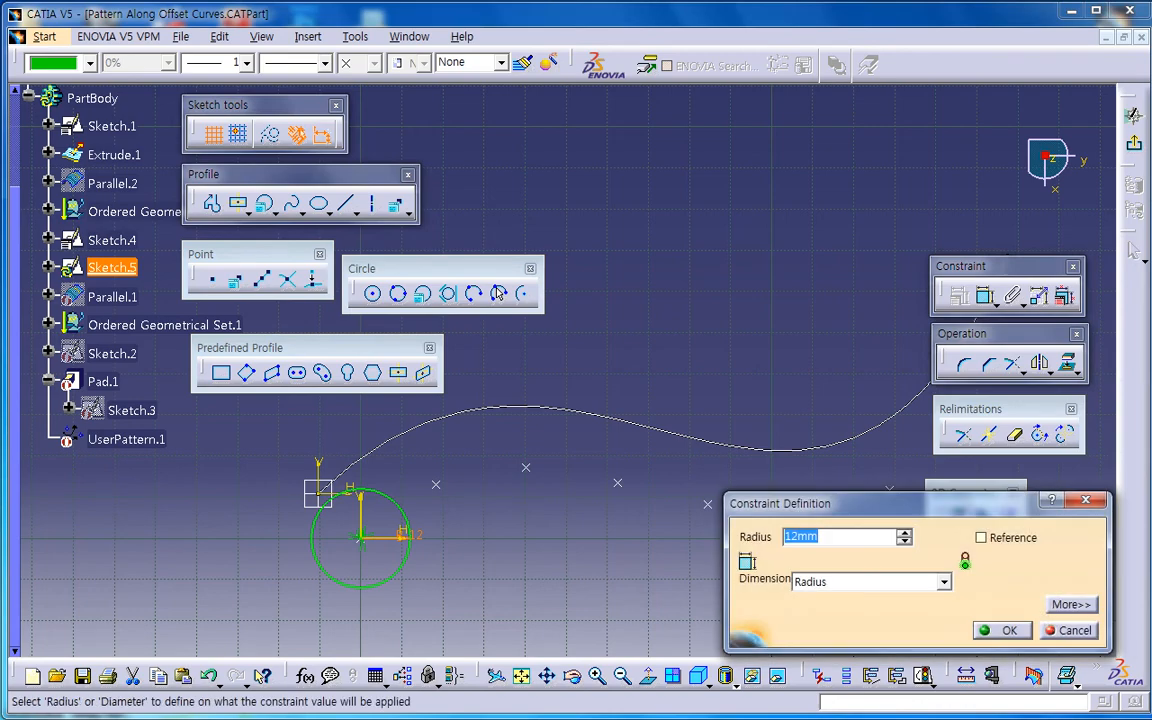
left_click(1008, 629)
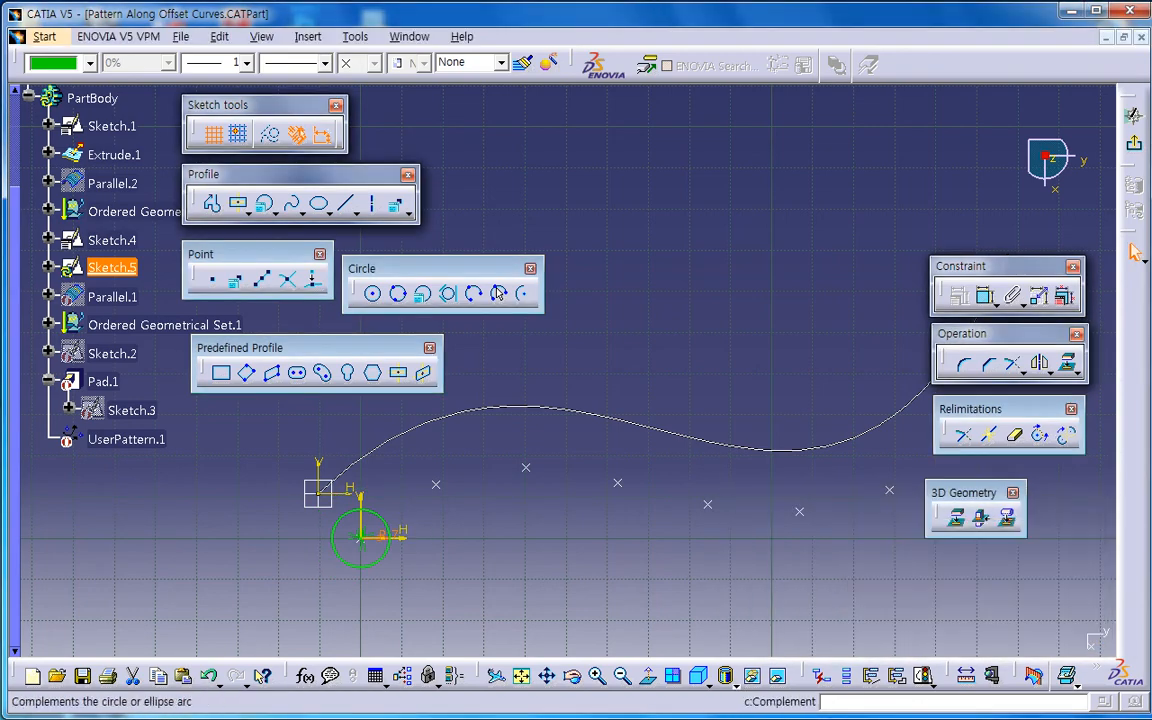
left_click(1135, 253)
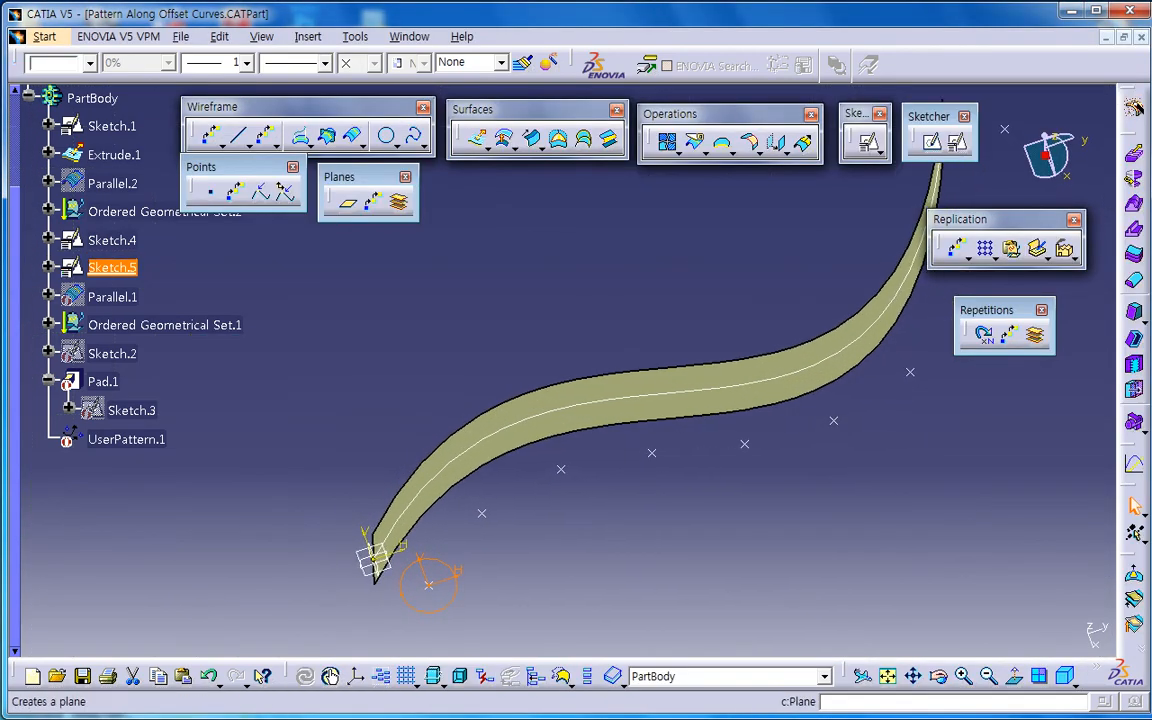
- Switch to Part Design and pad the circle sketch with a length of 20 mm and mirrored extent
left_click(44, 36)
left_click(81, 58)
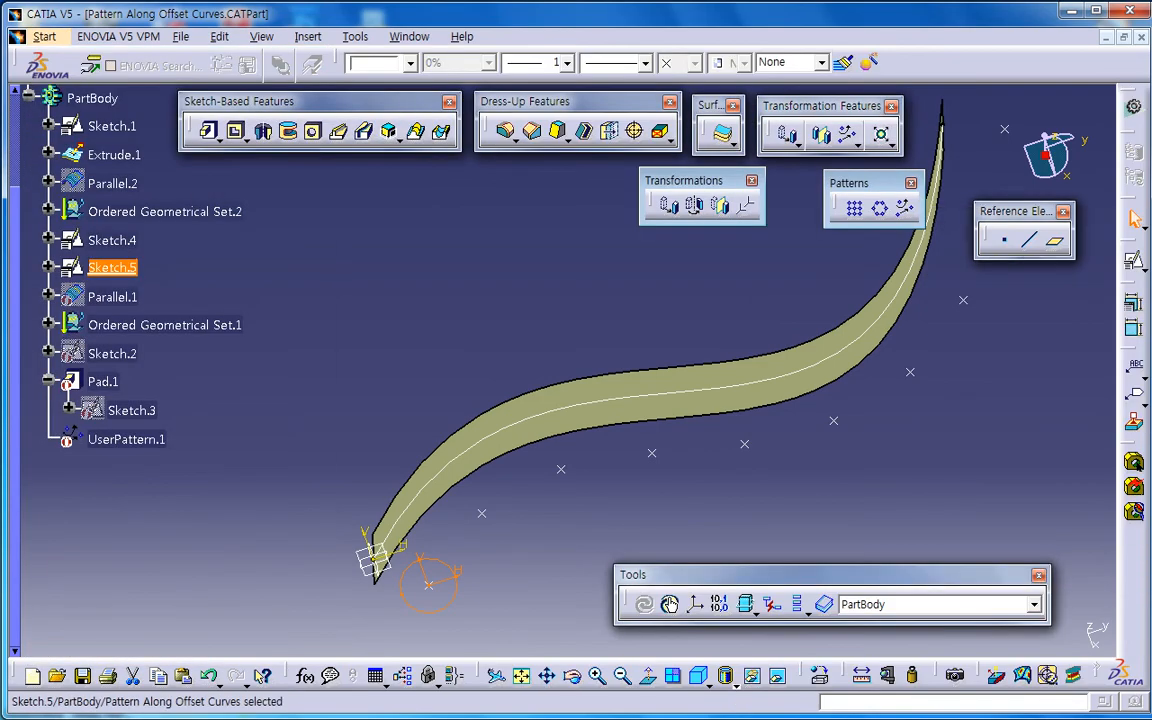
left_click(867, 545)
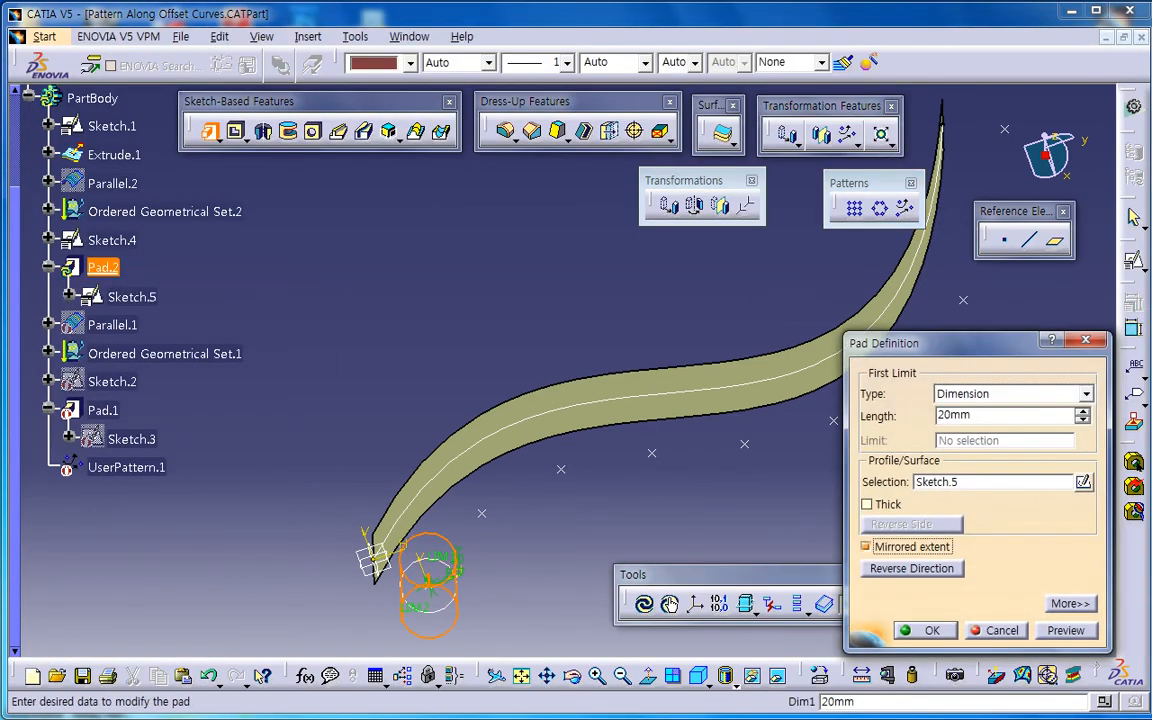
left_click(925, 628)
mouse_move(657, 396)
middle_mouse_down()
mouse_move(566, 371)
mouse_move(566, 440)
middle_mouse_up()
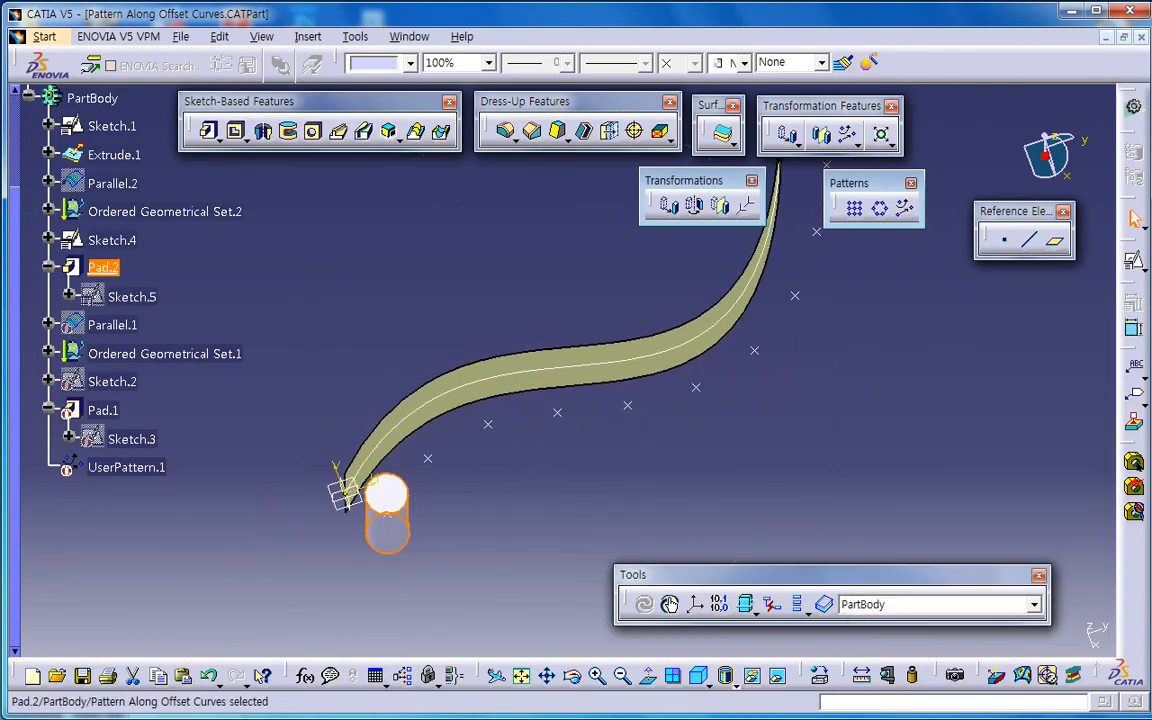
- Create a user pattern of Pad.2 using the points of Sketch.4 as positions
left_click(640, 270)
left_click(905, 209)
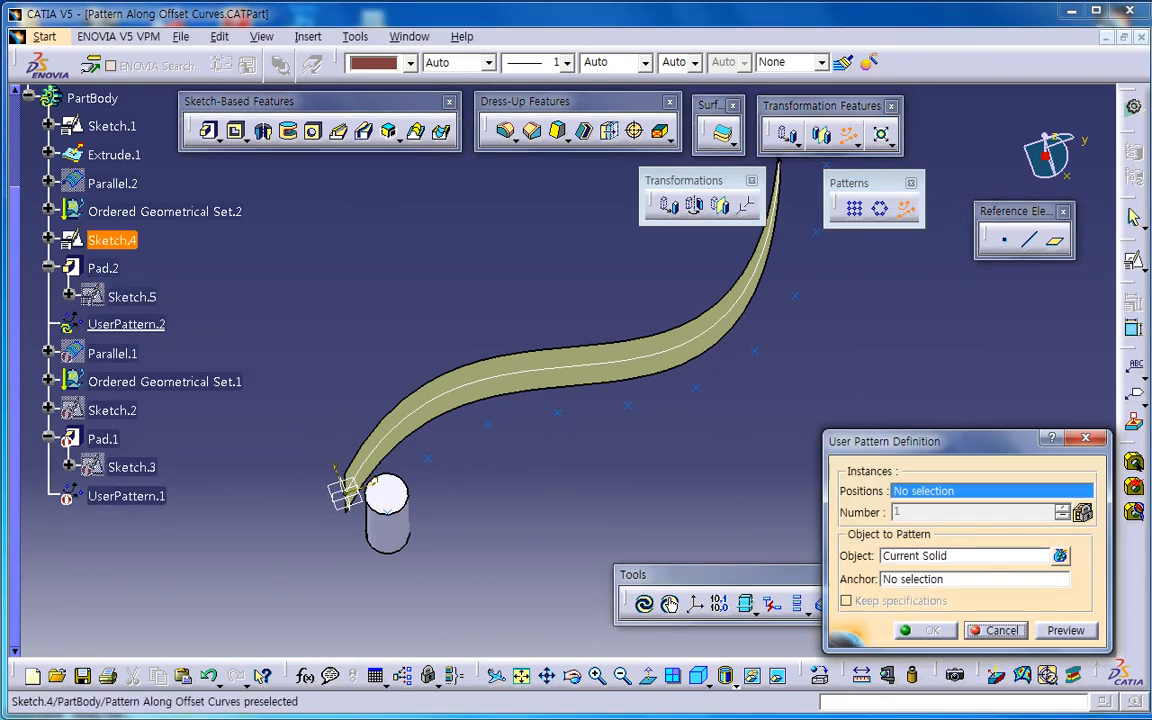
left_click(112, 240)
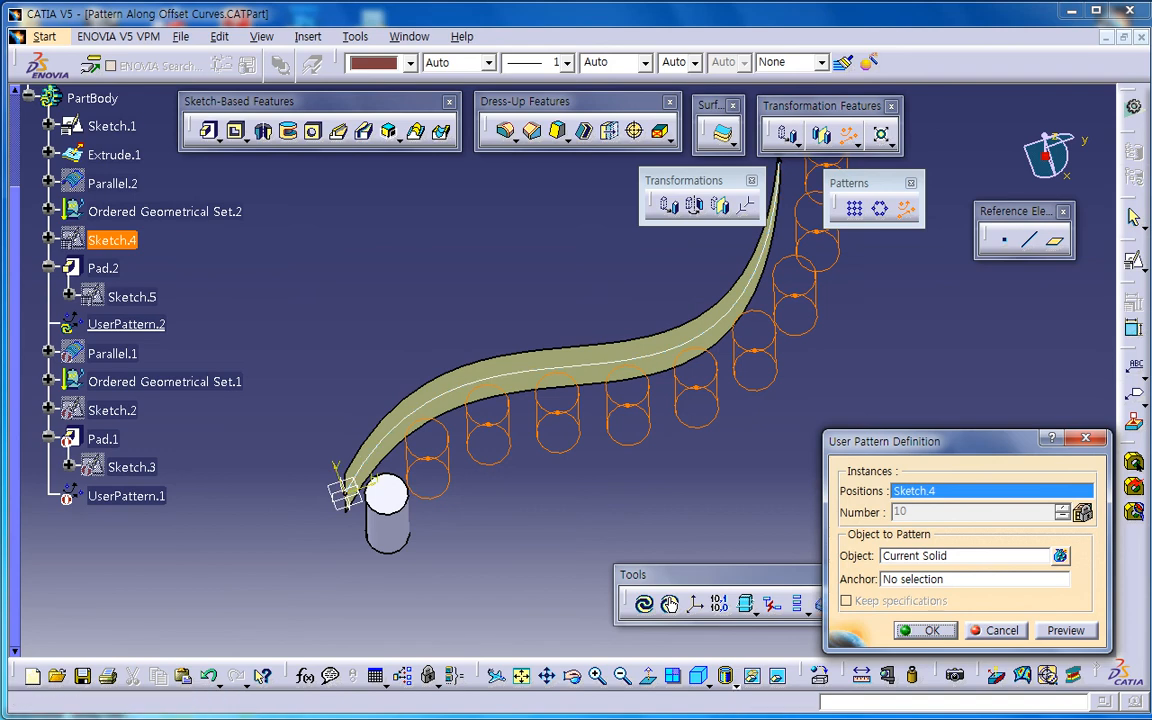
left_click(964, 556)
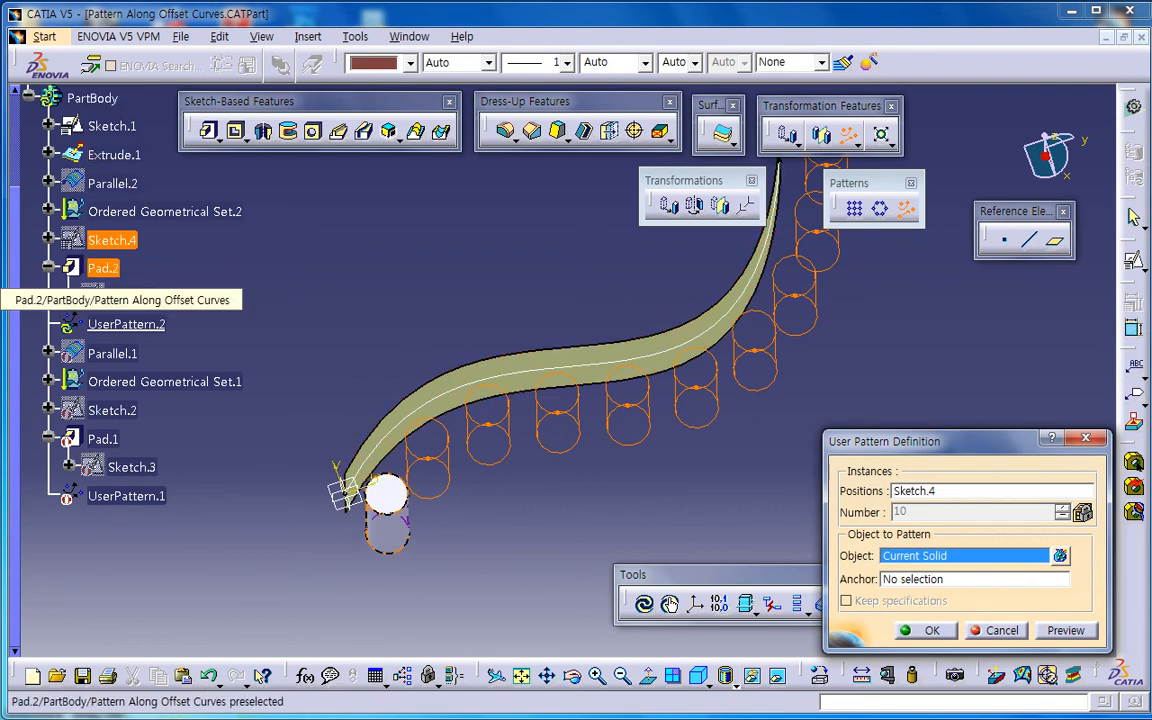
left_click(103, 268)
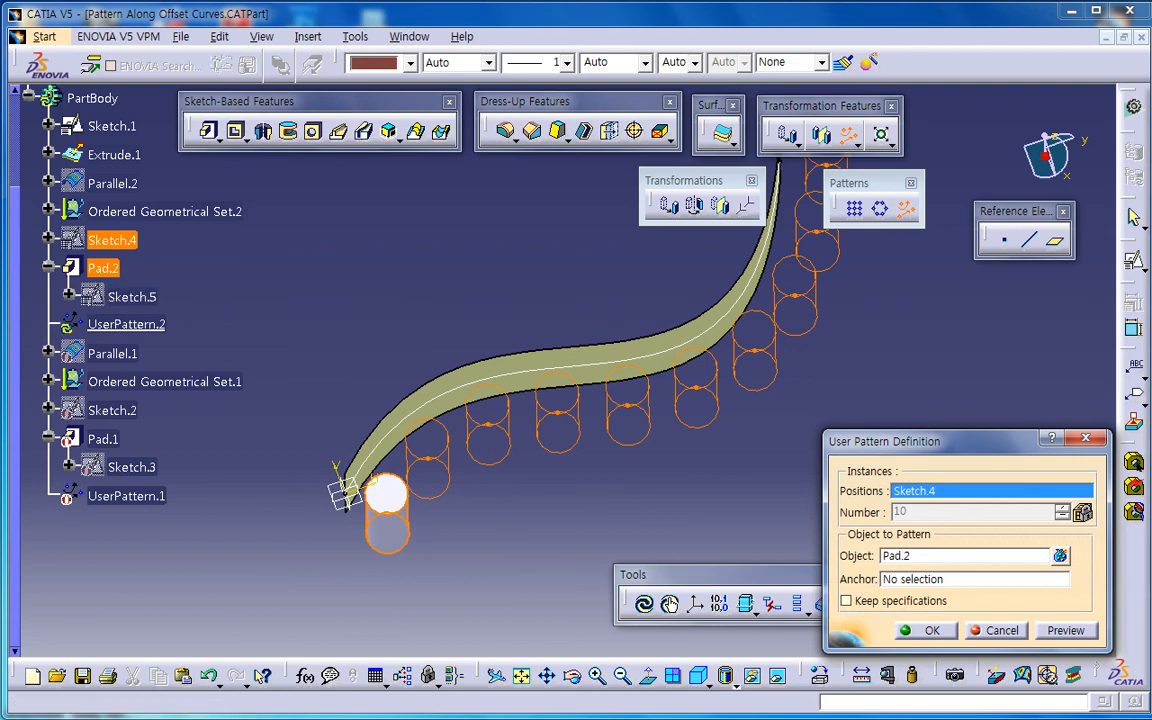
left_click(927, 630)
middle_click_drag(620, 432, 582, 378)
left_click(580, 528)
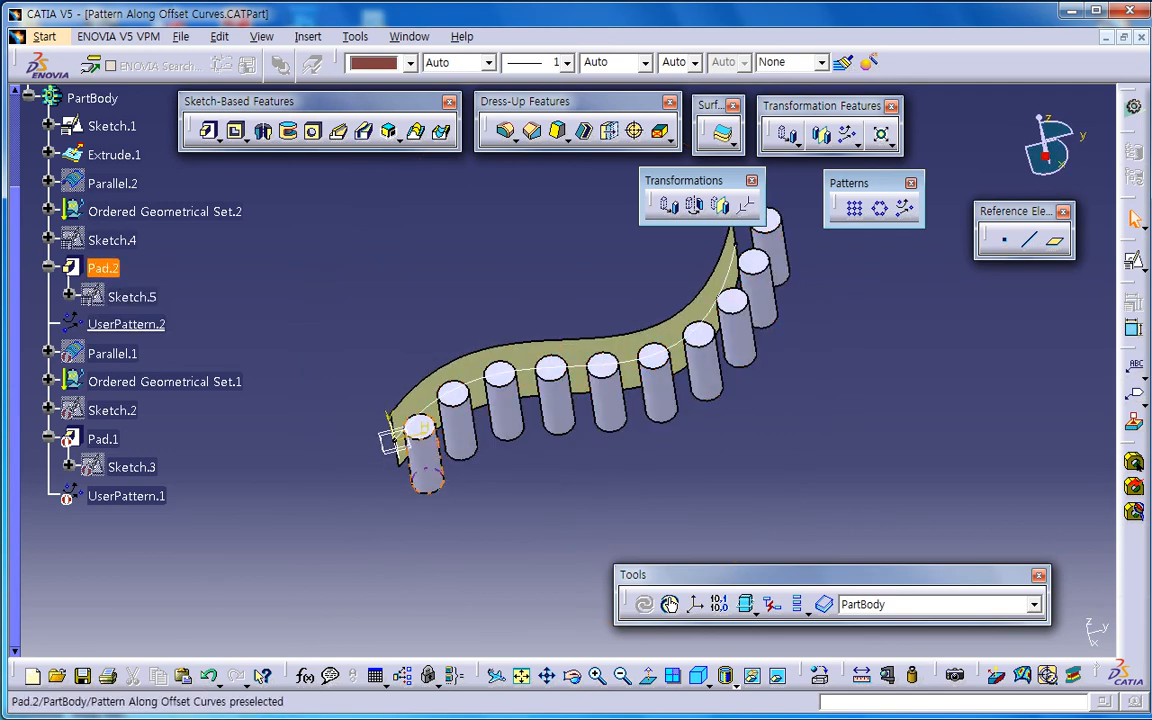
- Hide the extruded surface Extrude.1 and inspect the patterned cylinders from above and from the side
right_click(474, 365)
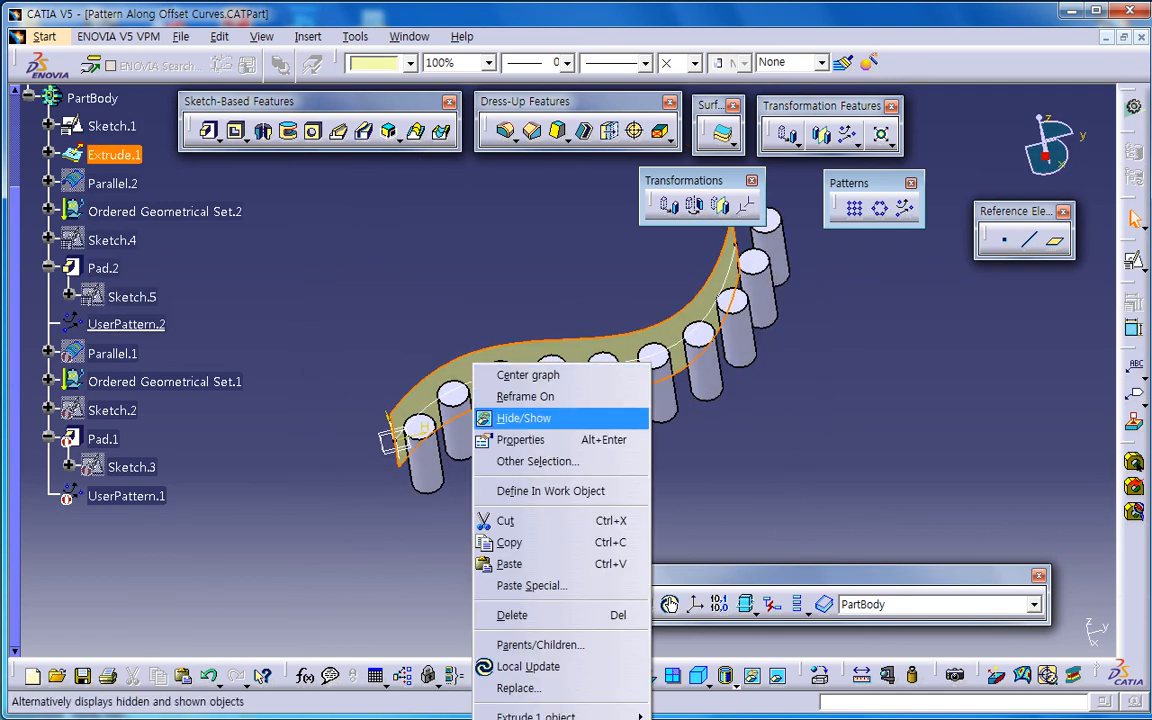
left_click(523, 418)
middle_click_drag(532, 428, 575, 577)
middle_click_drag(690, 296, 571, 380)
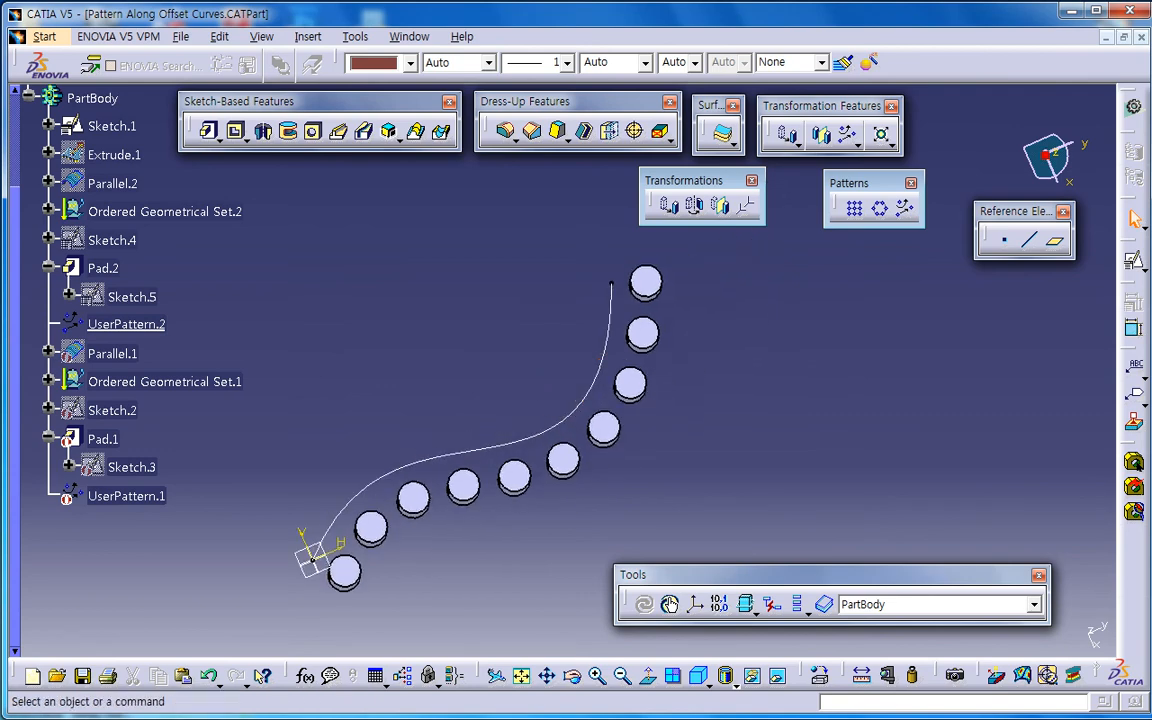
middle_click_drag(510, 520, 535, 455)
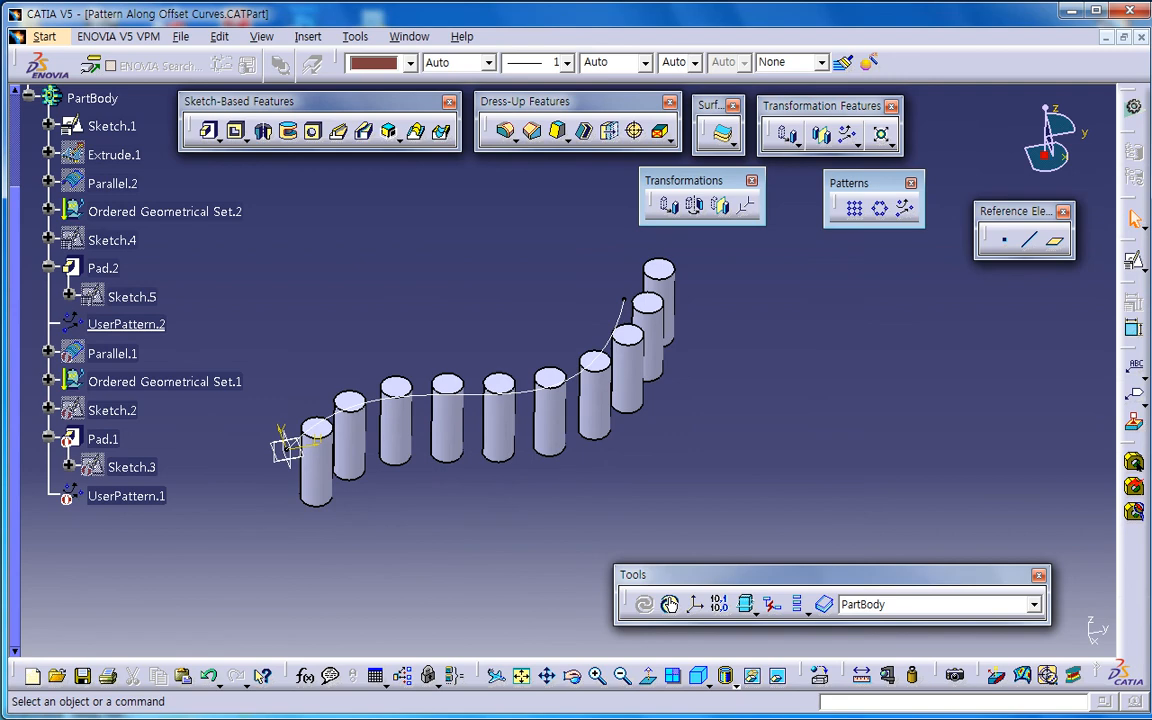